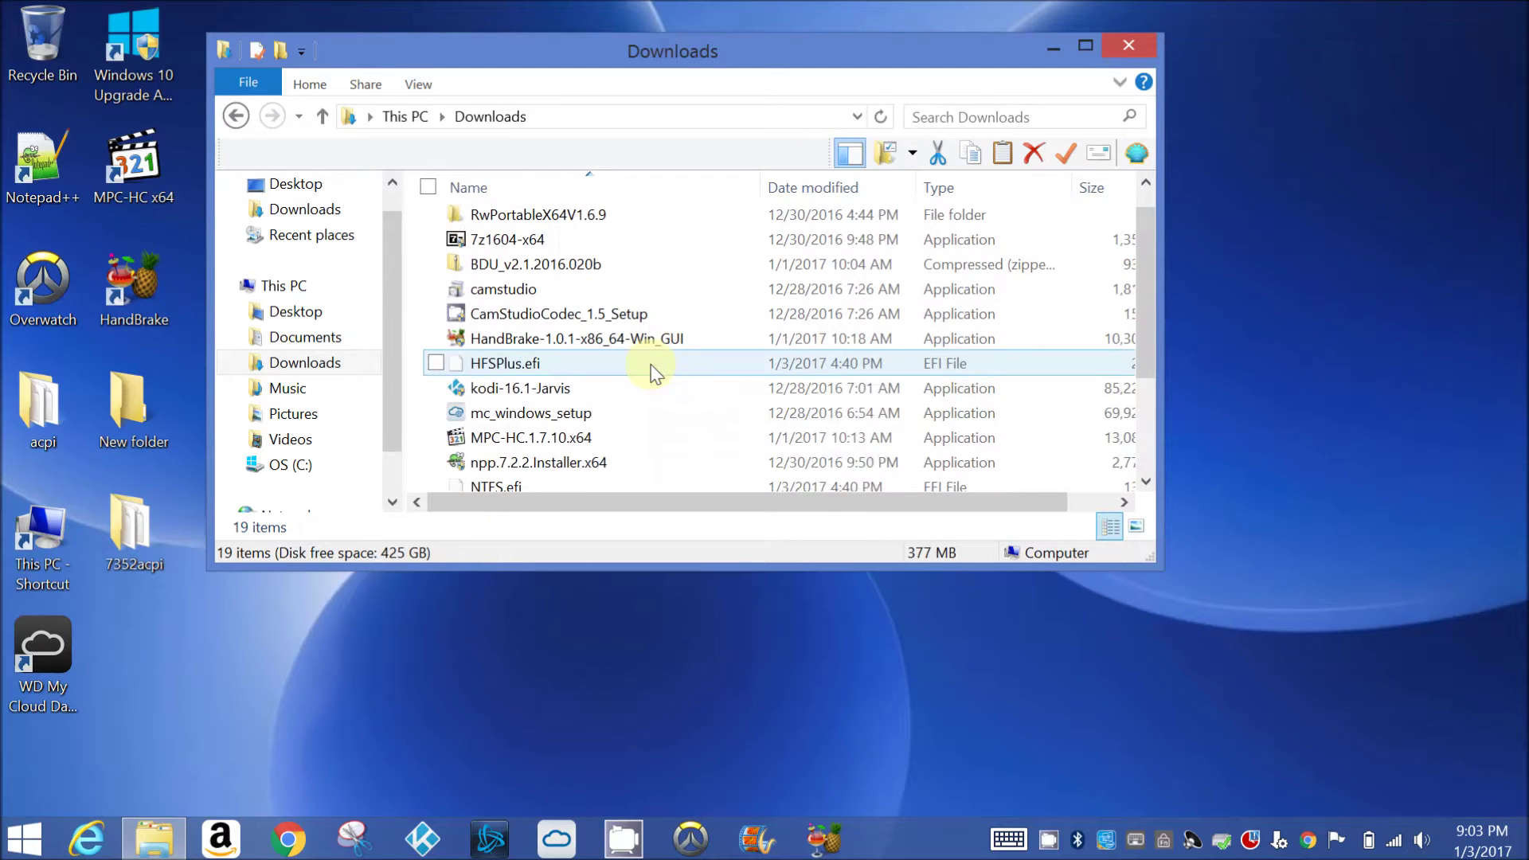
# Launch the Rw application from RwPortableX64V1.6.9\Win64\Portable
pyautogui.doubleClick(677, 239)
pyautogui.doubleClick(645, 227)
pyautogui.doubleClick(635, 231)
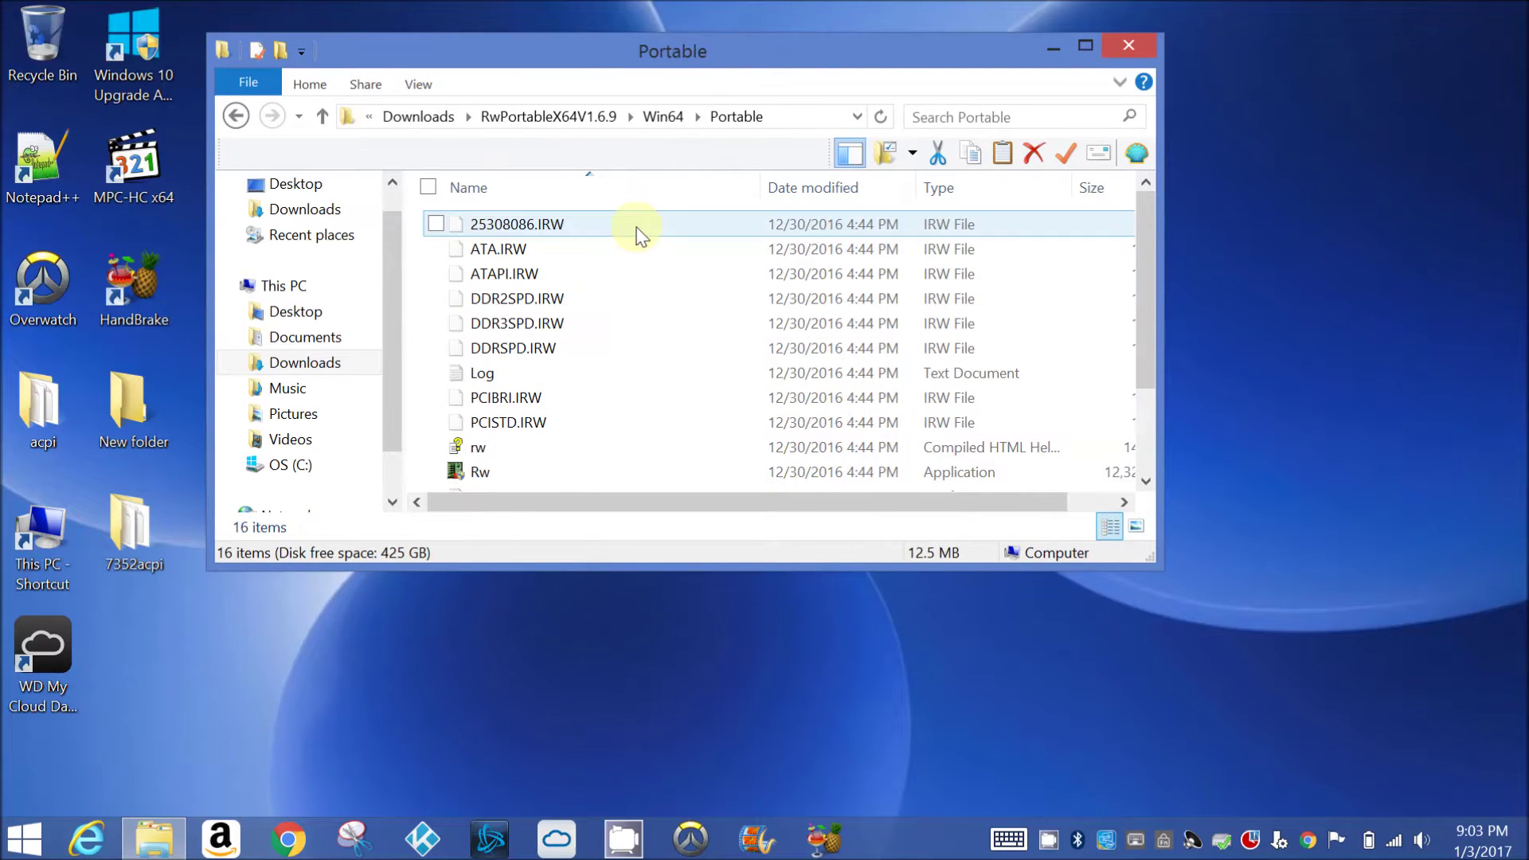
pyautogui.click(633, 476)
pyautogui.doubleClick(633, 476)
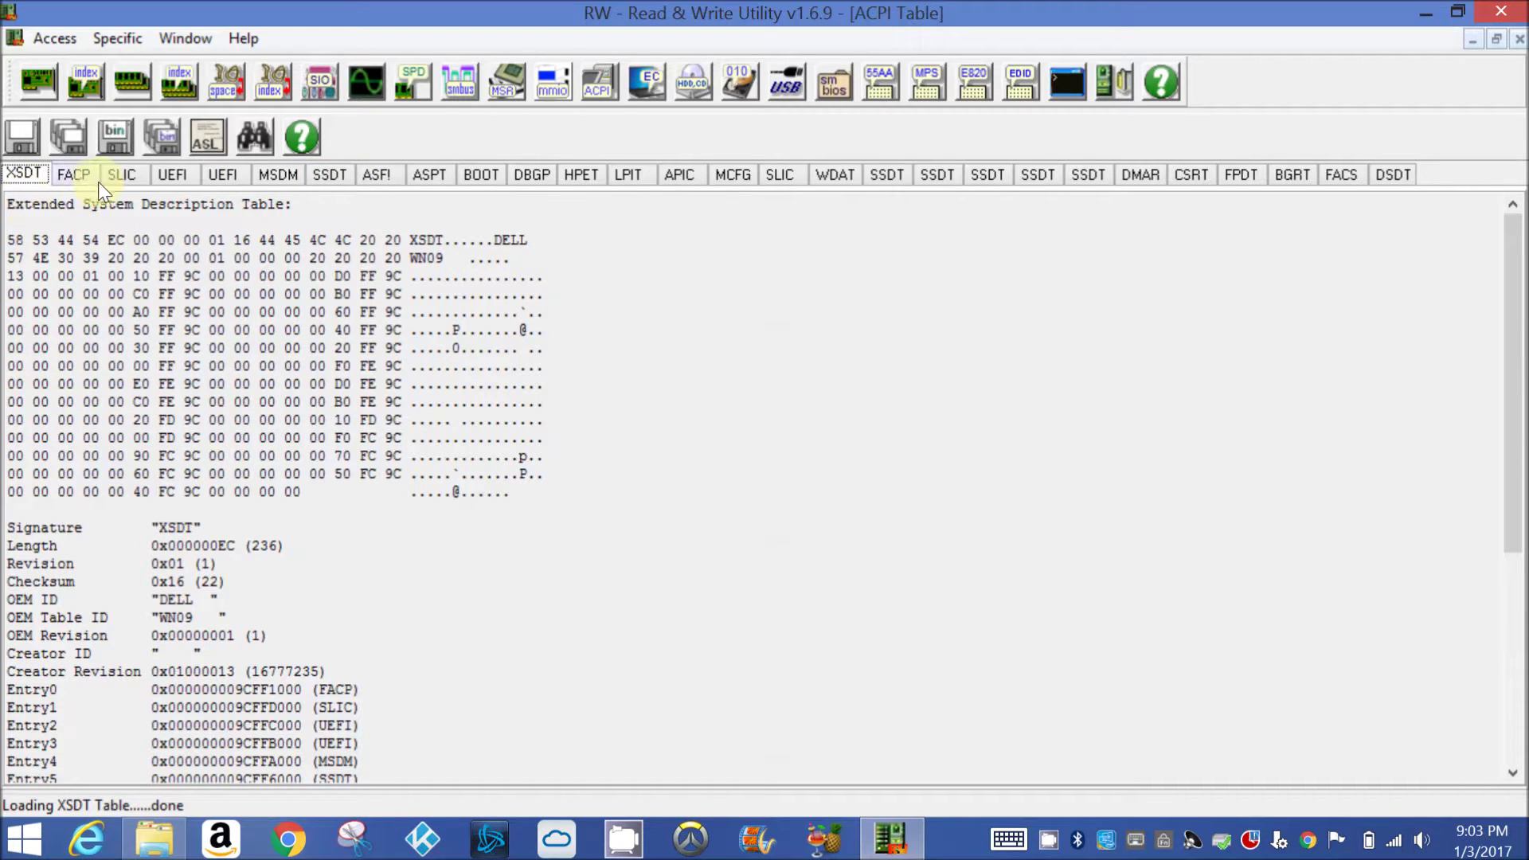
# Start a binary save of the first SSDT table into a new Desktop folder named dellacpi
pyautogui.click(324, 179)
pyautogui.click(116, 131)
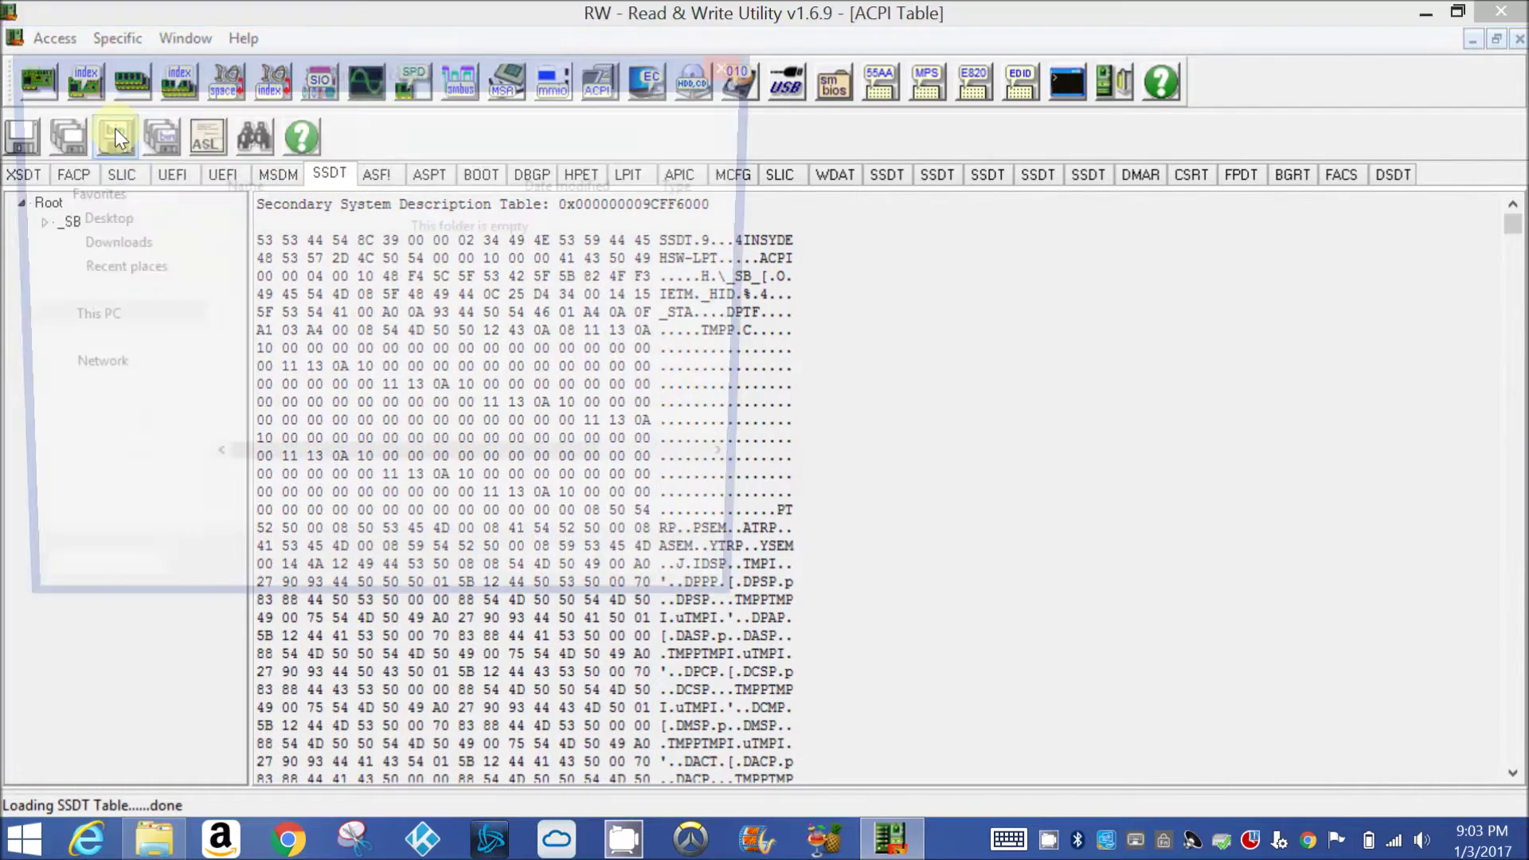
pyautogui.click(120, 112)
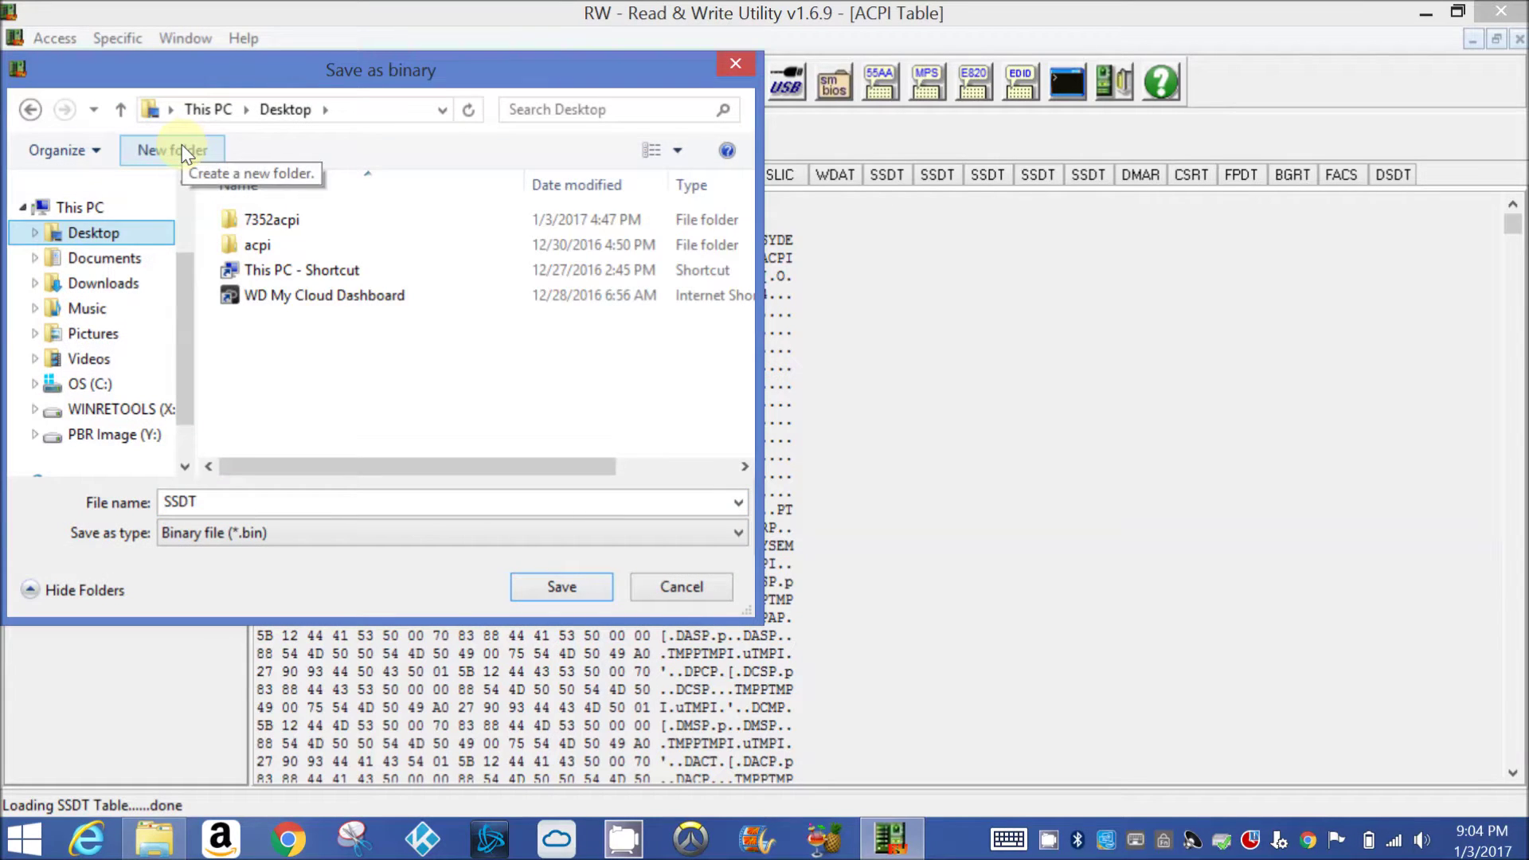
pyautogui.click(182, 151)
pyautogui.press('BackSpace')
pyautogui.write('d')
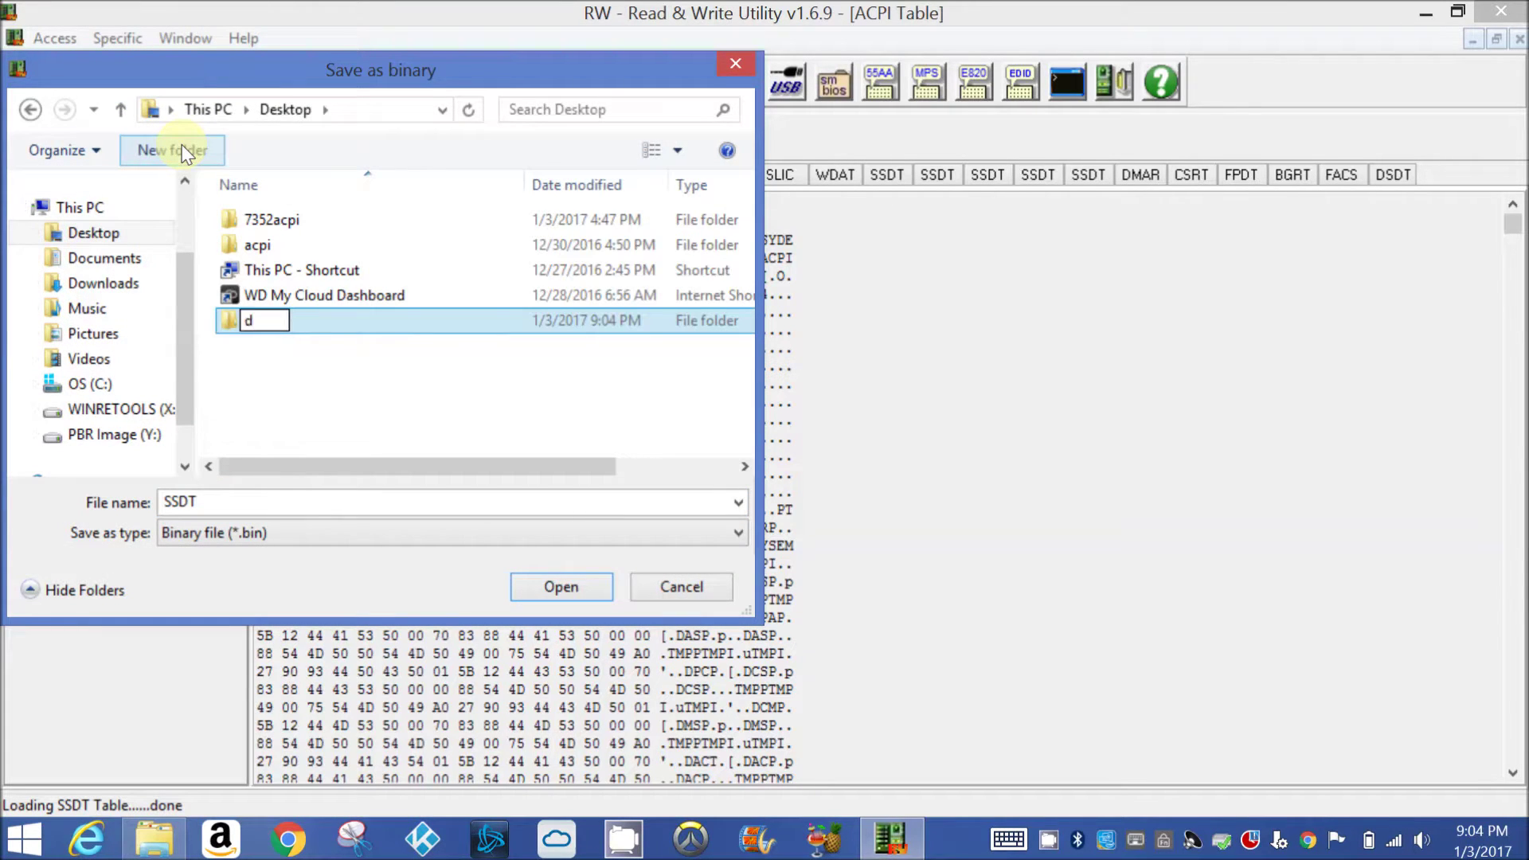
pyautogui.write('ellacpi')
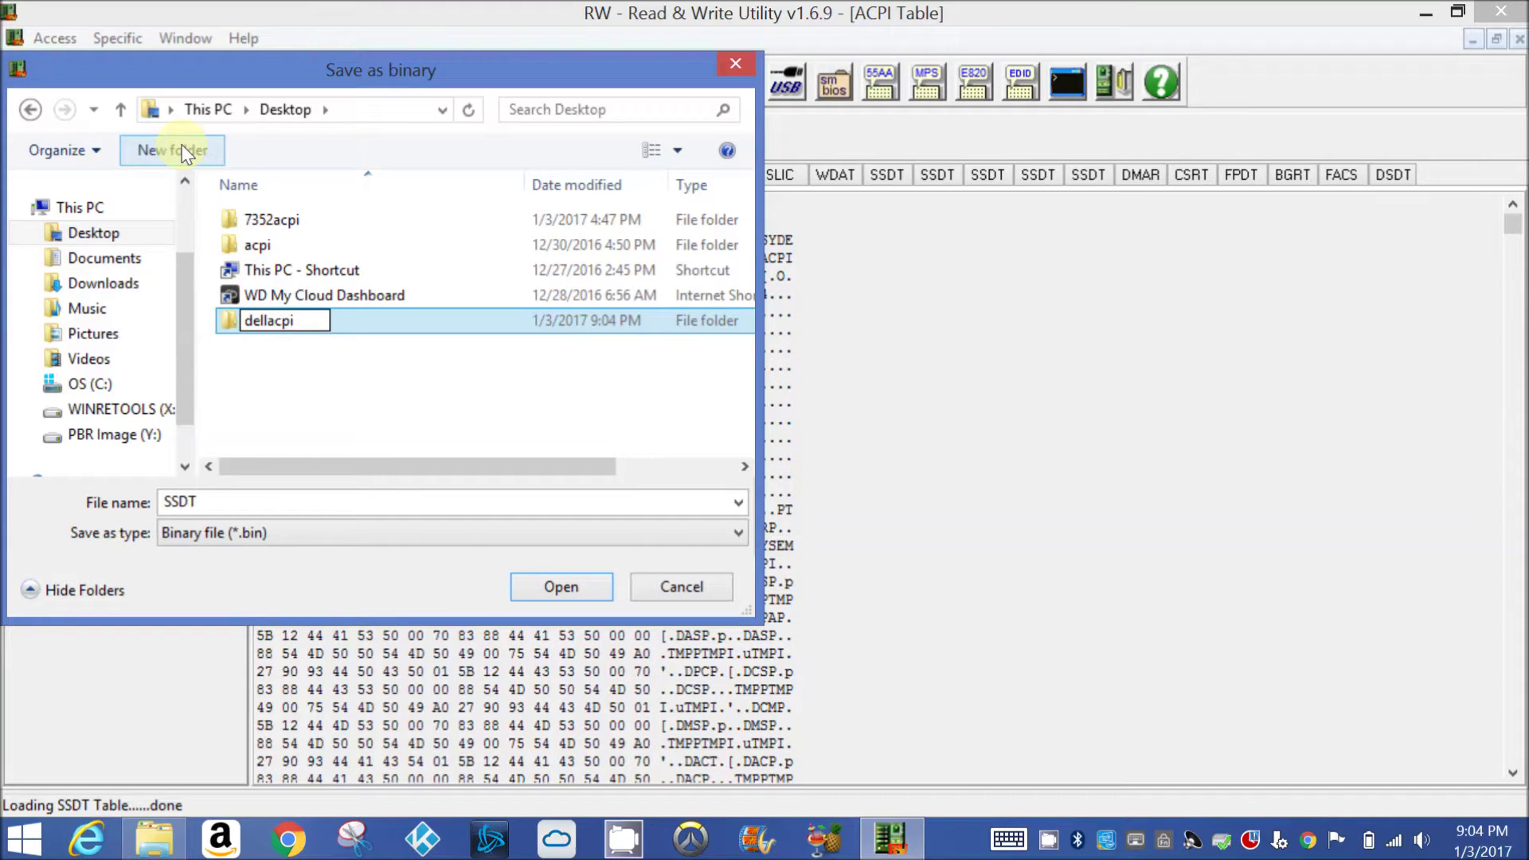
pyautogui.press('Return')
pyautogui.press('Return')
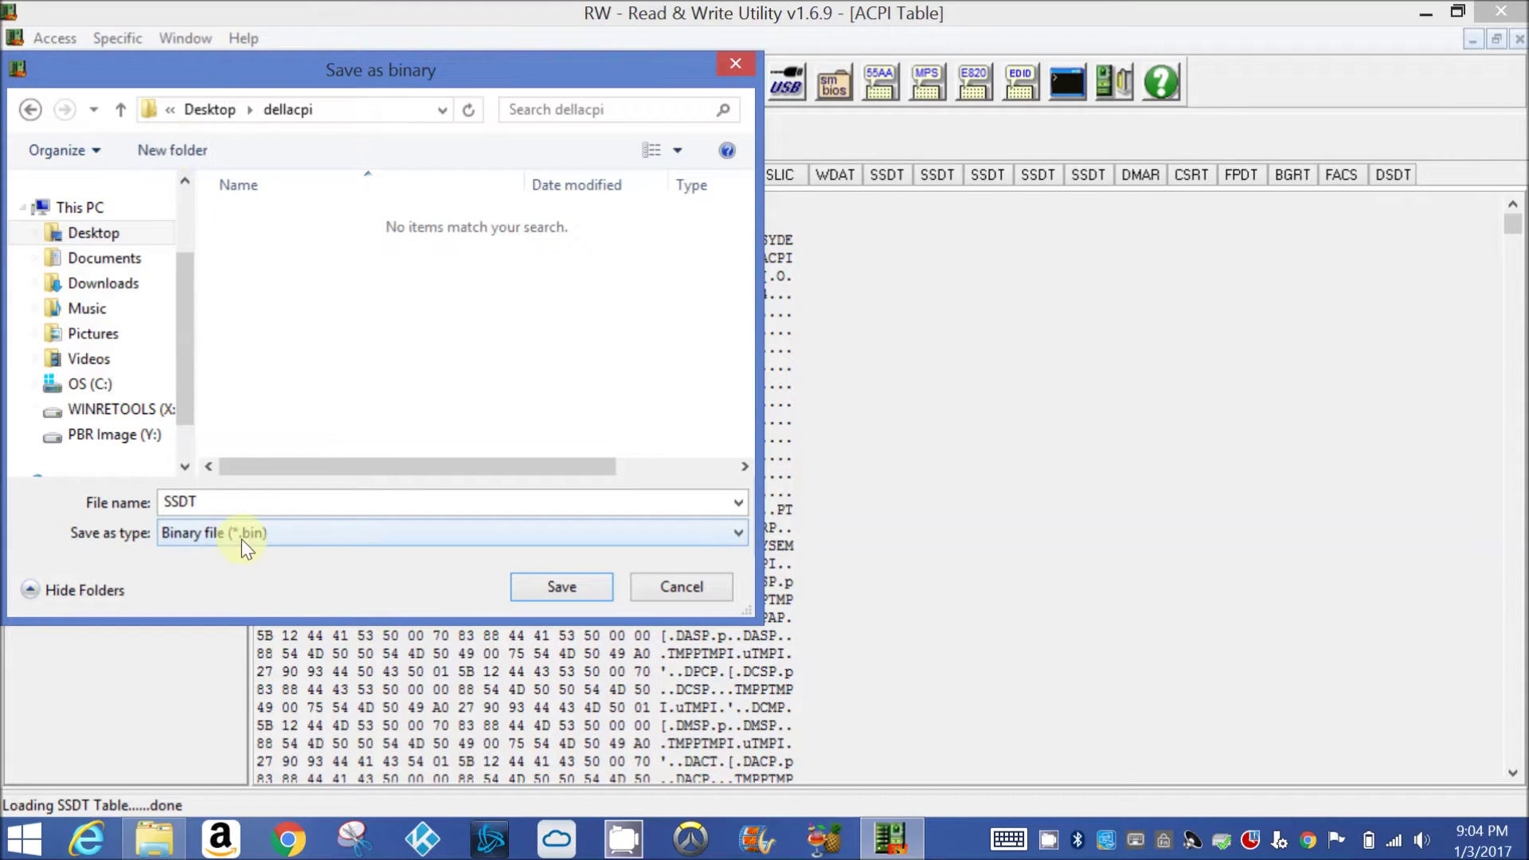
# Save it with file type Any file as SSDT-0.aml
pyautogui.click(241, 538)
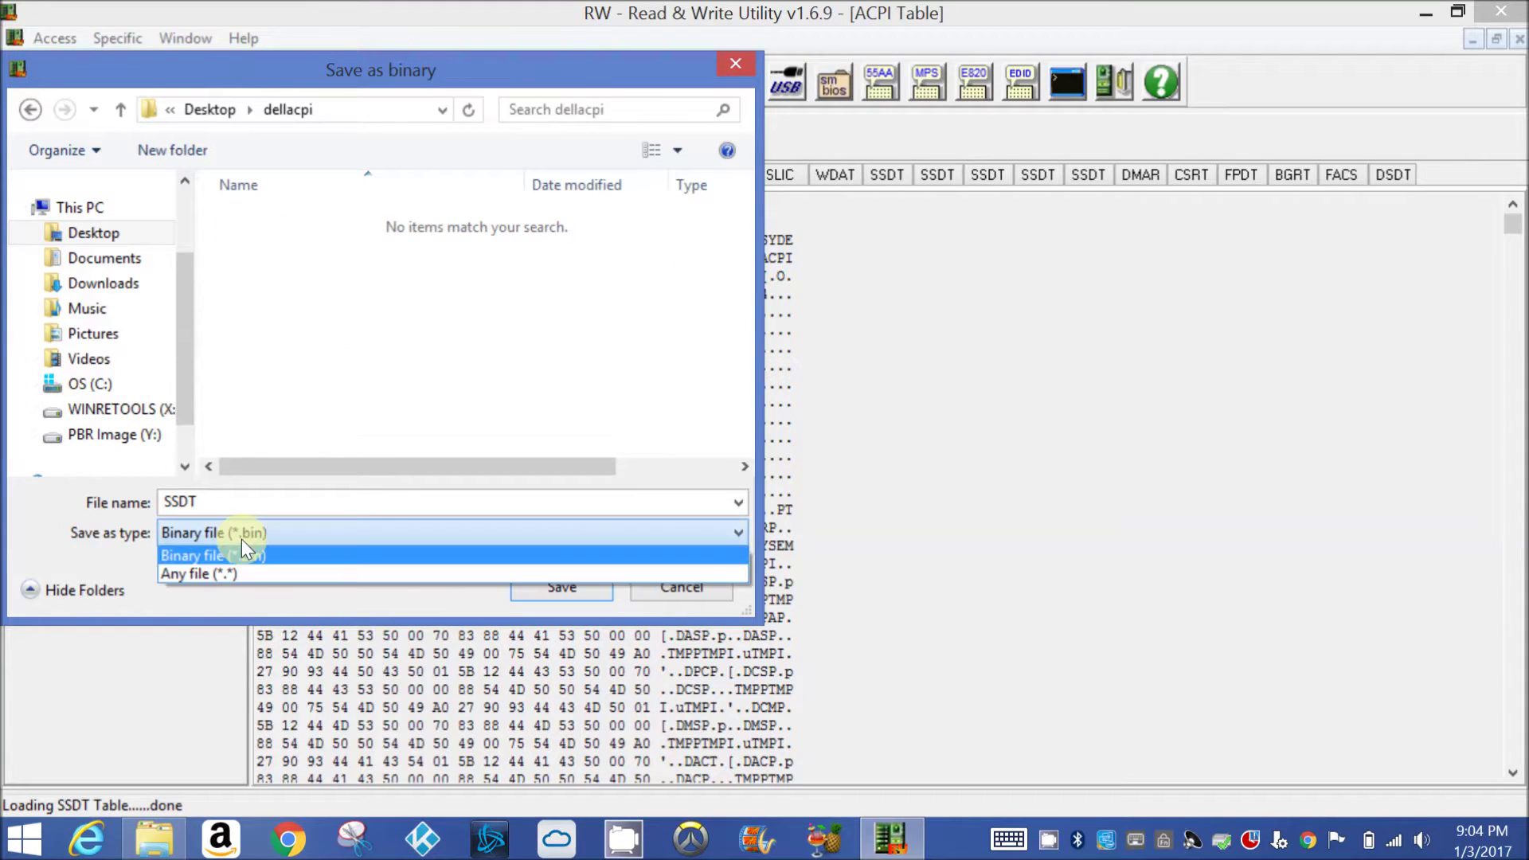
pyautogui.click(274, 570)
pyautogui.doubleClick(239, 495)
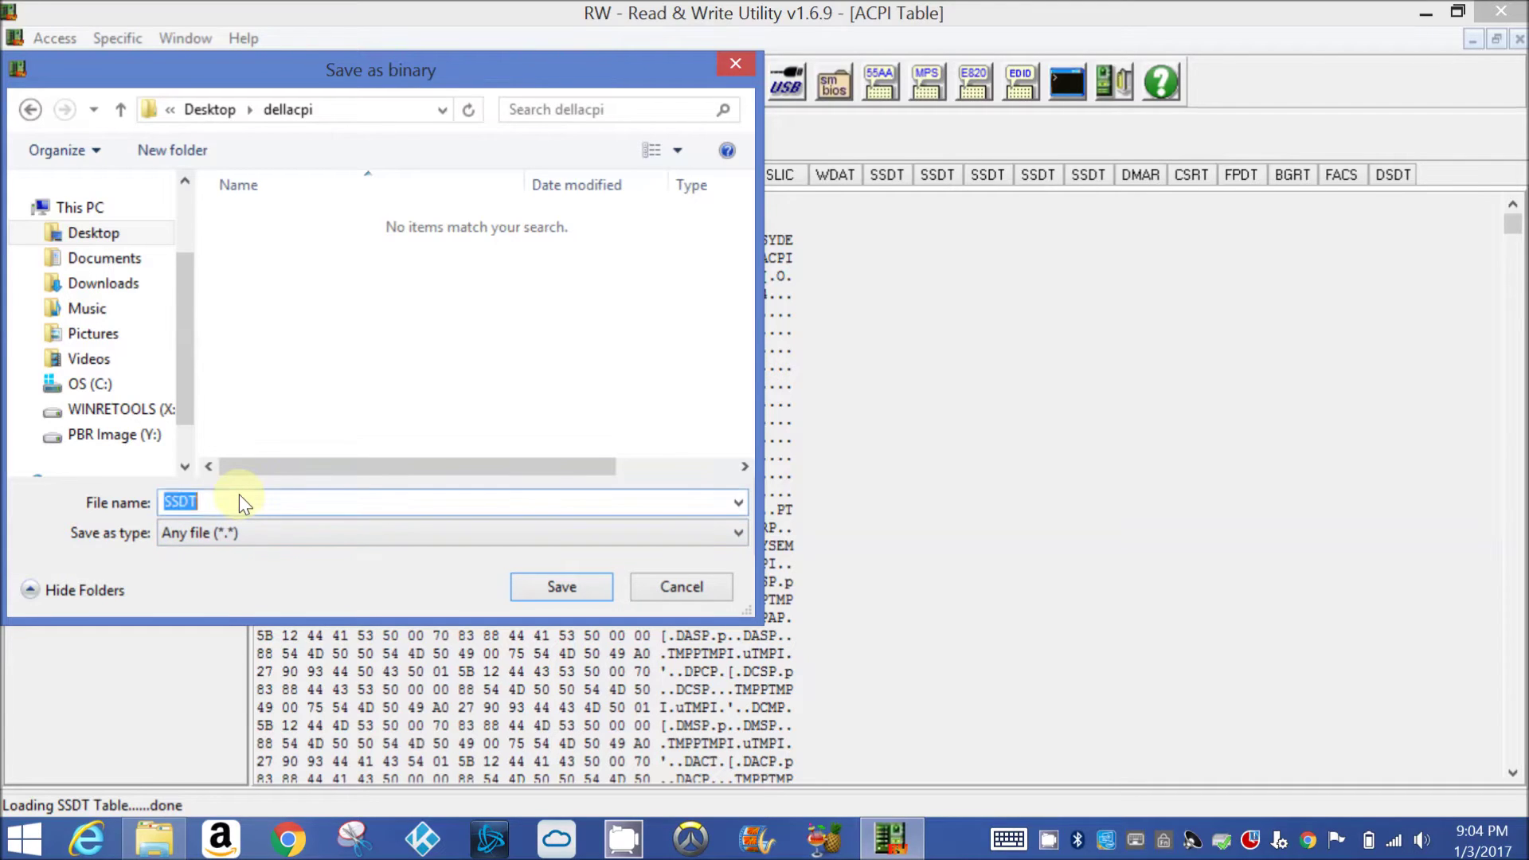
pyautogui.click(239, 501)
pyautogui.click(568, 585)
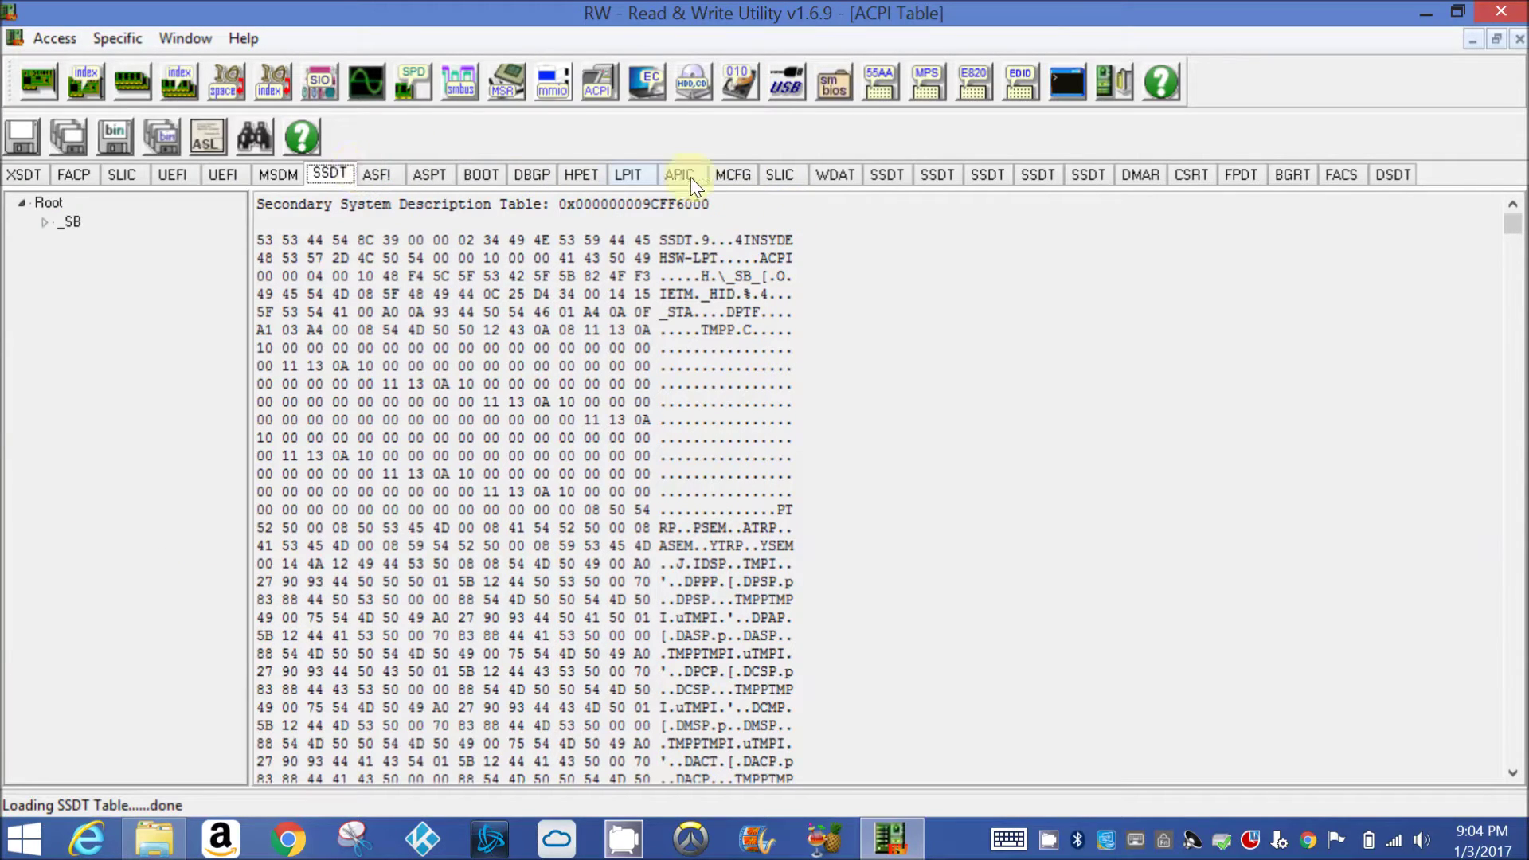
# Export the remaining SSDT tables as SSDT-1.aml through SSDT-5.aml into dellacpi
pyautogui.click(887, 175)
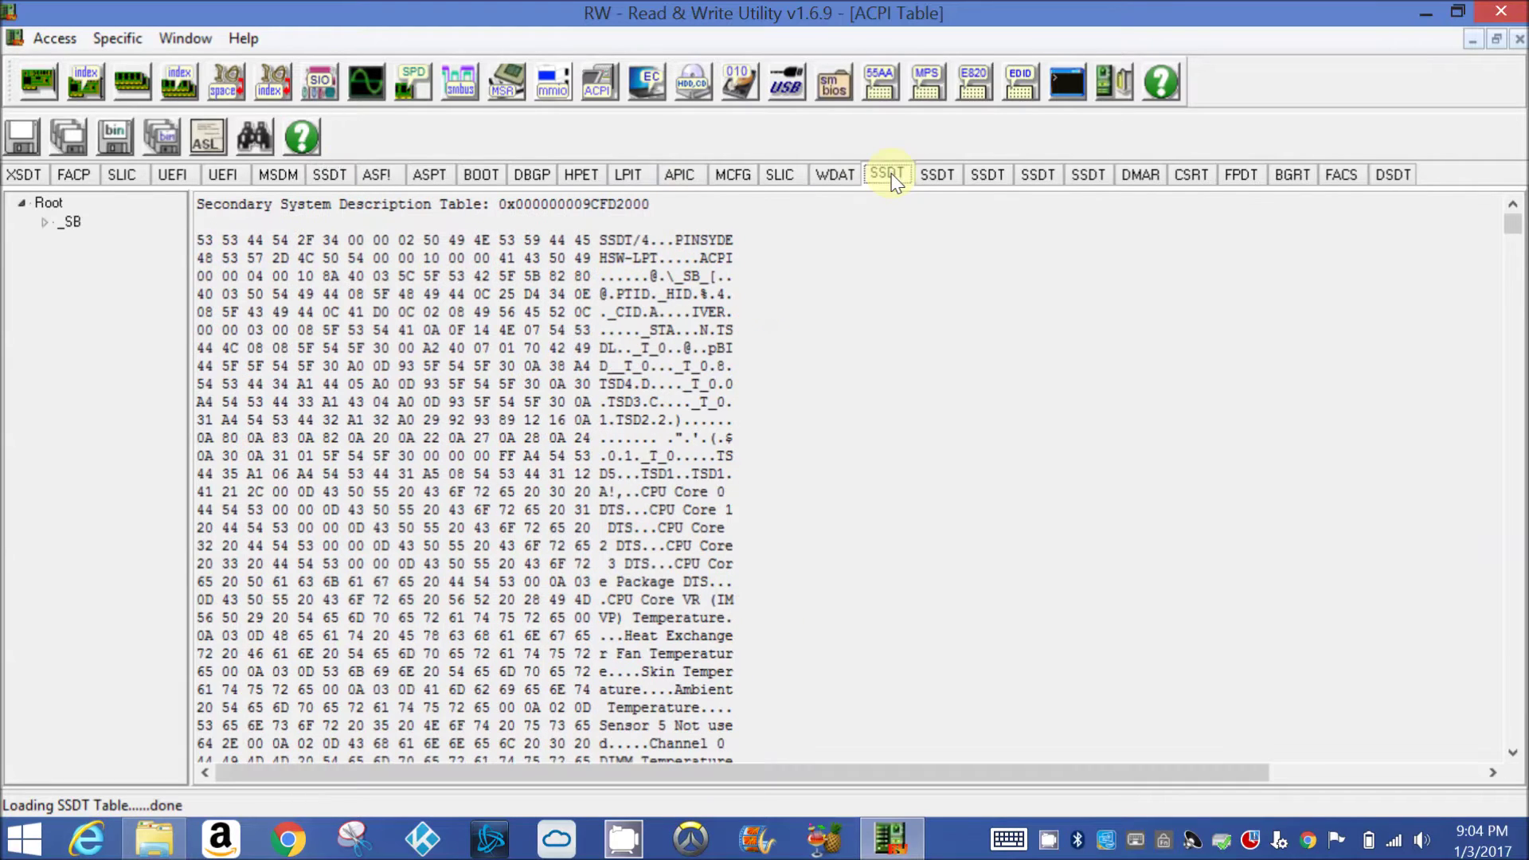
pyautogui.click(115, 129)
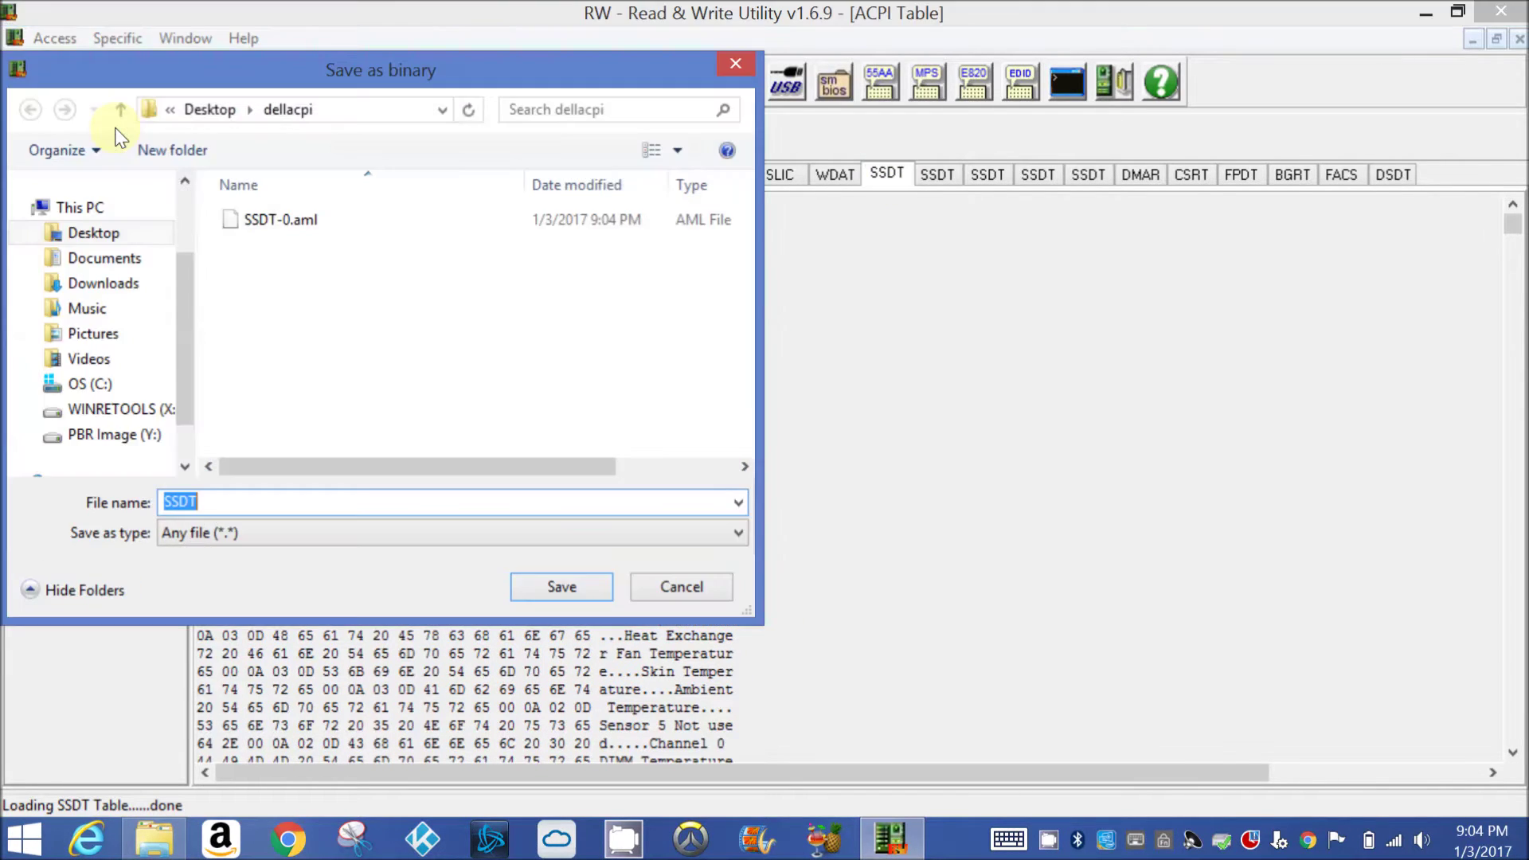
pyautogui.click(252, 500)
pyautogui.write('-1')
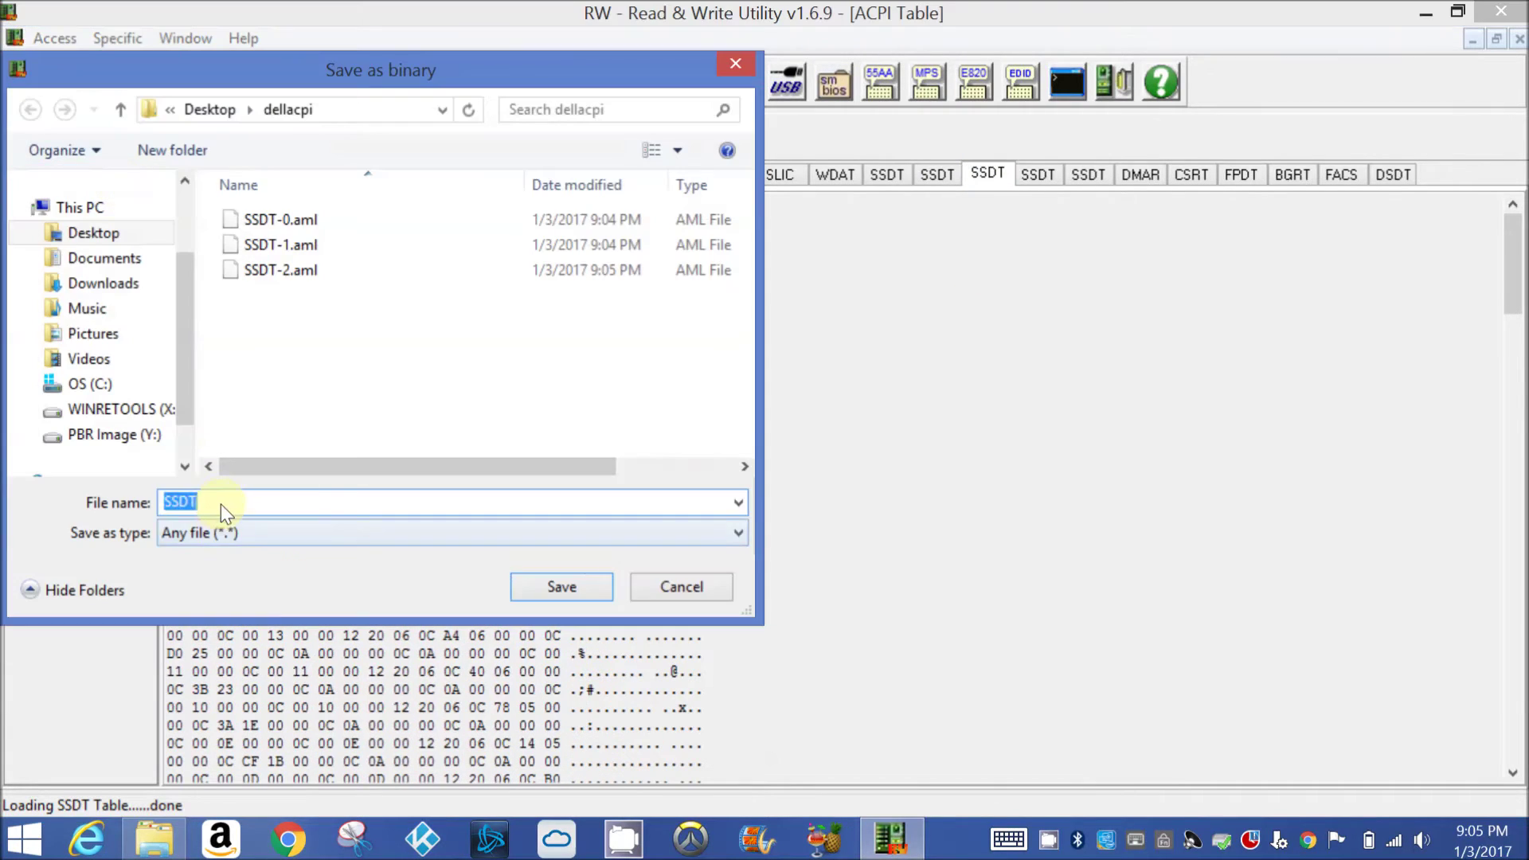
pyautogui.write('SSDT-3.aml')
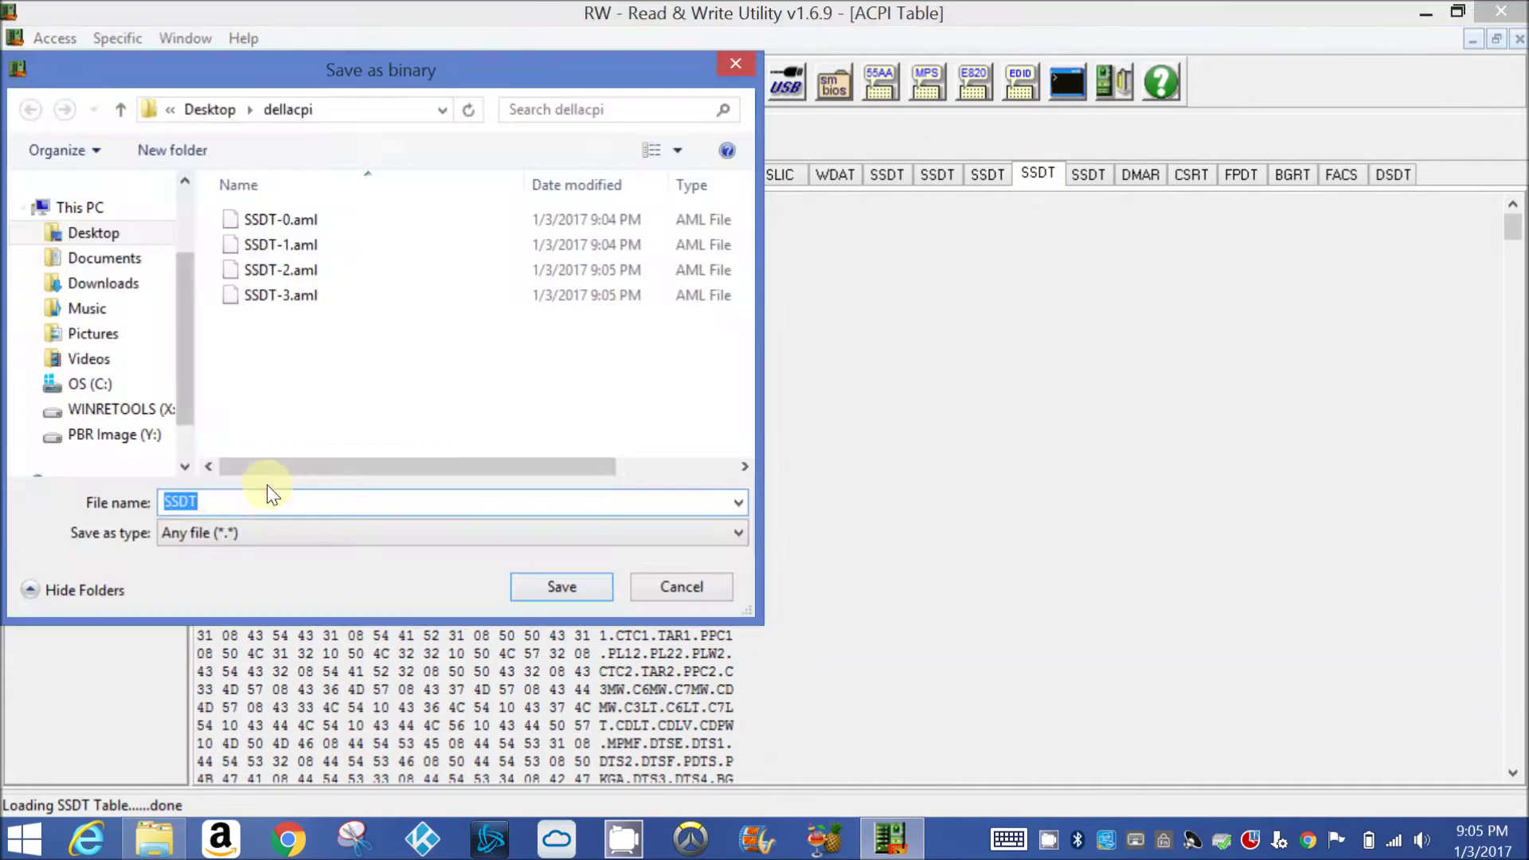
pyautogui.write('SSDT-4.')
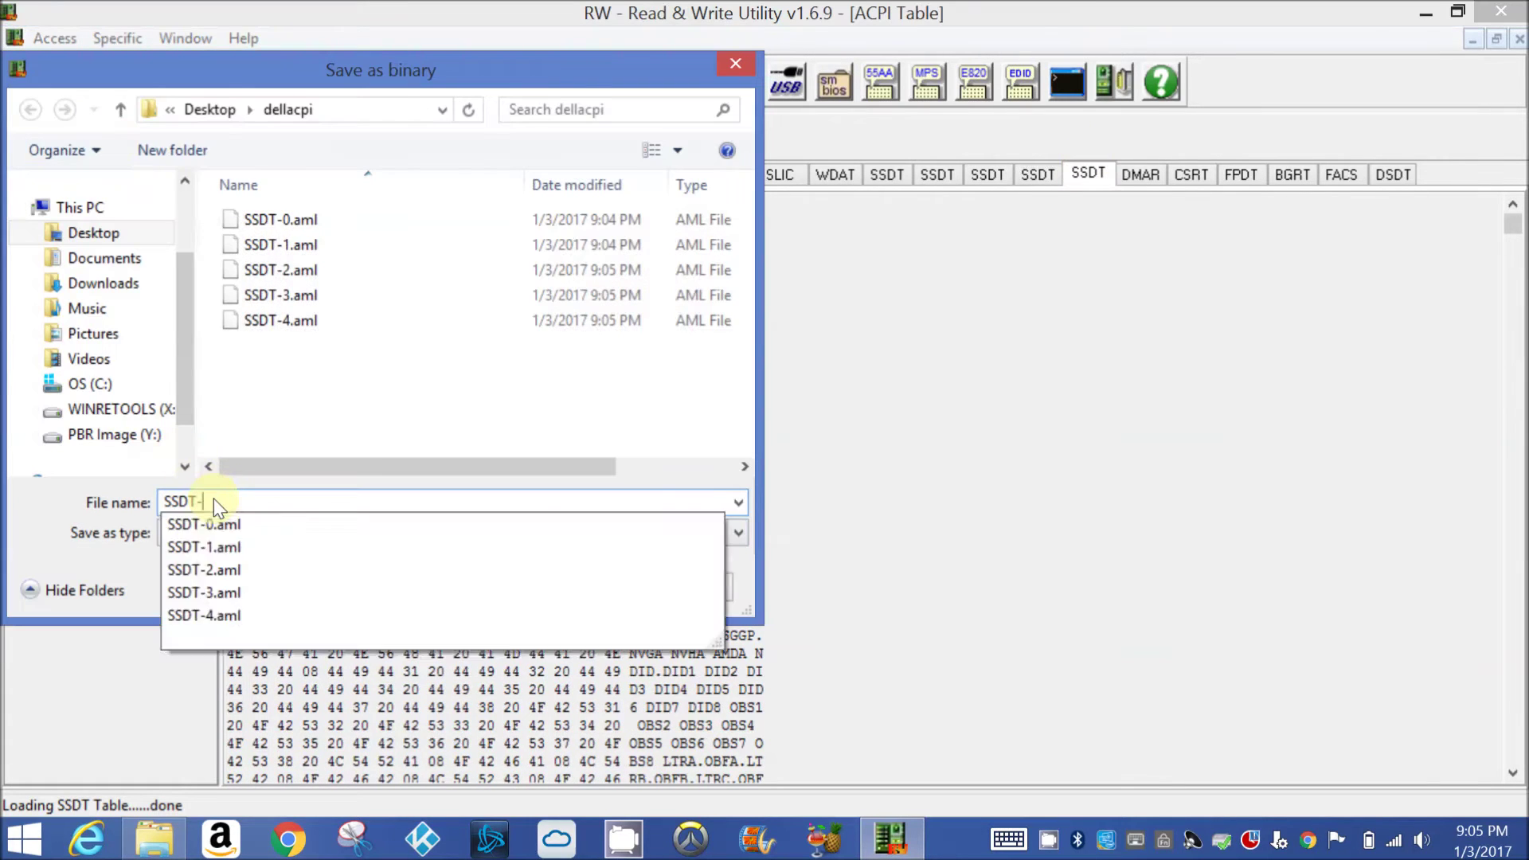
pyautogui.write('6.aml')
pyautogui.press('BackSpace')
pyautogui.press('BackSpace')
pyautogui.press('BackSpace')
pyautogui.press('BackSpace')
pyautogui.press('BackSpace')
pyautogui.write('5')
pyautogui.press('Return')
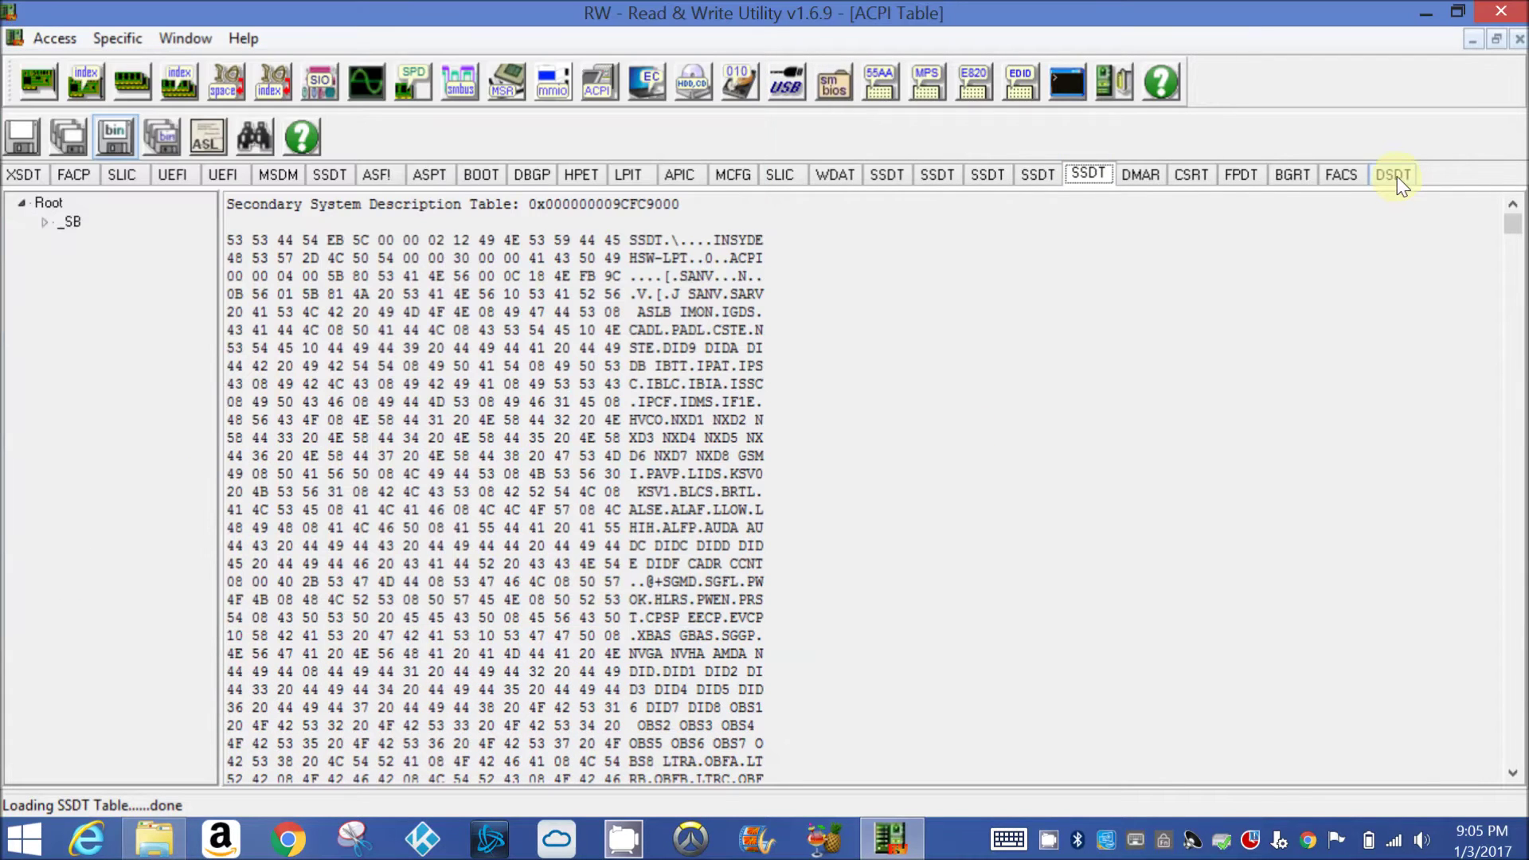
# Save the DSDT table as a binary file in dellacpi
pyautogui.click(1398, 182)
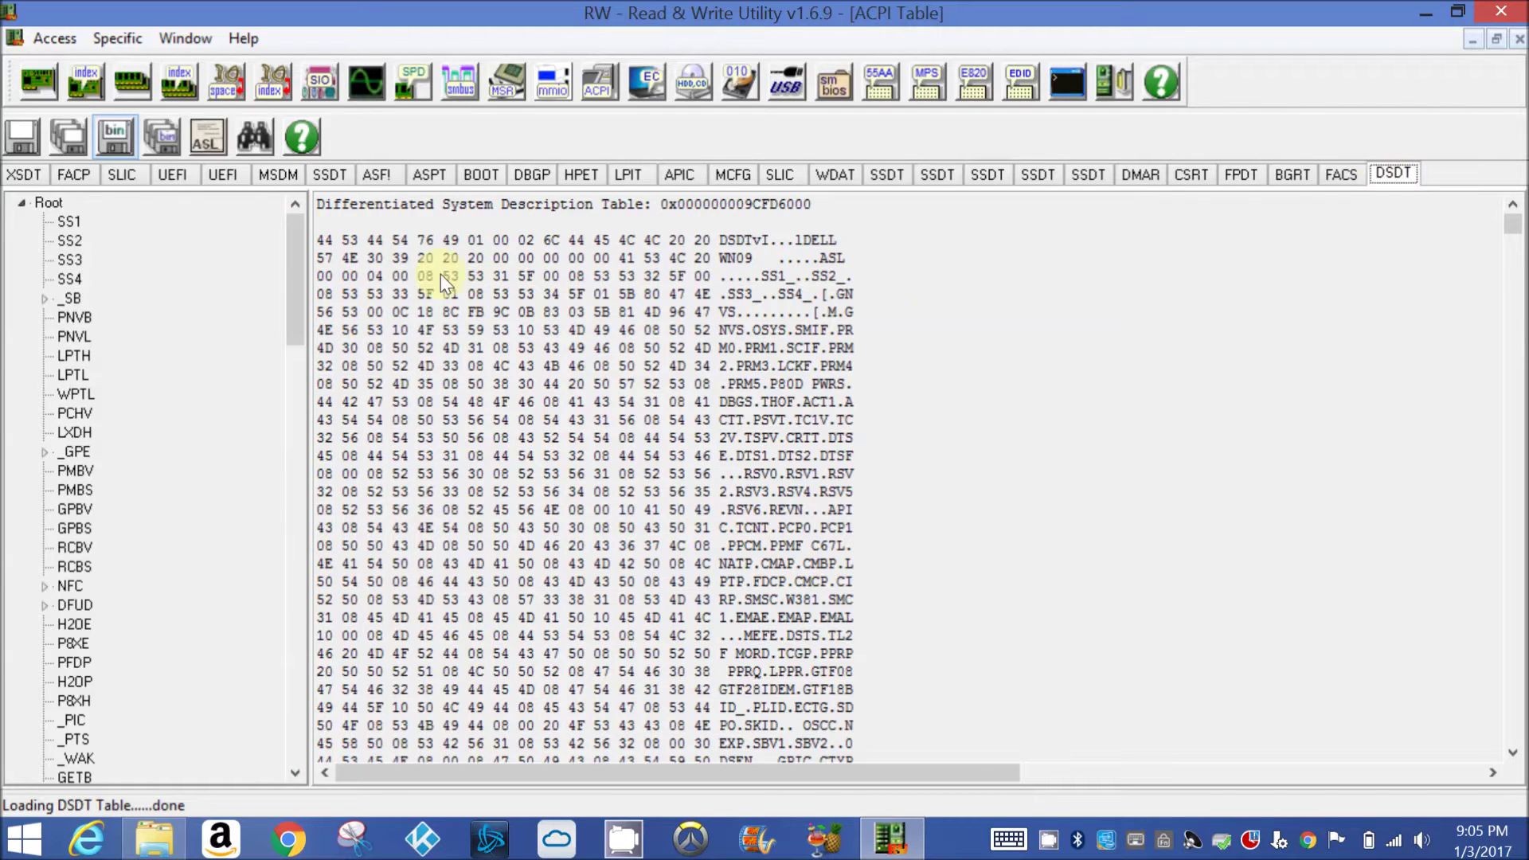
pyautogui.click(114, 137)
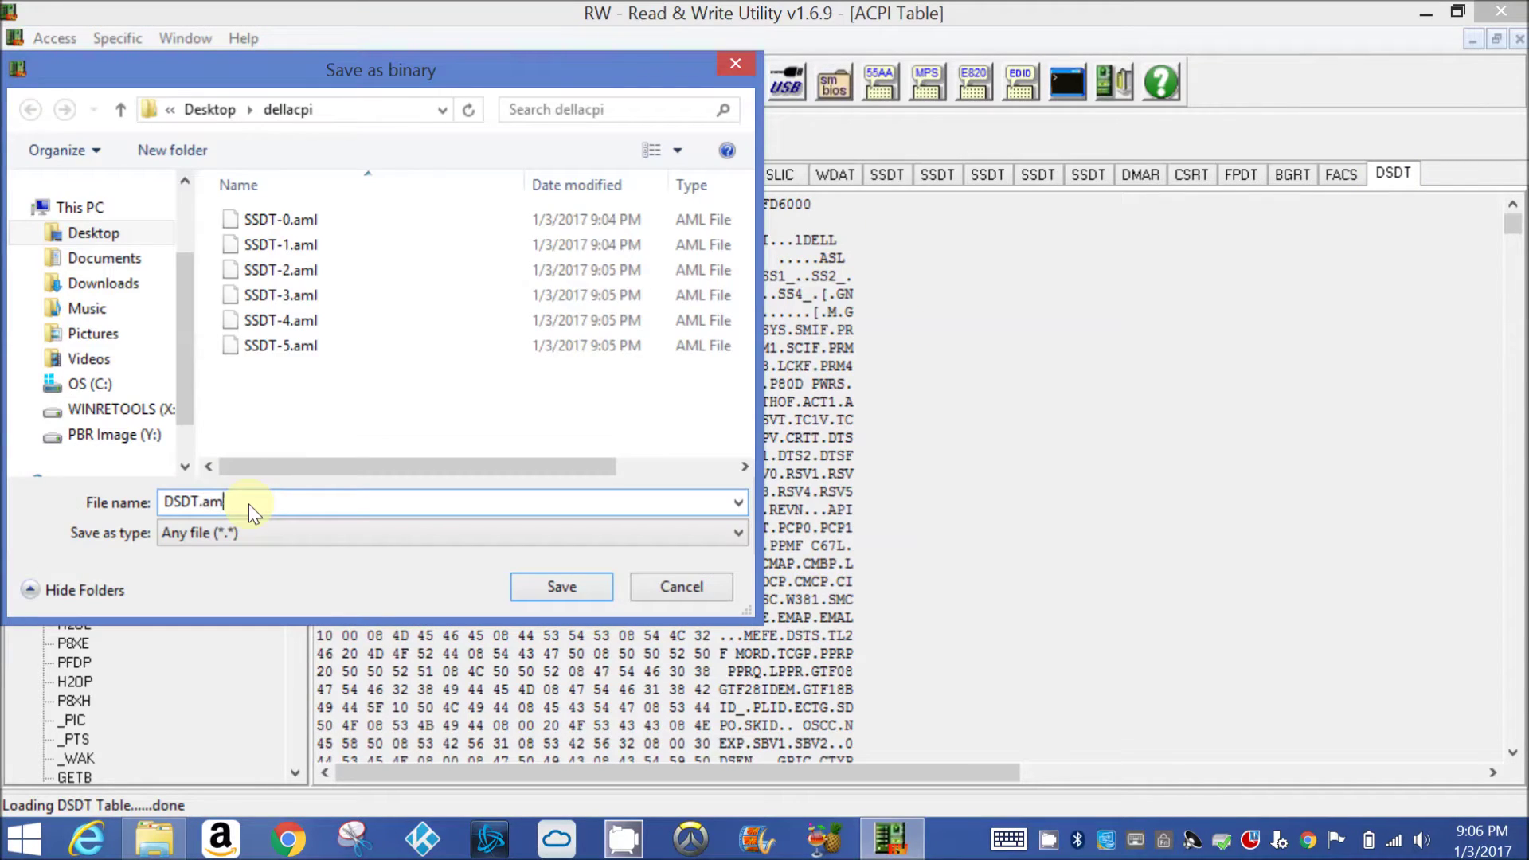
pyautogui.click(560, 587)
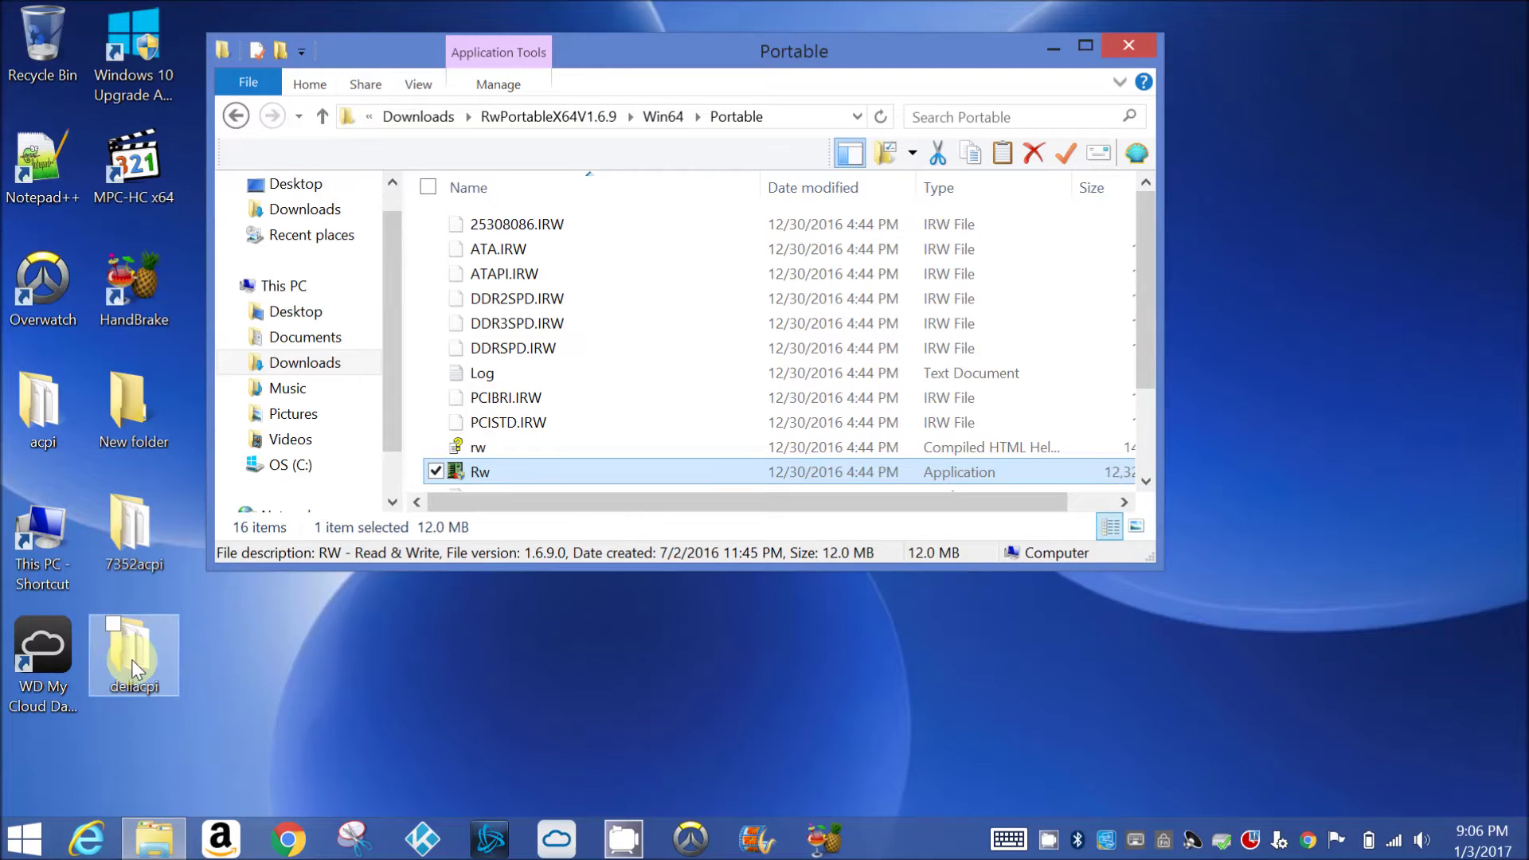
# Check the saved .aml files in dellacpi, then start from a fresh File Explorer window
pyautogui.doubleClick(134, 667)
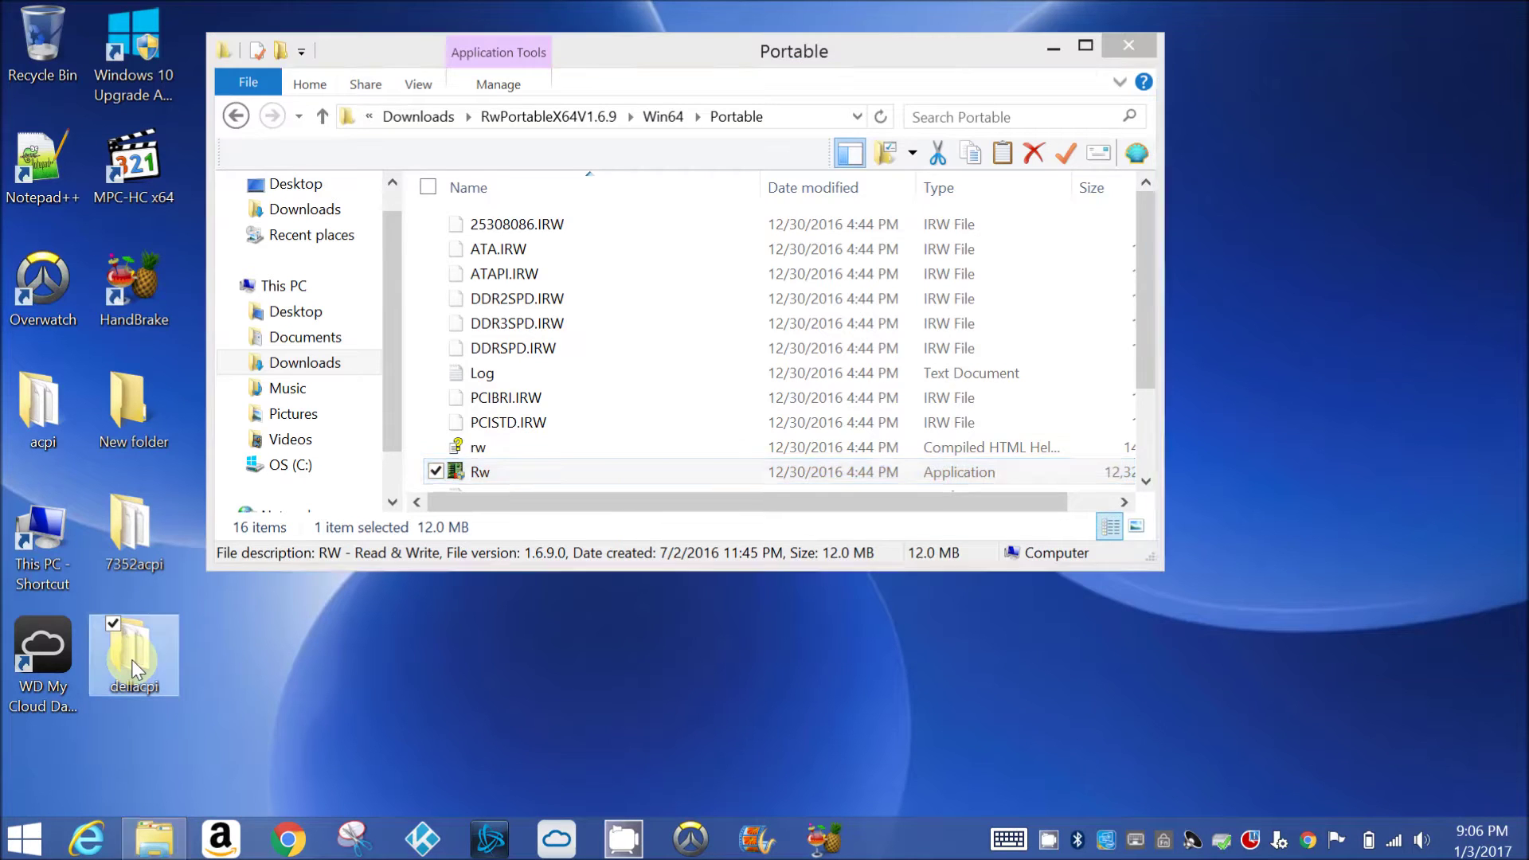
pyautogui.press('super+d')
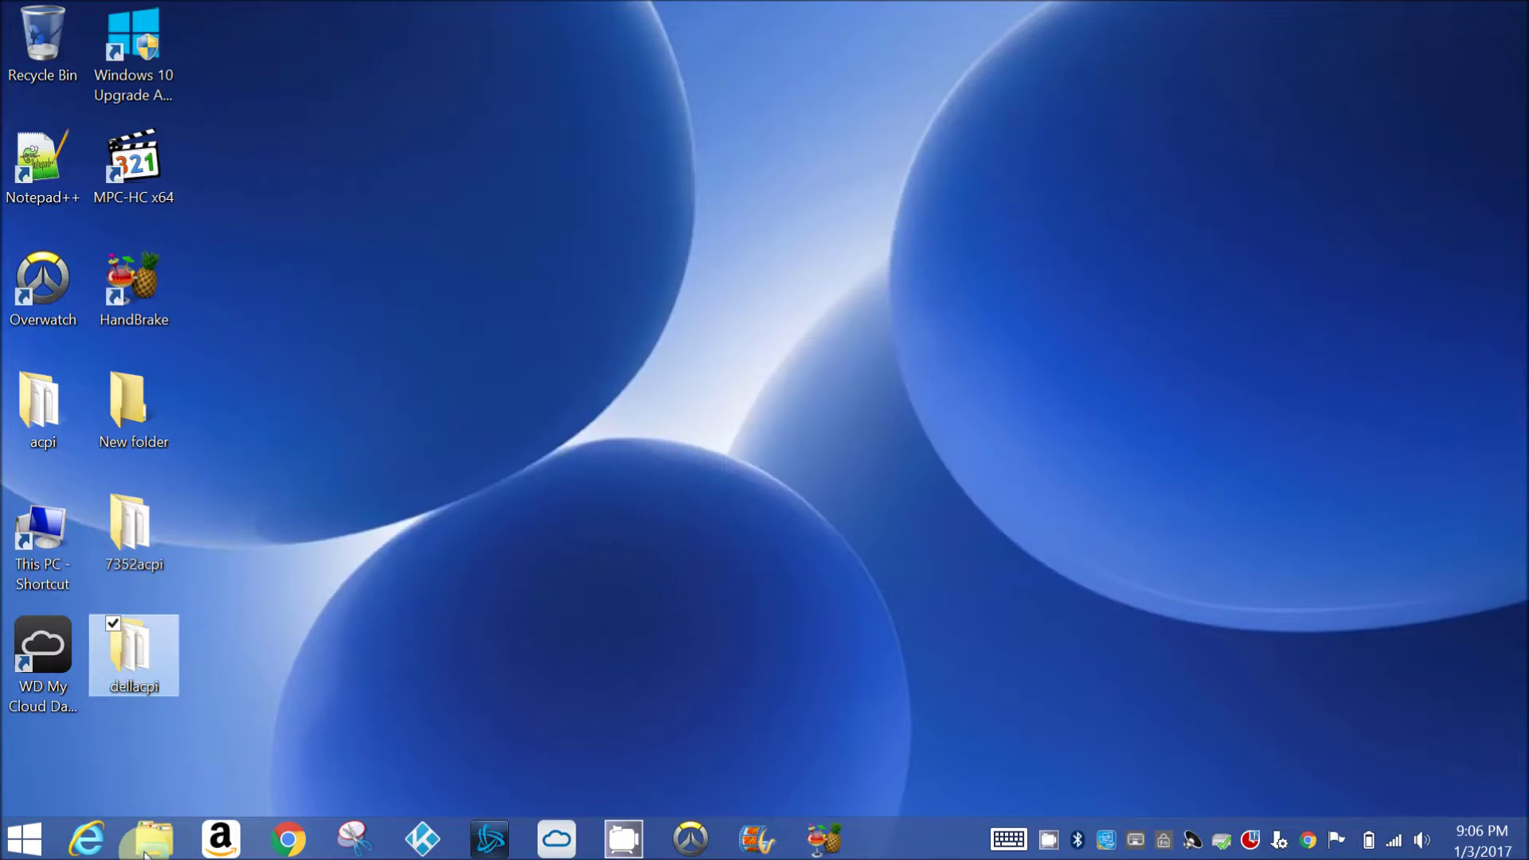
pyautogui.click(153, 830)
pyautogui.click(849, 52)
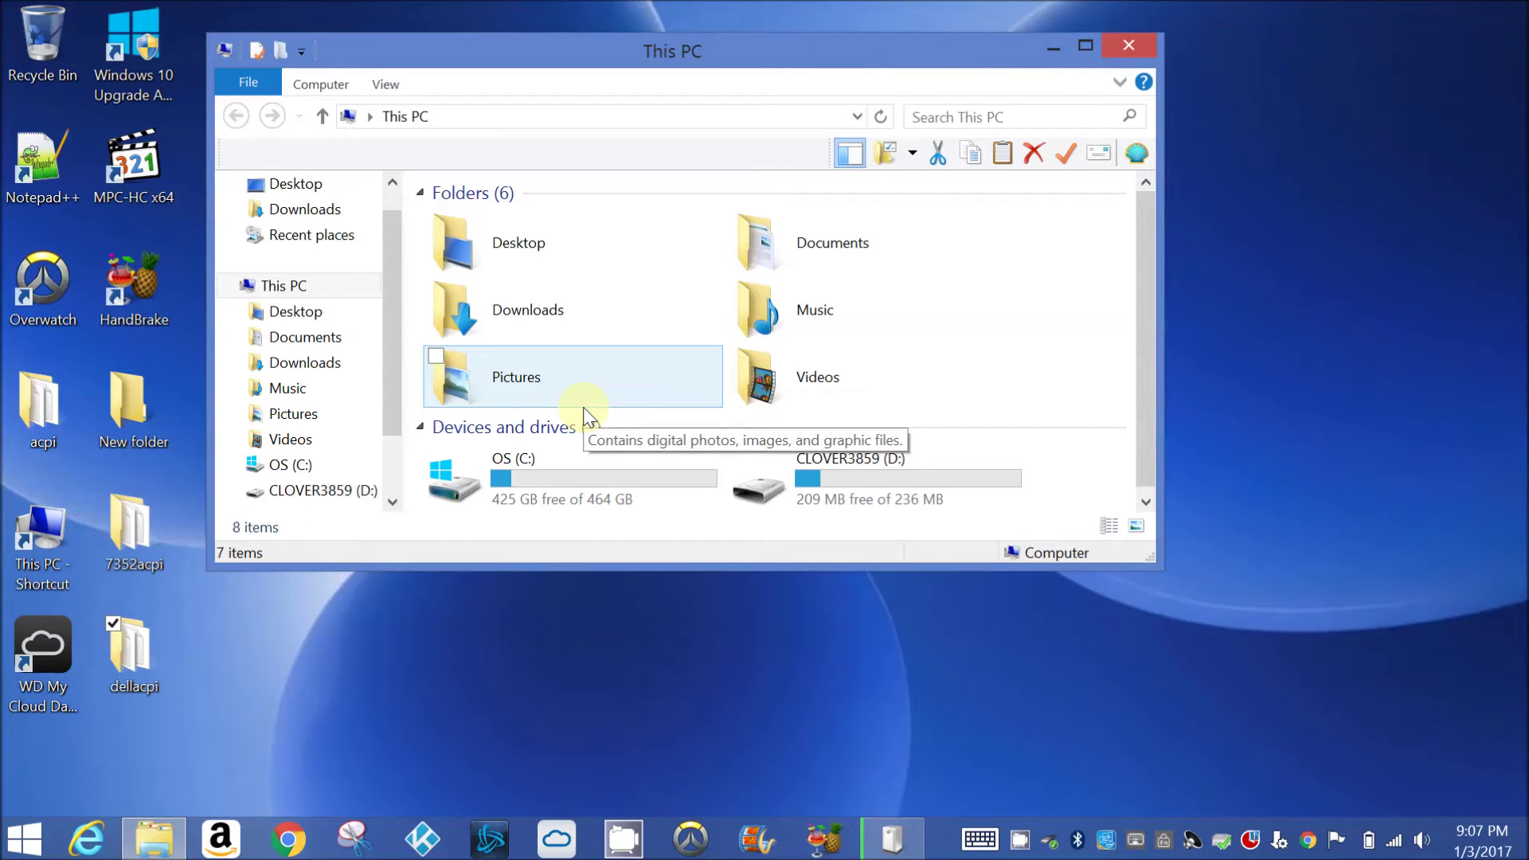
# Run BootDiskUtility from Downloads\BDU_v2.1.2016.020b
pyautogui.doubleClick(462, 312)
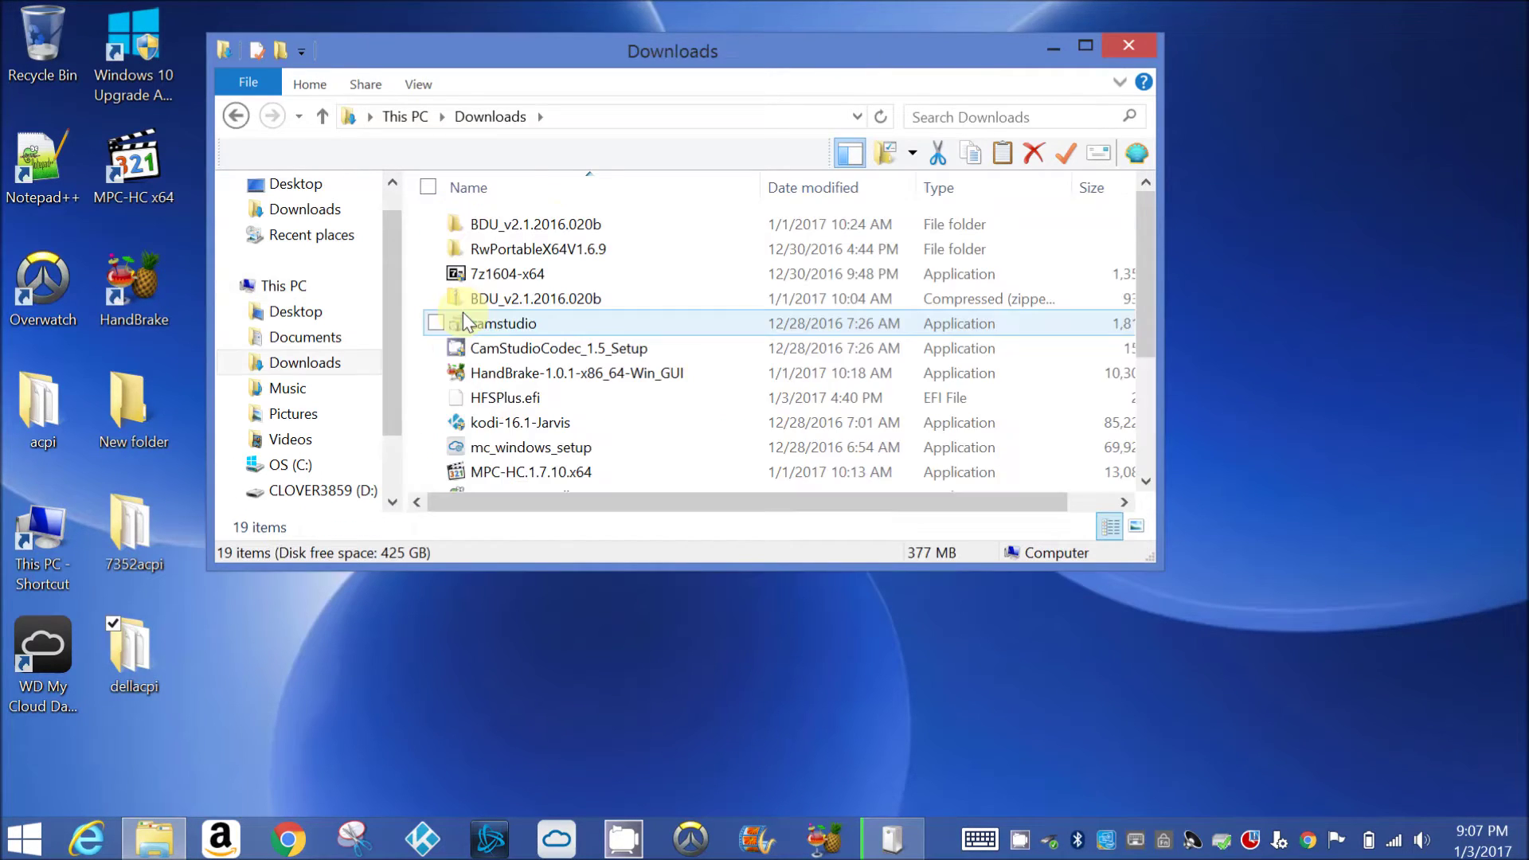
pyautogui.doubleClick(568, 223)
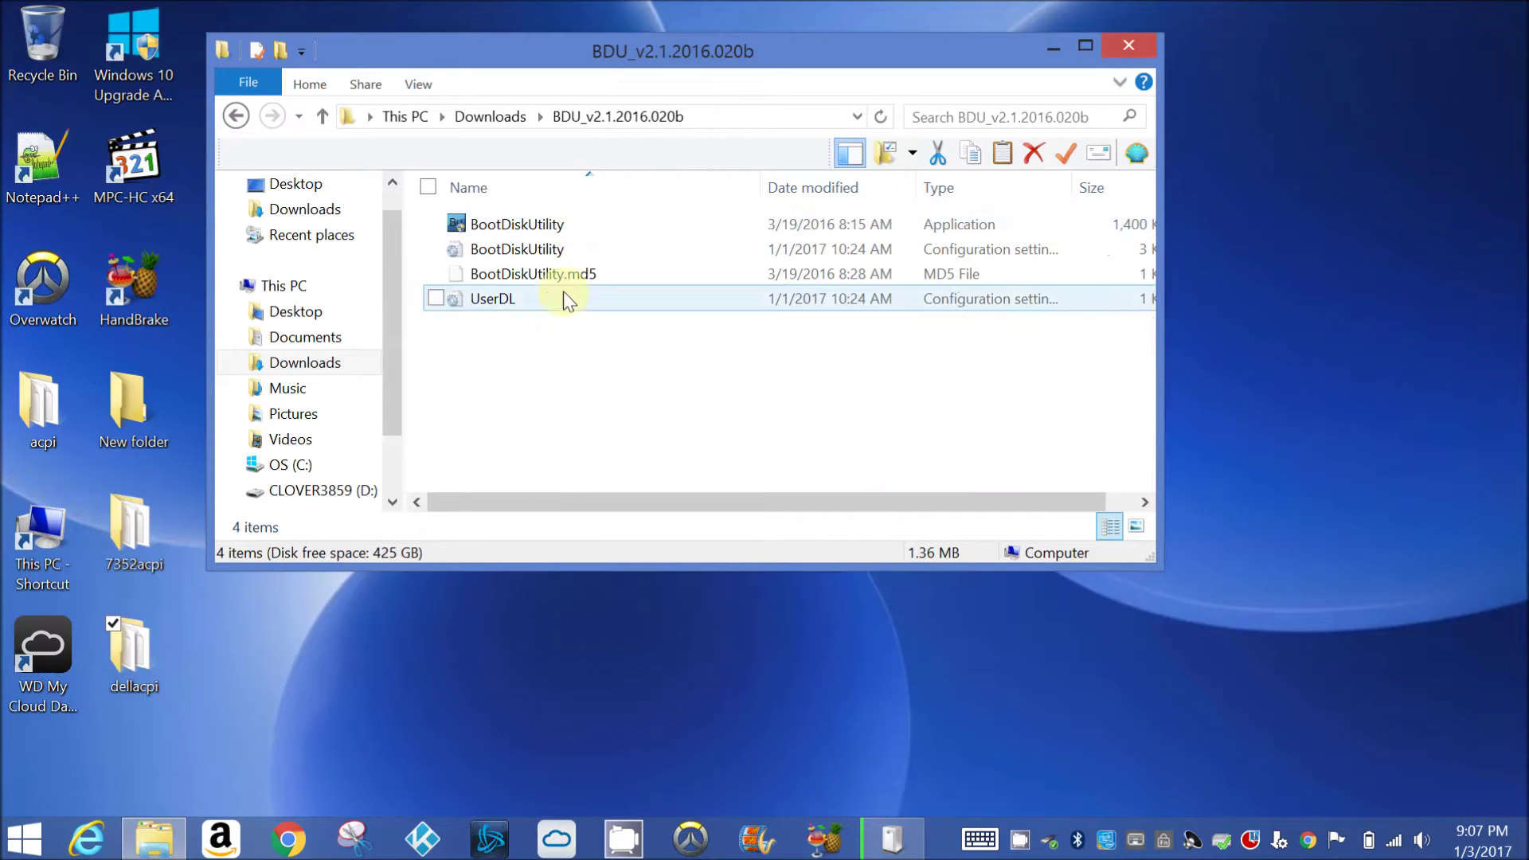
pyautogui.doubleClick(622, 231)
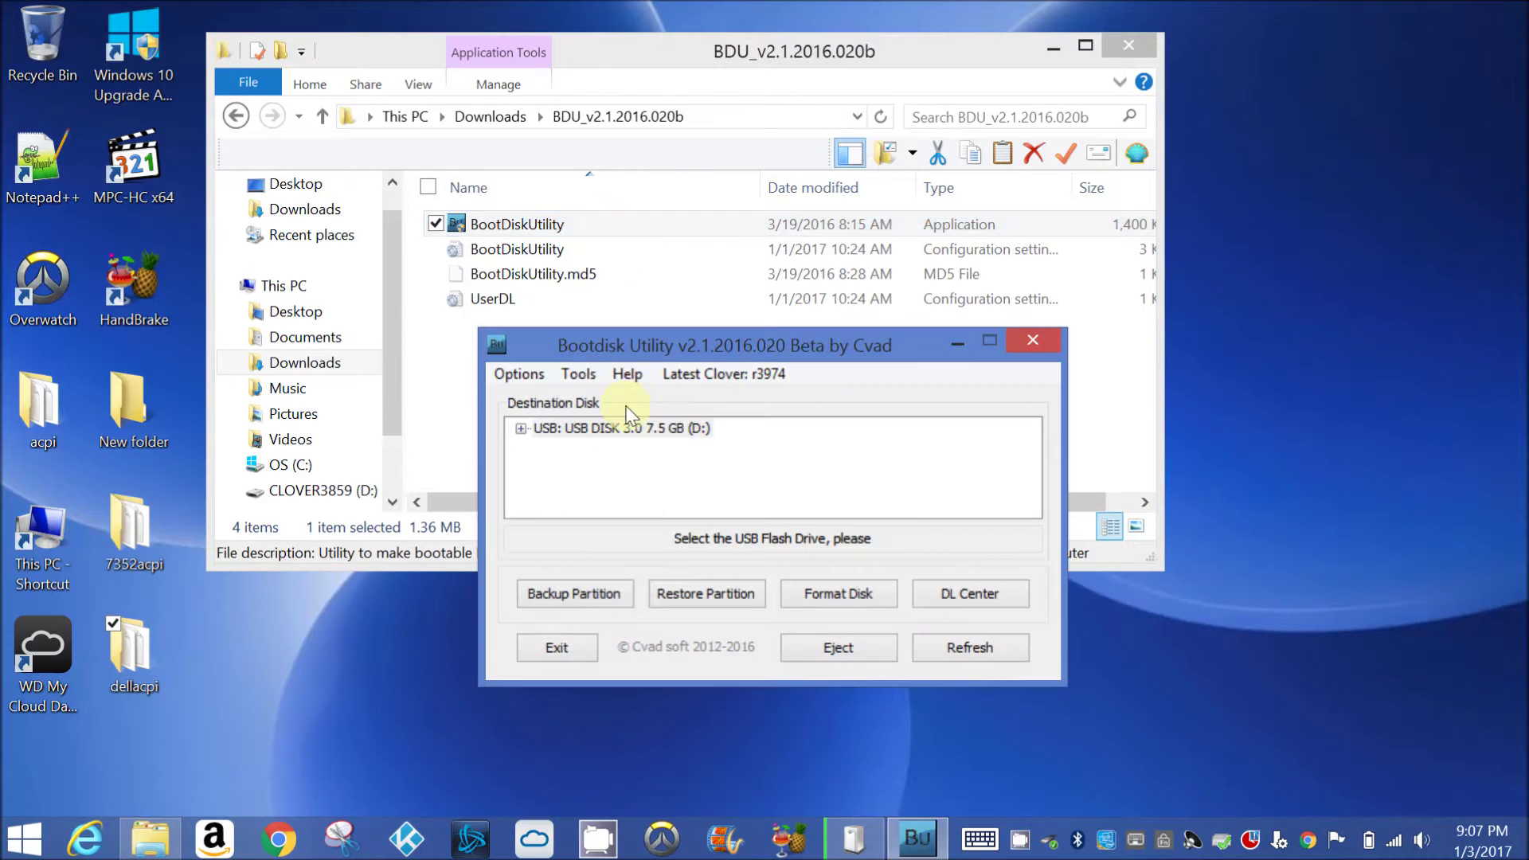
# Select USB DISK 3.0 and configure Save after DL, label CLOVER3974 and 300 MB boot partition
pyautogui.click(691, 455)
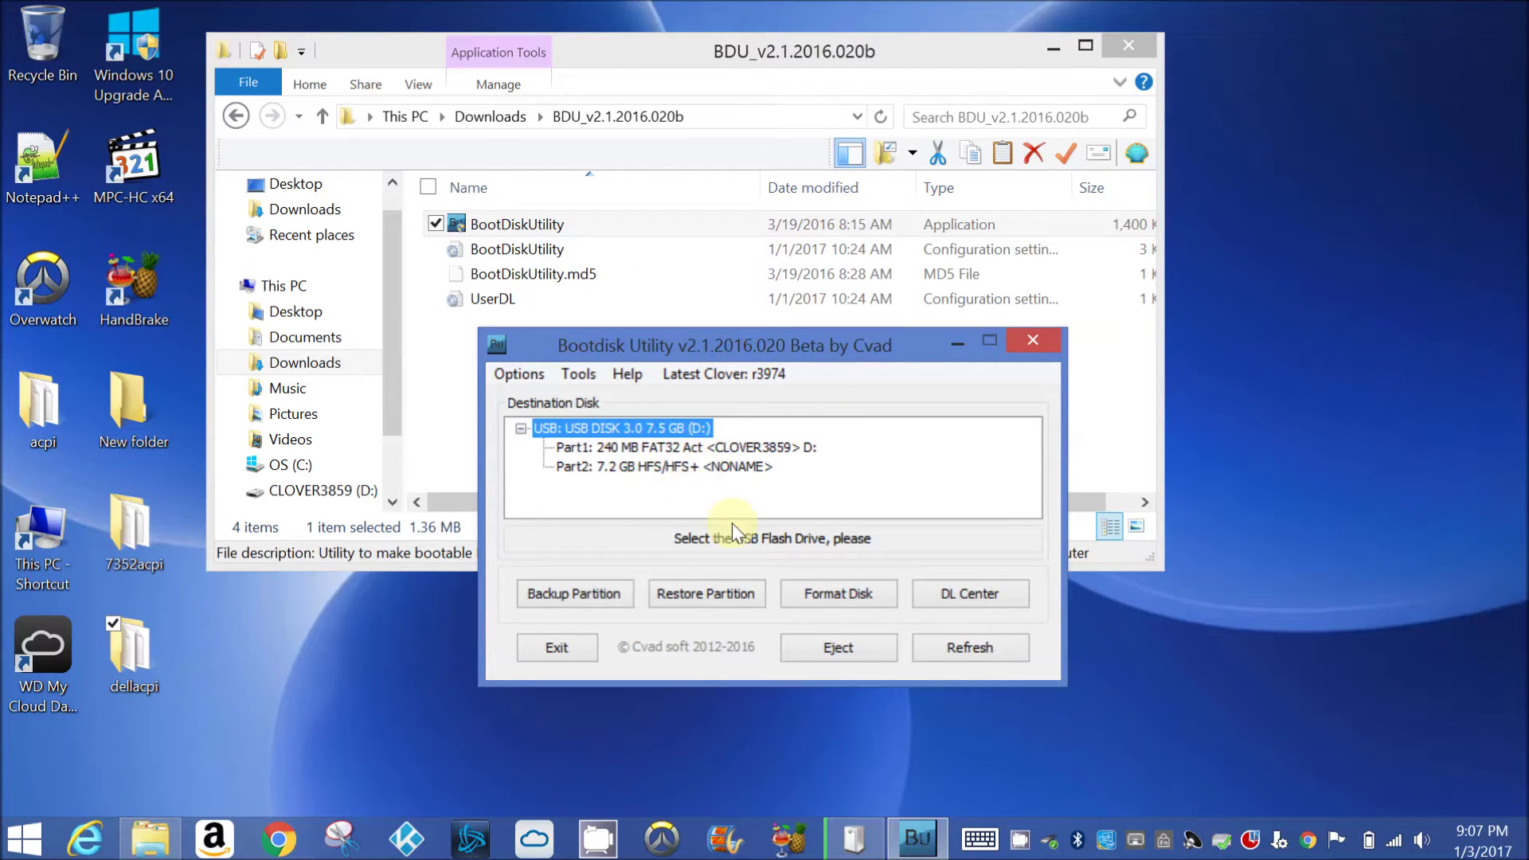
pyautogui.click(527, 376)
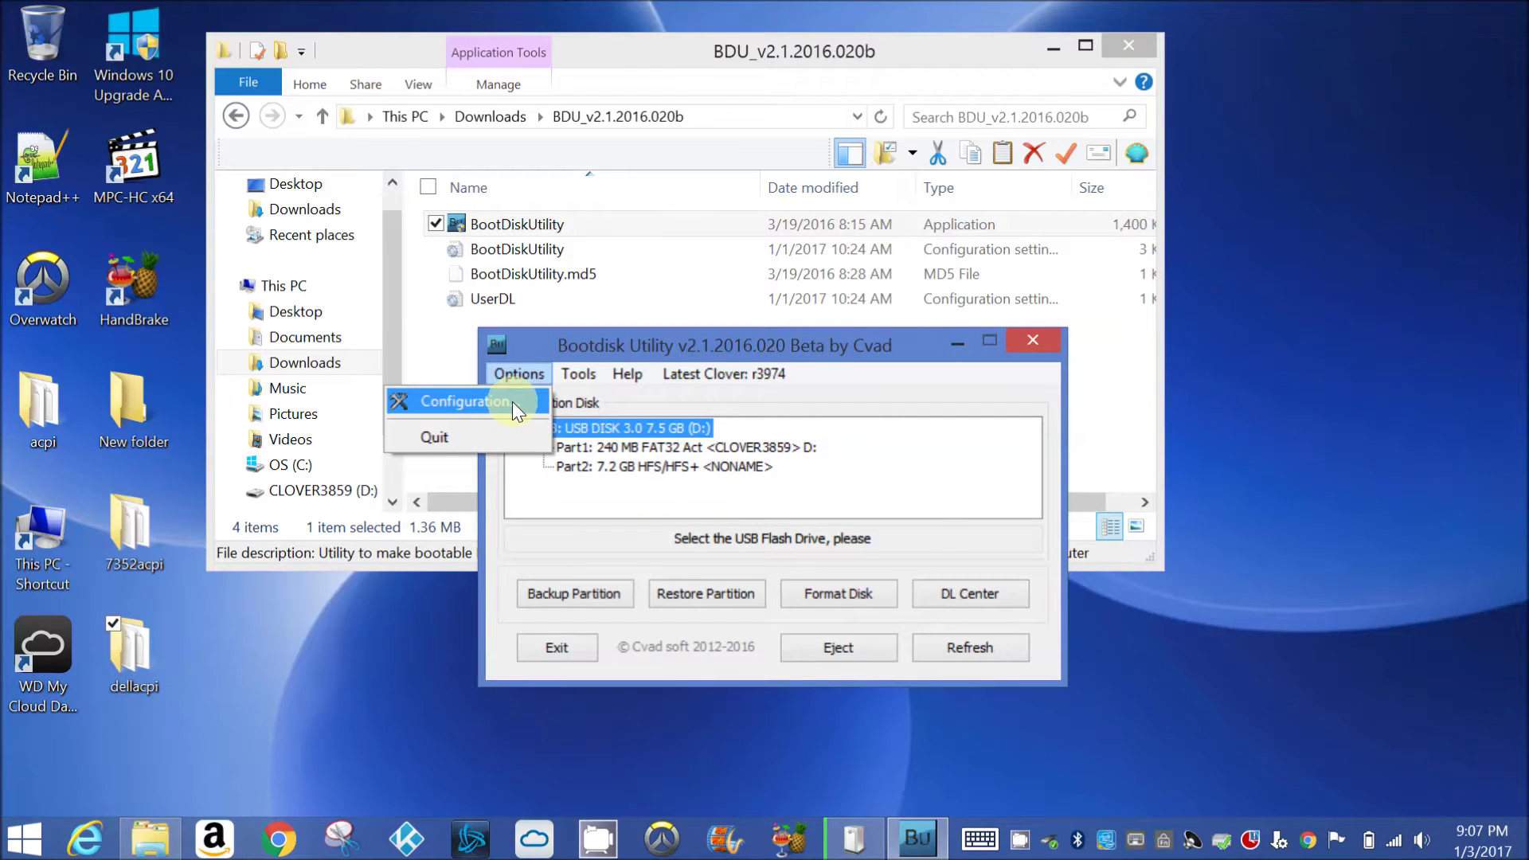
pyautogui.click(513, 401)
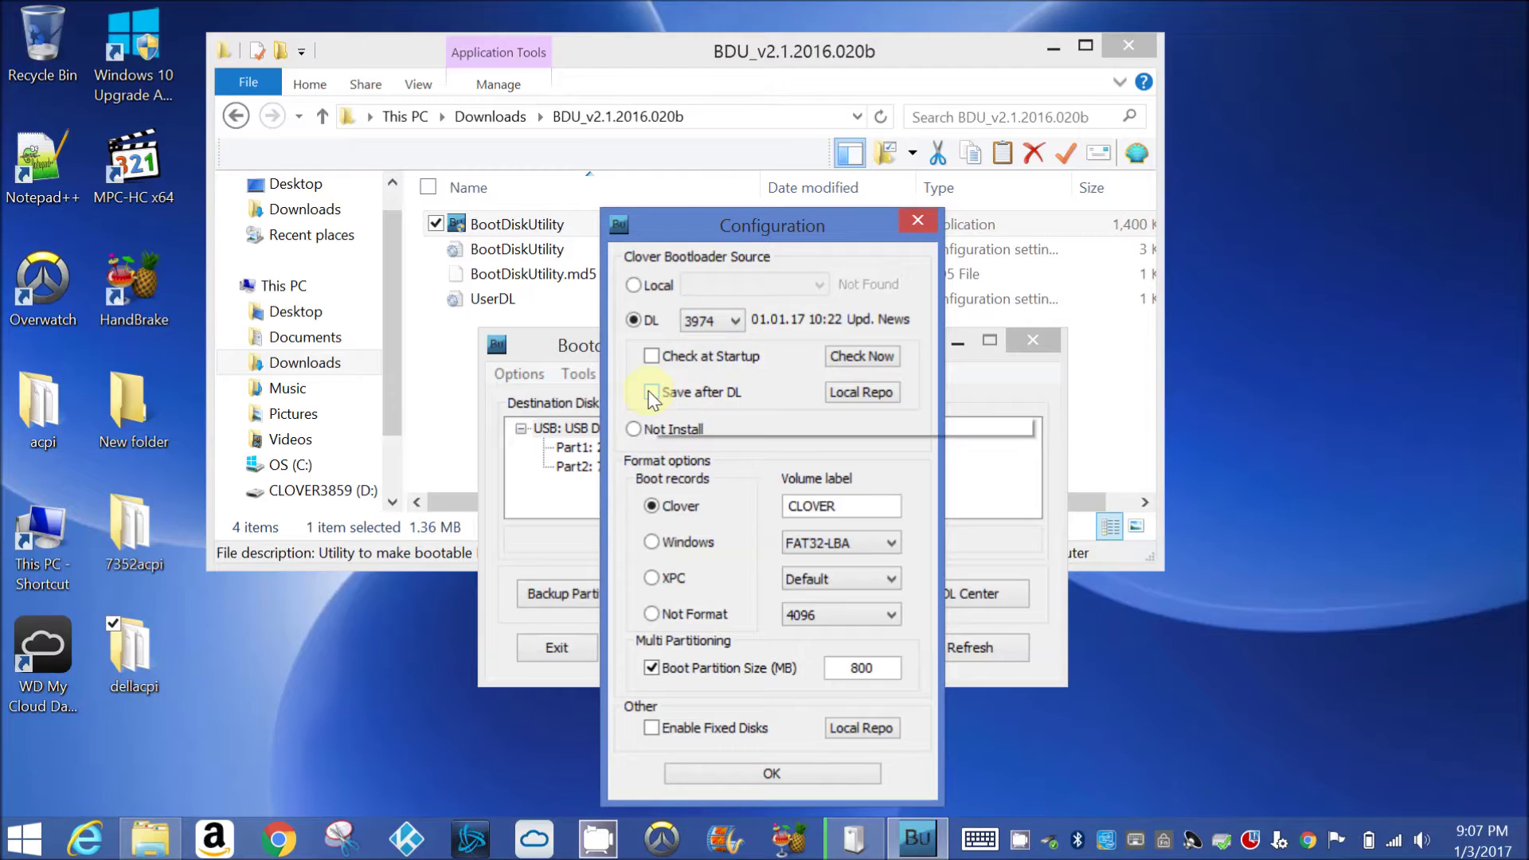
pyautogui.click(730, 391)
pyautogui.click(856, 514)
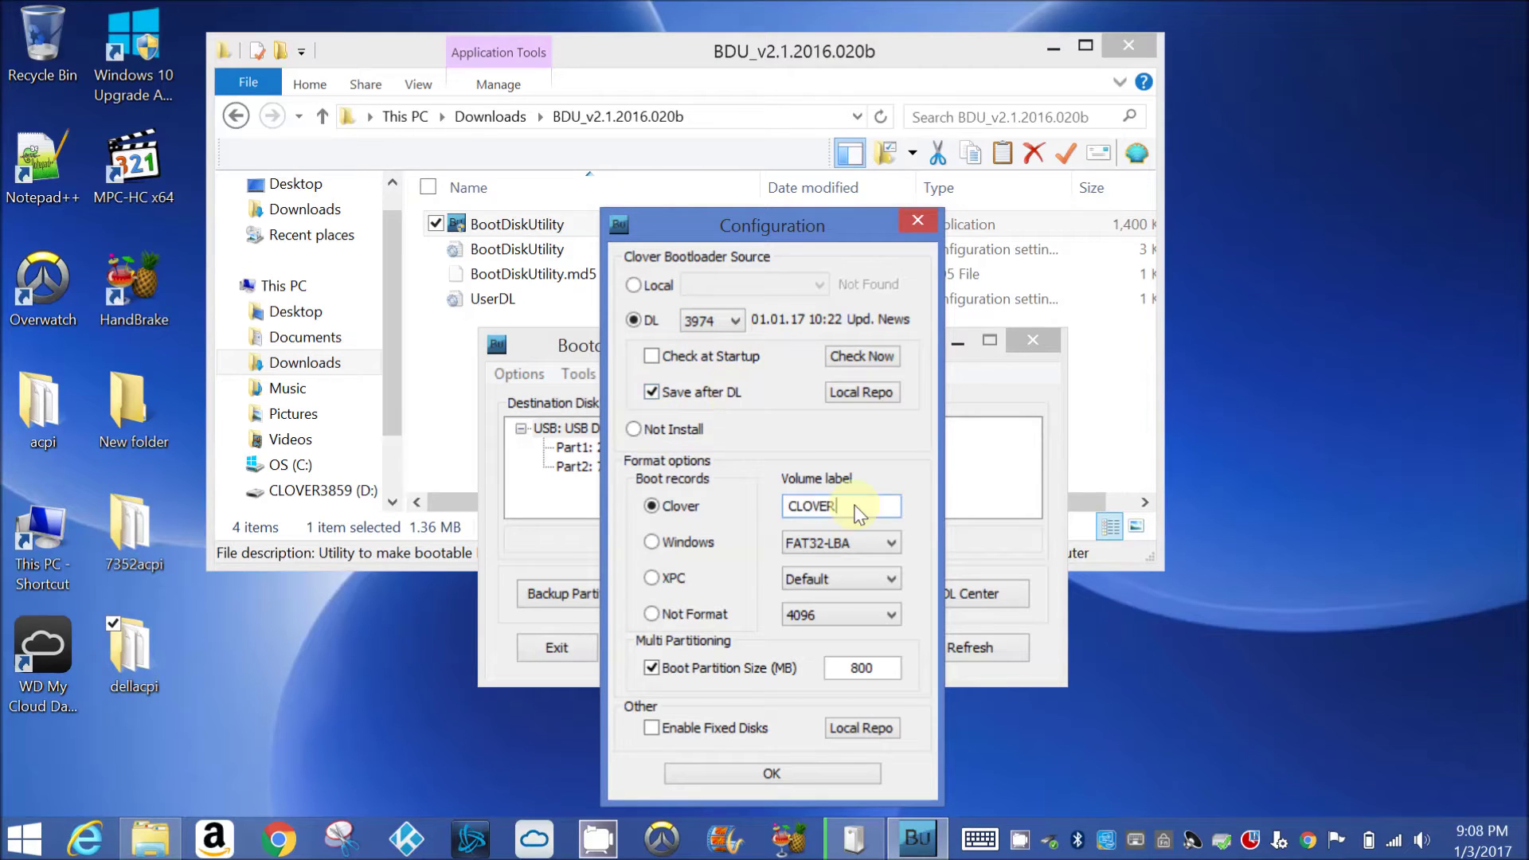
pyautogui.write('3974')
pyautogui.click(884, 672)
pyautogui.press('BackSpace')
pyautogui.press('BackSpace')
pyautogui.press('BackSpace')
pyautogui.write('3000')
pyautogui.press('BackSpace')
pyautogui.click(792, 778)
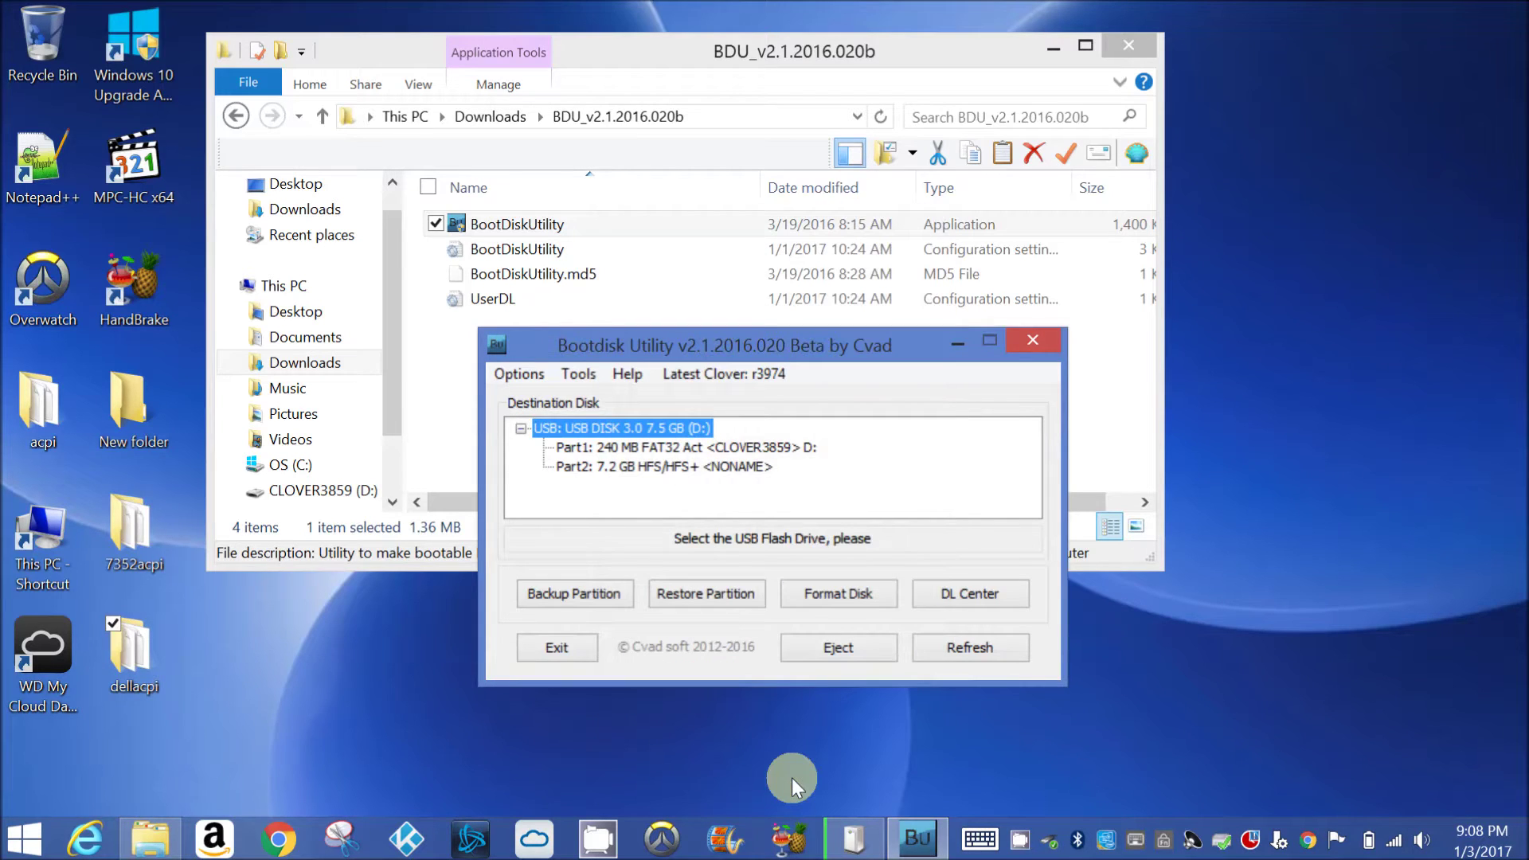
# Format the 7.5 GB USB disk as CLOVER3974, confirming the erase
pyautogui.click(851, 596)
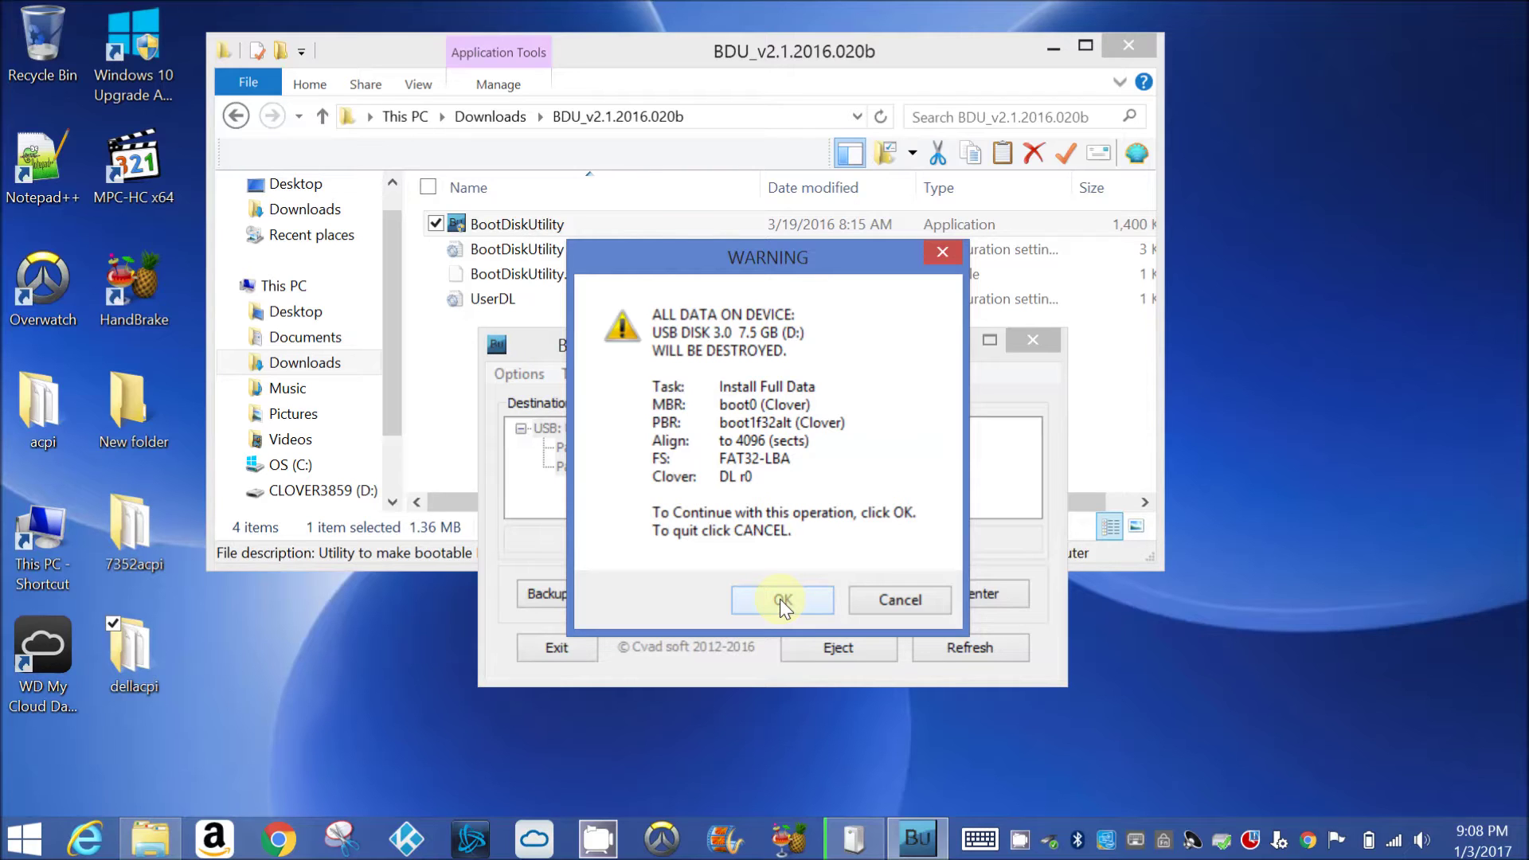
pyautogui.click(780, 599)
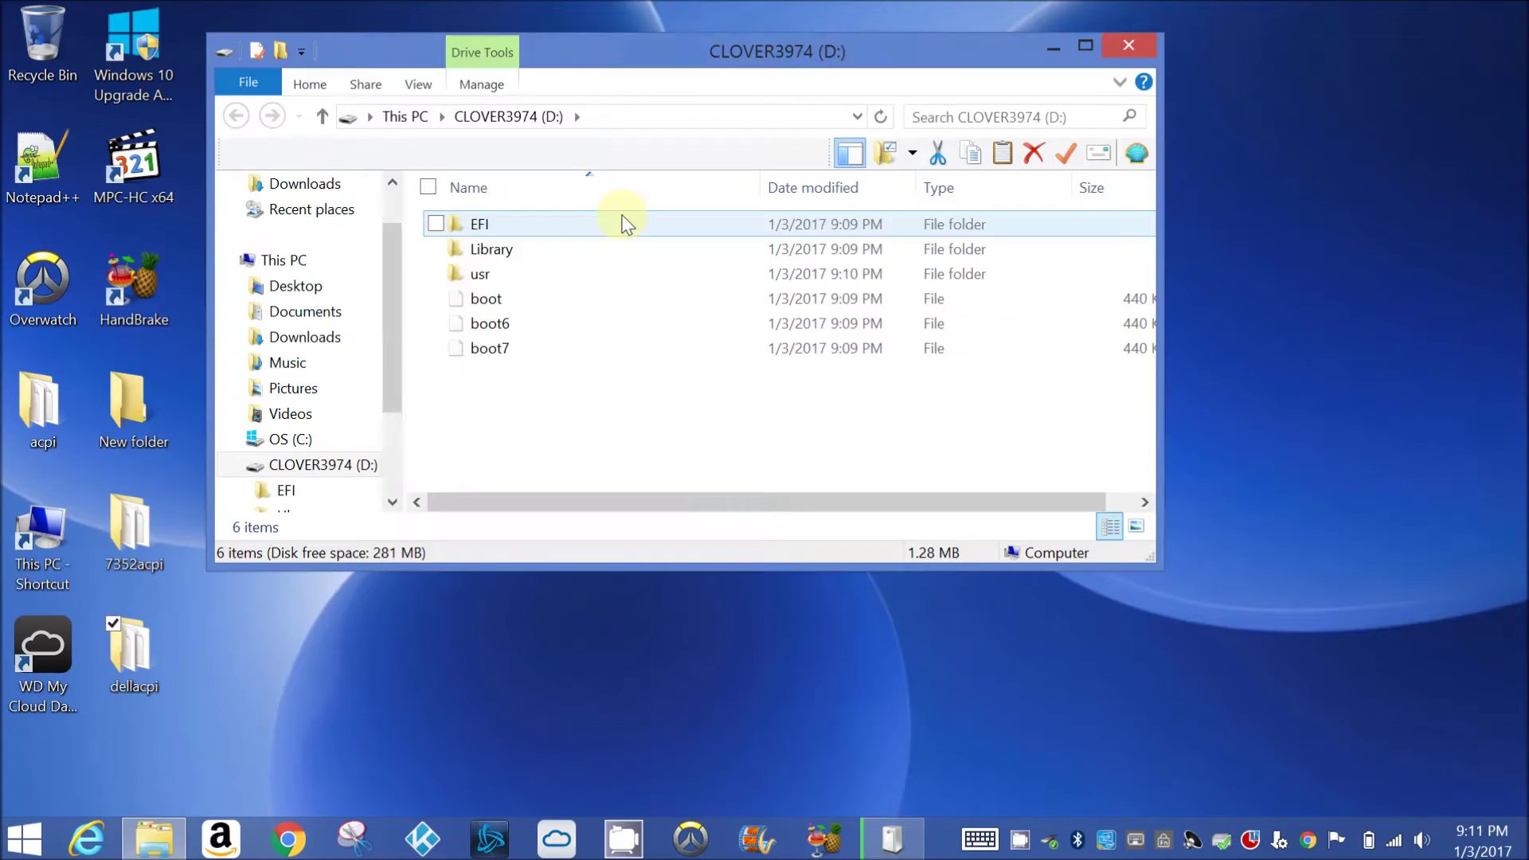
# Select HFSPlus.efi and NTFS.efi in Downloads for copying to the CLOVER drive
pyautogui.doubleClick(624, 216)
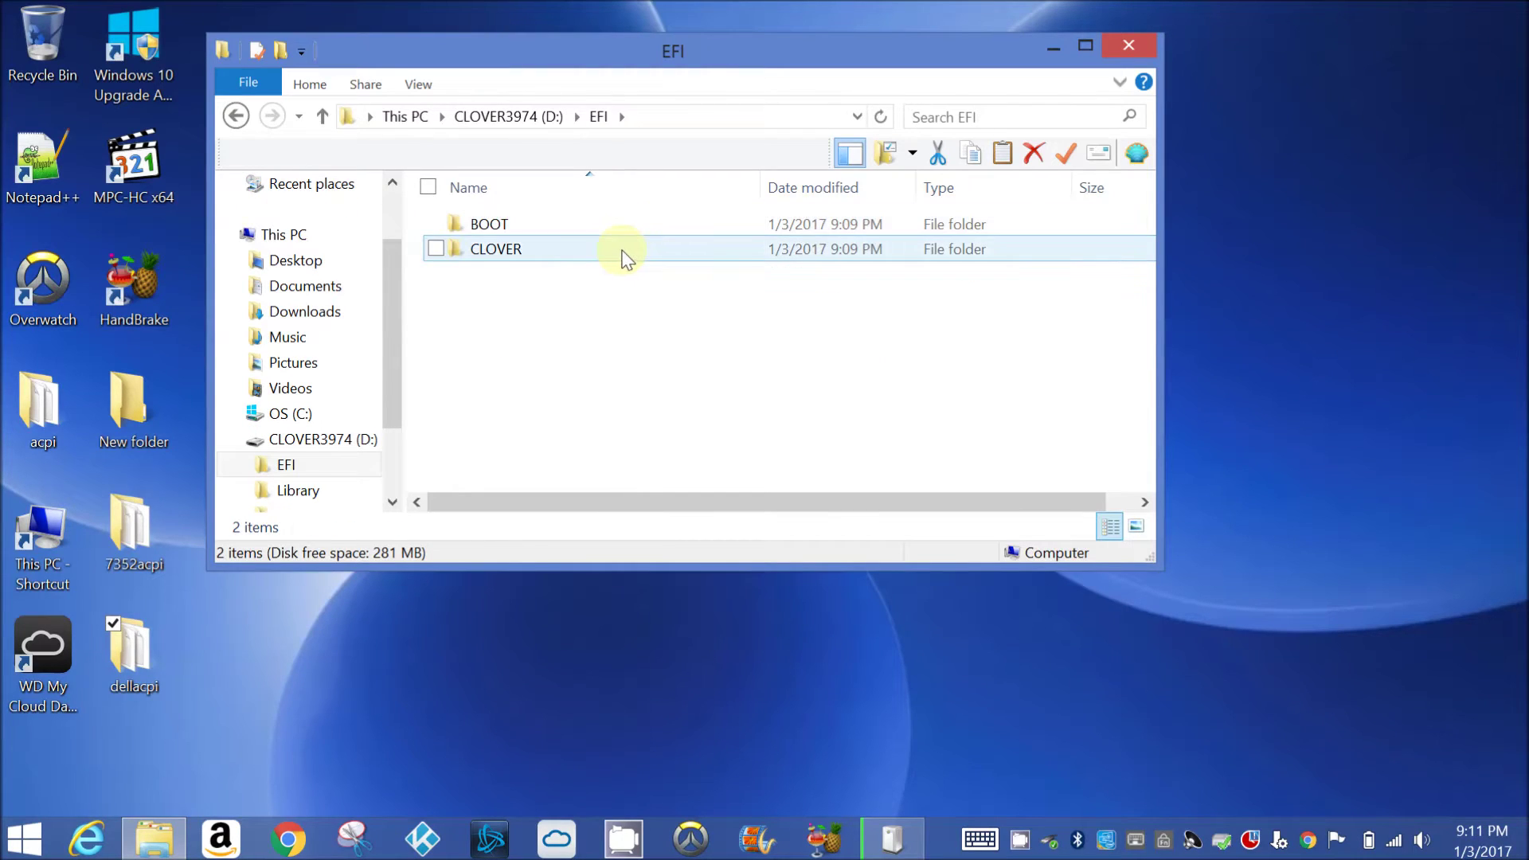
pyautogui.doubleClick(625, 251)
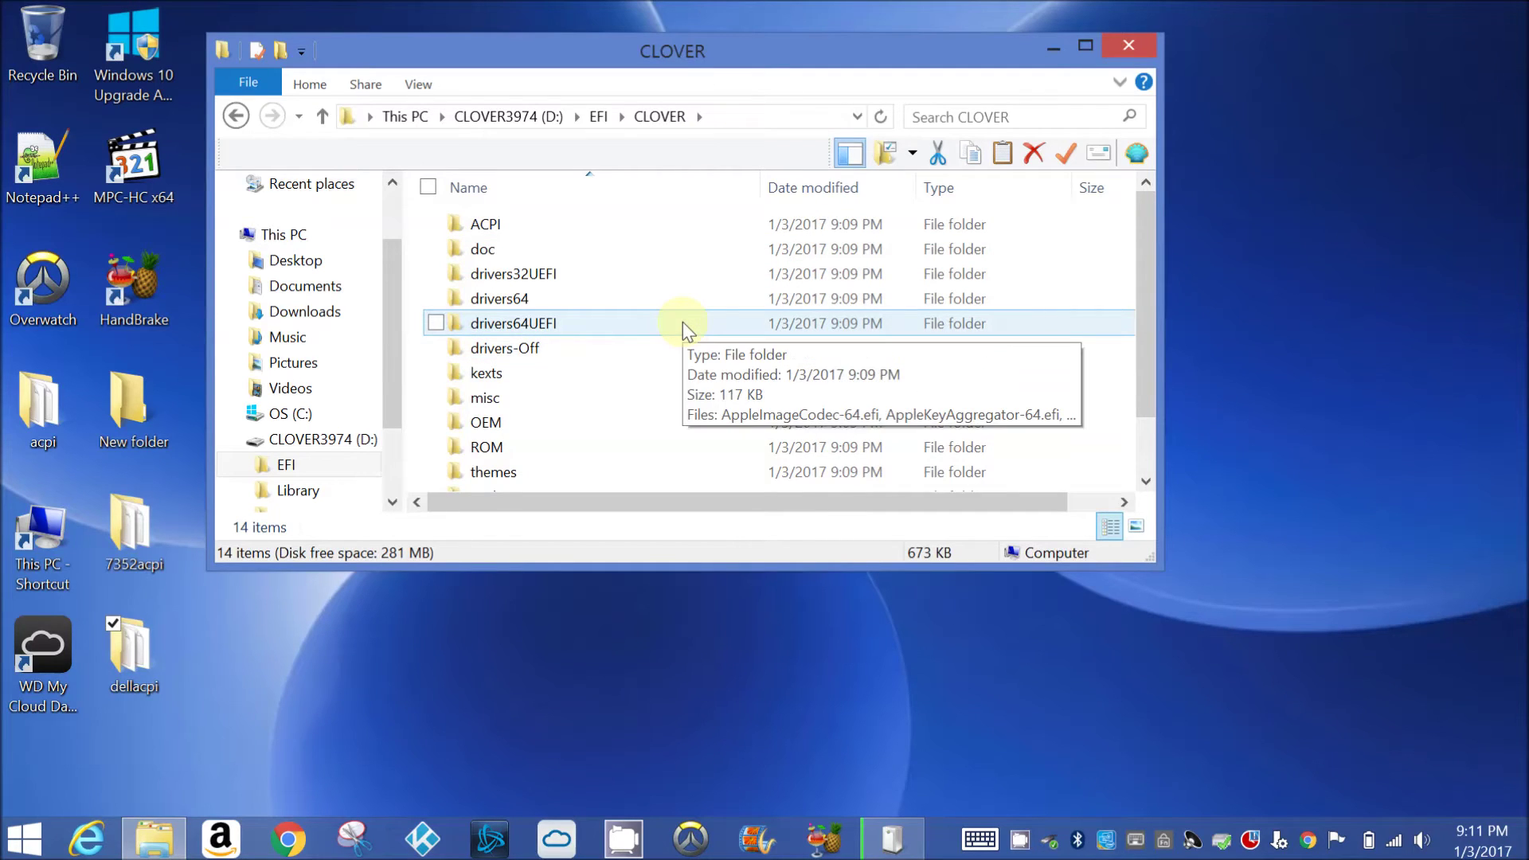
pyautogui.click(304, 311)
pyautogui.click(436, 398)
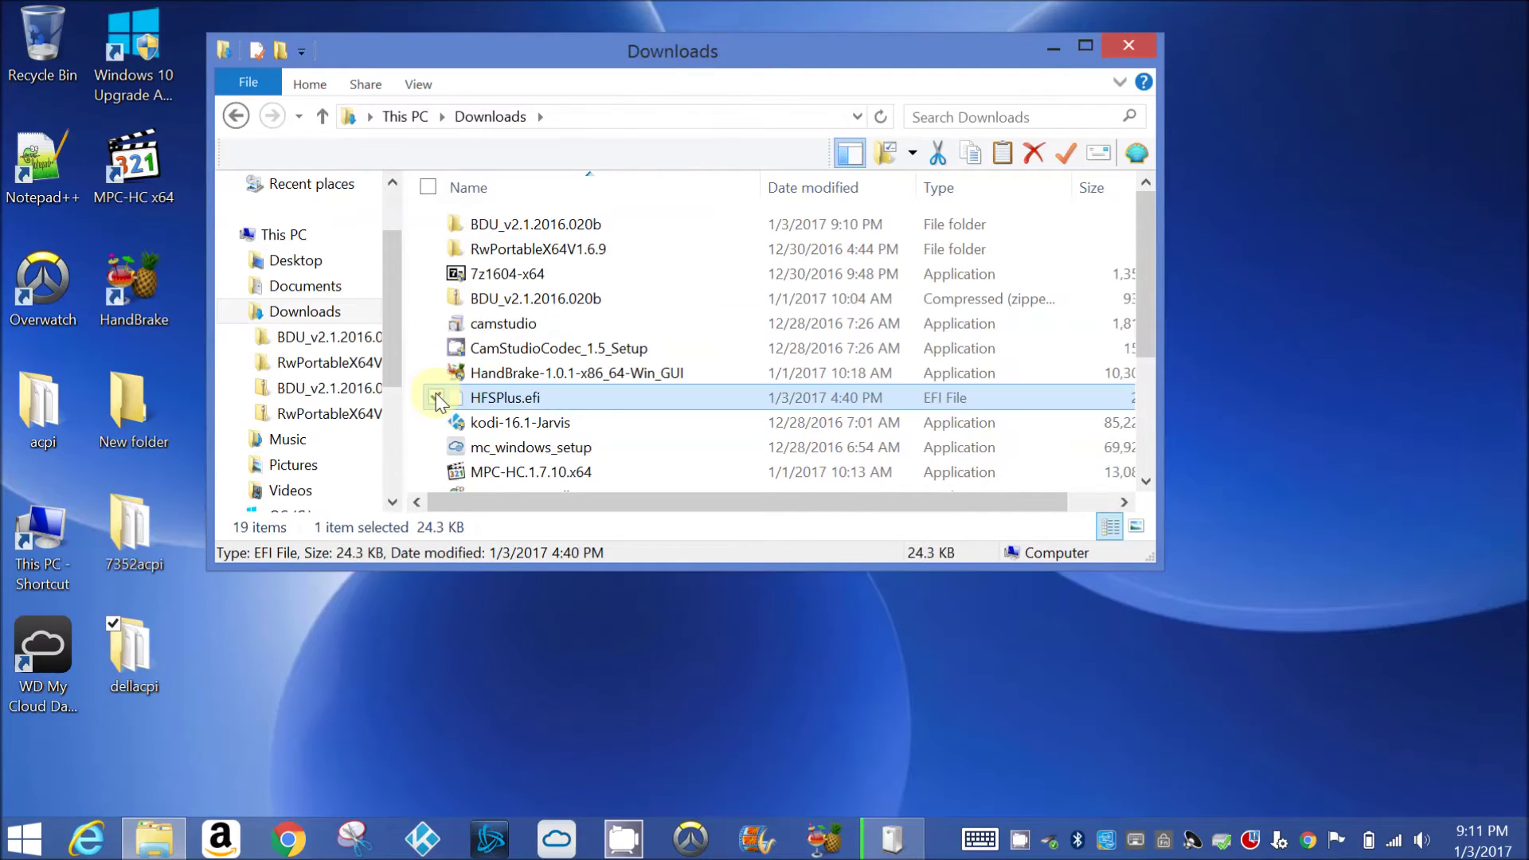
pyautogui.scroll(-1, 437, 400)
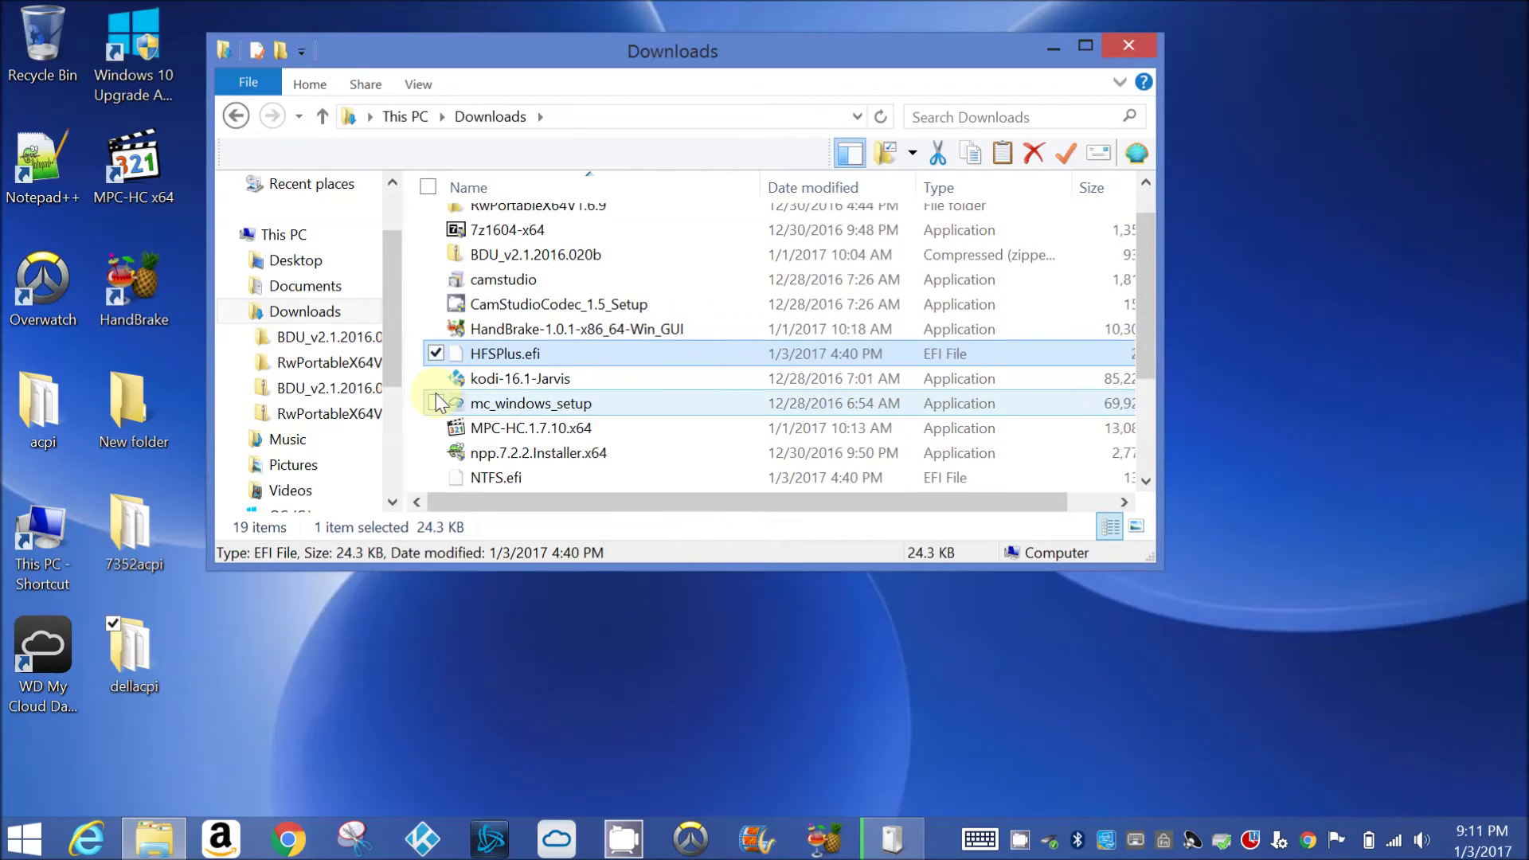
pyautogui.click(437, 476)
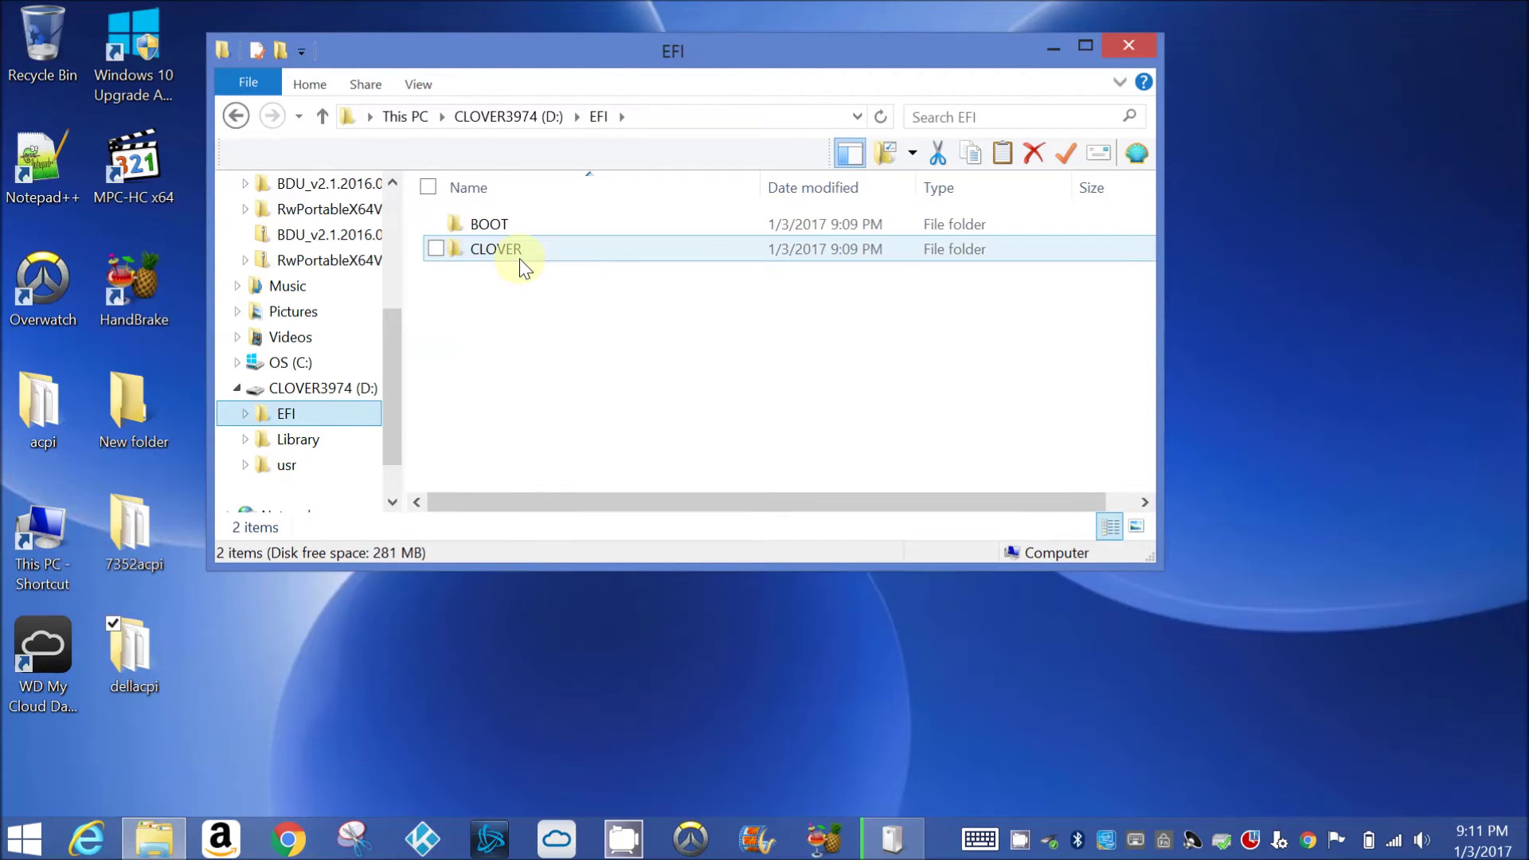
# Paste both drivers into EFI\CLOVER\drivers64UEFI on the USB drive
pyautogui.doubleClick(519, 257)
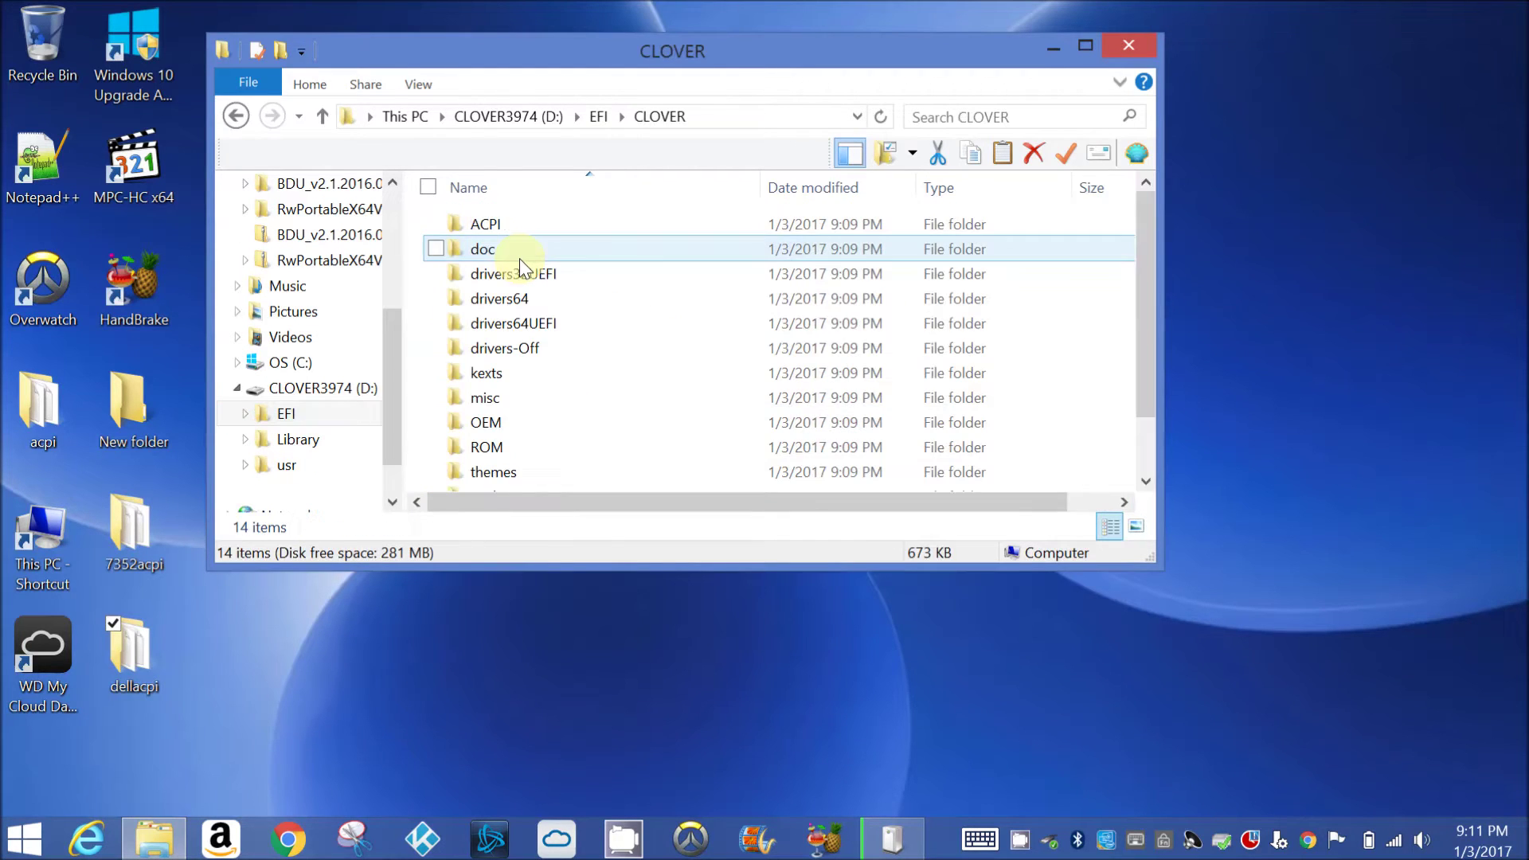
pyautogui.doubleClick(547, 320)
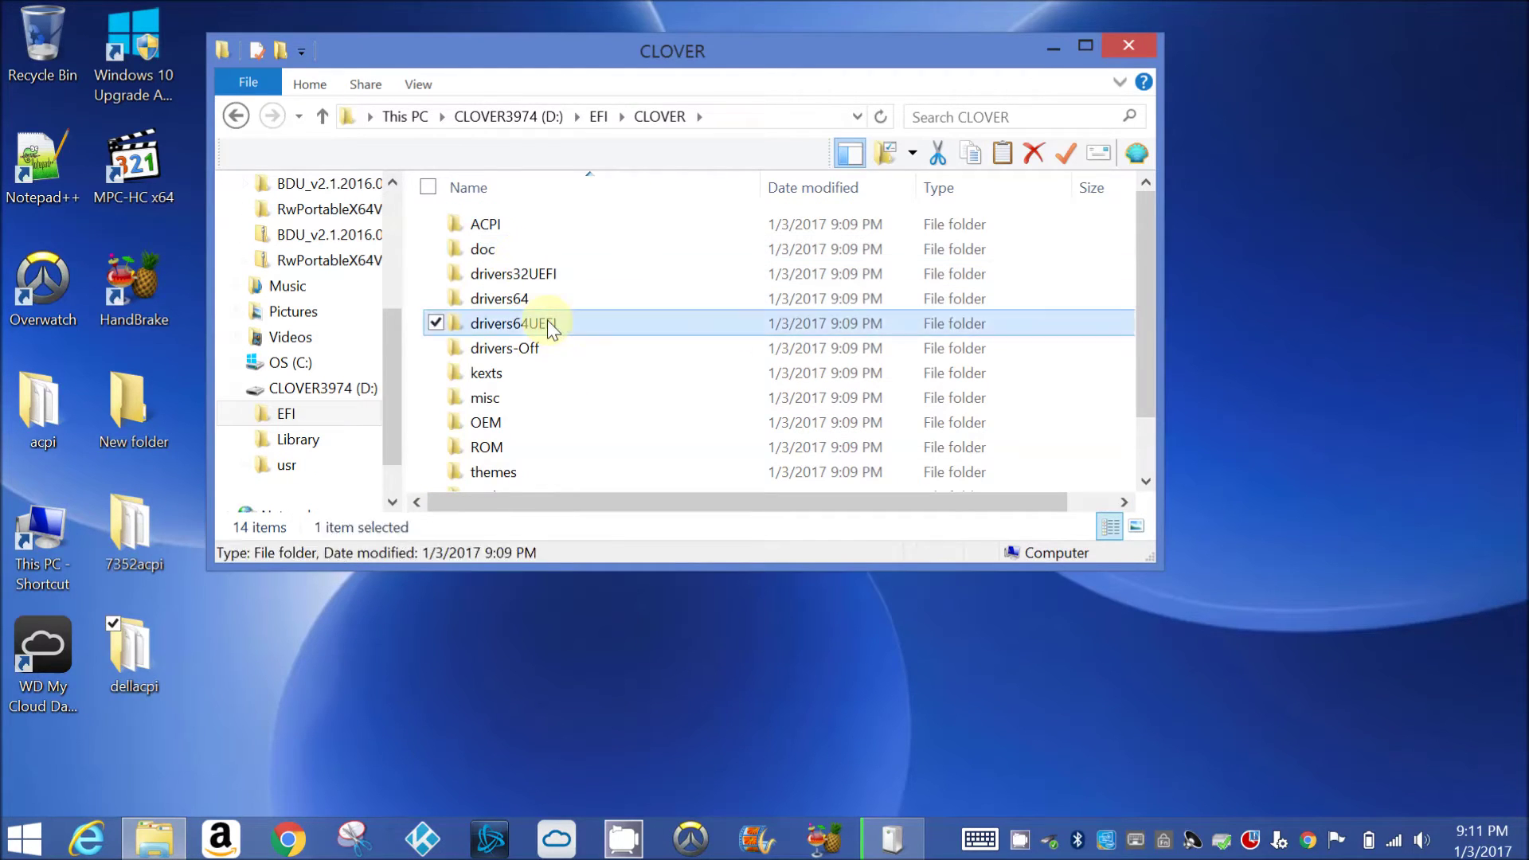
pyautogui.click(309, 84)
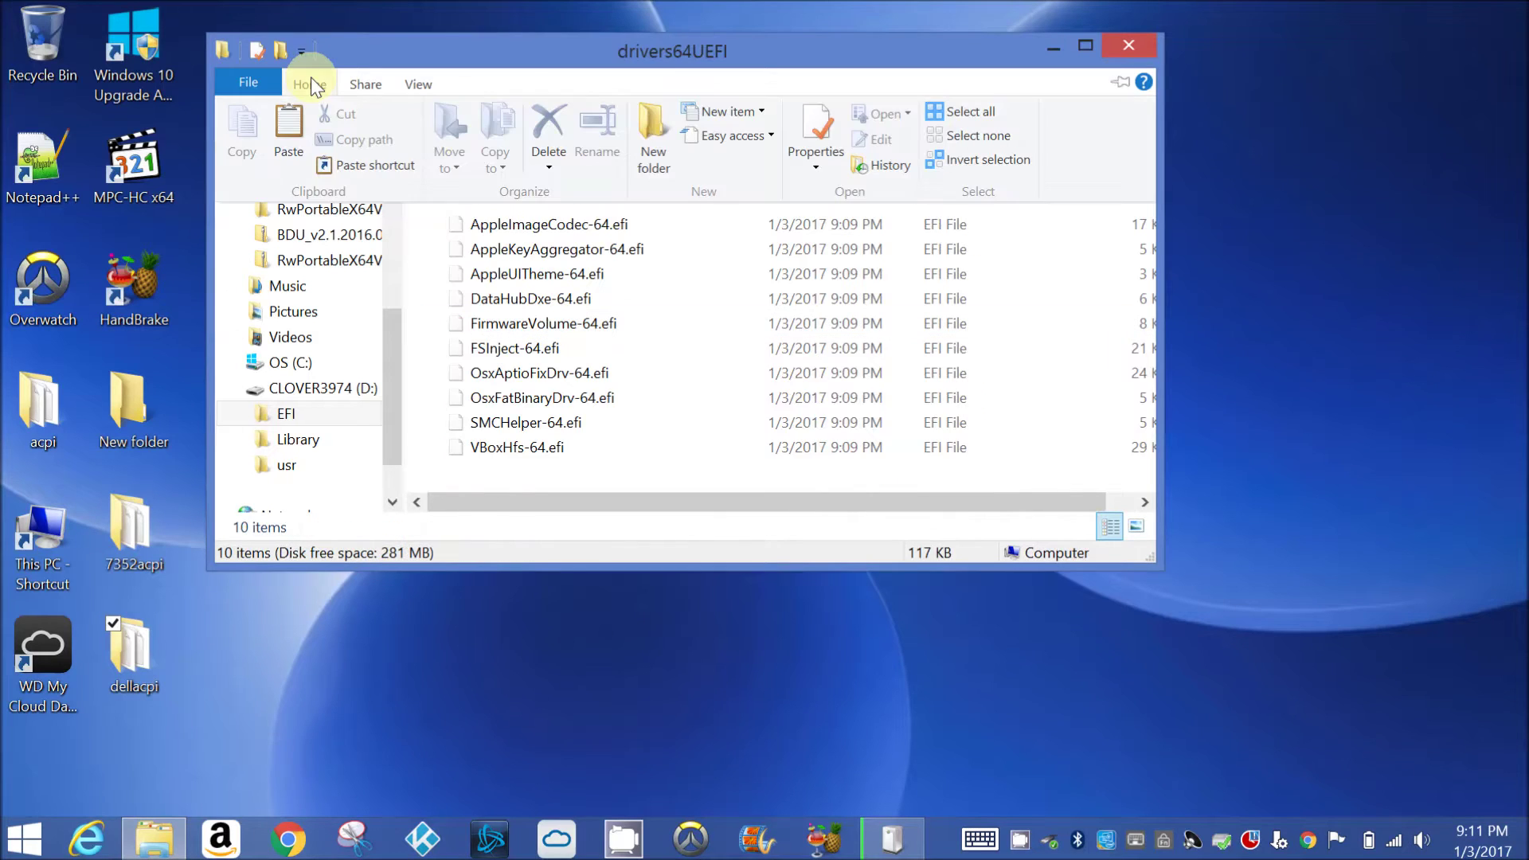
pyautogui.click(285, 130)
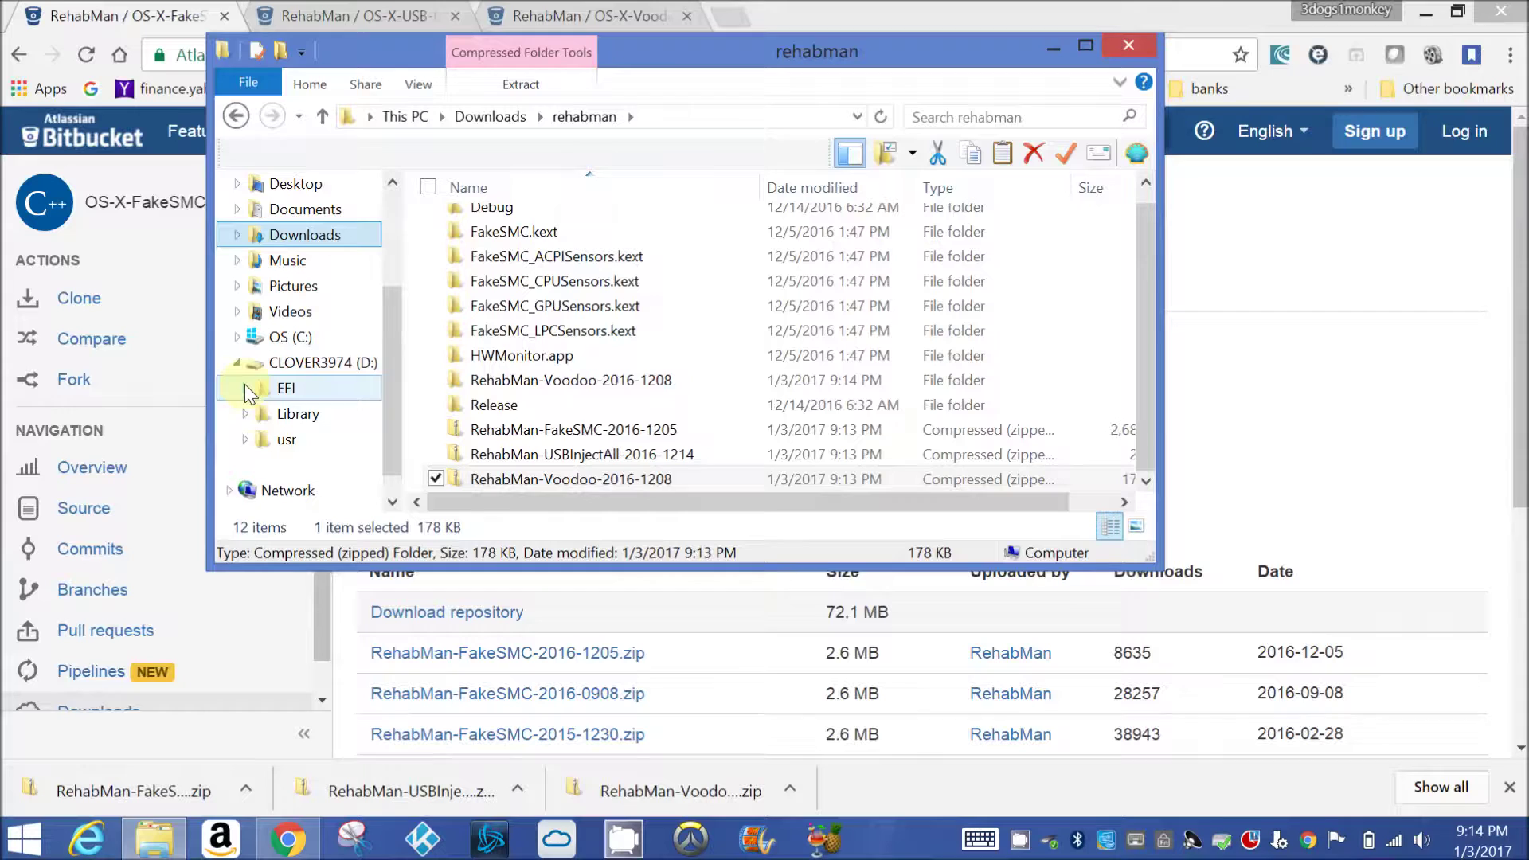
# Create a folder named 10.12 inside EFI\CLOVER\kexts on the USB drive
pyautogui.click(245, 386)
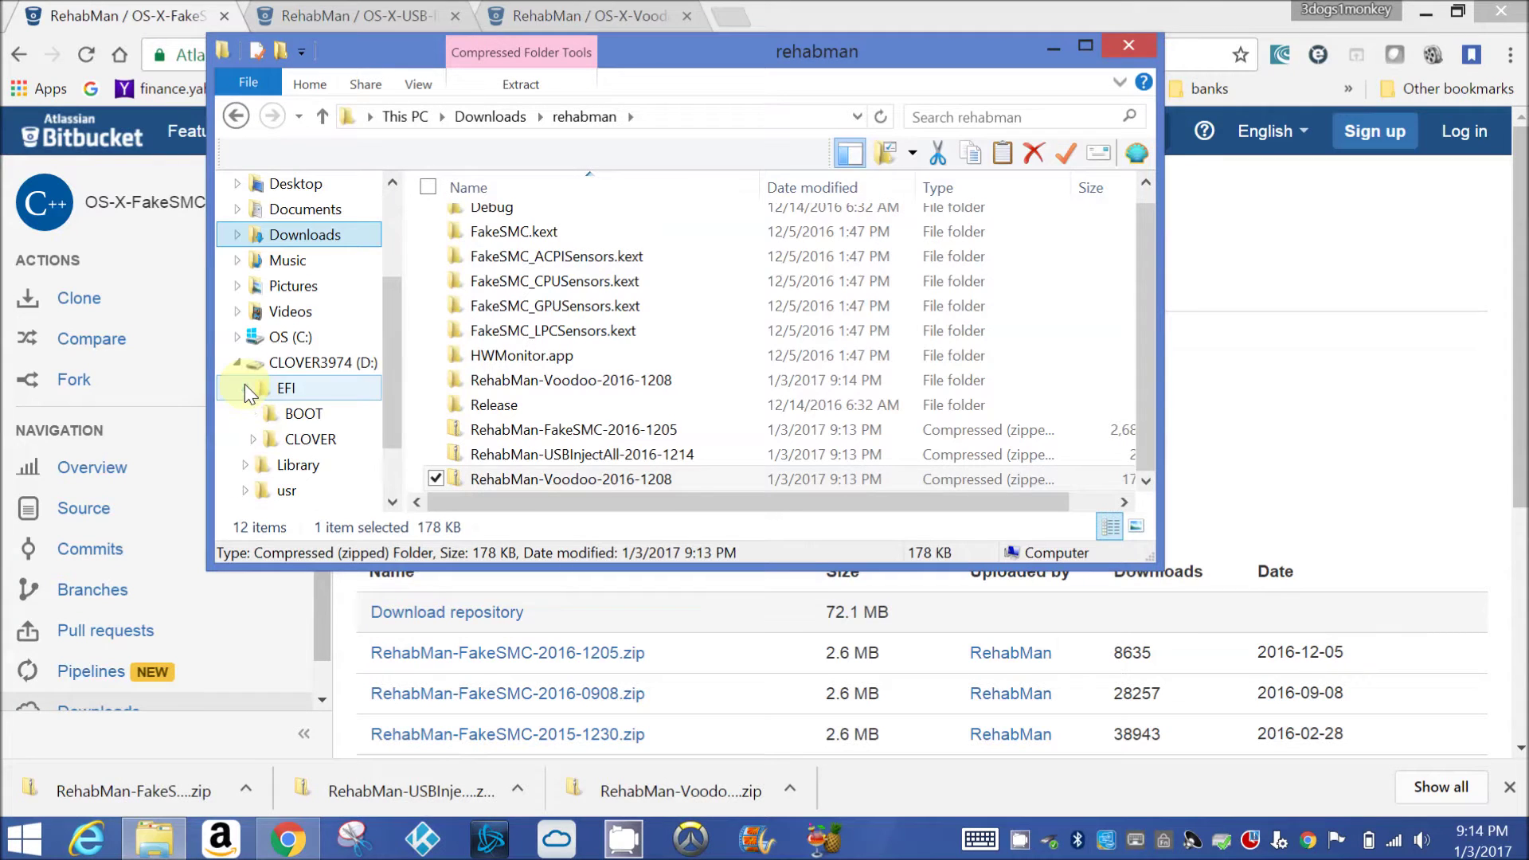
pyautogui.click(255, 438)
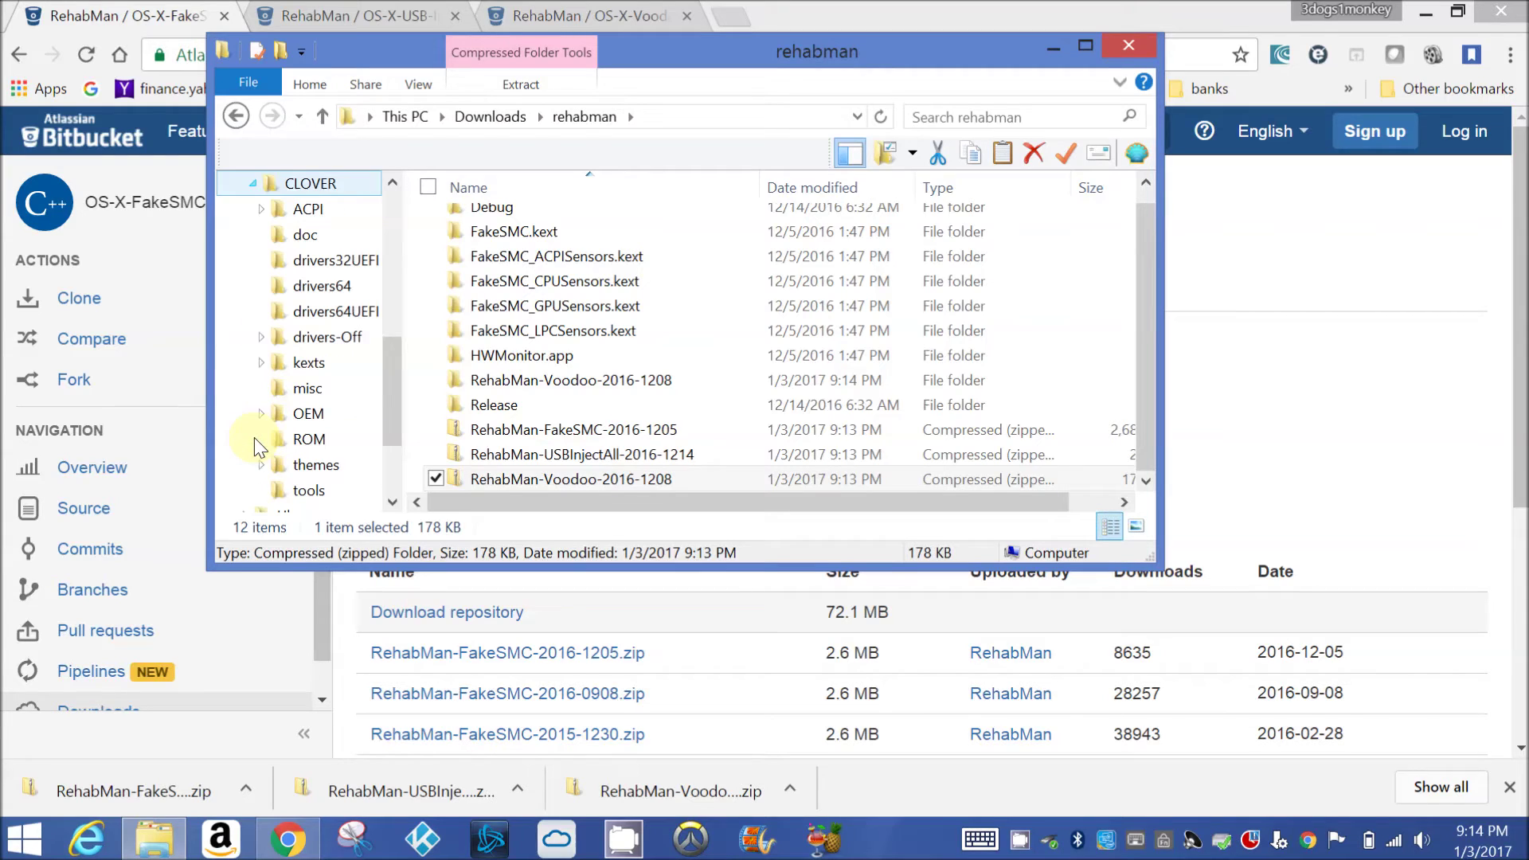
pyautogui.click(262, 362)
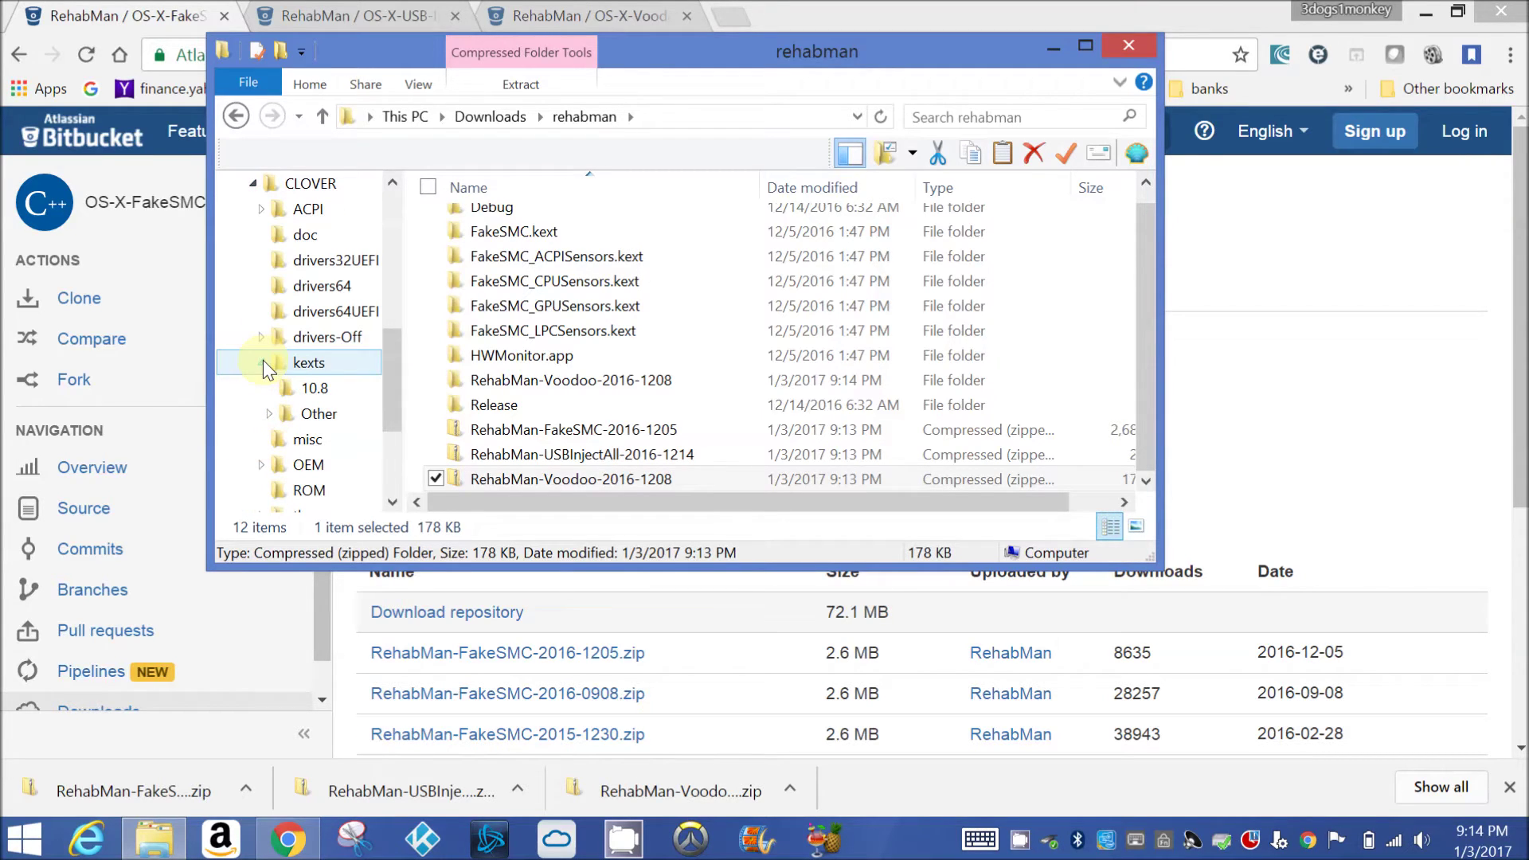
pyautogui.click(309, 363)
pyautogui.hotkey('ctrl', 'shift', 'n')
pyautogui.write('10')
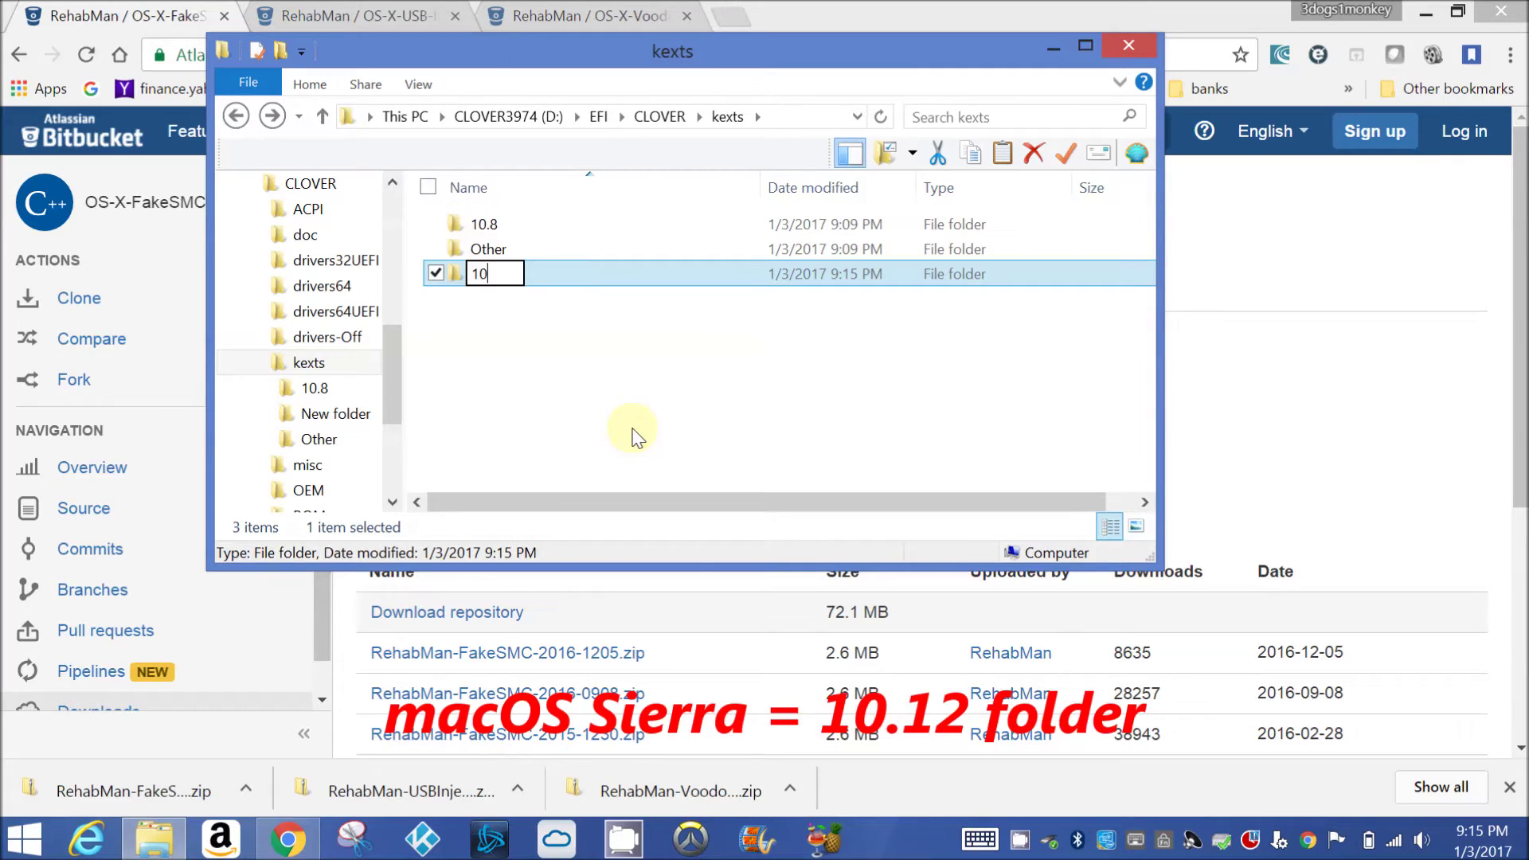
pyautogui.write('.12')
pyautogui.press('Return')
# Open 10.12 in its own window and select FakeSMC.kext through HWMonitor.app in rehabman
pyautogui.rightClick(667, 272)
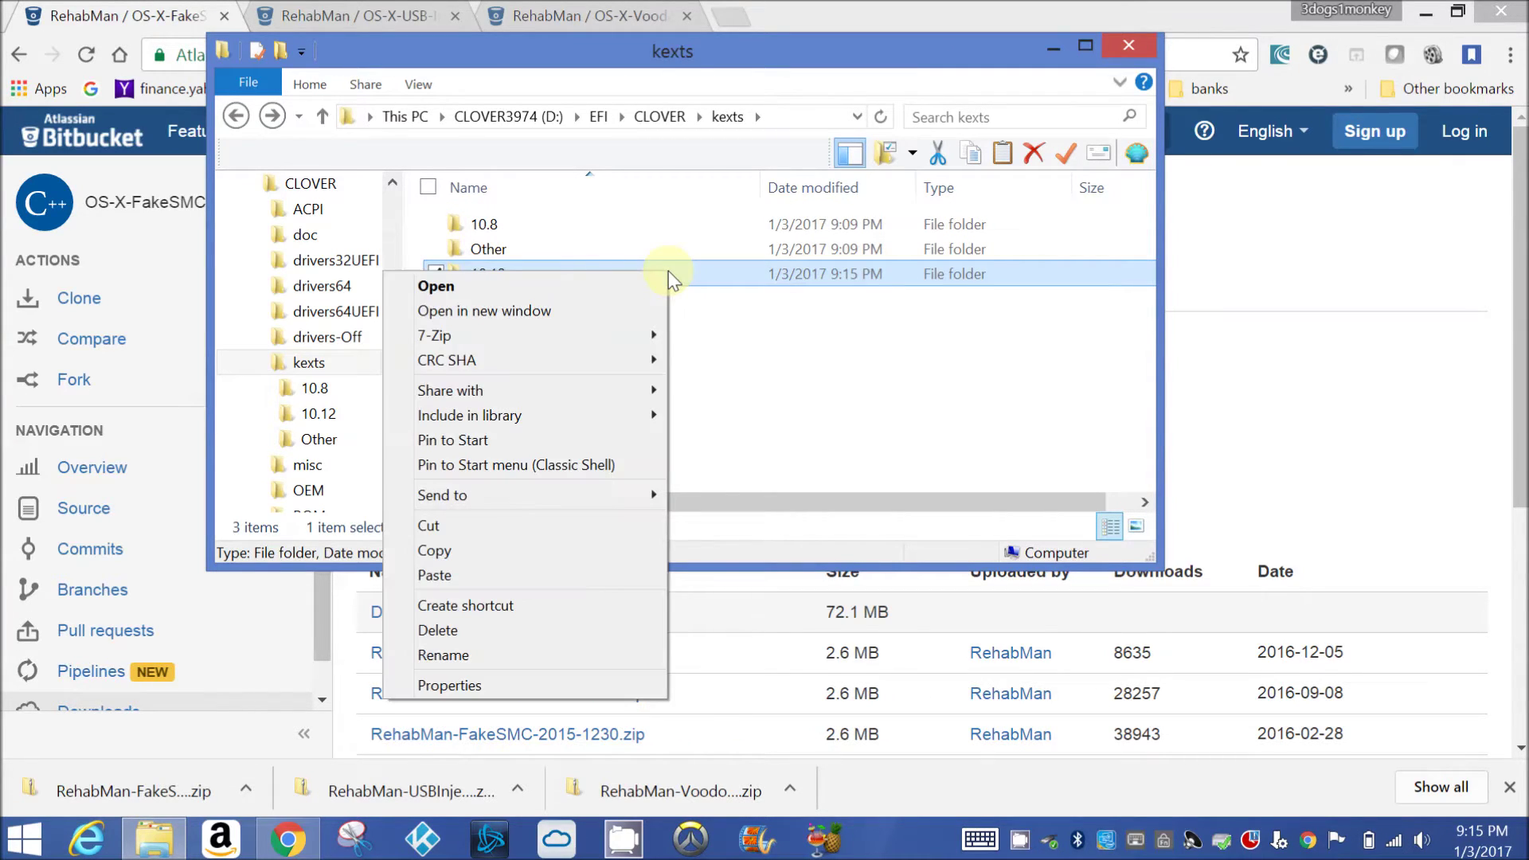
pyautogui.click(652, 307)
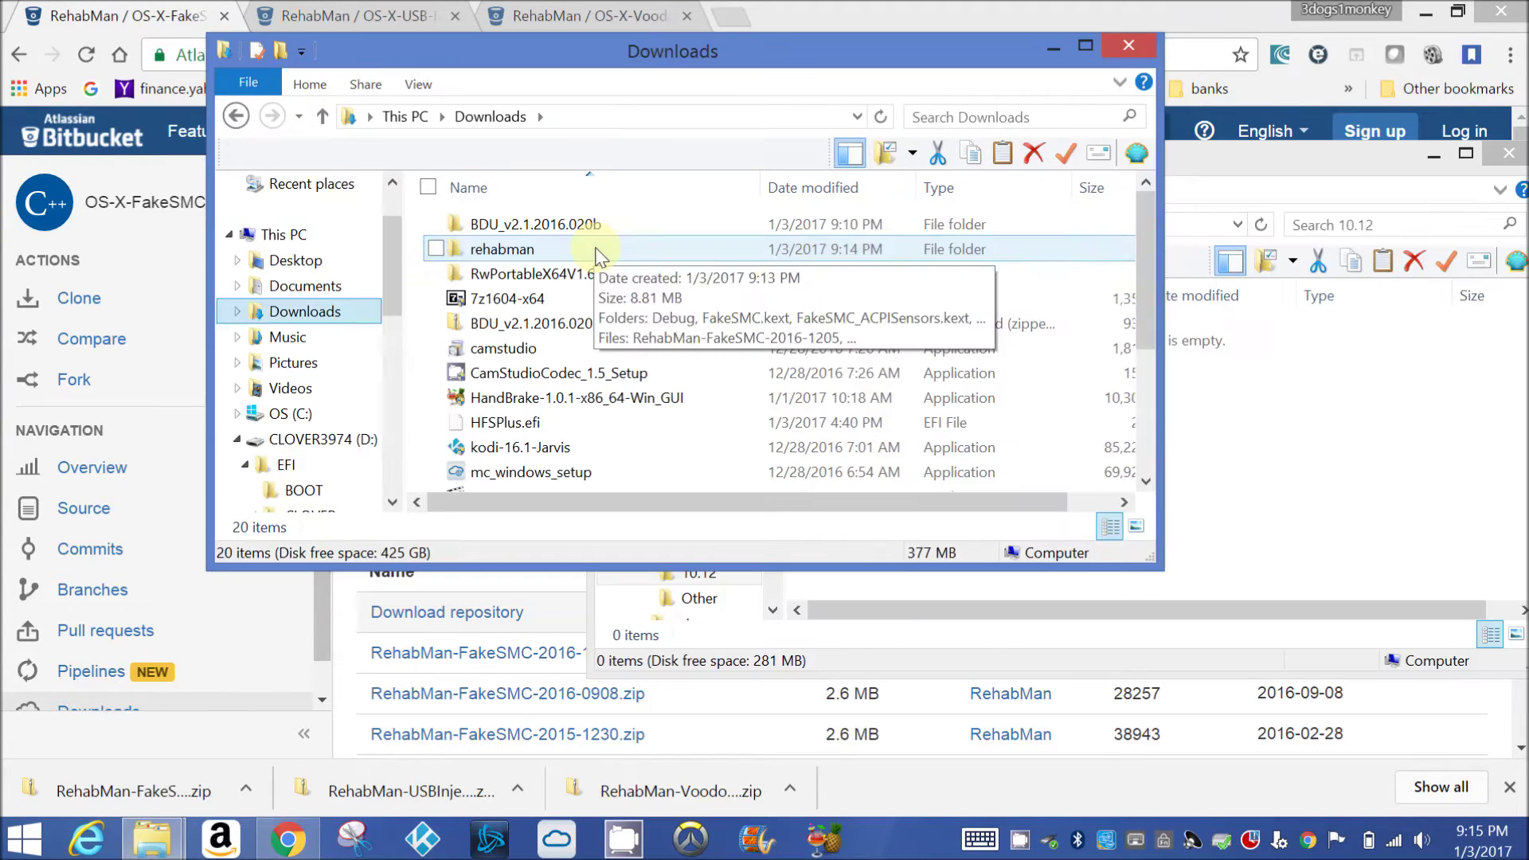
pyautogui.click(596, 253)
pyautogui.doubleClick(595, 253)
pyautogui.click(440, 249)
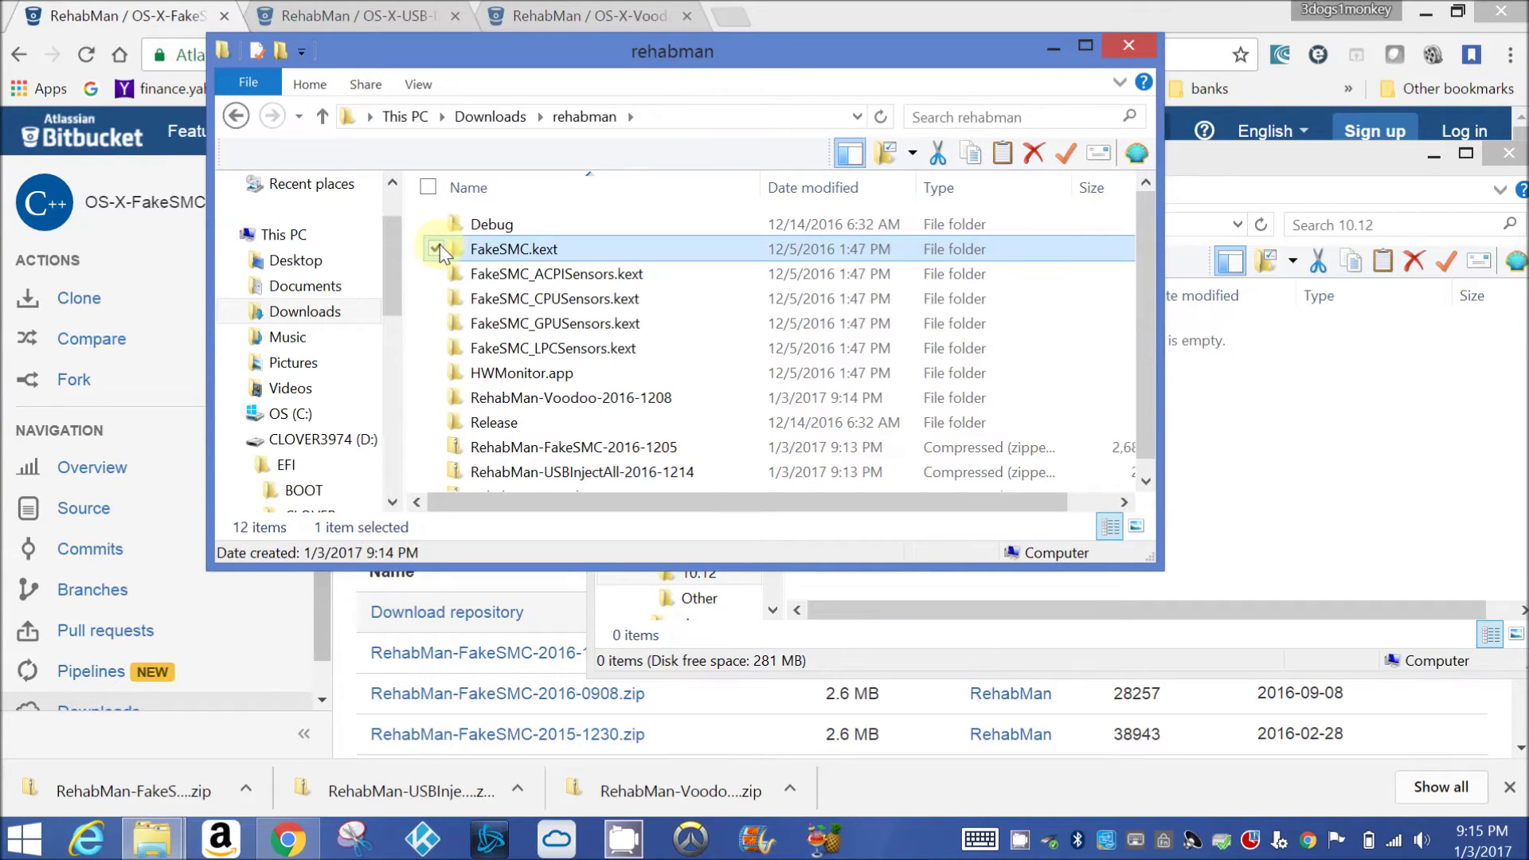
pyautogui.hotkey('shift', 'Down')
pyautogui.hotkey('shift', 'Down')
pyautogui.hotkey('shift', 'Down')
pyautogui.hotkey('shift', 'Down')
pyautogui.hotkey('shift', 'Down')
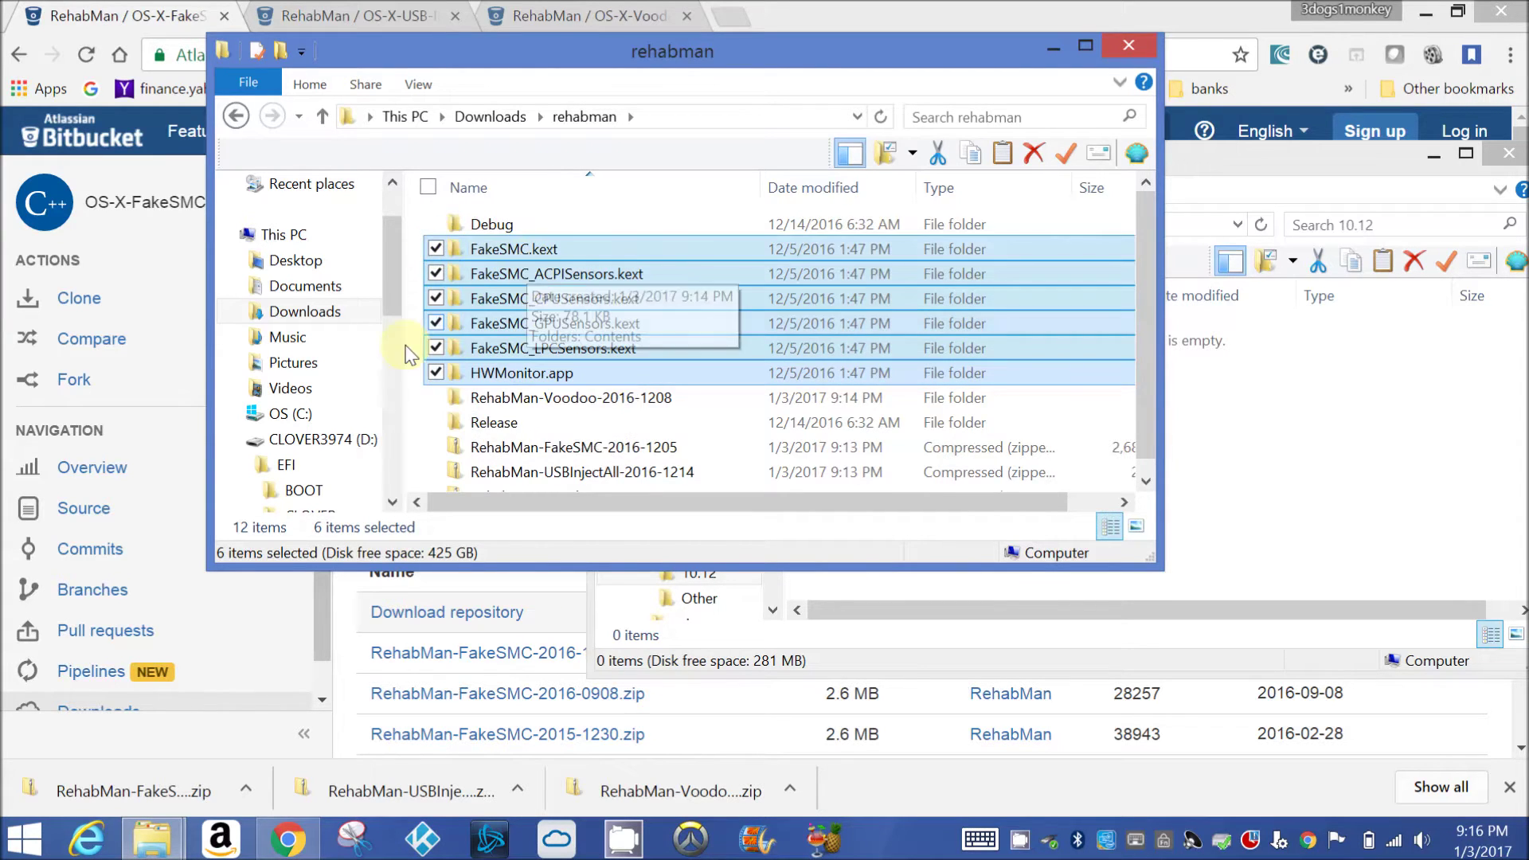
# Paste FakeSMC.kext, its four sensor kexts and HWMonitor.app into 10.12
pyautogui.click(151, 837)
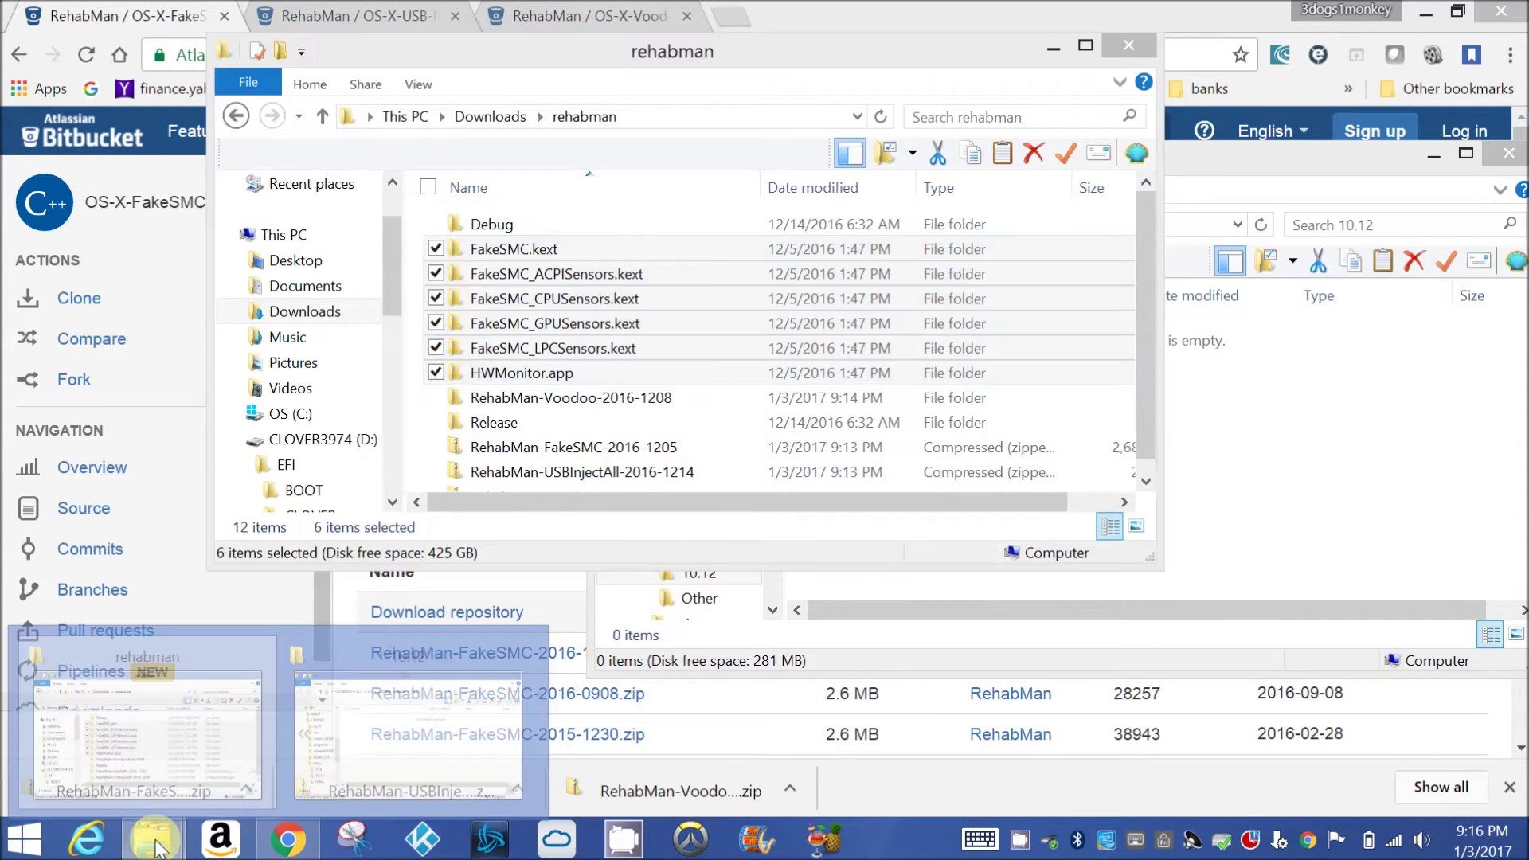
pyautogui.click(359, 729)
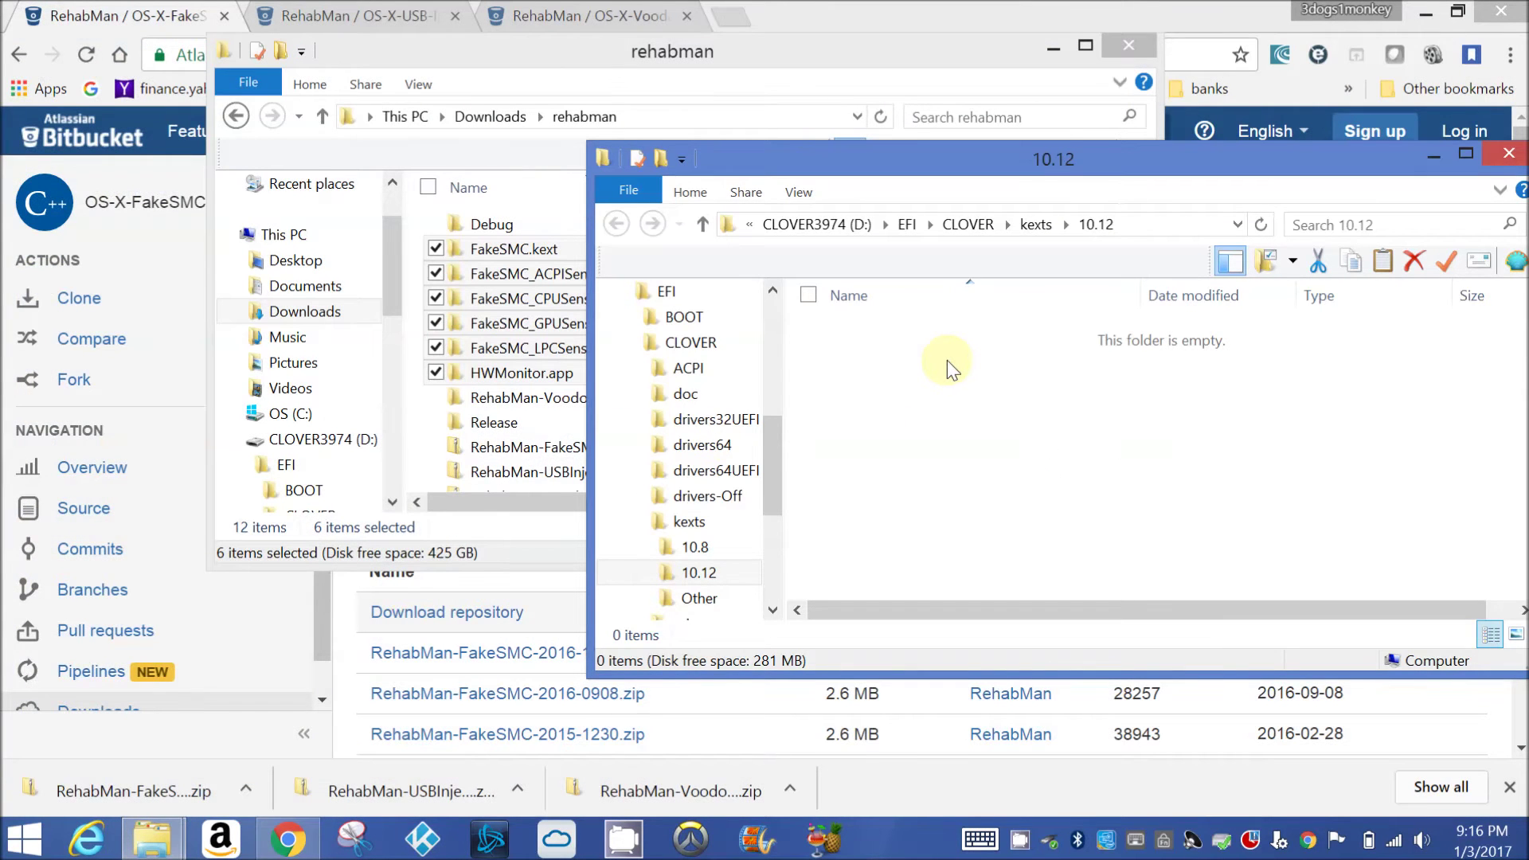
pyautogui.rightClick(947, 363)
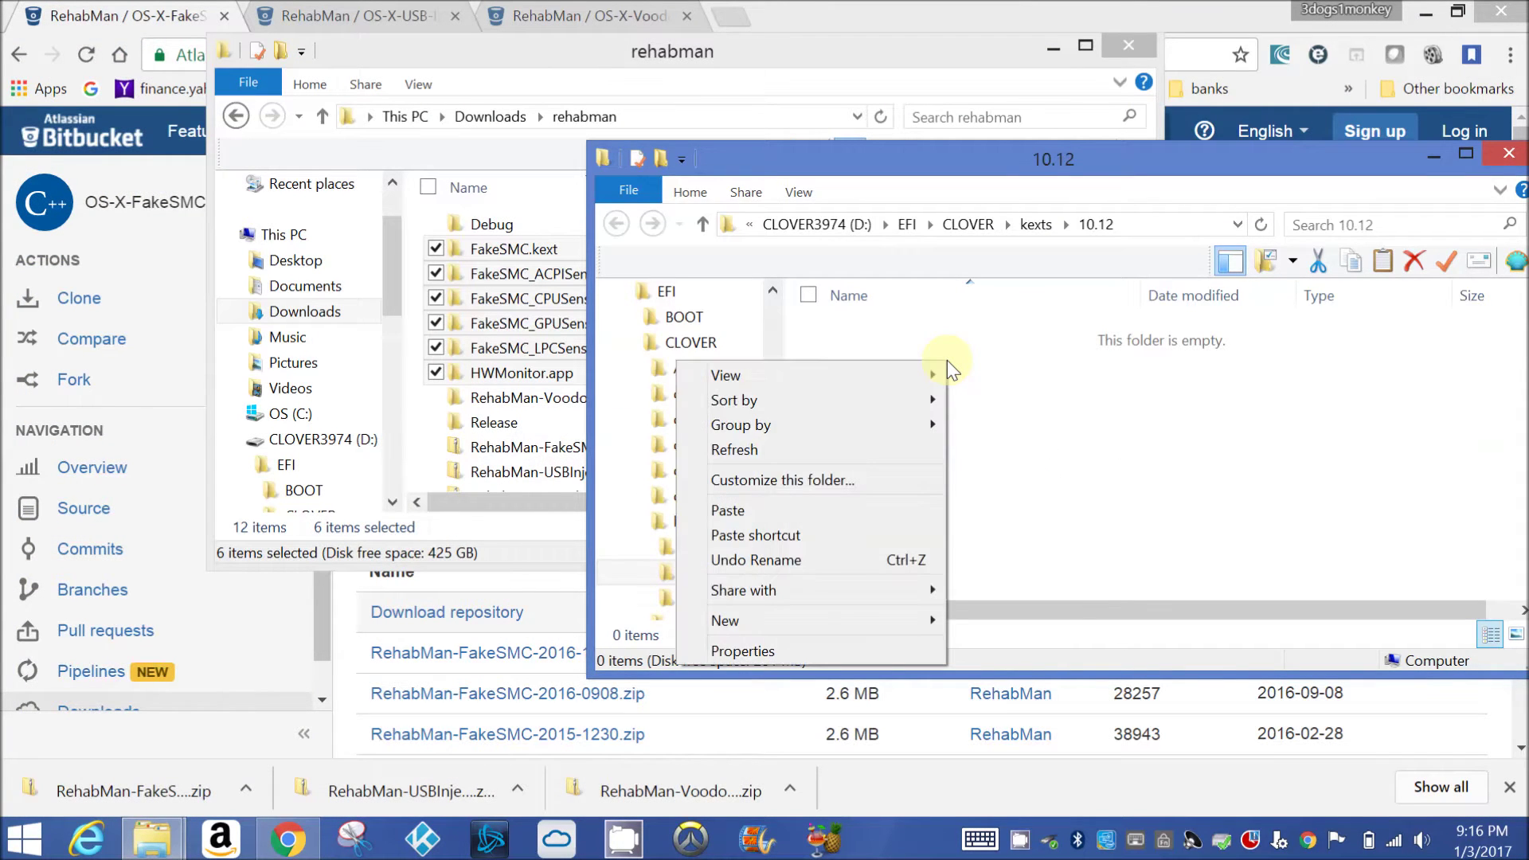
pyautogui.click(863, 520)
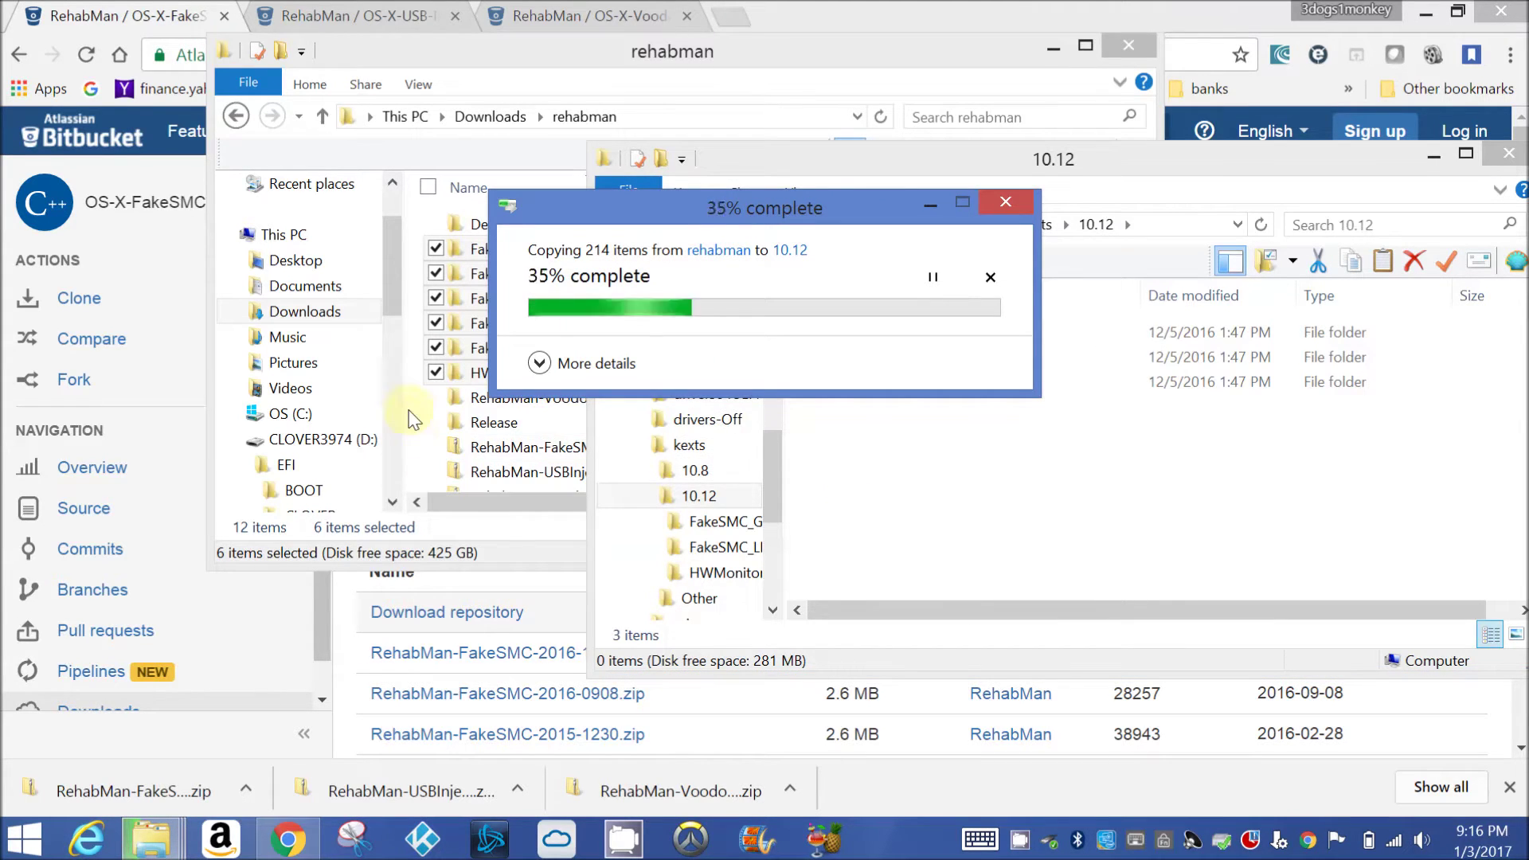
pyautogui.click(528, 395)
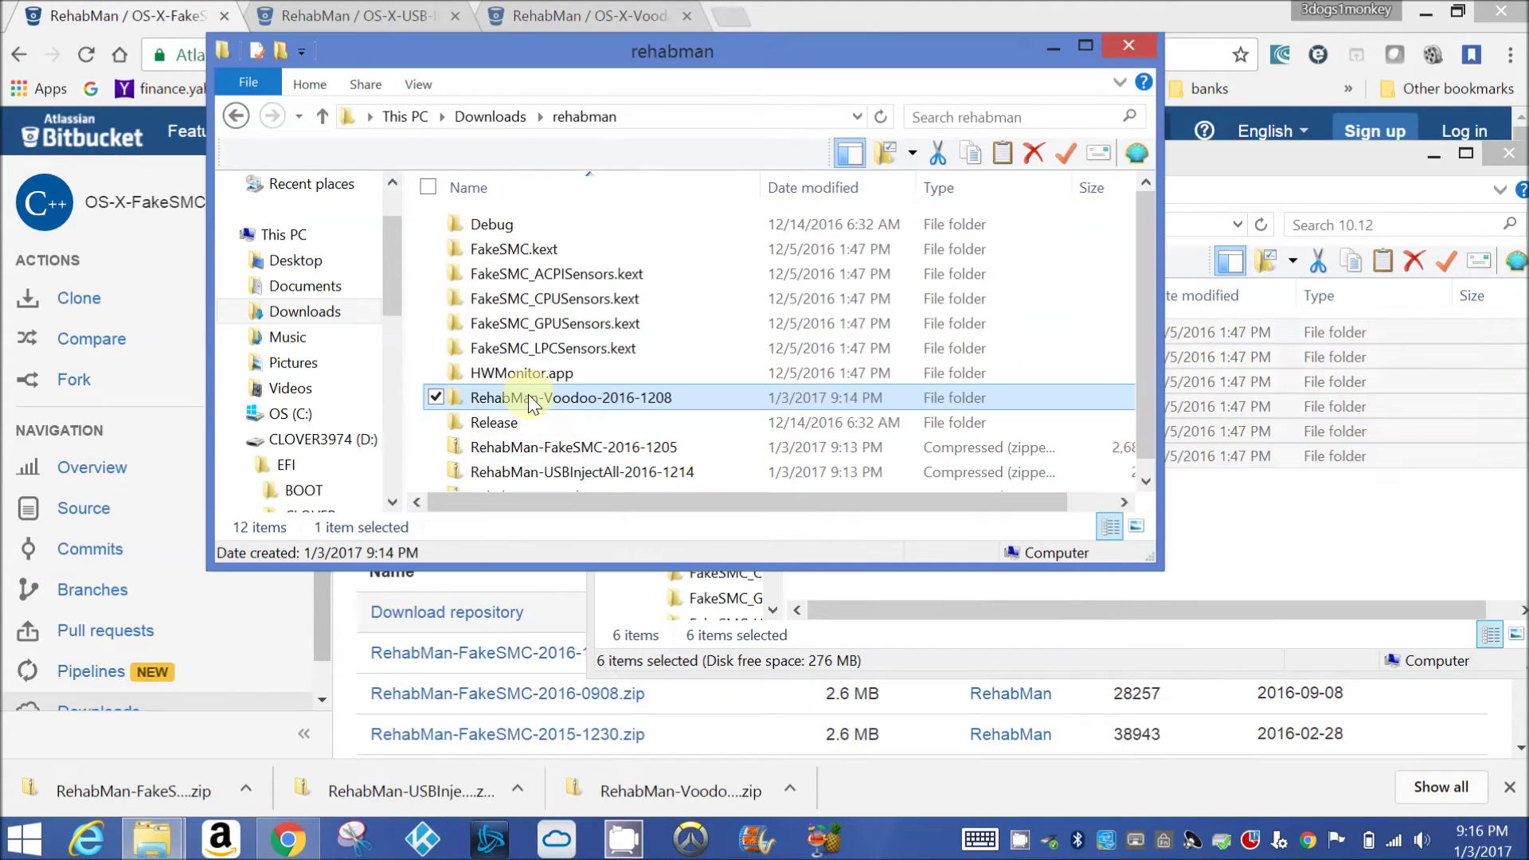
# Copy VoodooPS2Controller.kext from RehabMan-Voodoo-2016-1208\Release into the 10.12 folder
pyautogui.doubleClick(528, 396)
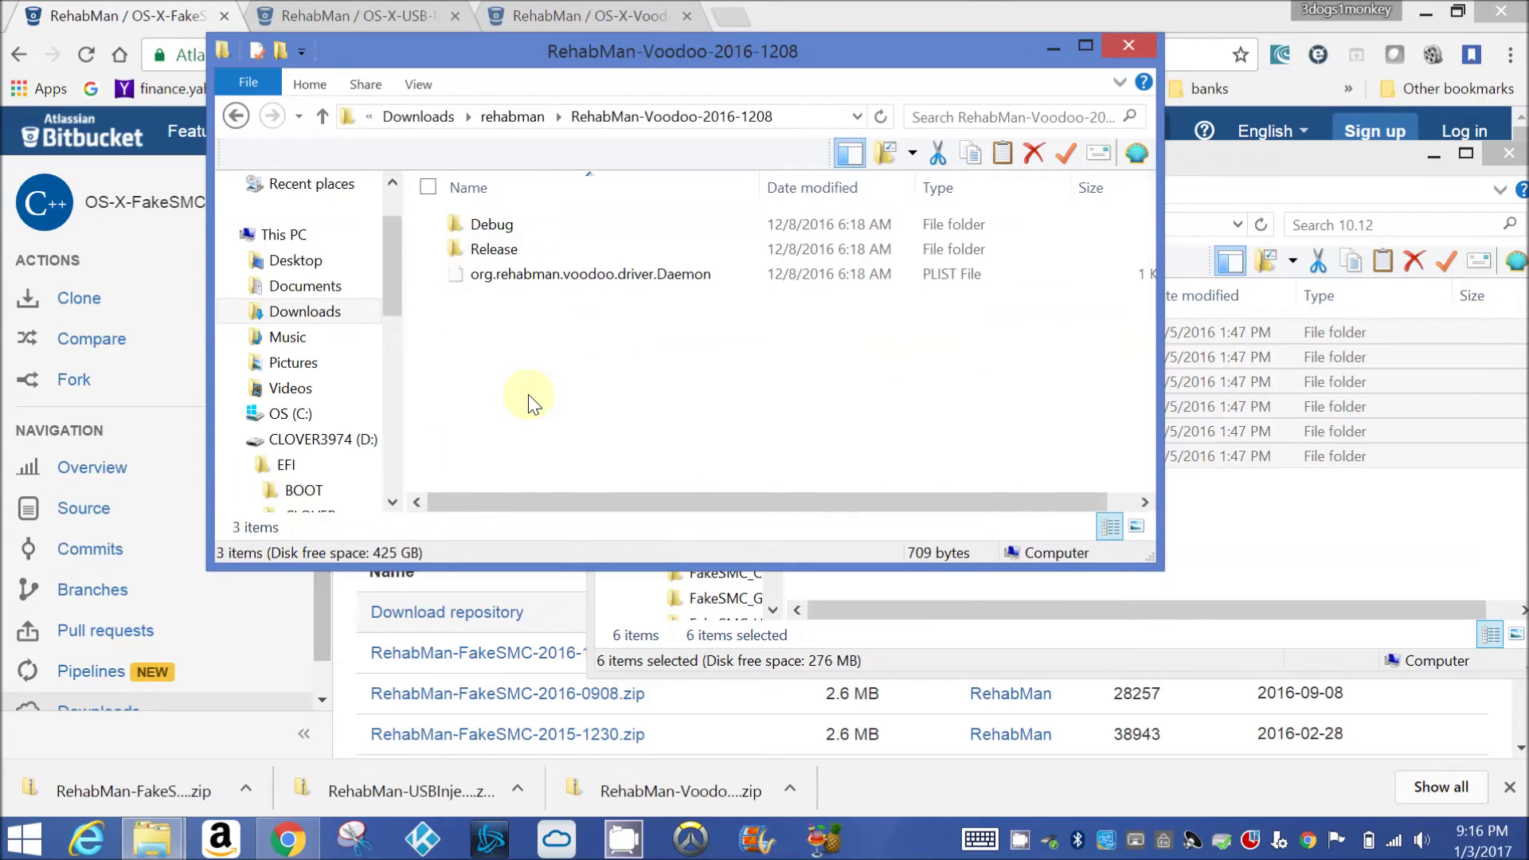
pyautogui.click(540, 258)
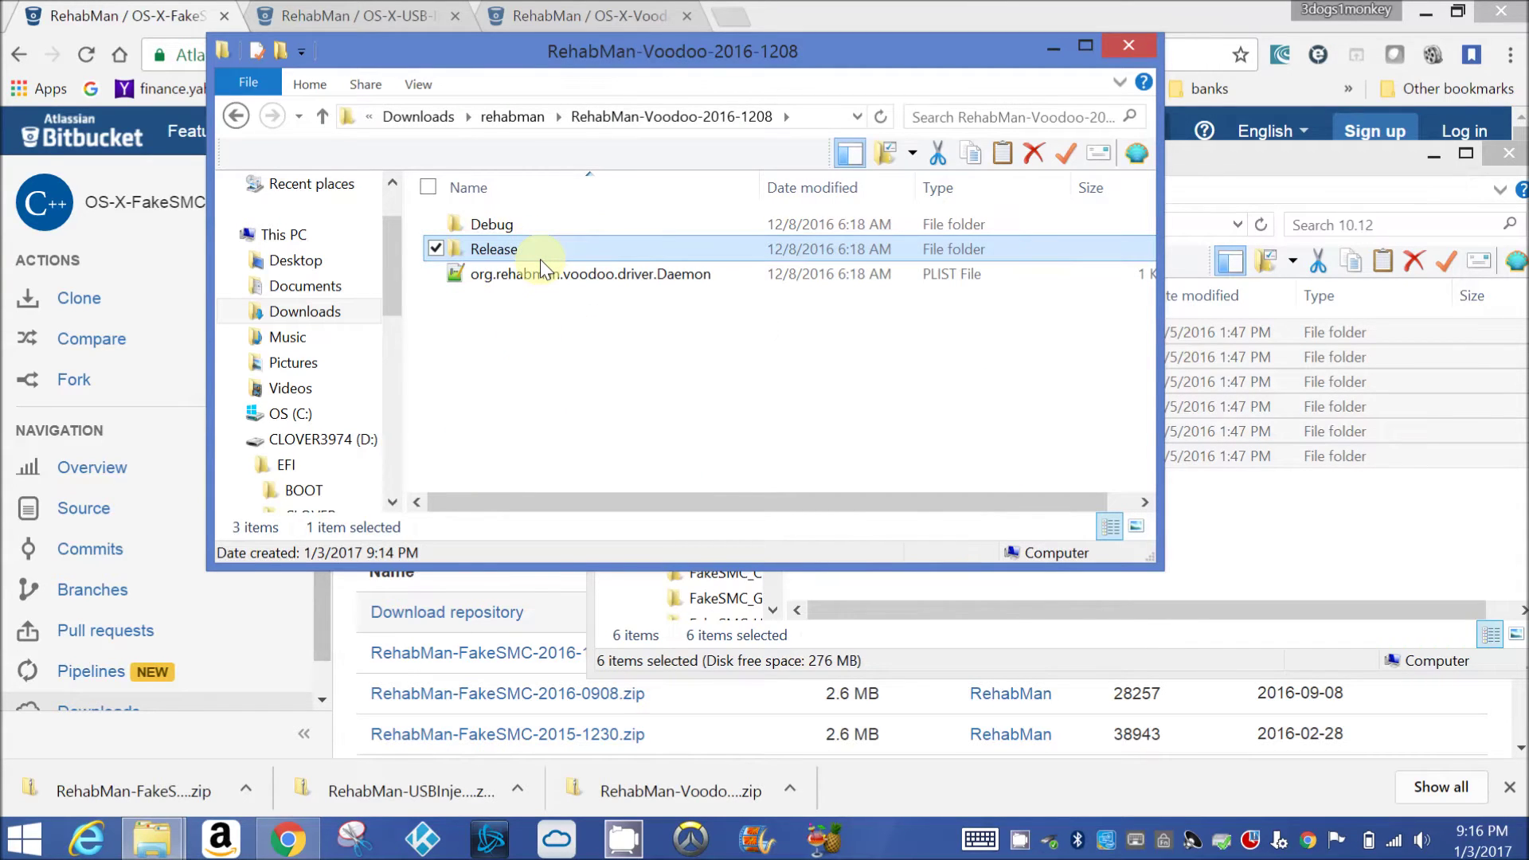
pyautogui.doubleClick(540, 258)
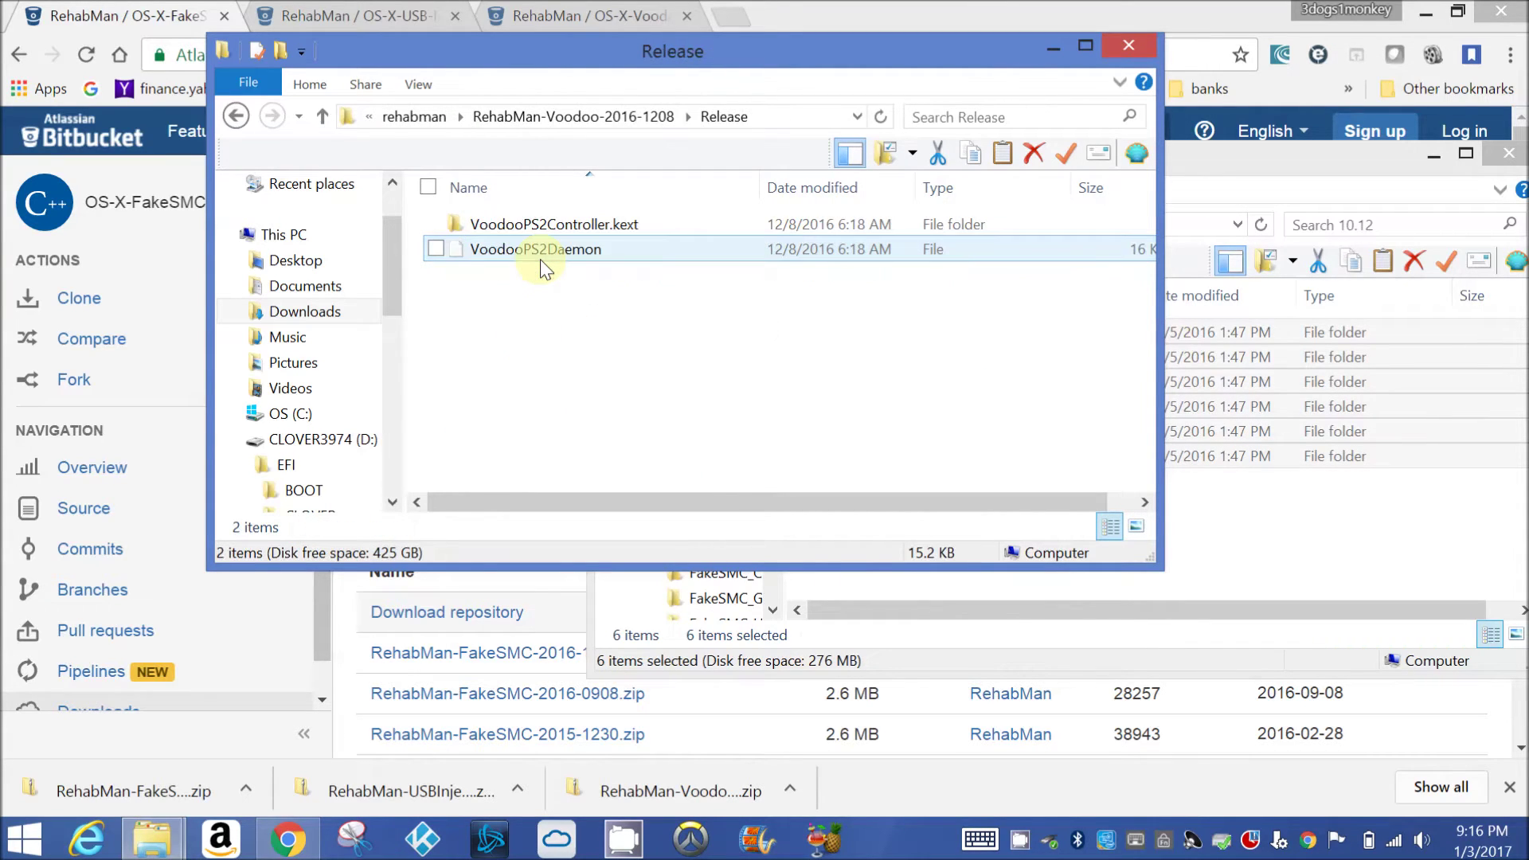
pyautogui.rightClick(614, 219)
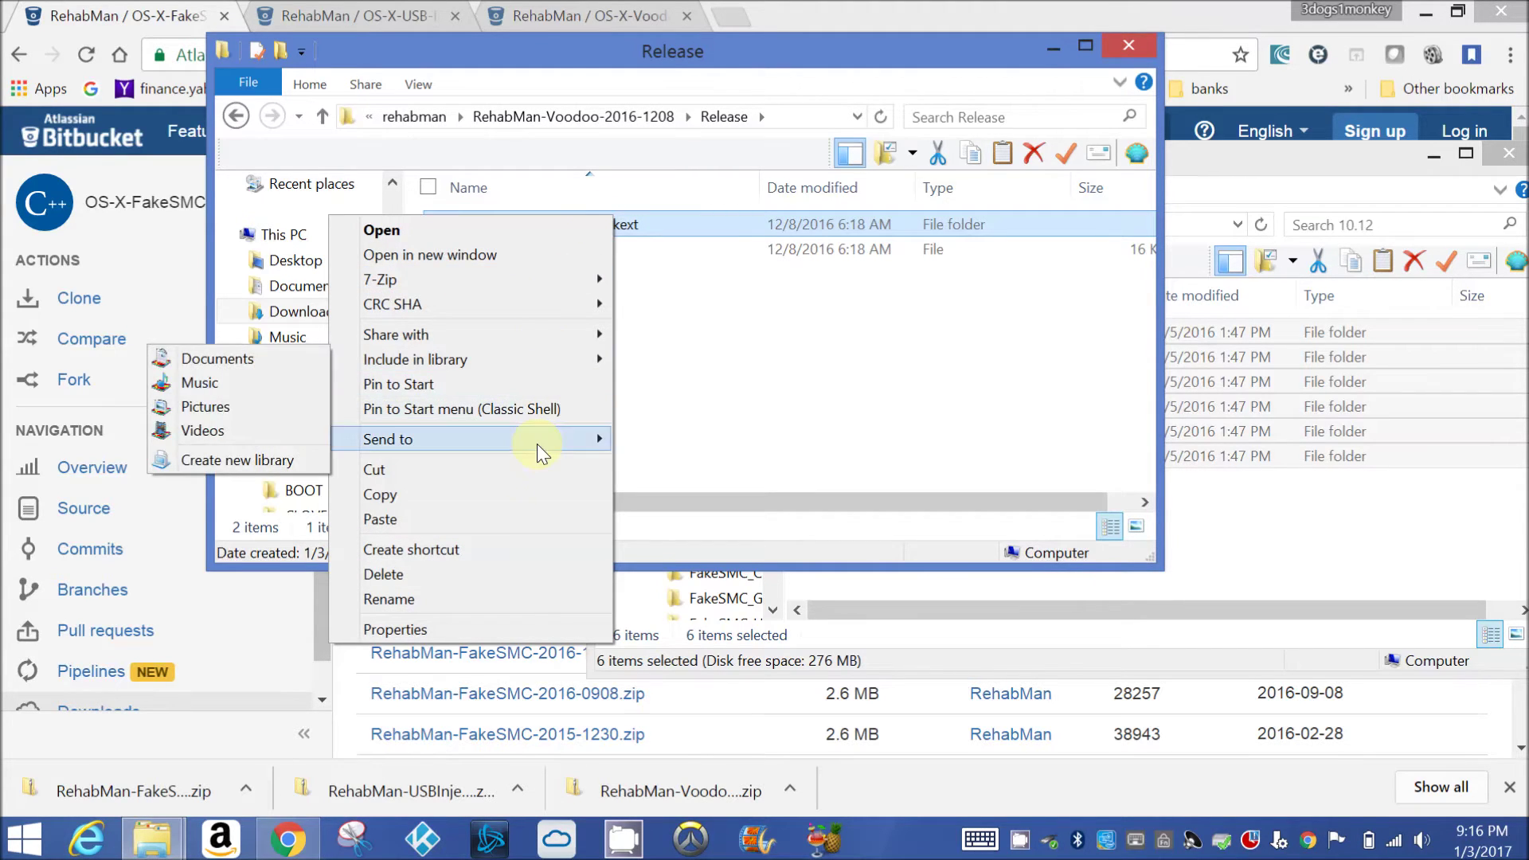
pyautogui.click(530, 490)
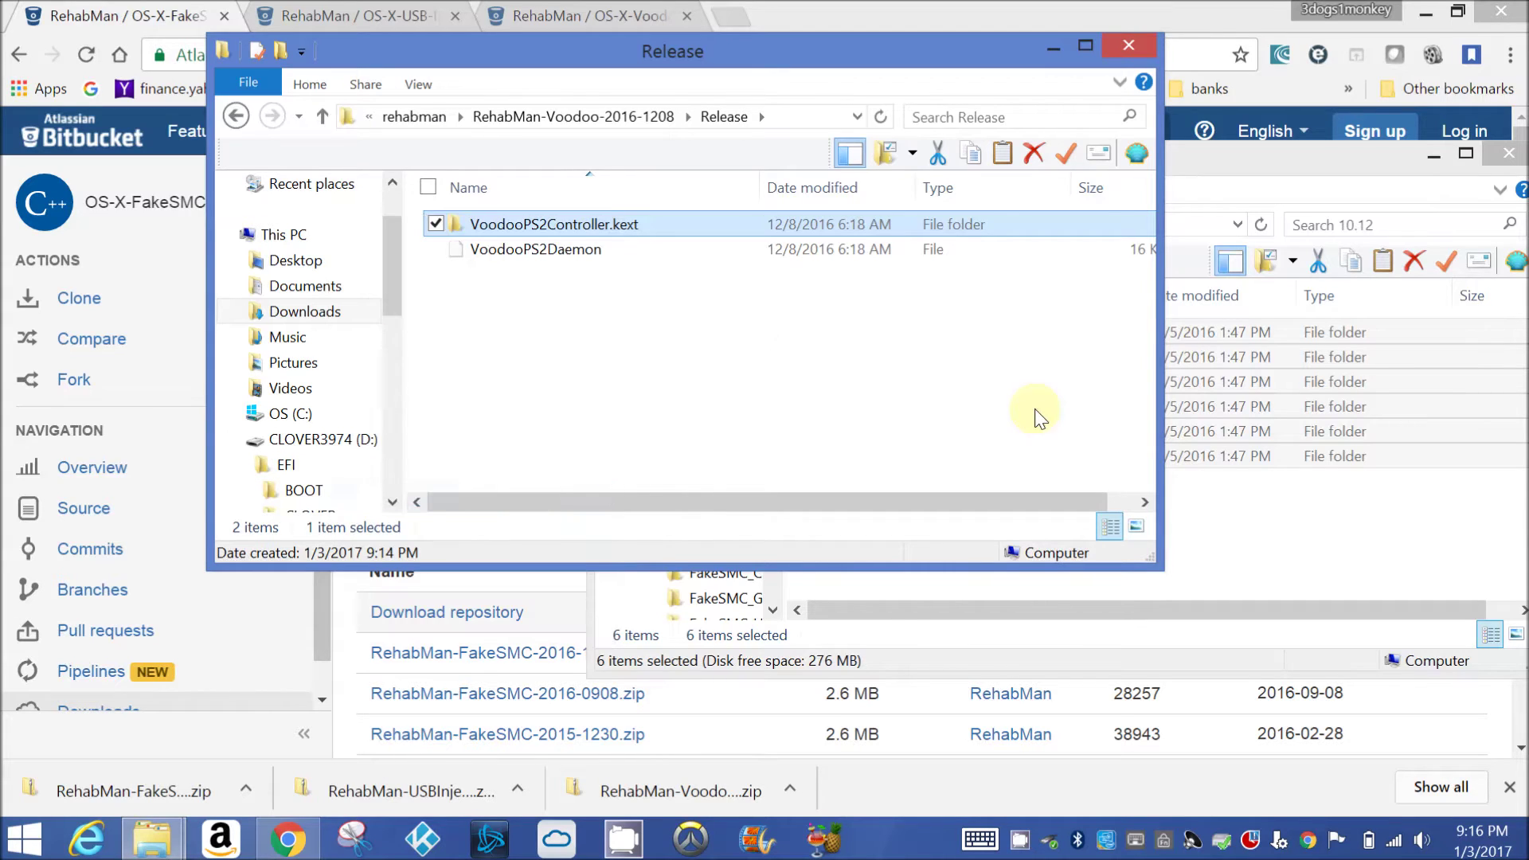
pyautogui.click(1248, 516)
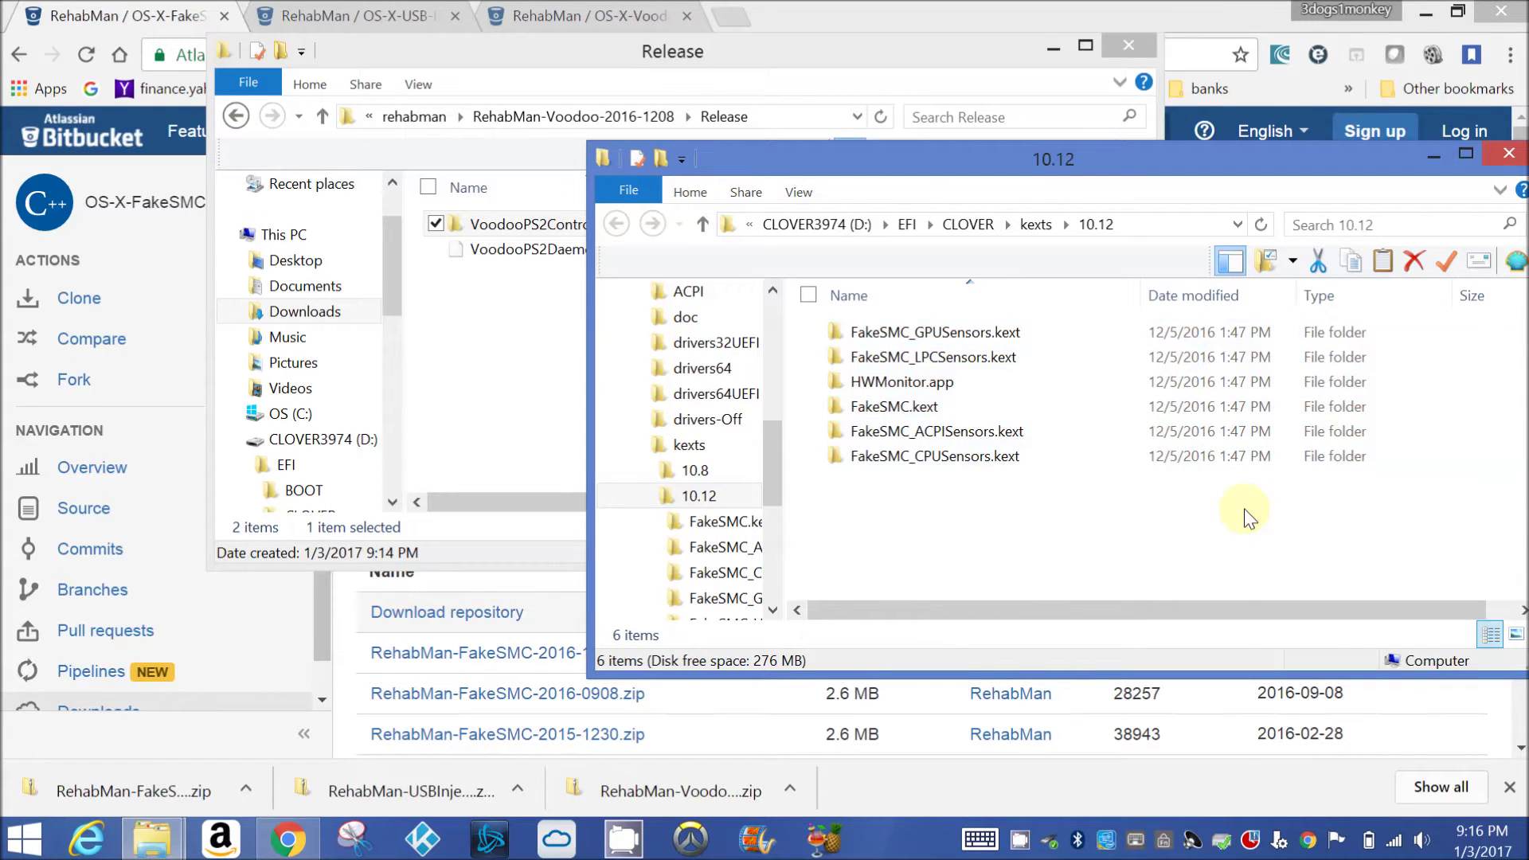
pyautogui.rightClick(1247, 514)
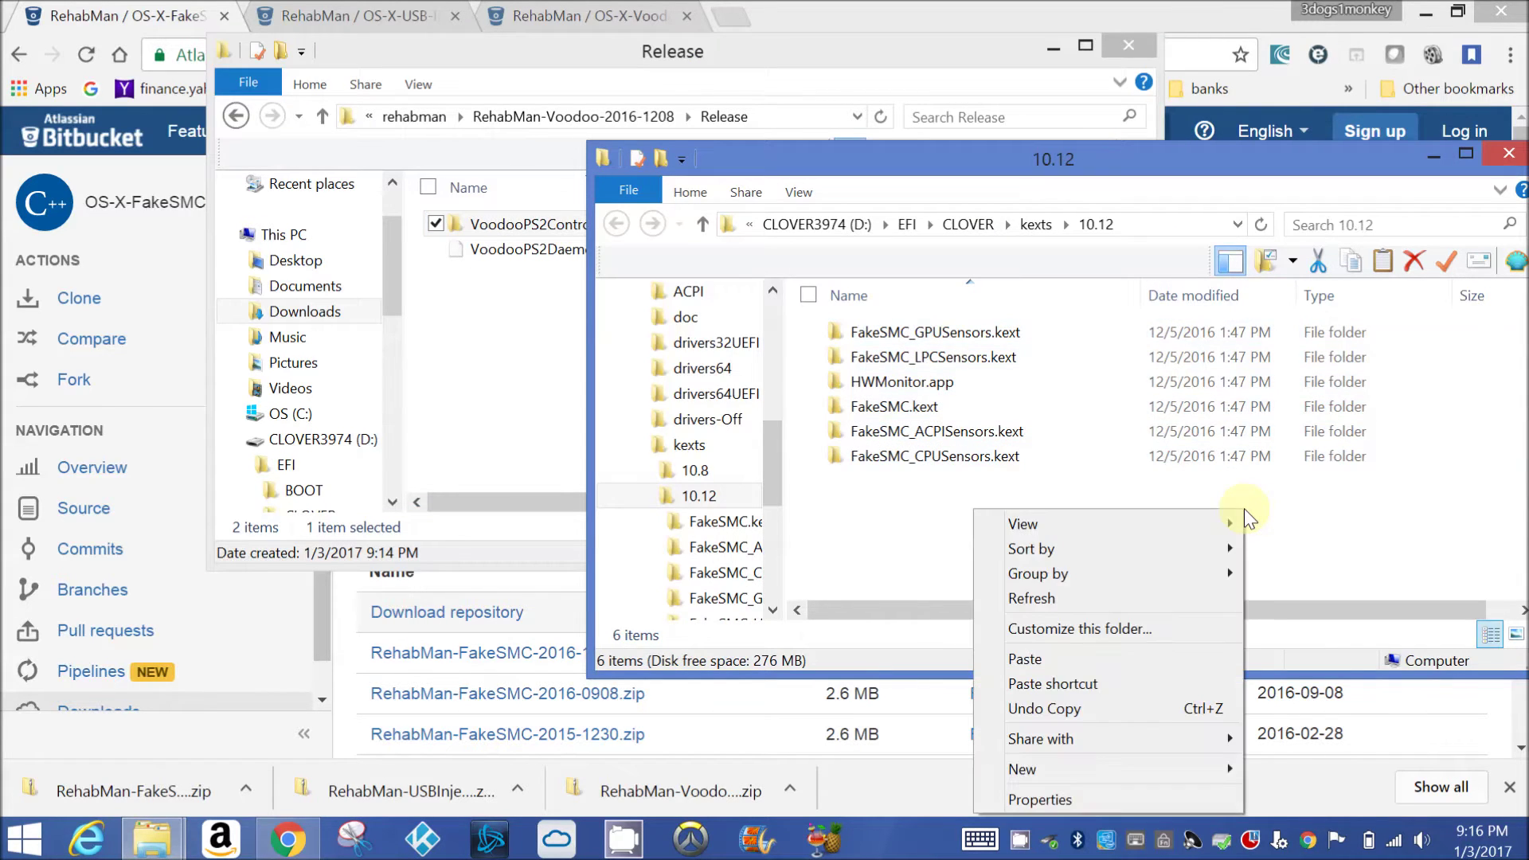
pyautogui.click(1145, 661)
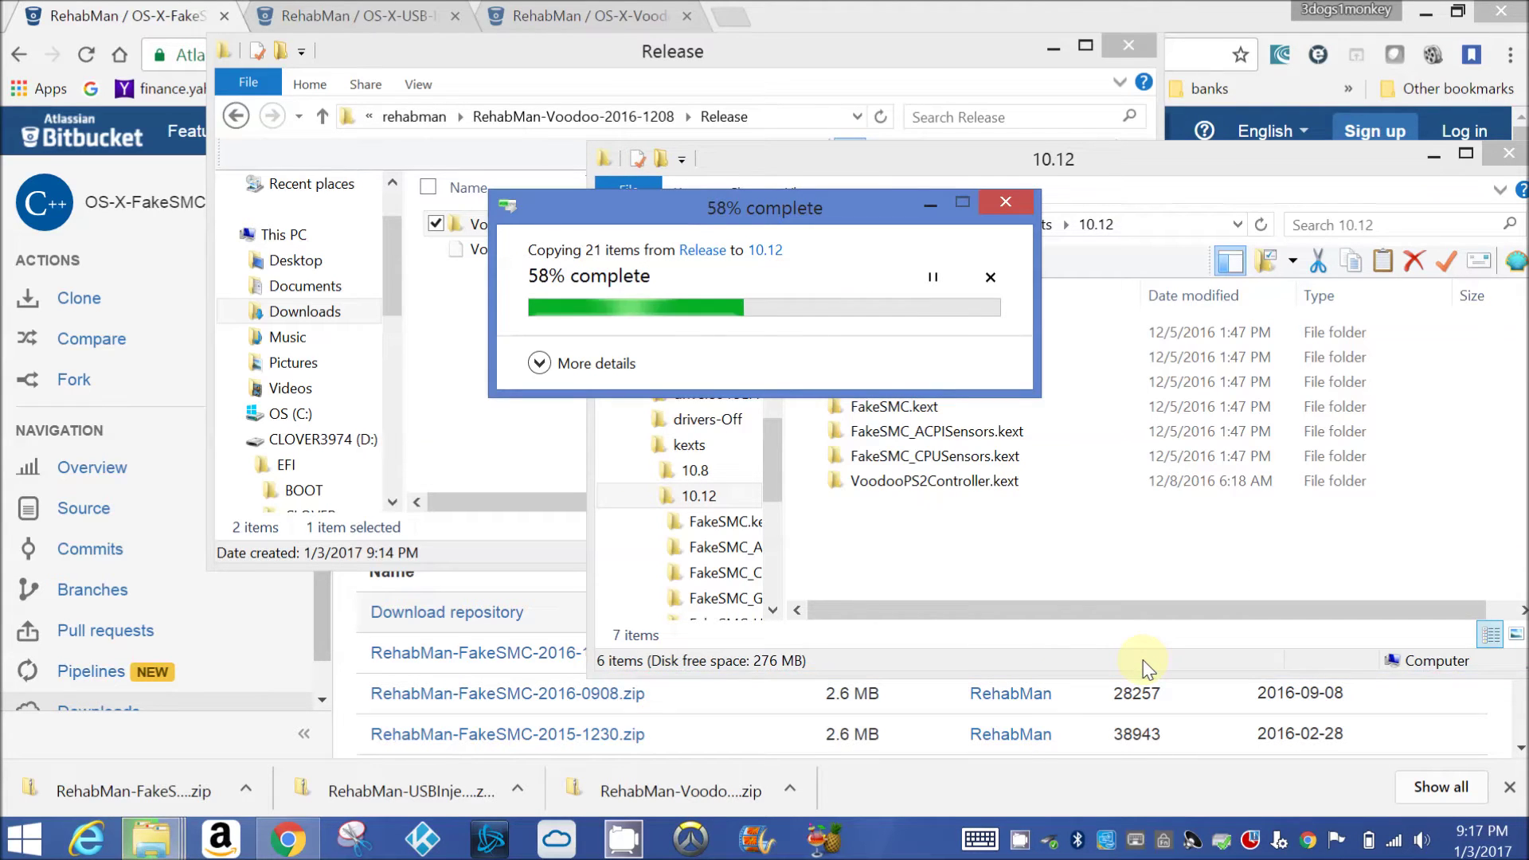
# Copy USBInjectAll.kext from the USBInjectAll archive's Release folder into 10.12
pyautogui.click(383, 116)
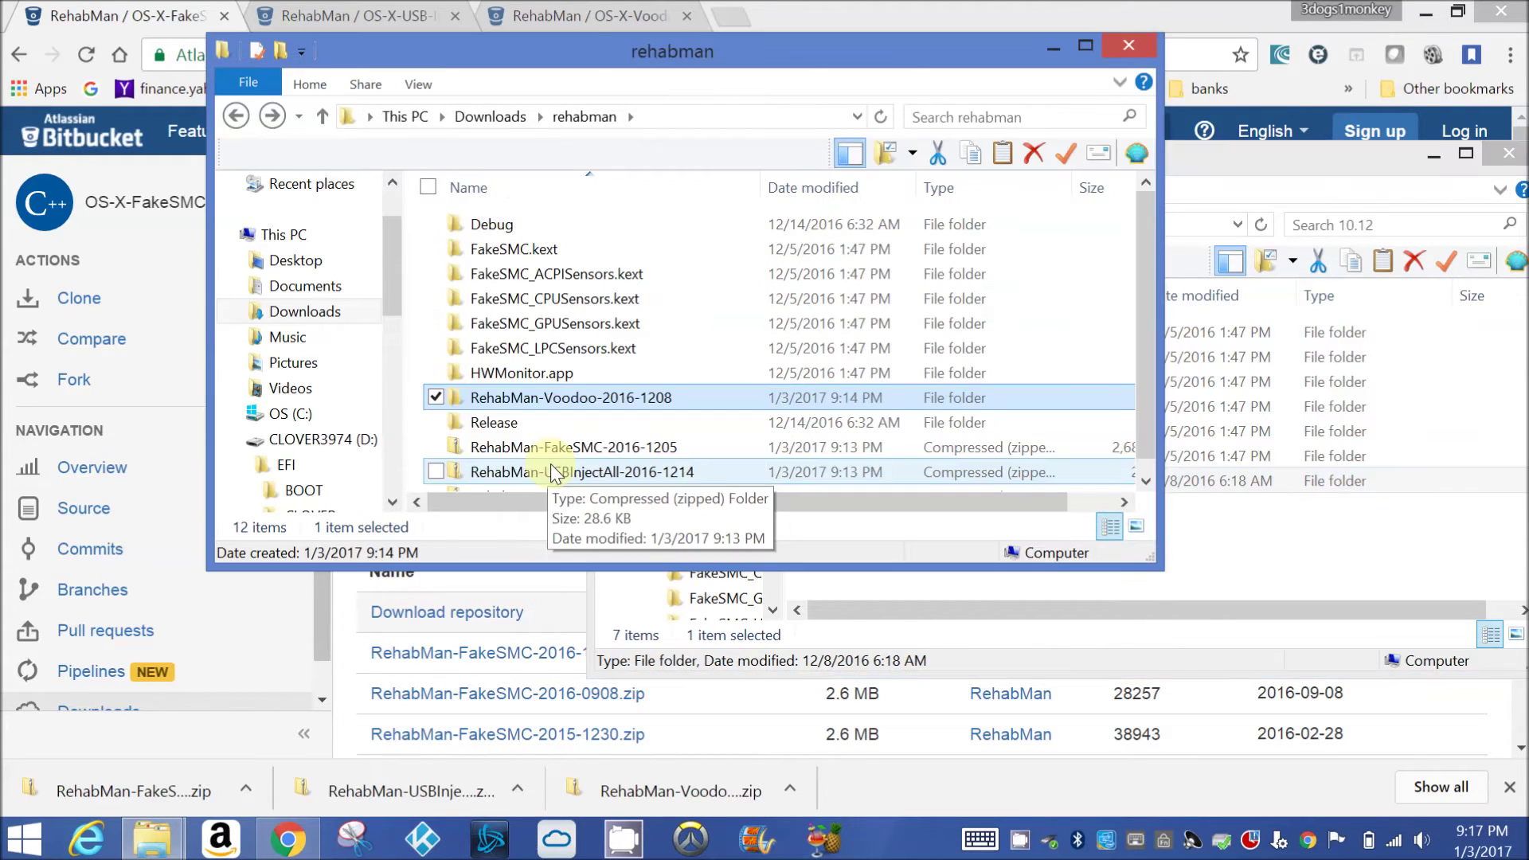
pyautogui.doubleClick(555, 471)
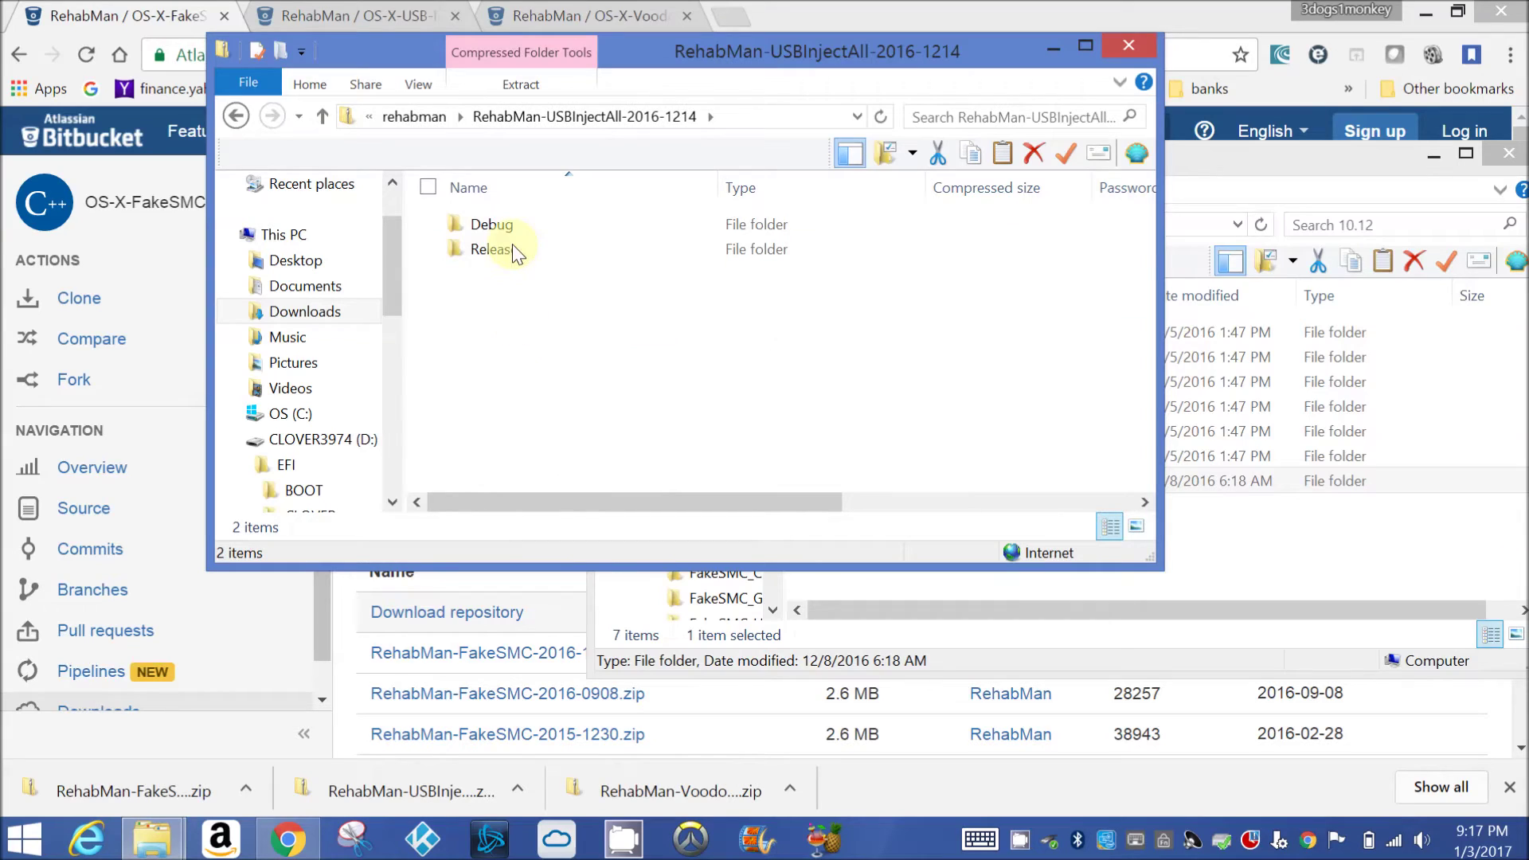
pyautogui.doubleClick(513, 249)
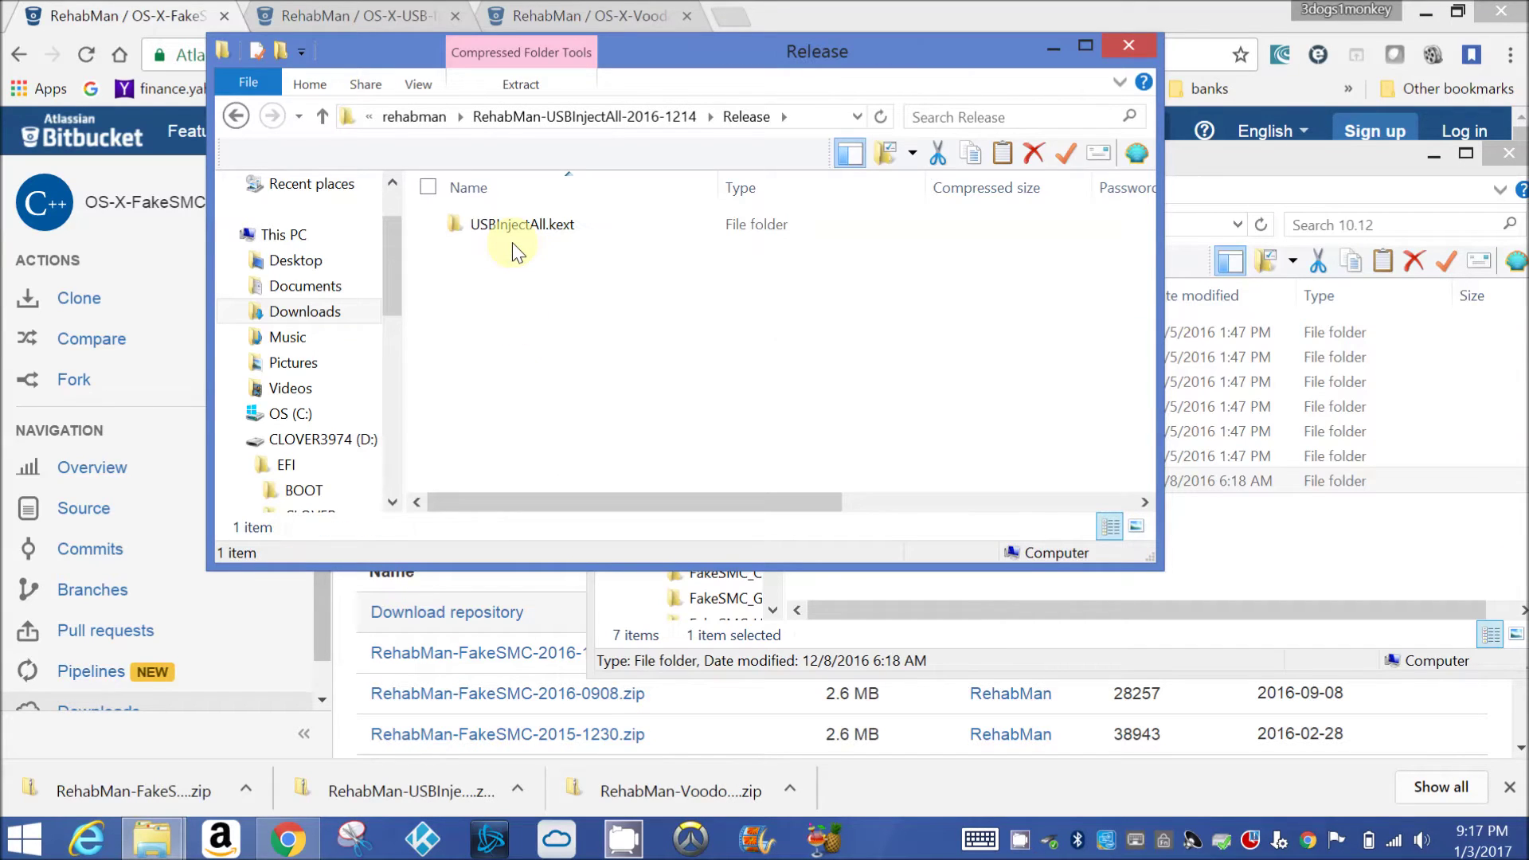
pyautogui.rightClick(524, 232)
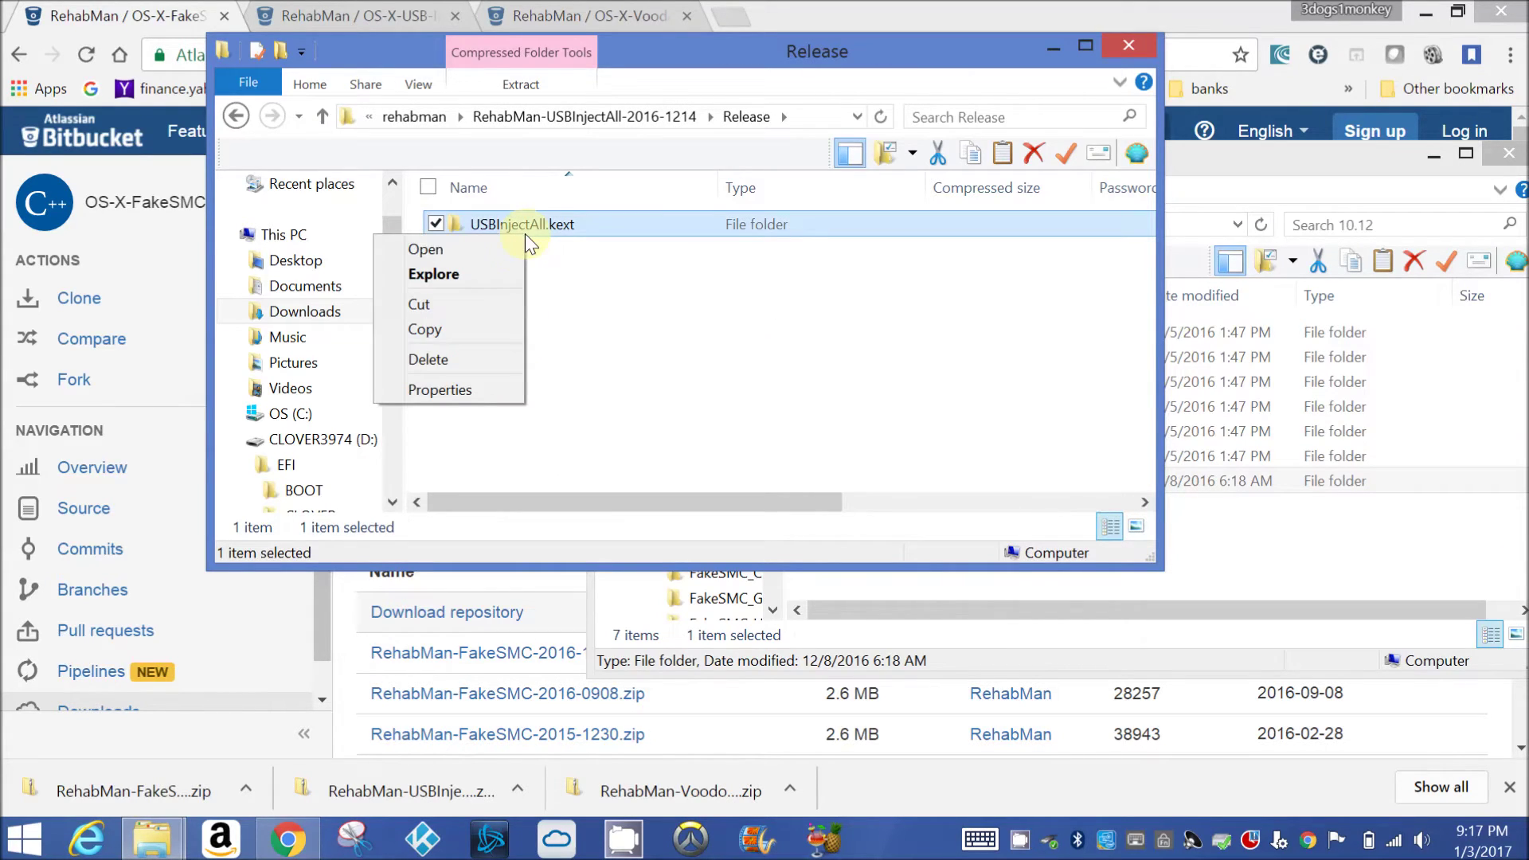
pyautogui.click(466, 328)
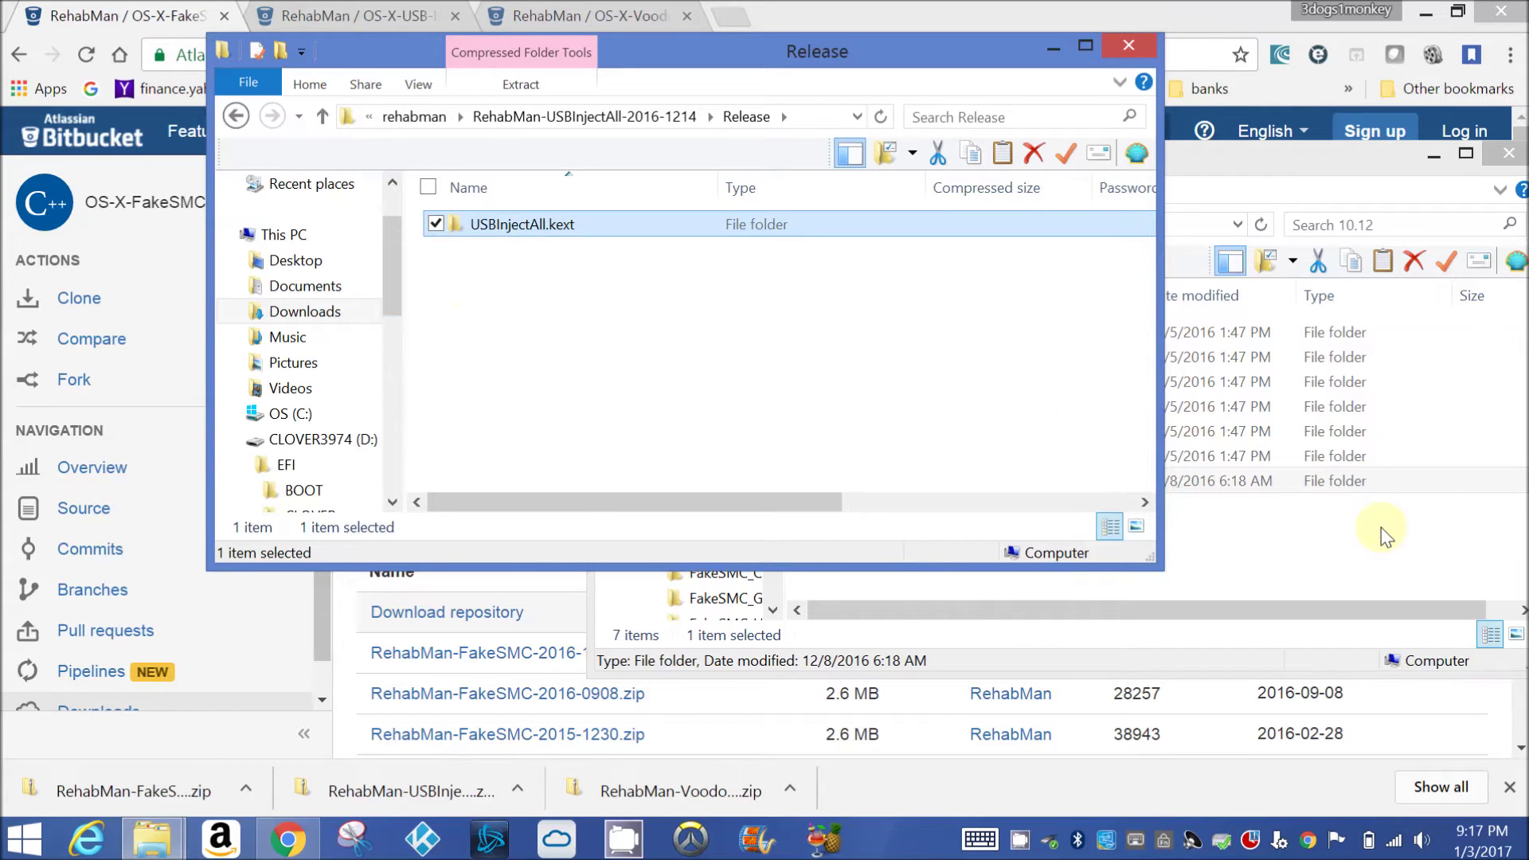
pyautogui.click(1313, 559)
pyautogui.rightClick(1310, 558)
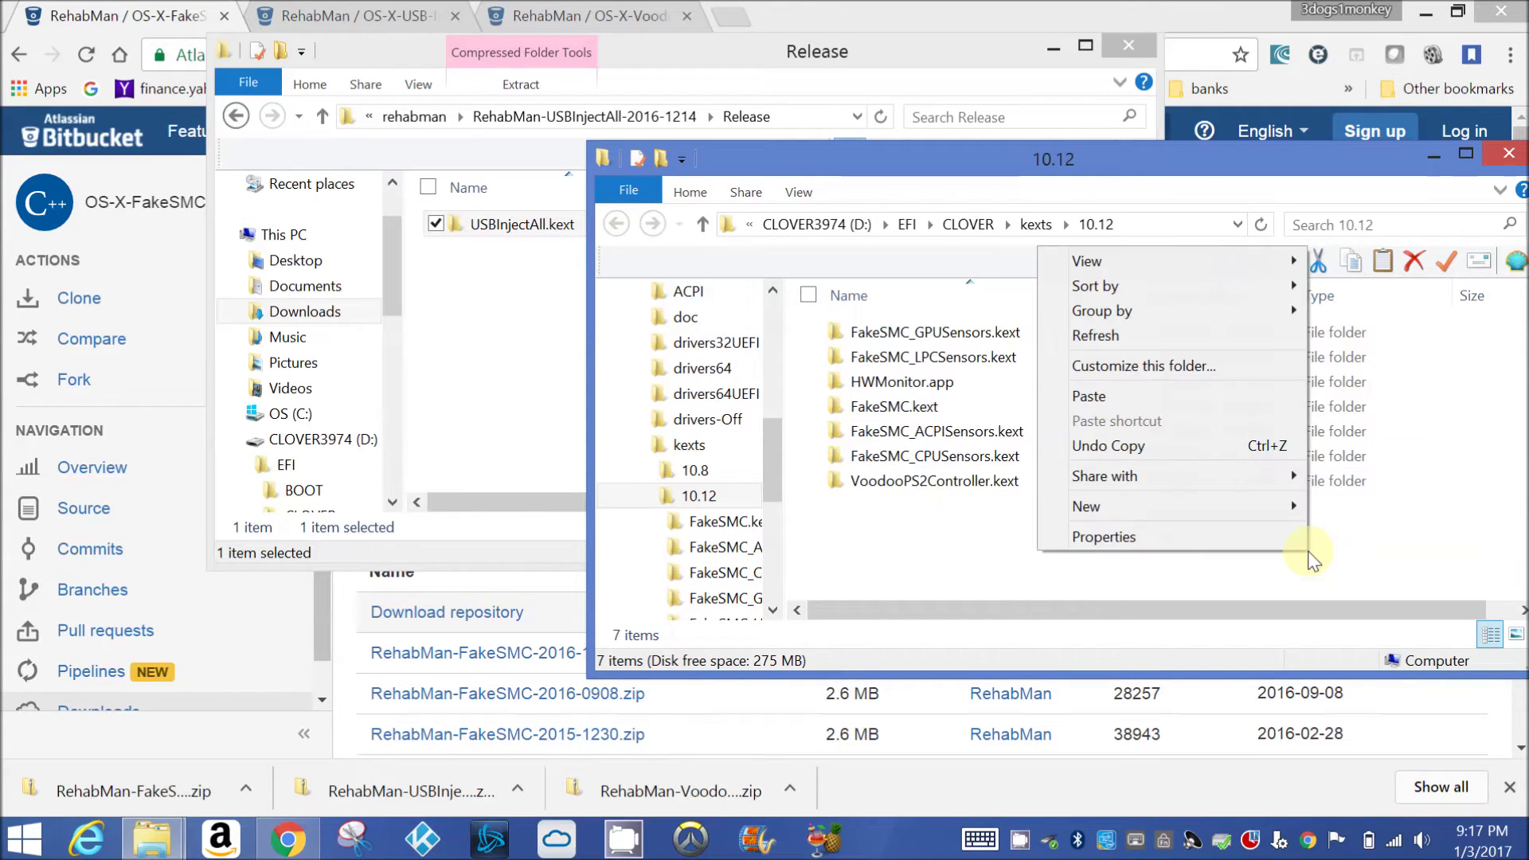
pyautogui.click(1236, 395)
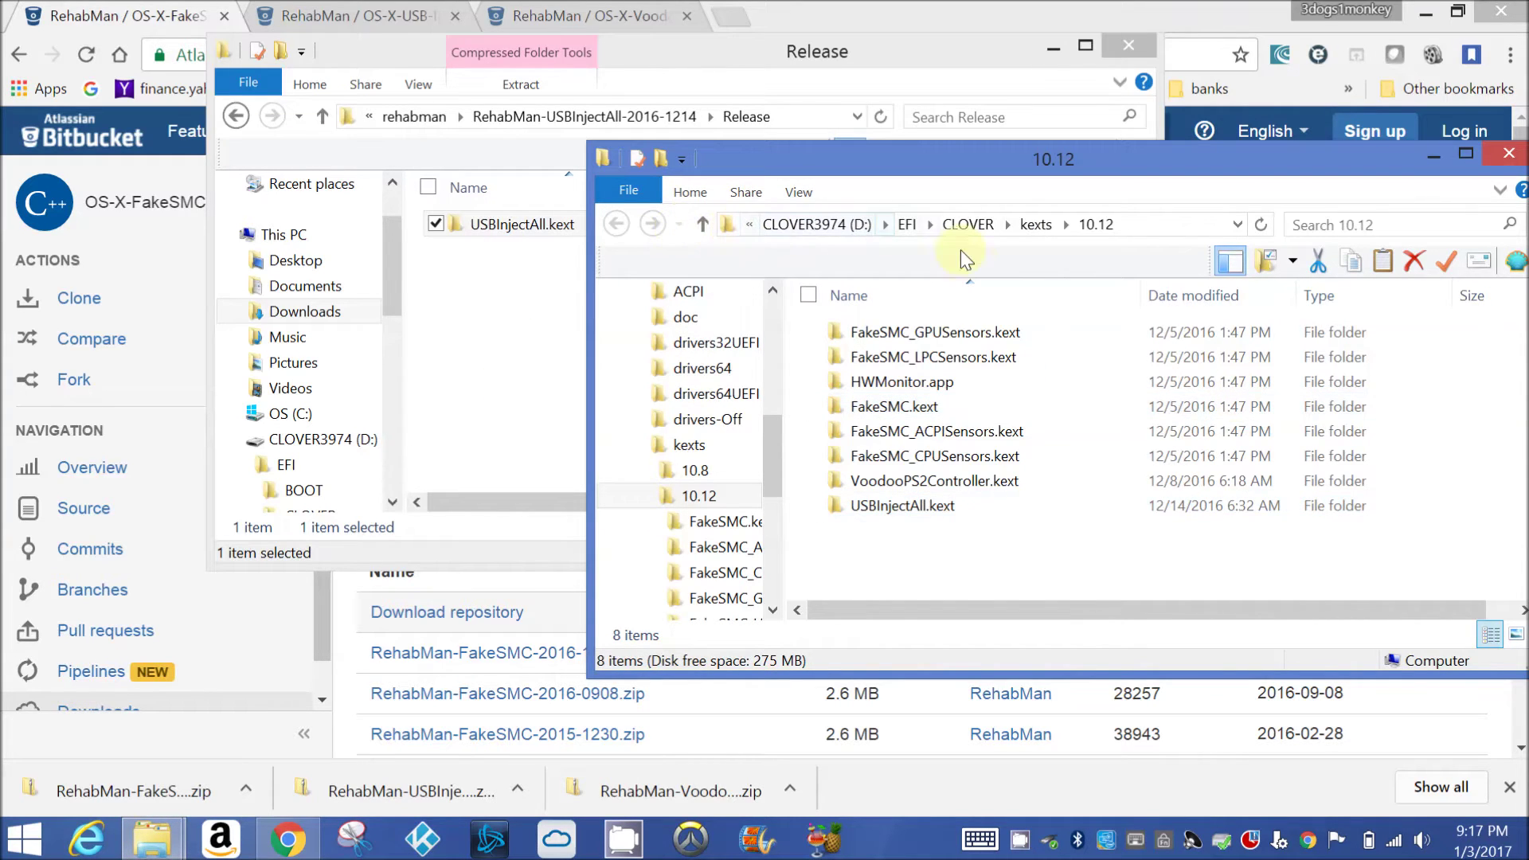
pyautogui.click(1038, 229)
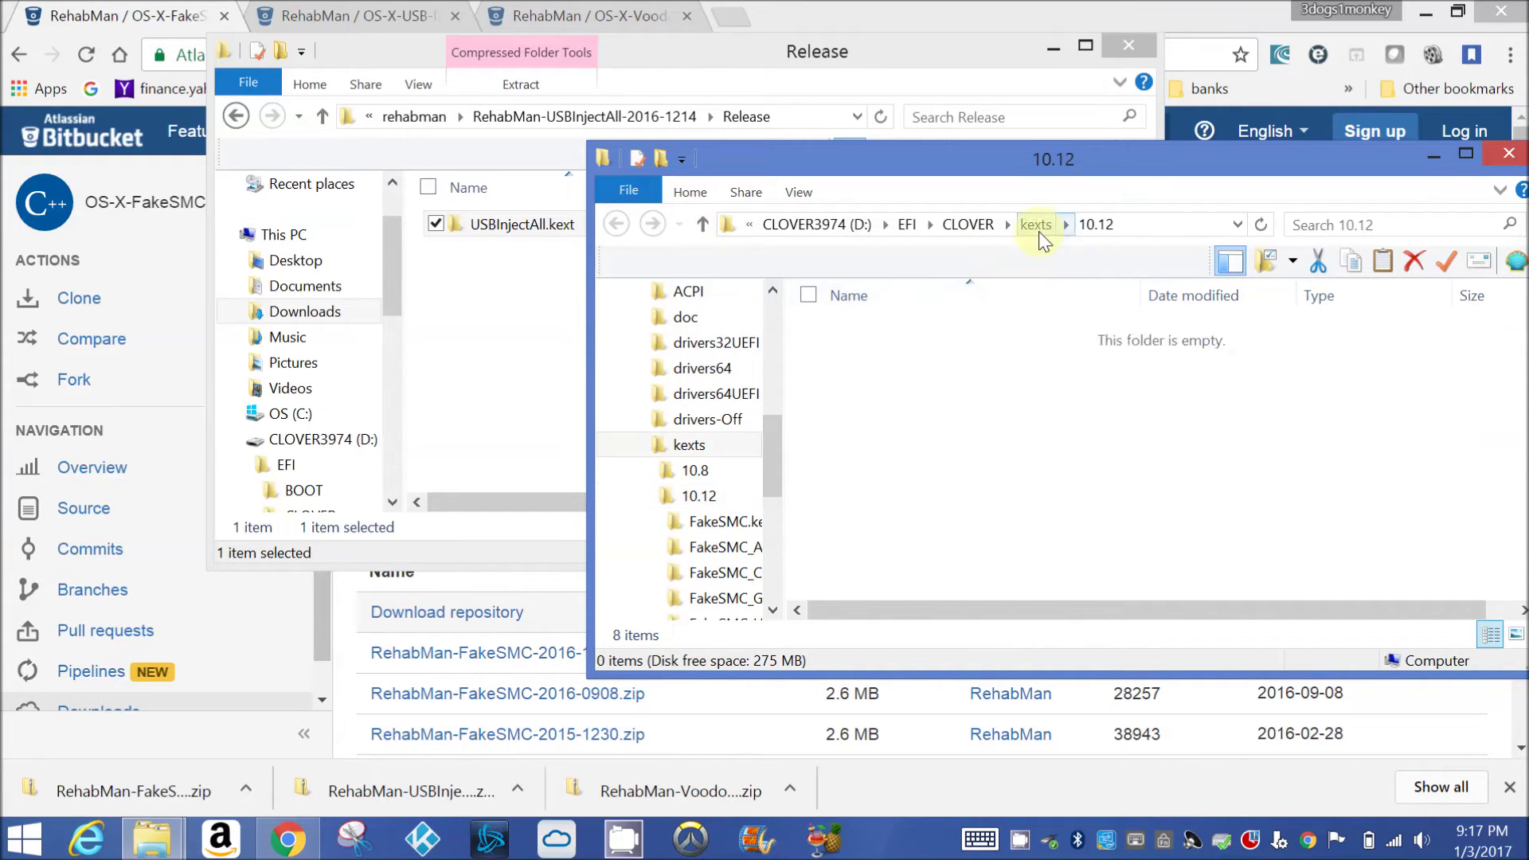
# Paste two copies of the 10.12 folder into the kexts folder
pyautogui.click(910, 465)
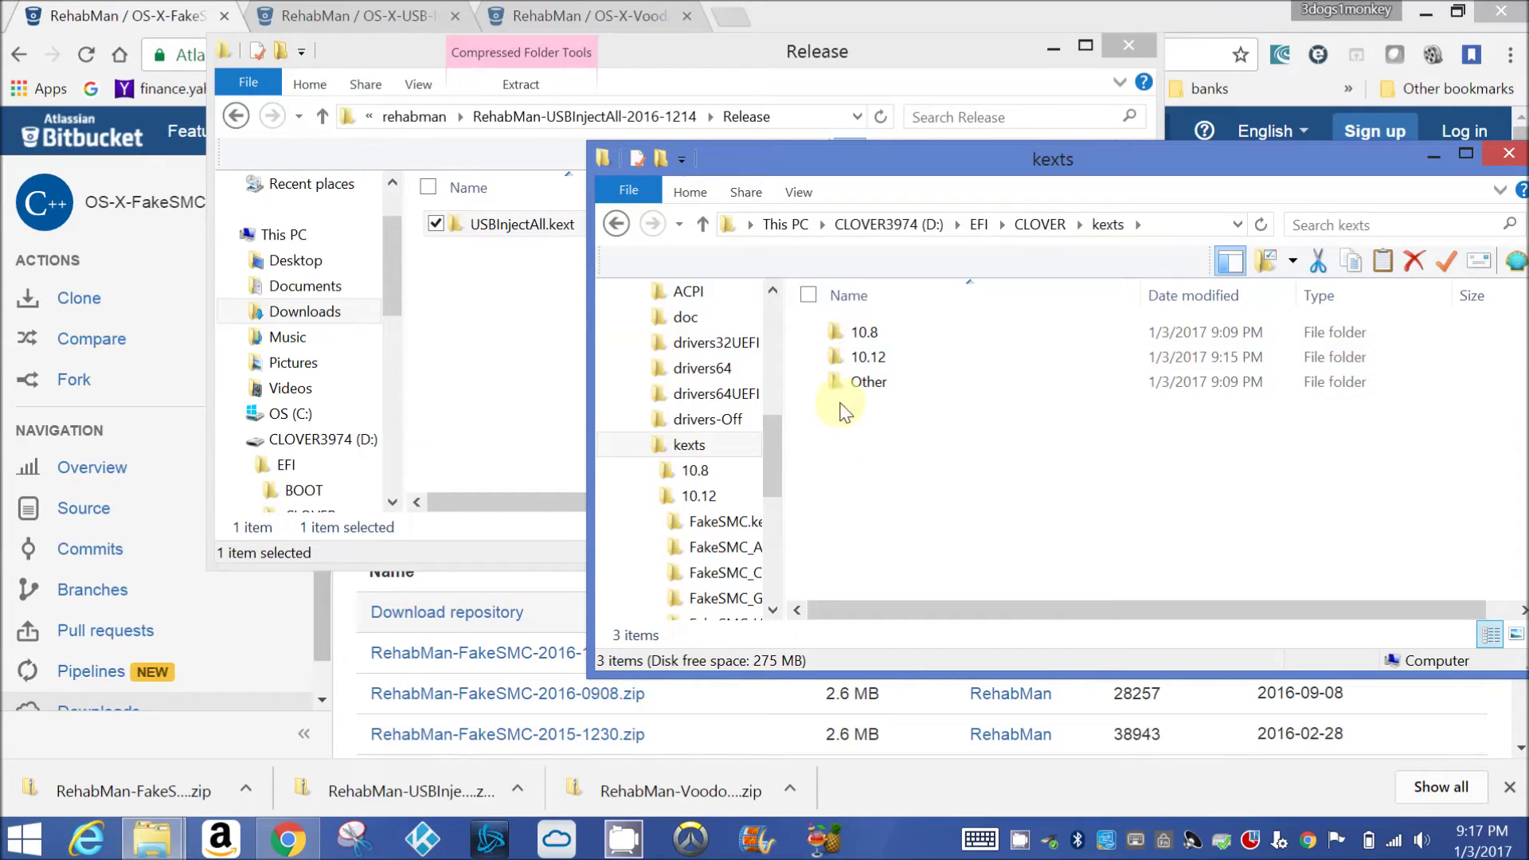
pyautogui.rightClick(816, 357)
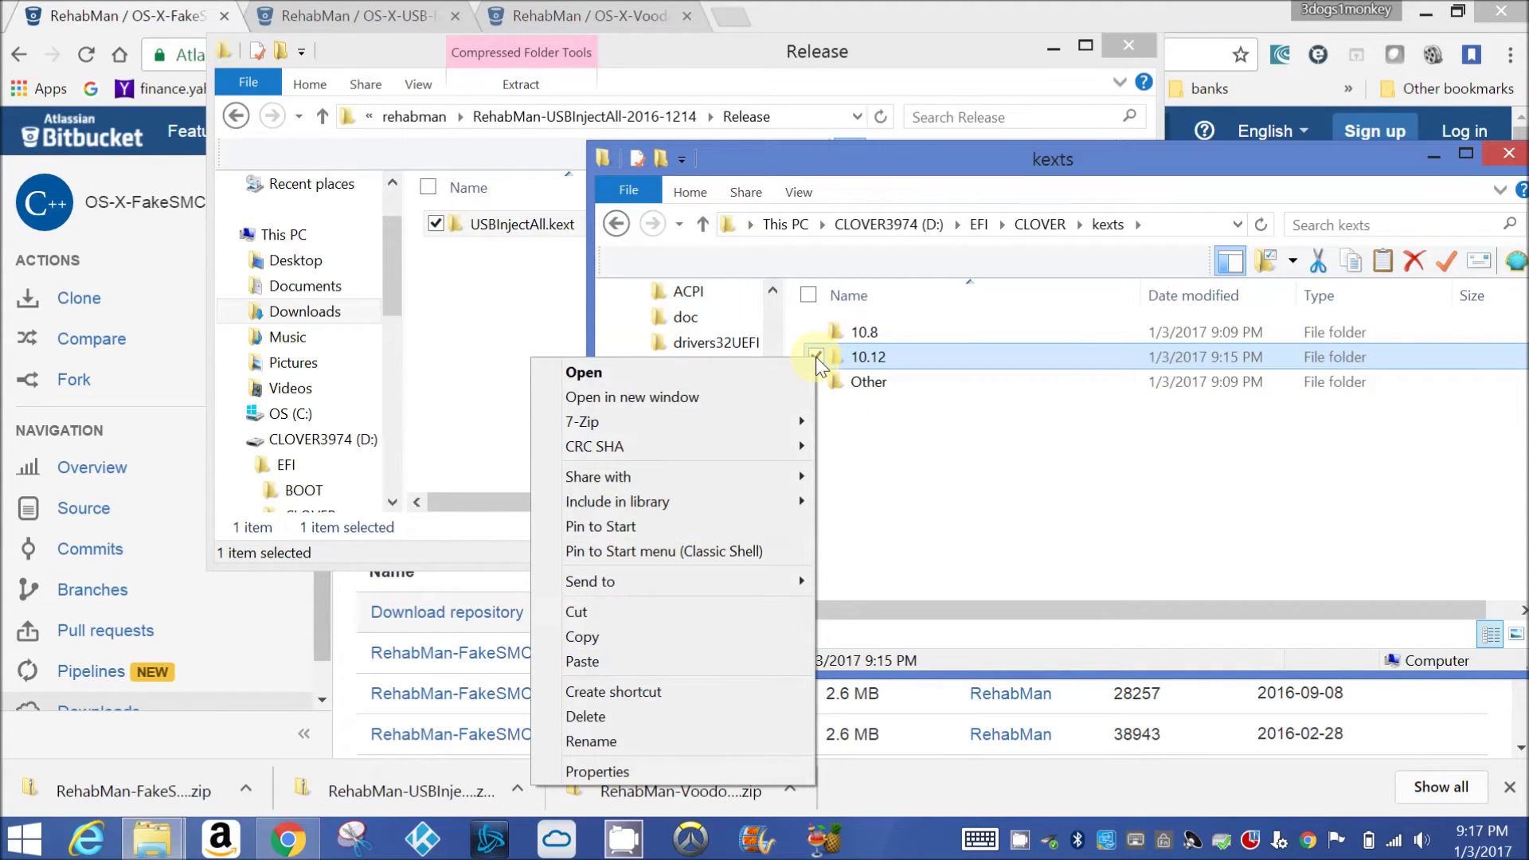
pyautogui.click(720, 639)
pyautogui.click(878, 548)
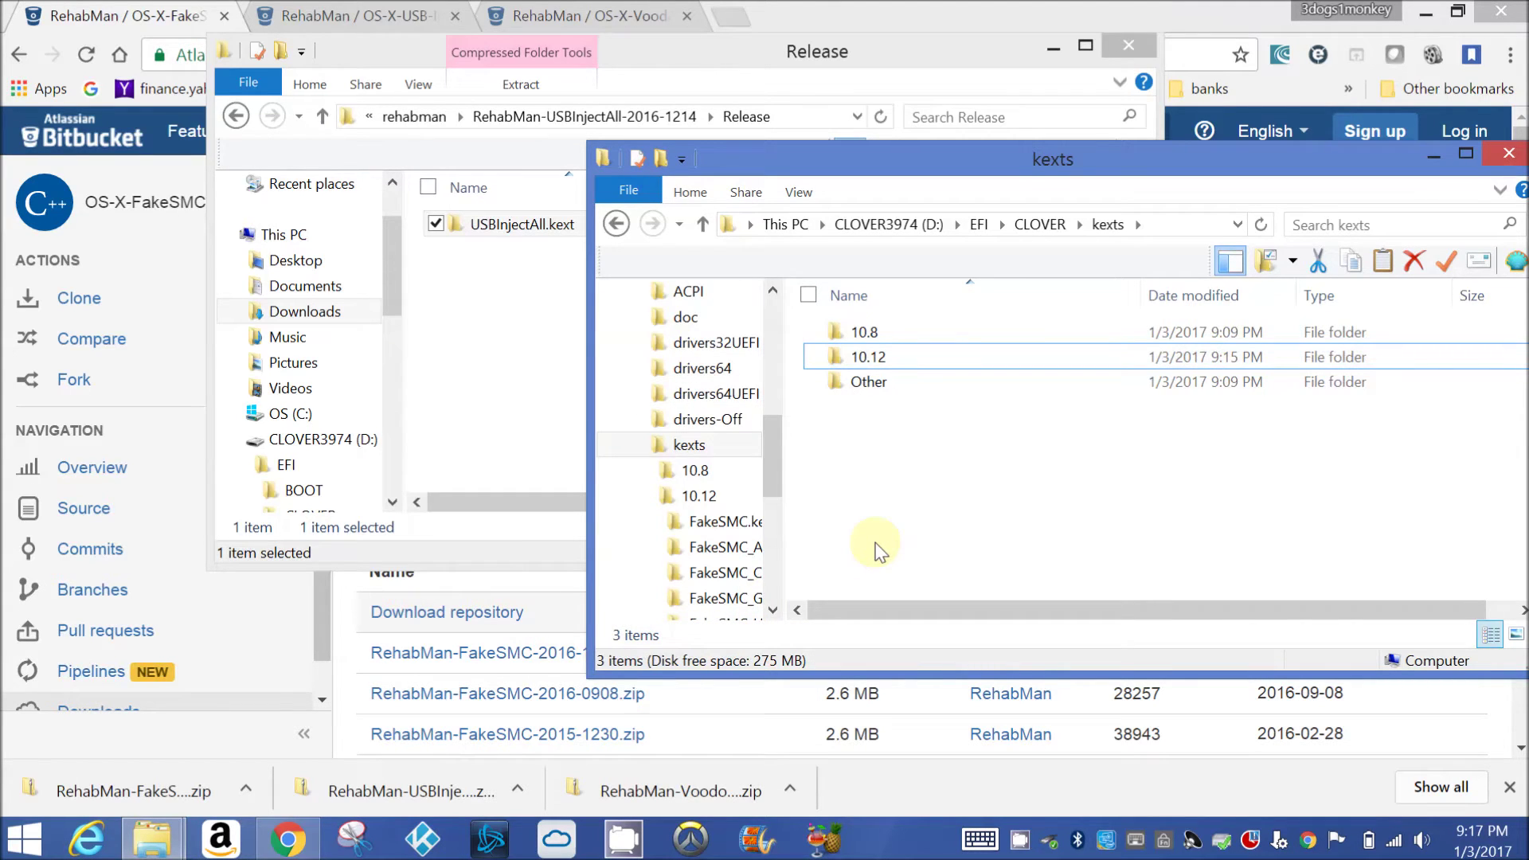
pyautogui.rightClick(878, 551)
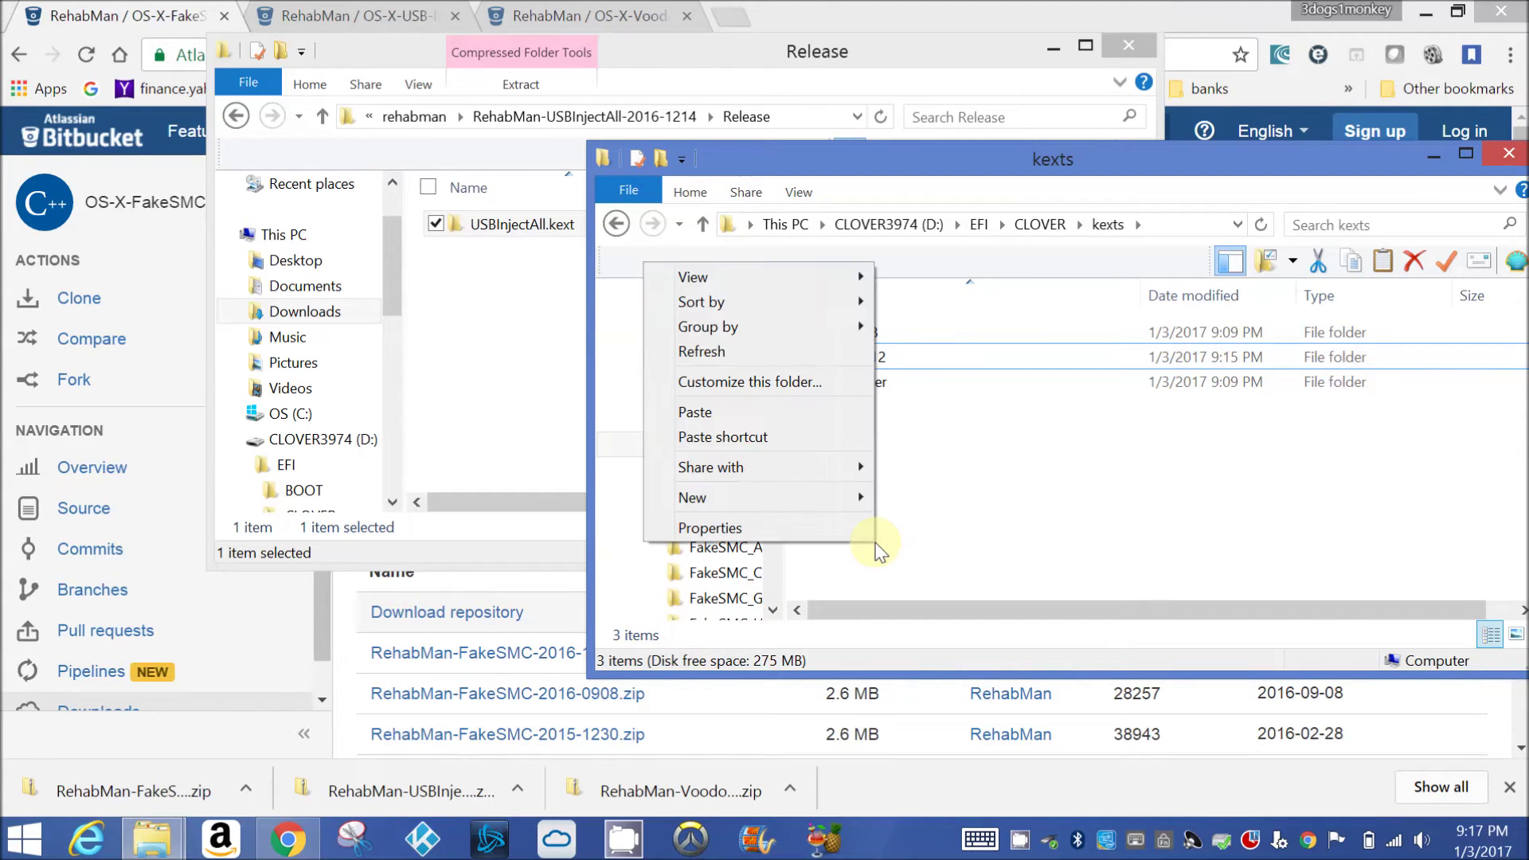
pyautogui.click(811, 409)
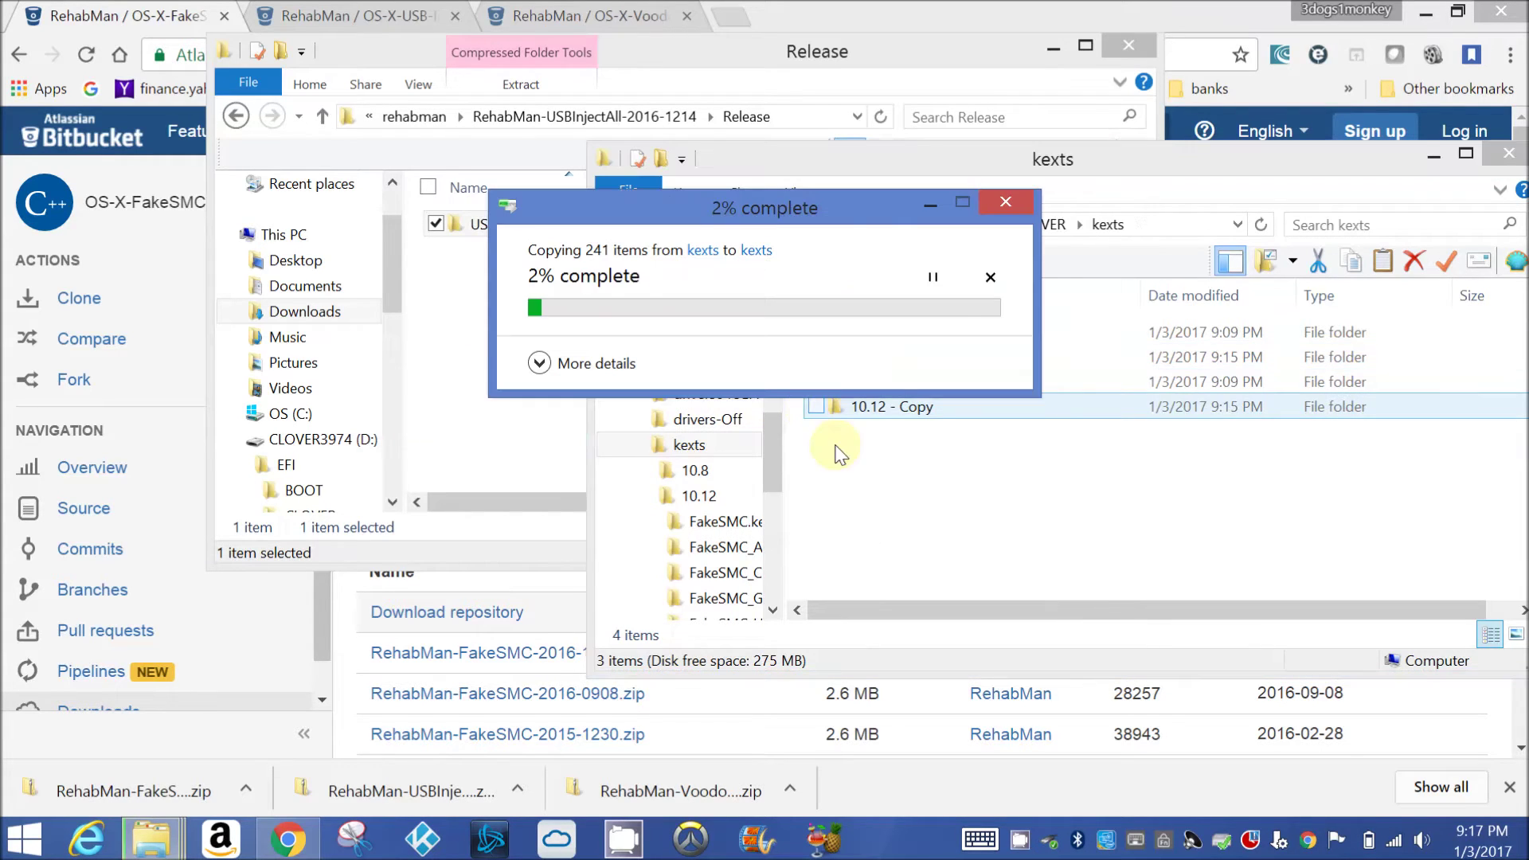
pyautogui.click(889, 528)
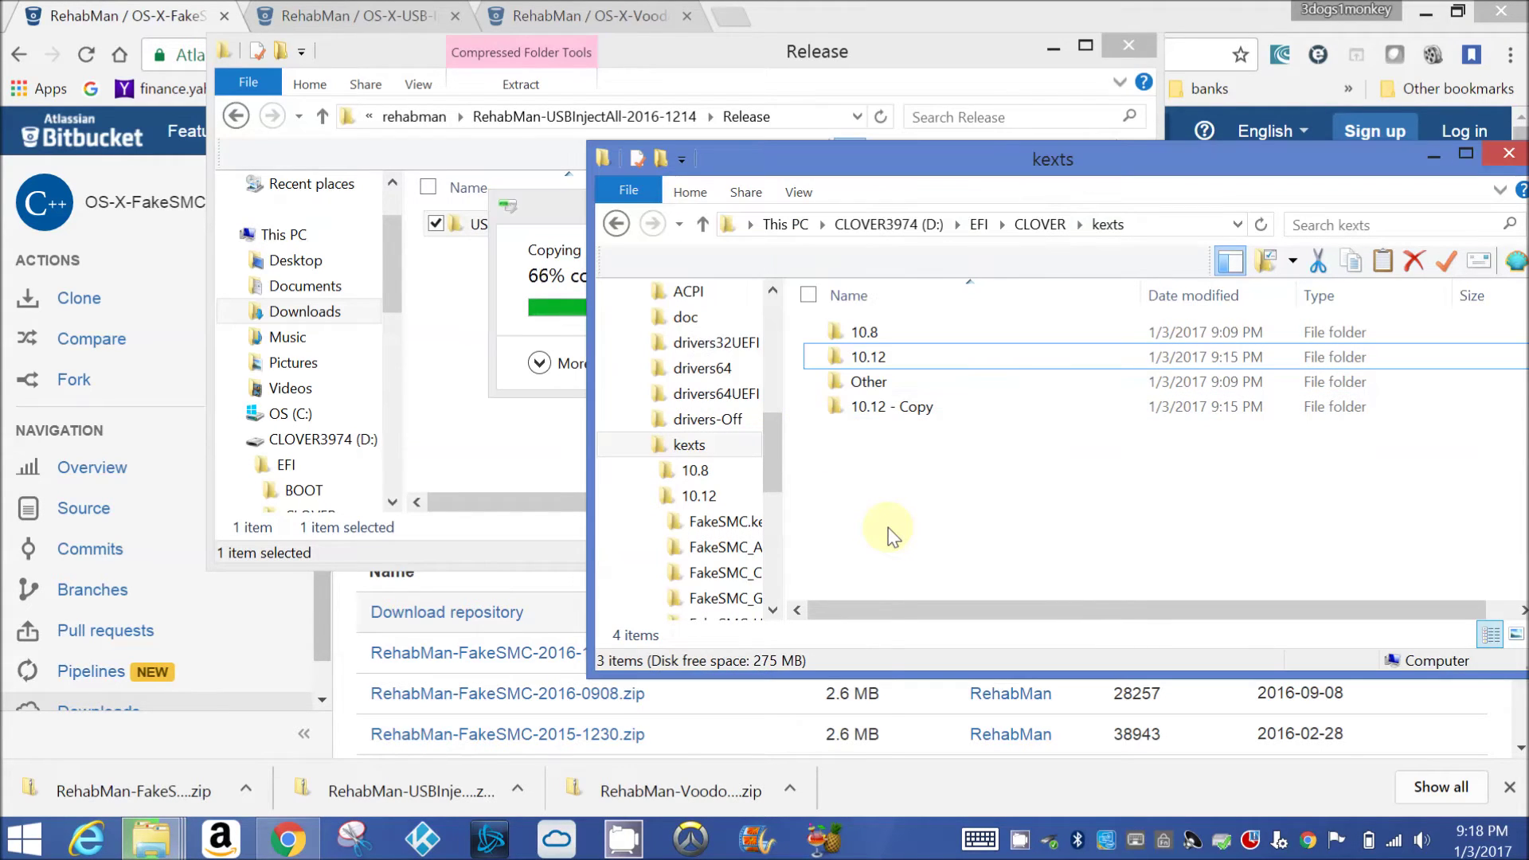
pyautogui.rightClick(887, 527)
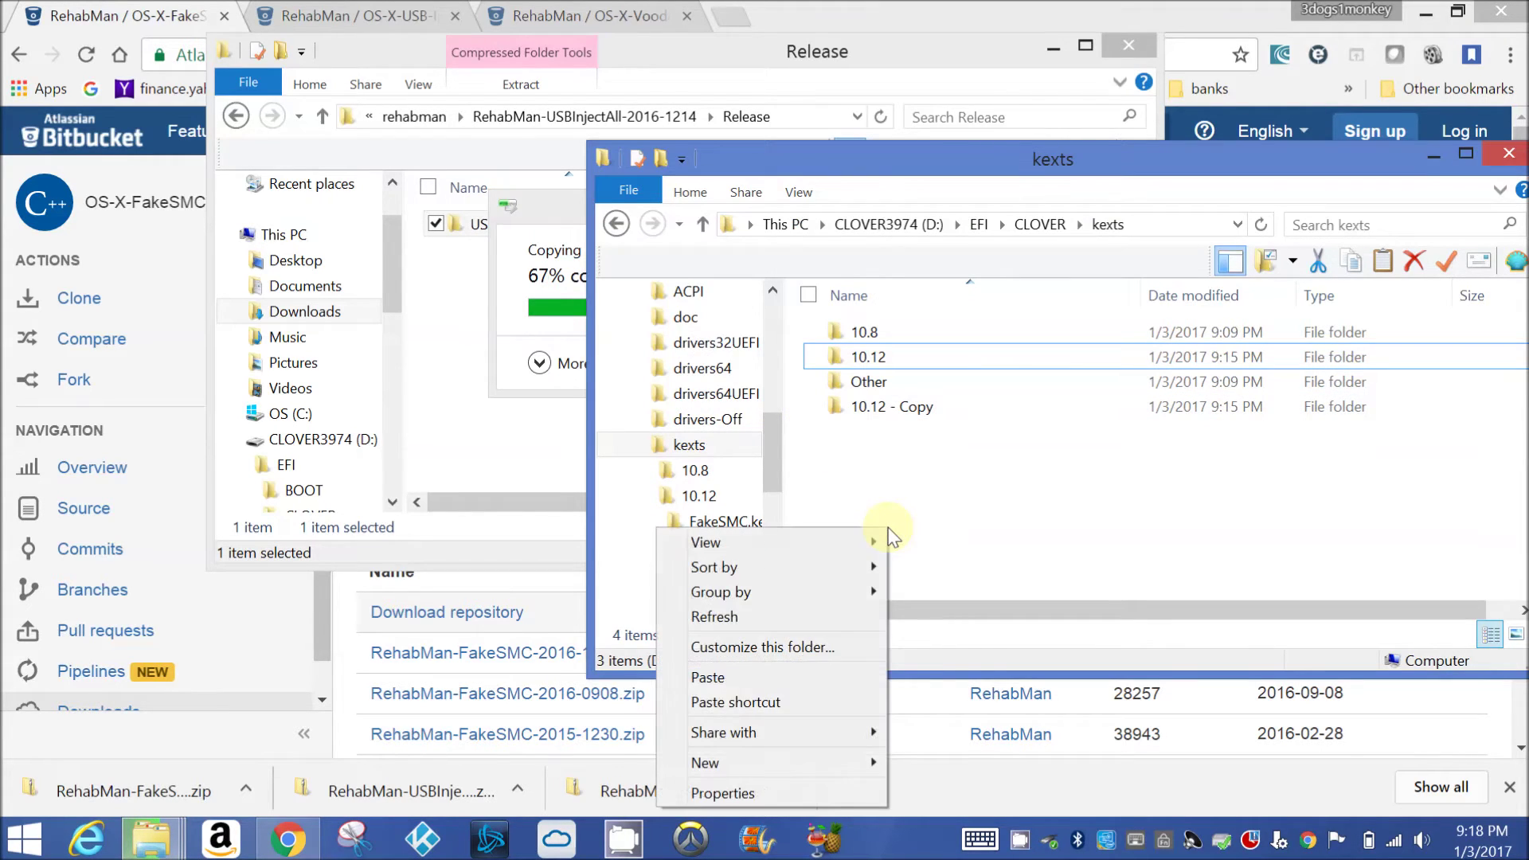
pyautogui.click(823, 677)
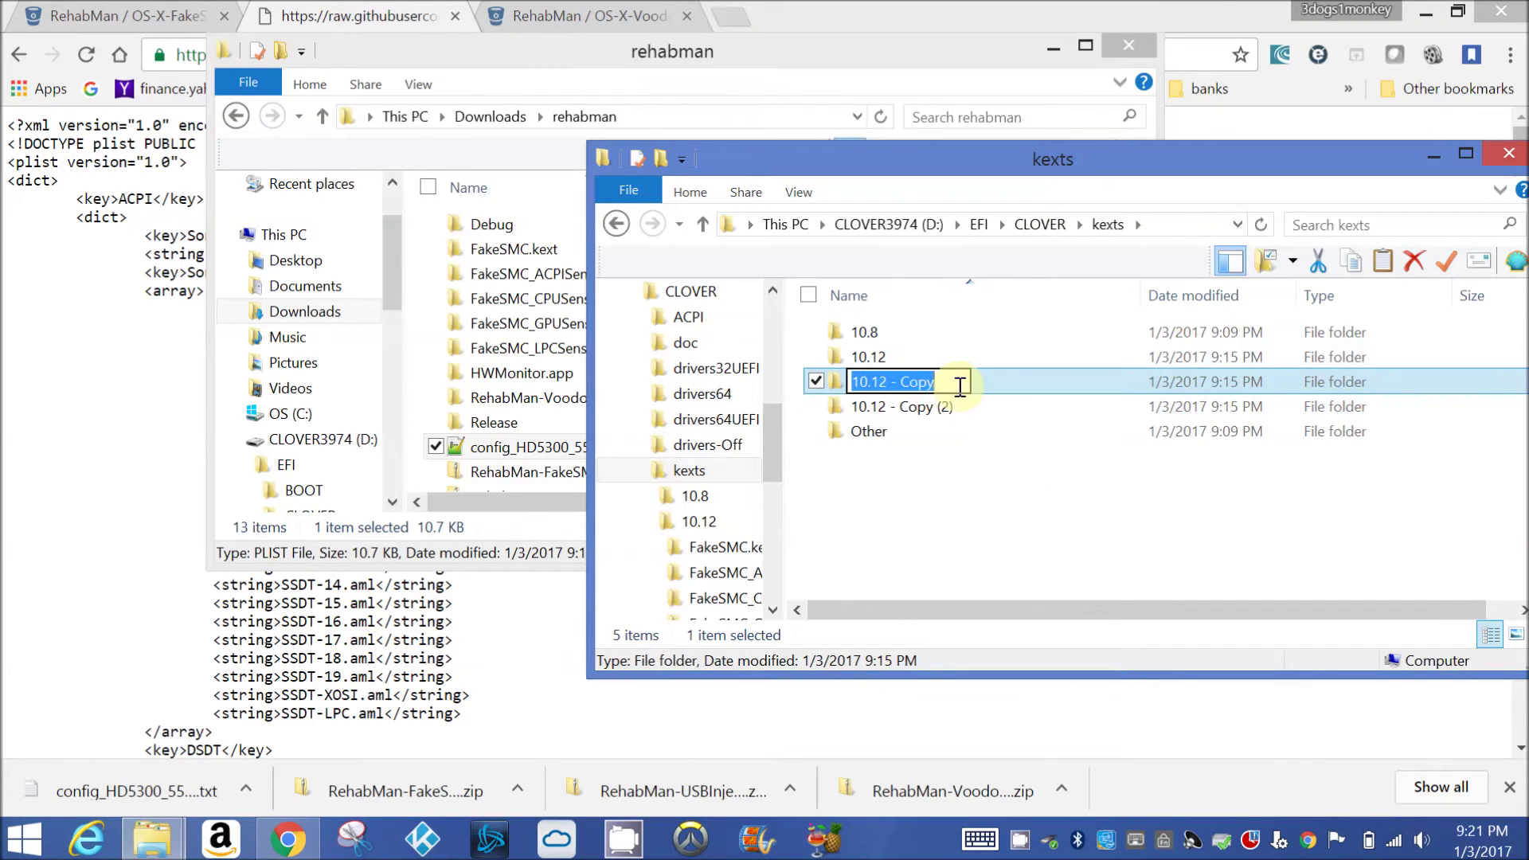
# Rename the first copy to 10.11
pyautogui.click(961, 386)
pyautogui.press('BackSpace')
pyautogui.press('BackSpace')
pyautogui.press('BackSpace')
pyautogui.press('BackSpace')
pyautogui.press('BackSpace')
pyautogui.press('BackSpace')
pyautogui.press('BackSpace')
pyautogui.press('BackSpace')
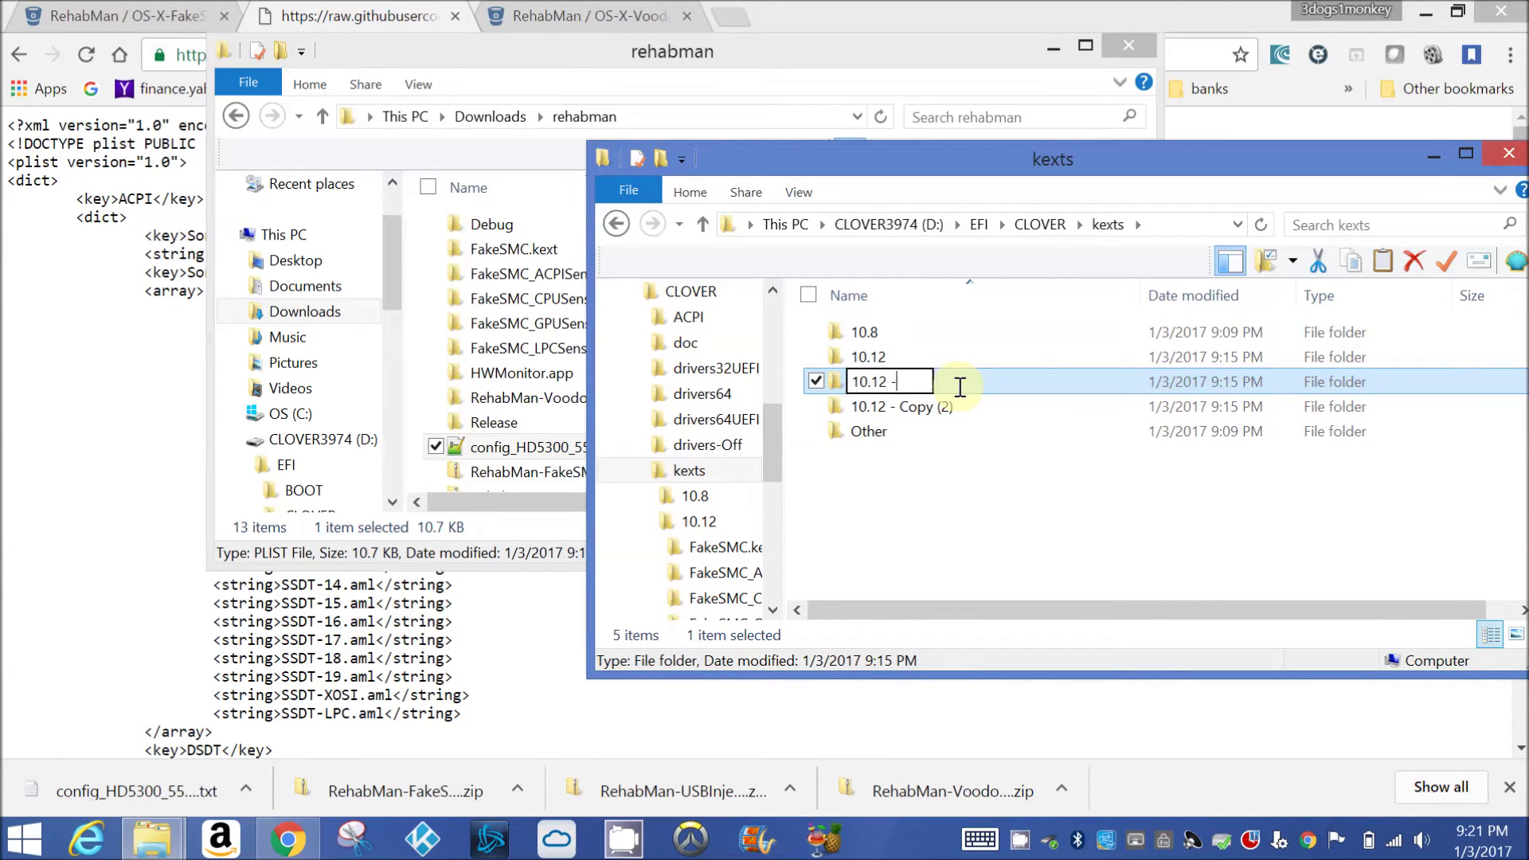
pyautogui.write('1')
pyautogui.press('Return')
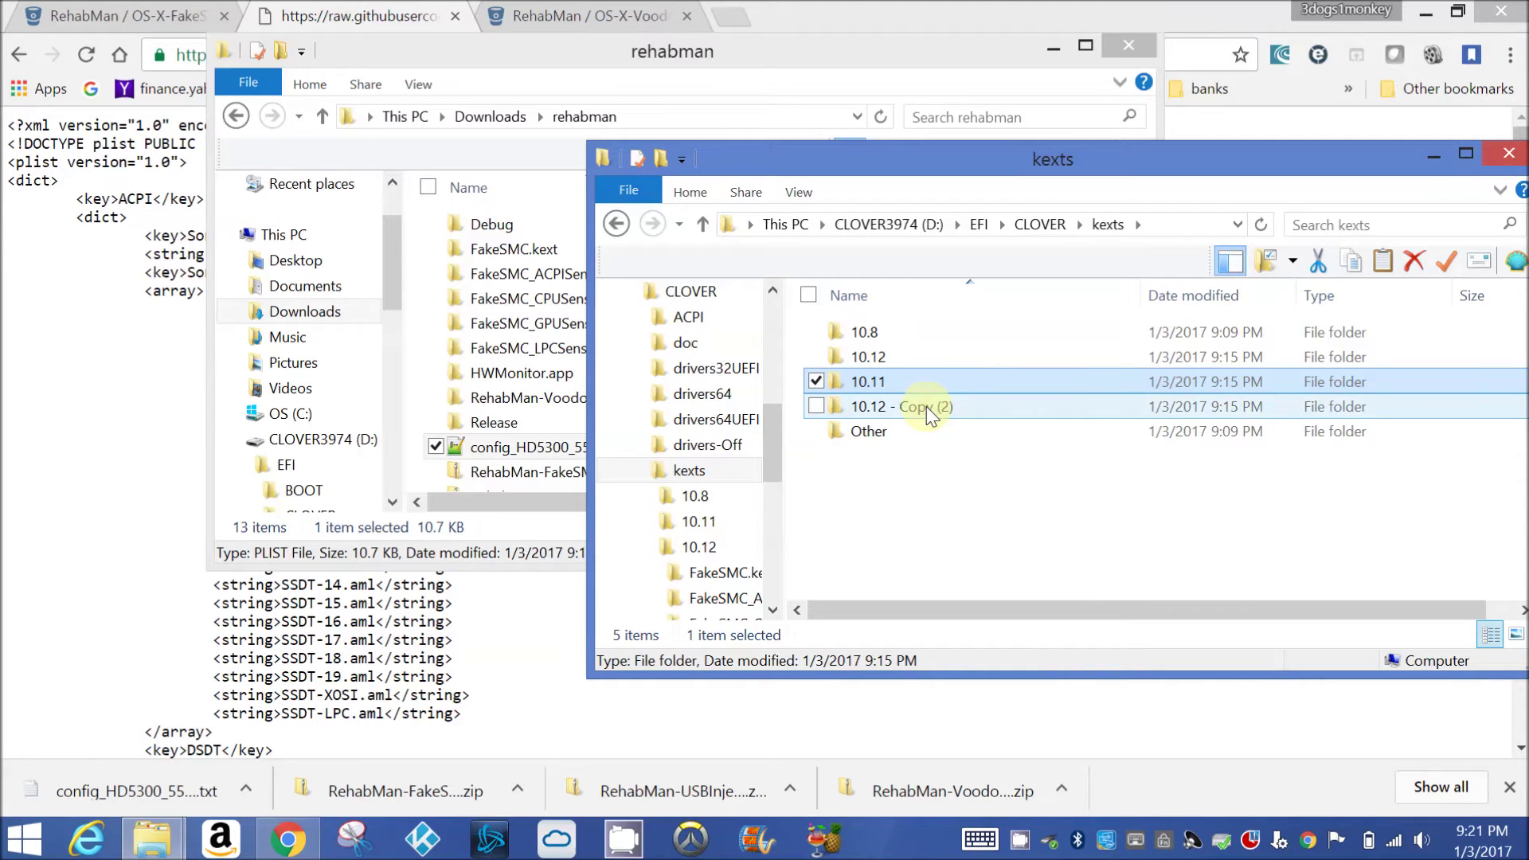
# Rename '10.12 - Copy (2)' to 10.10
pyautogui.click(828, 410)
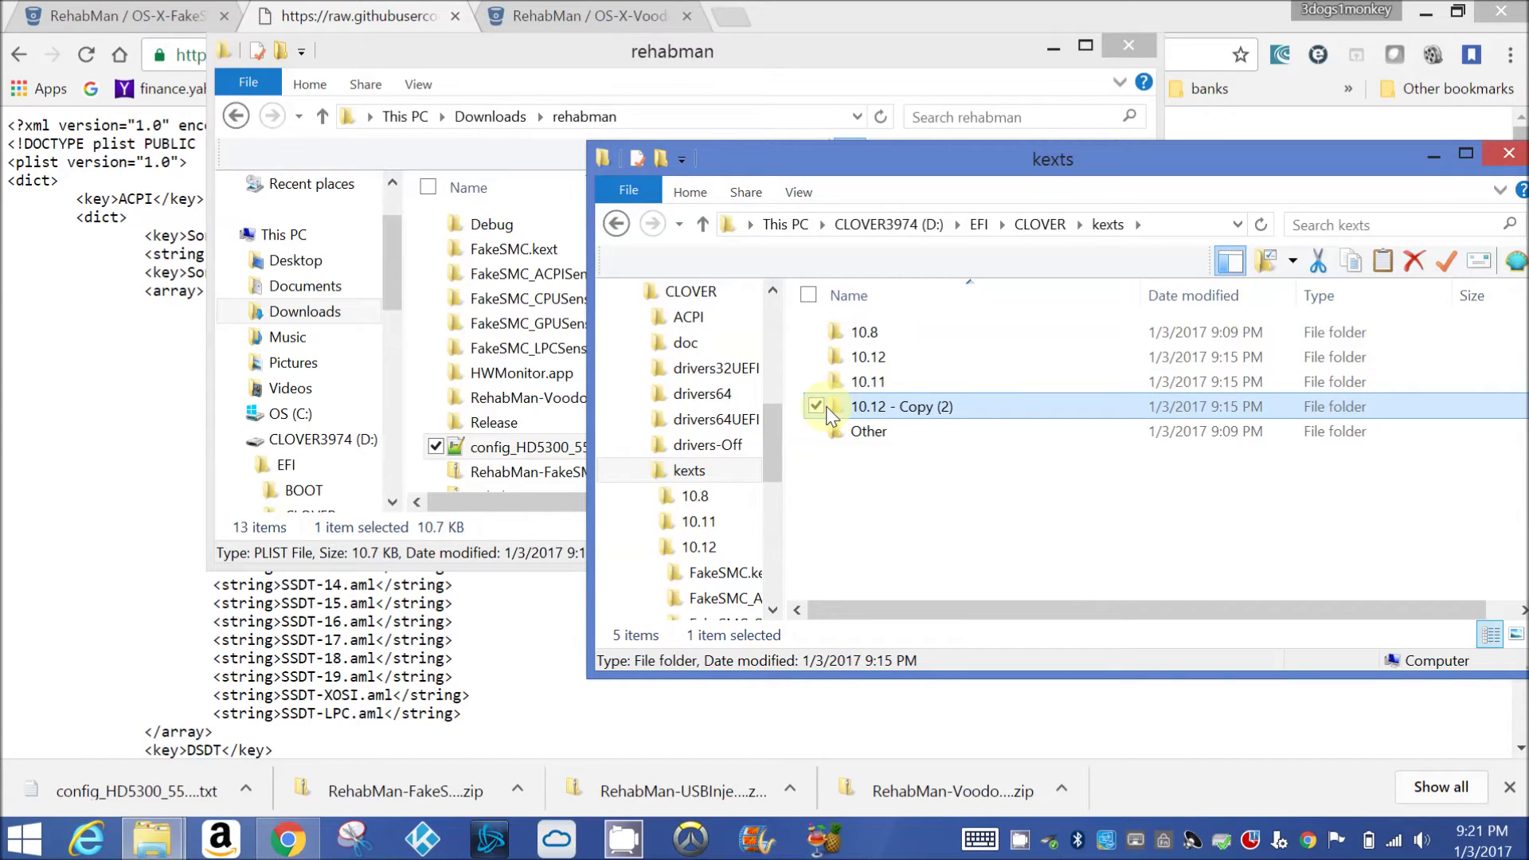
pyautogui.click(887, 408)
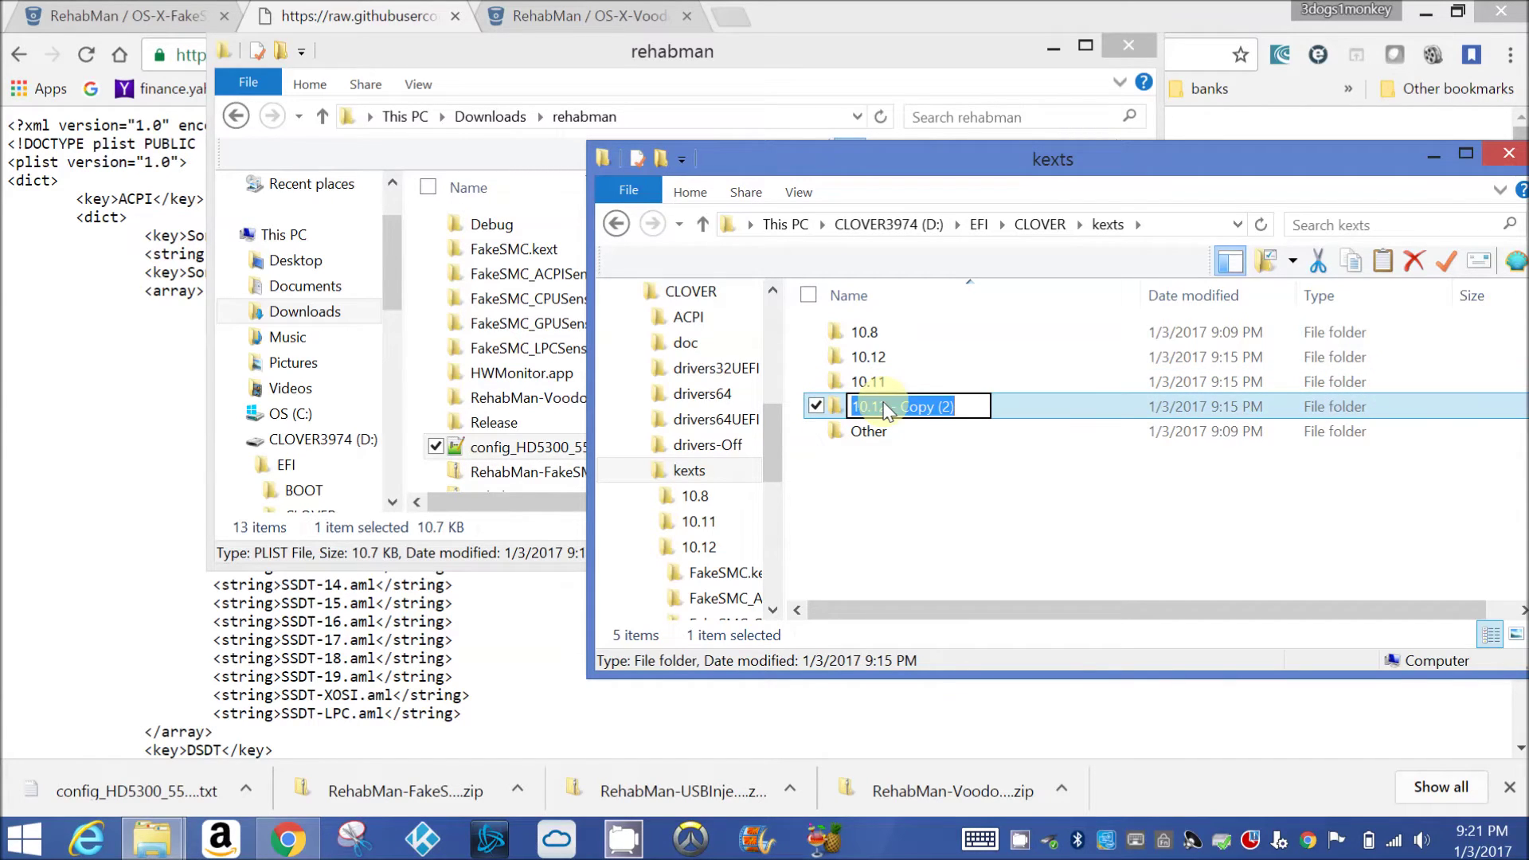
pyautogui.click(972, 411)
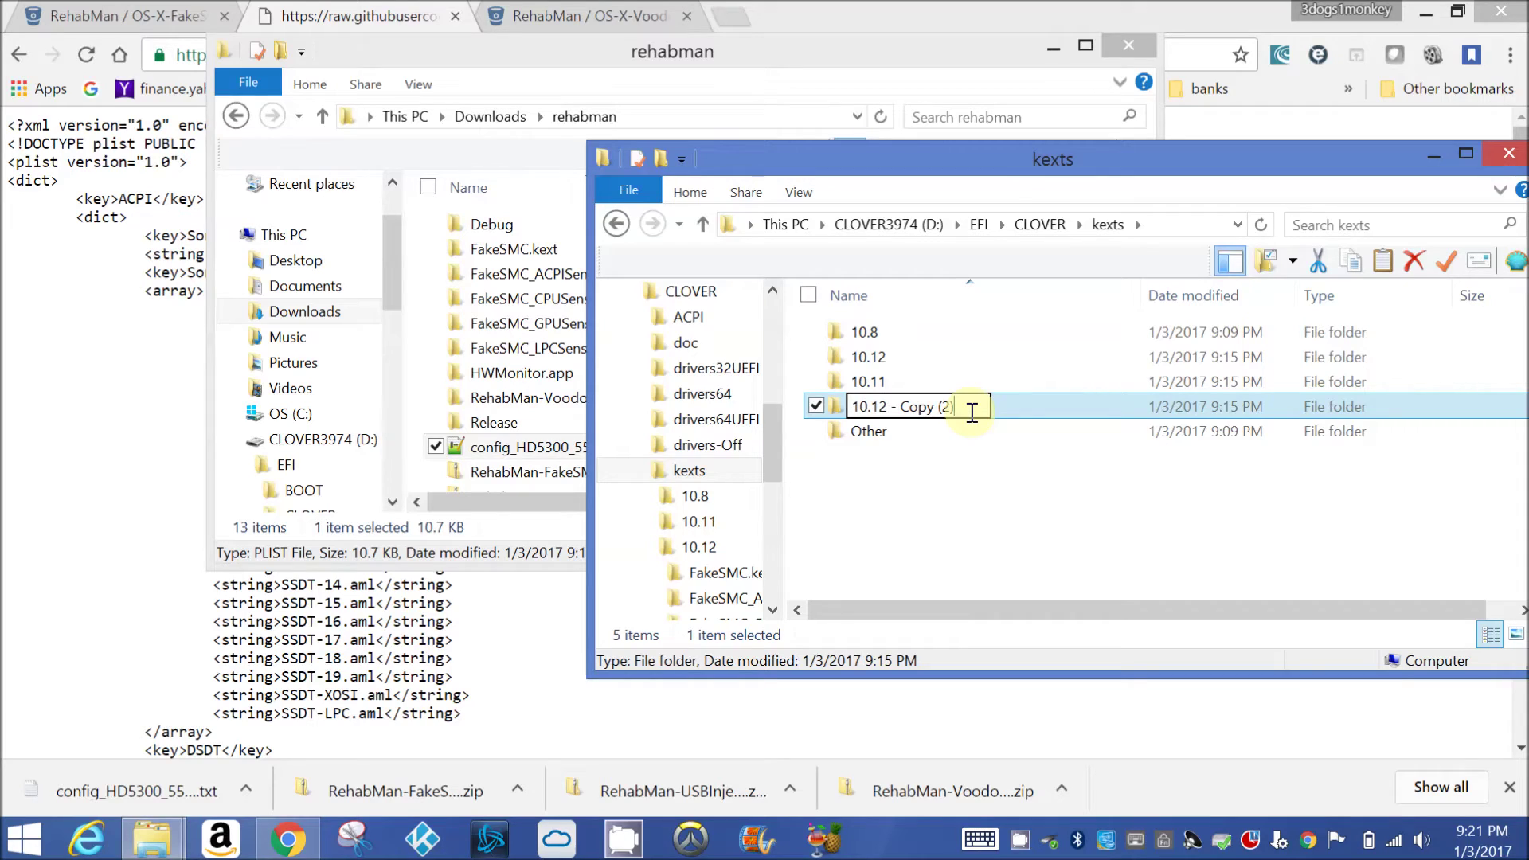
pyautogui.press('BackSpace')
pyautogui.press('BackSpace')
pyautogui.press('BackSpace')
pyautogui.press('BackSpace')
pyautogui.press('BackSpace')
pyautogui.press('BackSpace')
pyautogui.press('BackSpace')
pyautogui.press('BackSpace')
pyautogui.press('BackSpace')
pyautogui.press('BackSpace')
pyautogui.press('BackSpace')
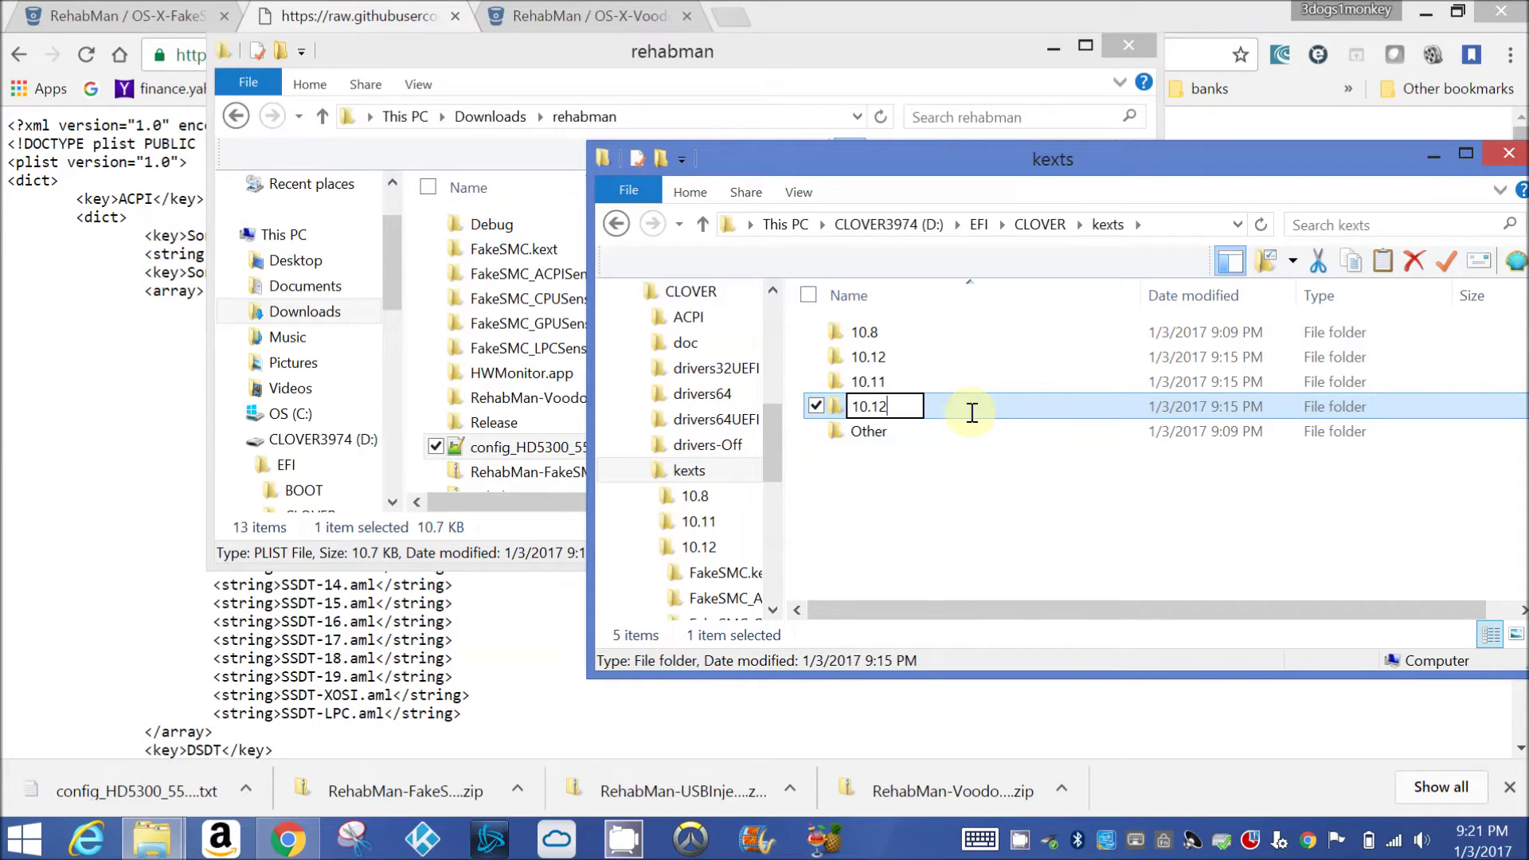
pyautogui.press('BackSpace')
pyautogui.write('0')
pyautogui.press('Return')
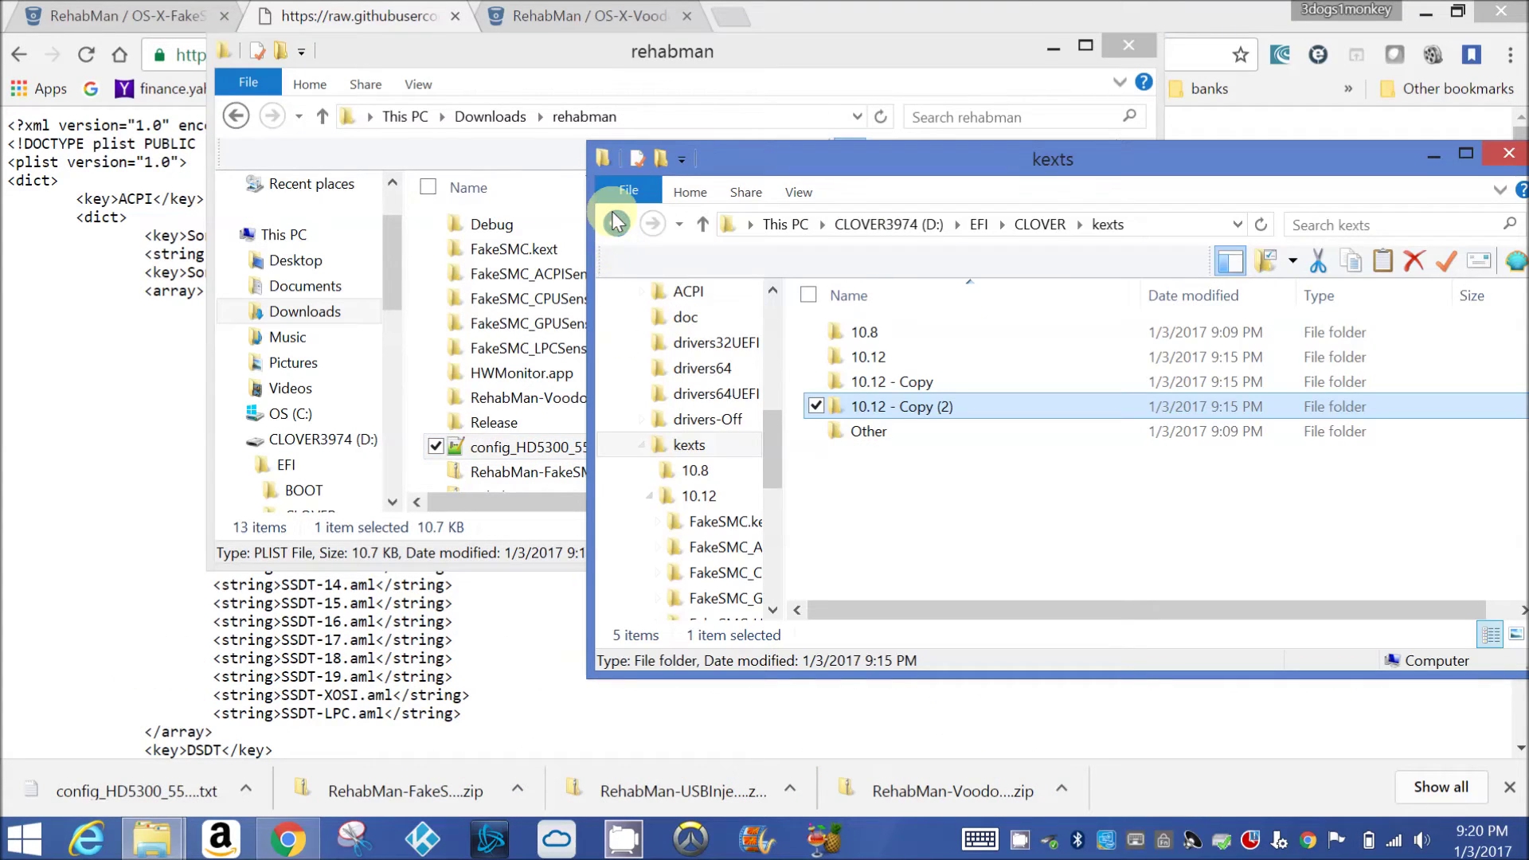
# Paste the copied config_HD5300_5500_6000.plist into the CLOVER folder beside config.plist
pyautogui.click(615, 223)
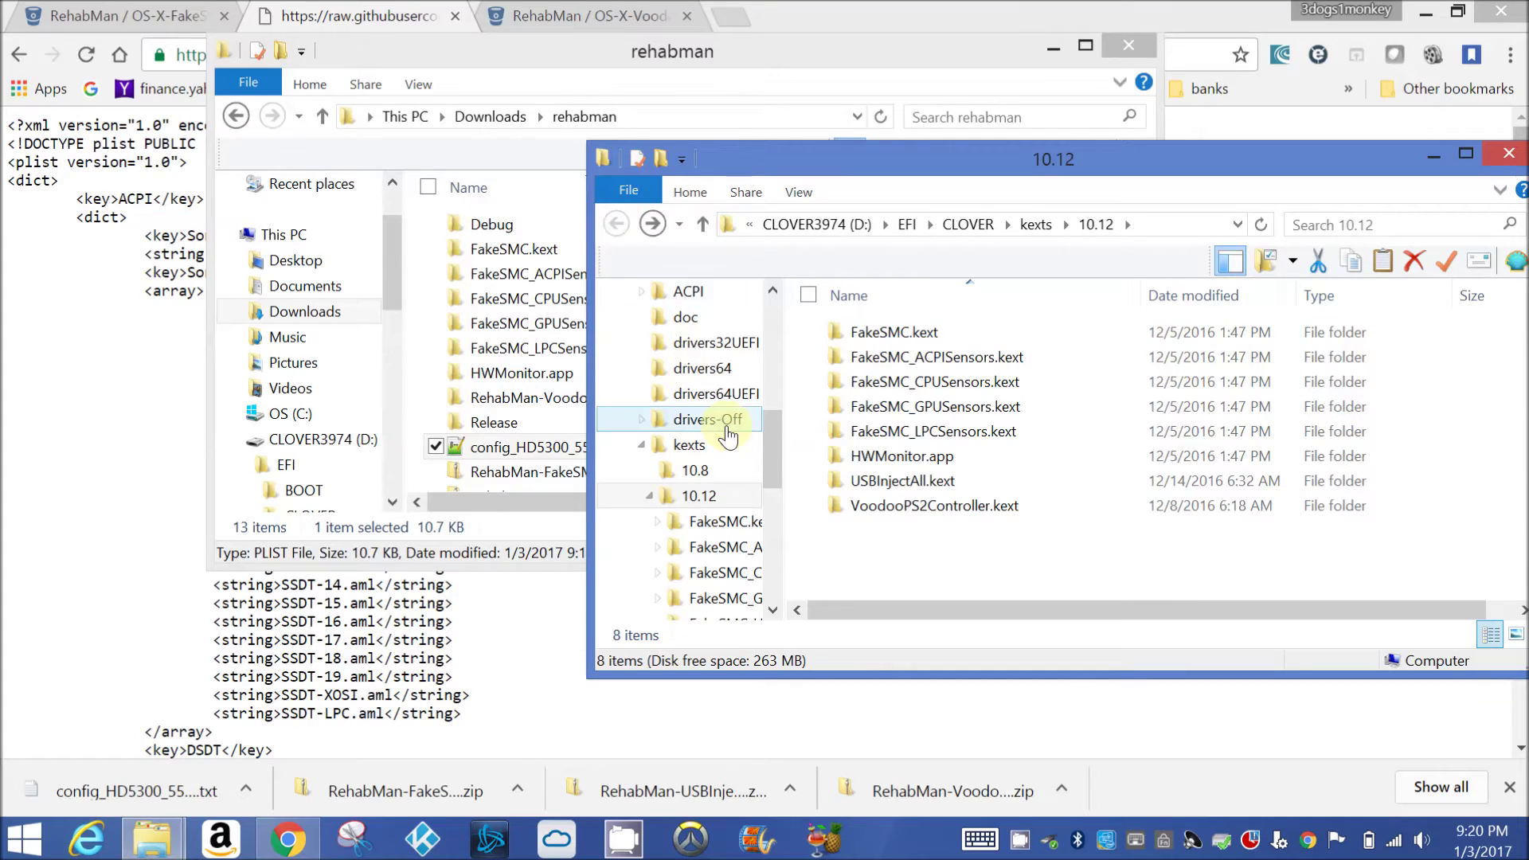
pyautogui.click(616, 223)
pyautogui.click(693, 194)
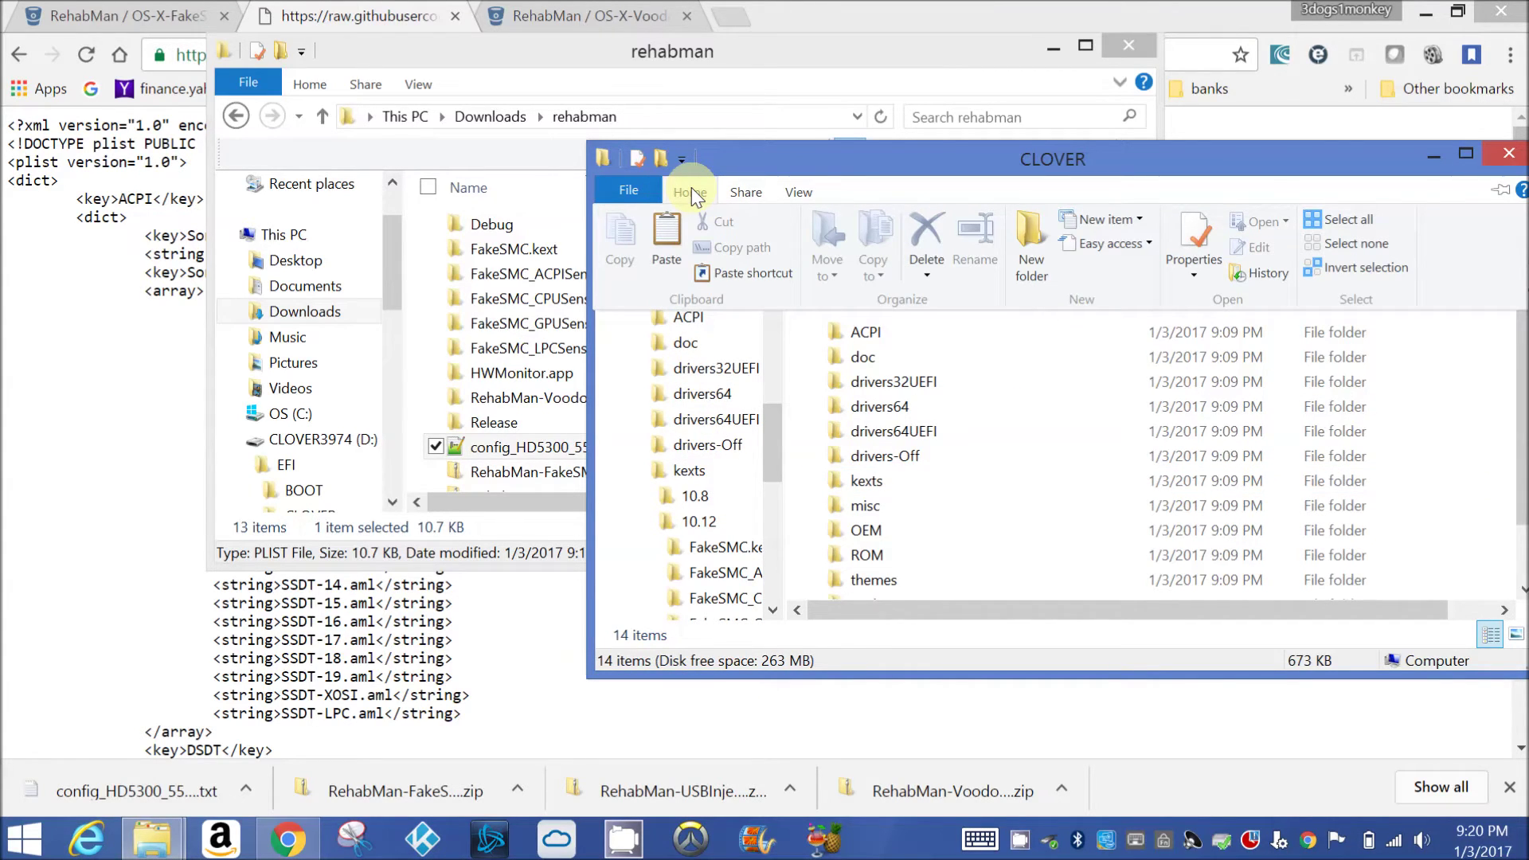
pyautogui.click(667, 237)
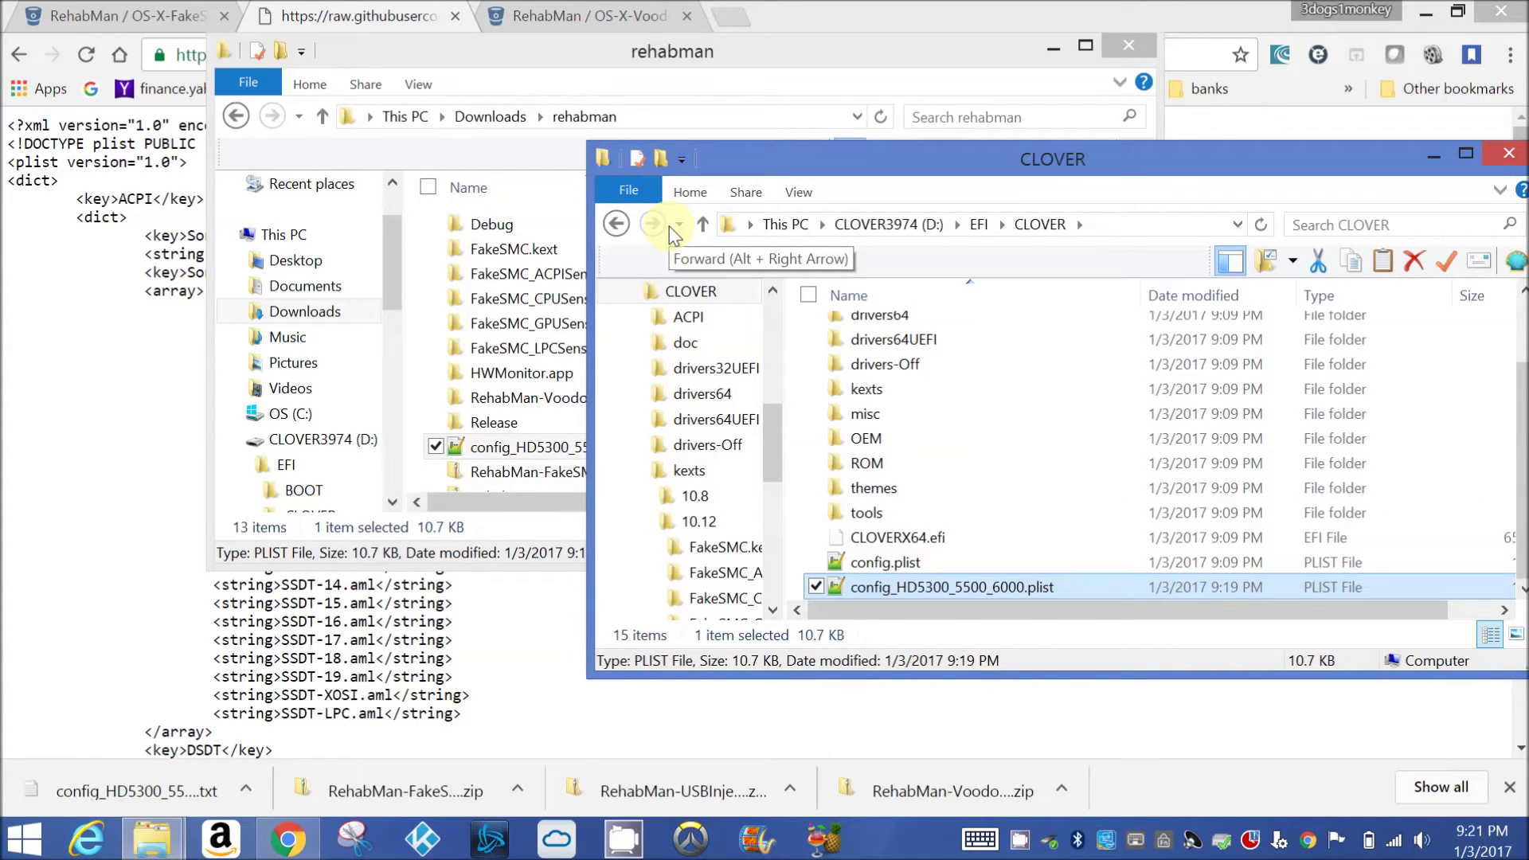
# Create a New folder inside CLOVER's kexts\Other folder
pyautogui.doubleClick(867, 389)
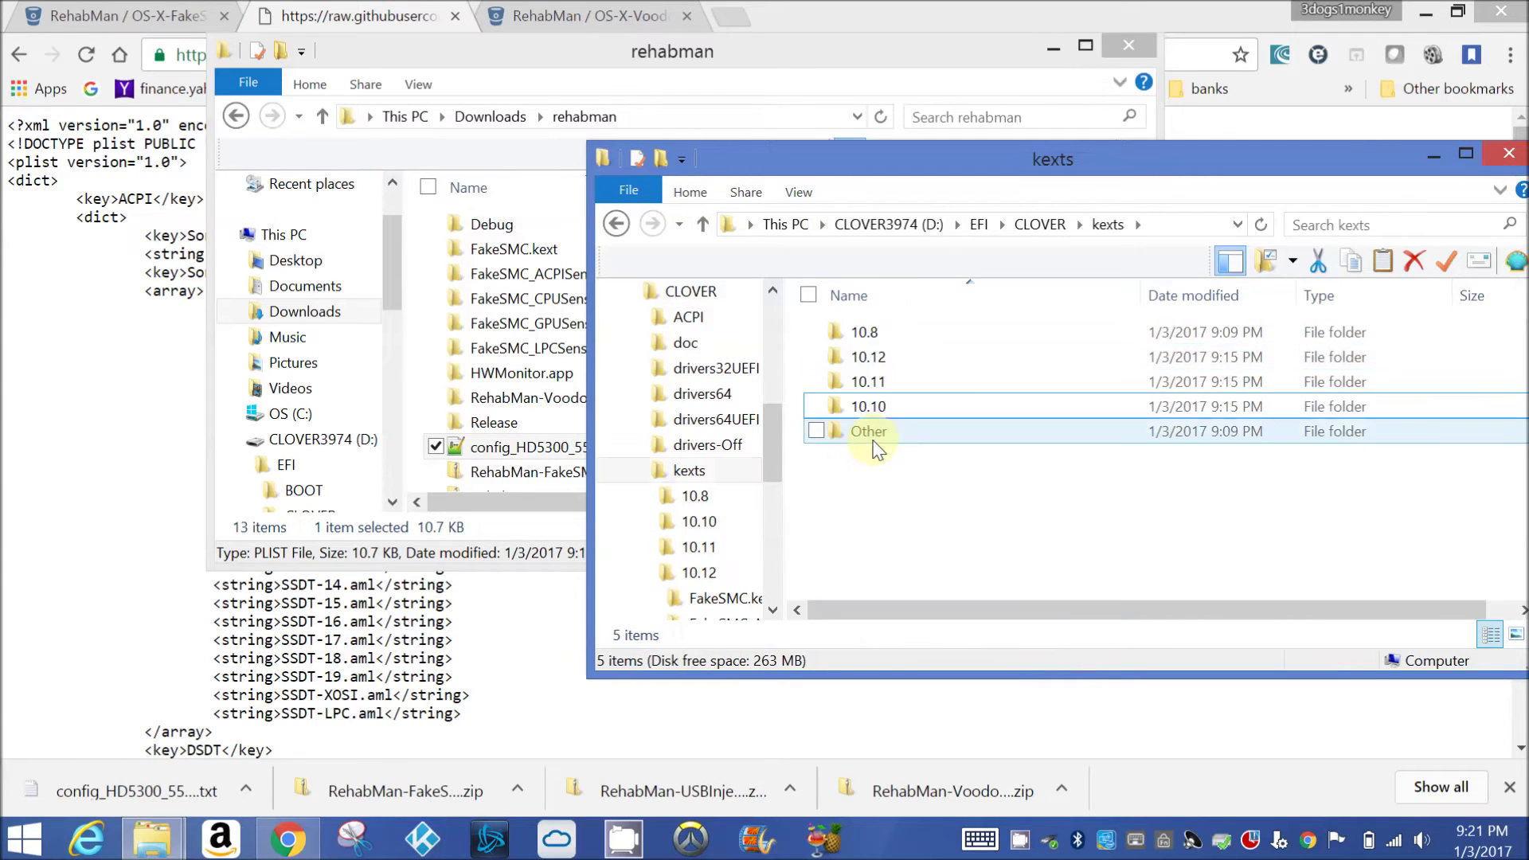
pyautogui.doubleClick(868, 432)
pyautogui.rightClick(873, 447)
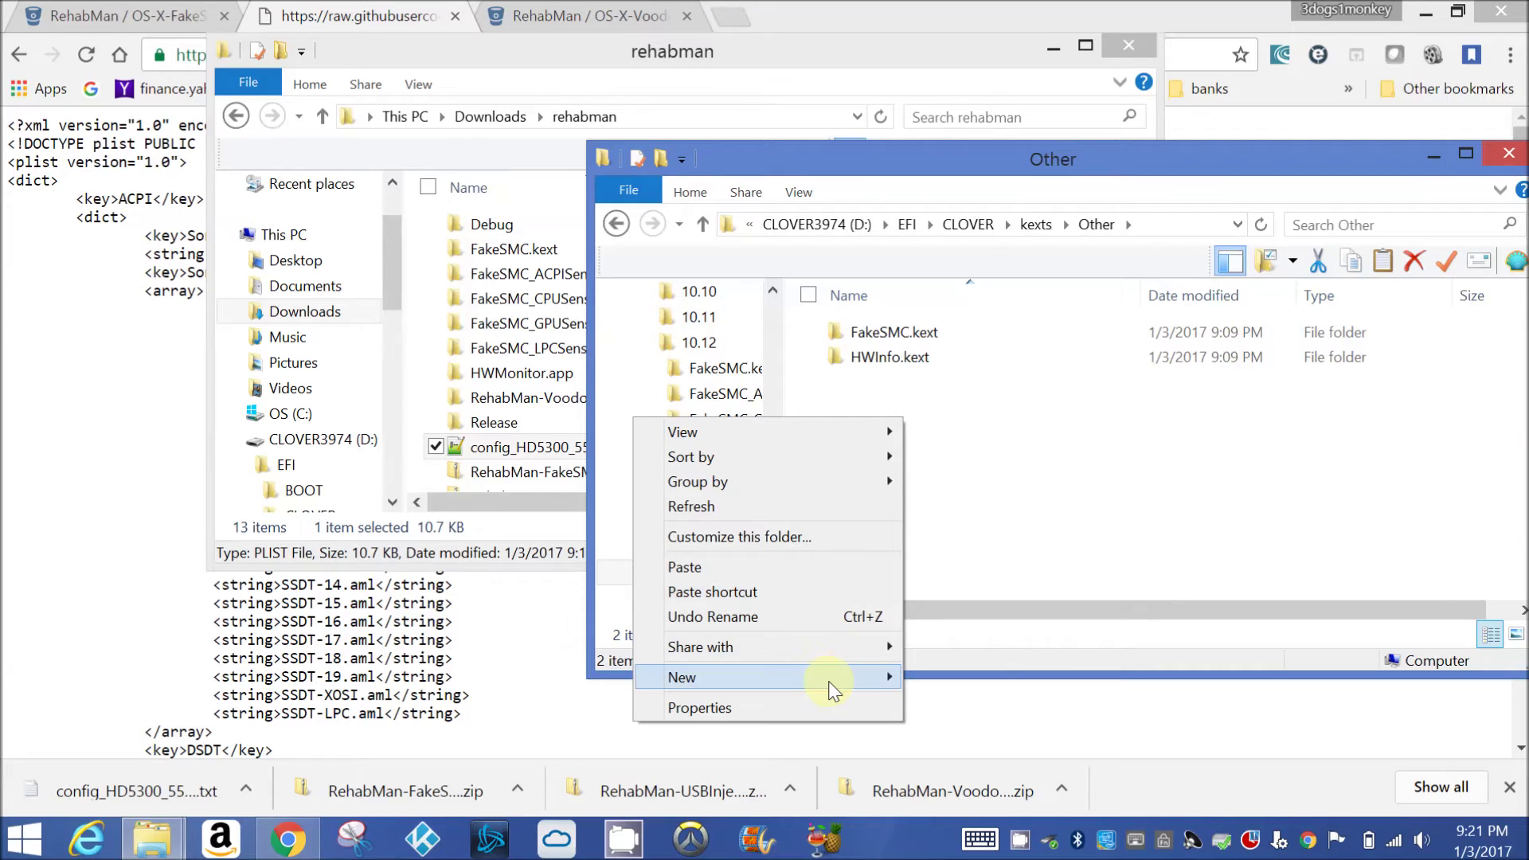
pyautogui.moveTo(840, 686)
pyautogui.click(443, 503)
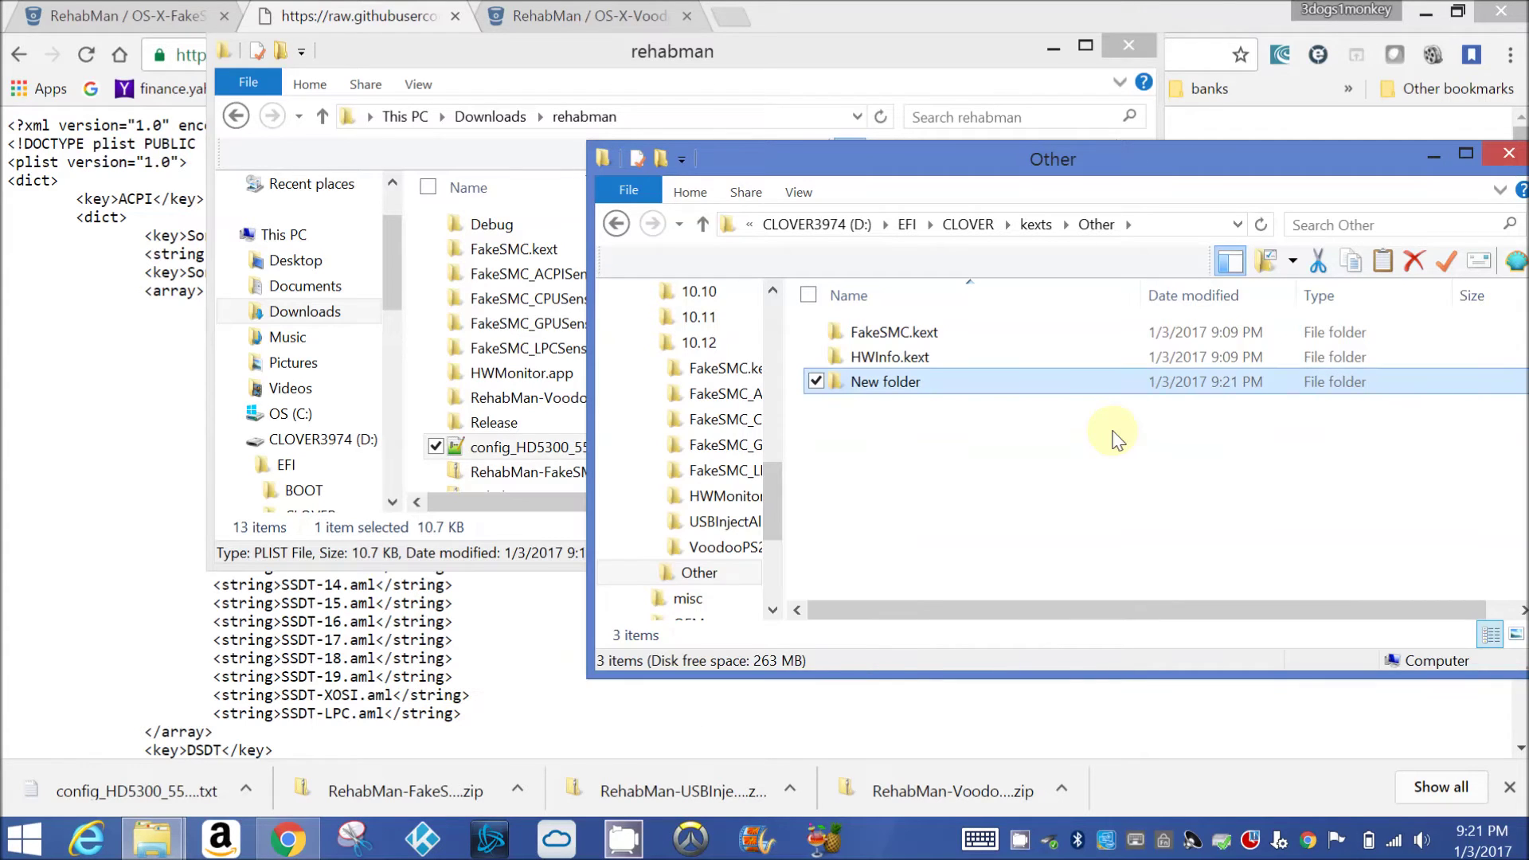
# Move FakeSMC.kext and HWInfo.kext into the New folder
pyautogui.click(909, 355)
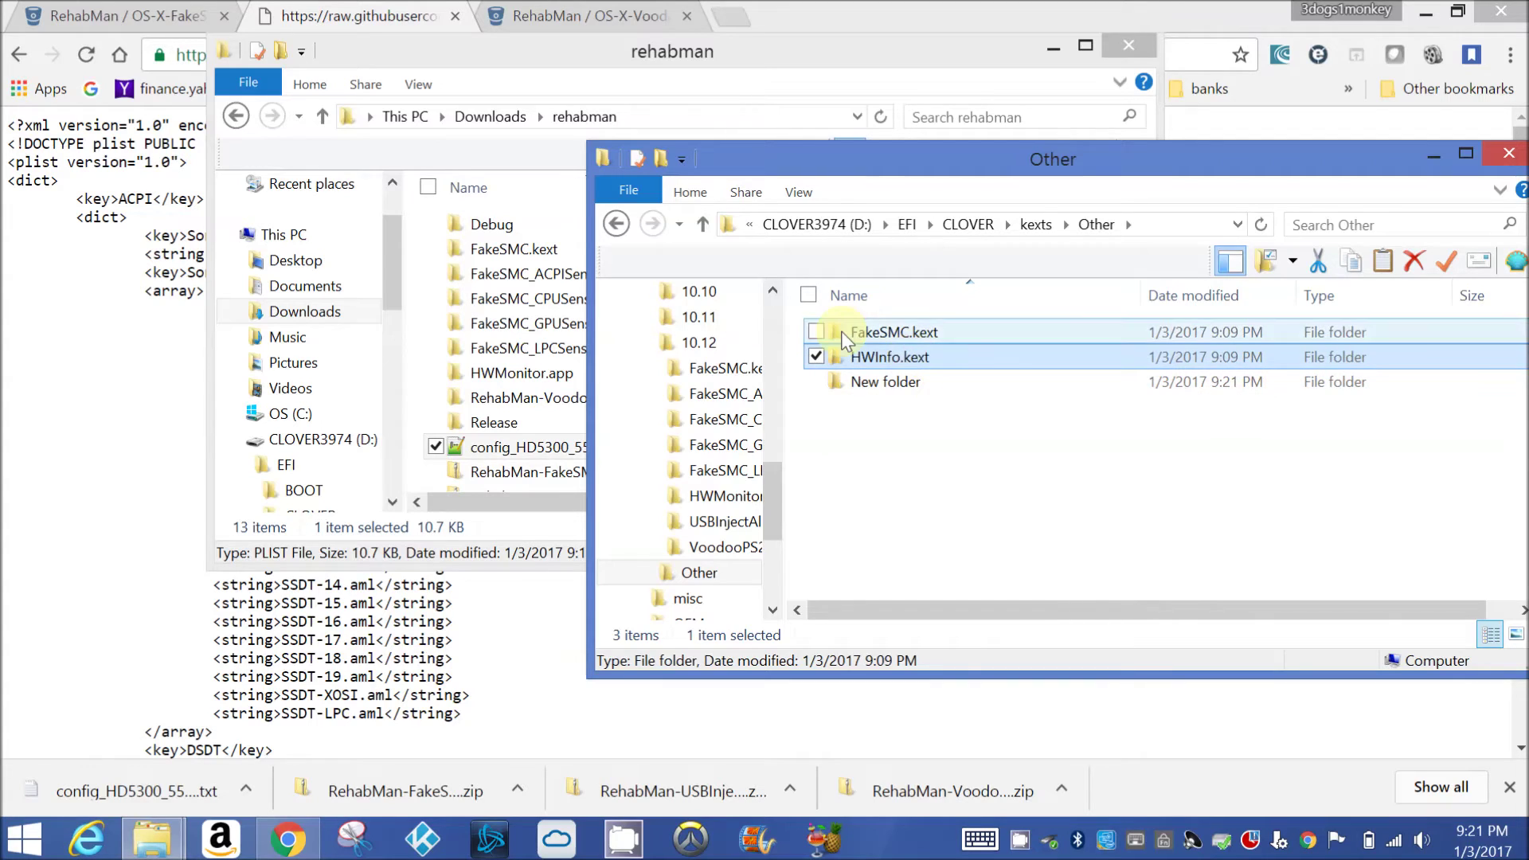
pyautogui.click(818, 332)
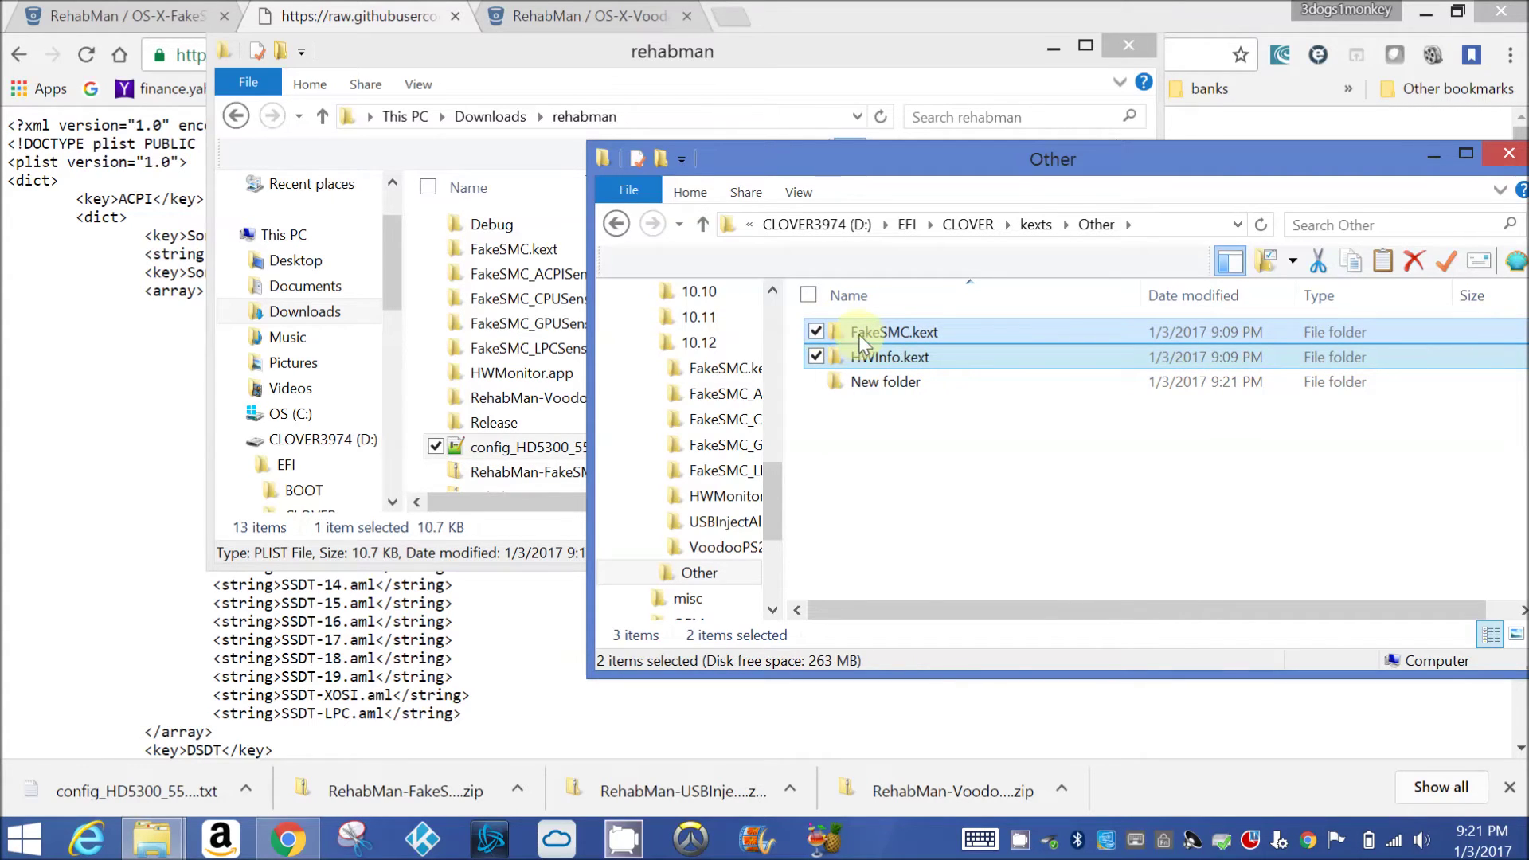
pyautogui.moveTo(864, 338); pyautogui.dragTo(887, 386)
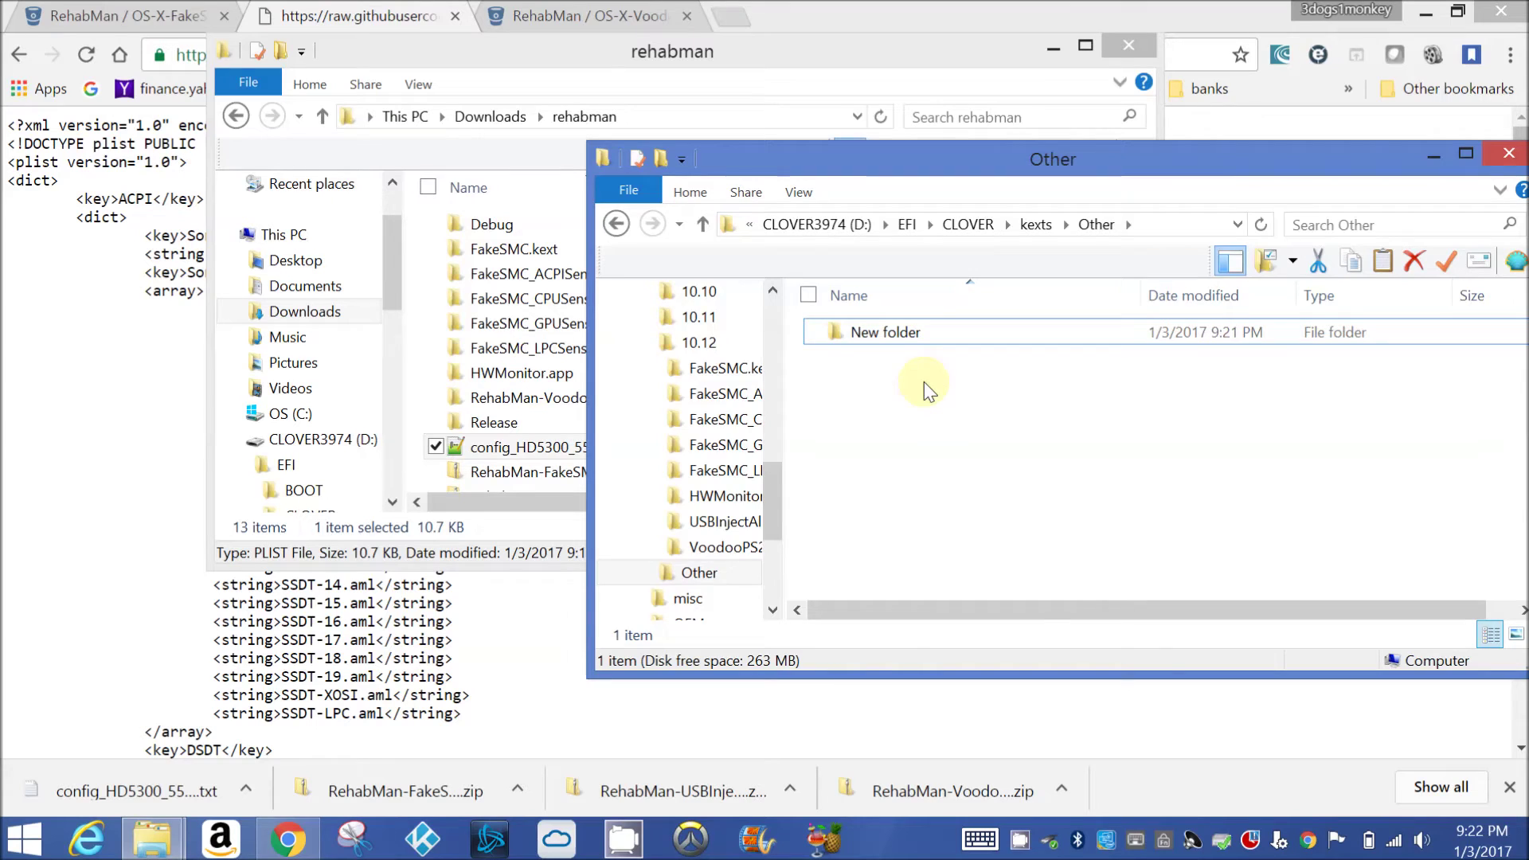
pyautogui.click(973, 224)
# Paste the seven dellacpi DSDT/SSDT .aml files into EFI\CLOVER\ACPI\patched
pyautogui.doubleClick(874, 329)
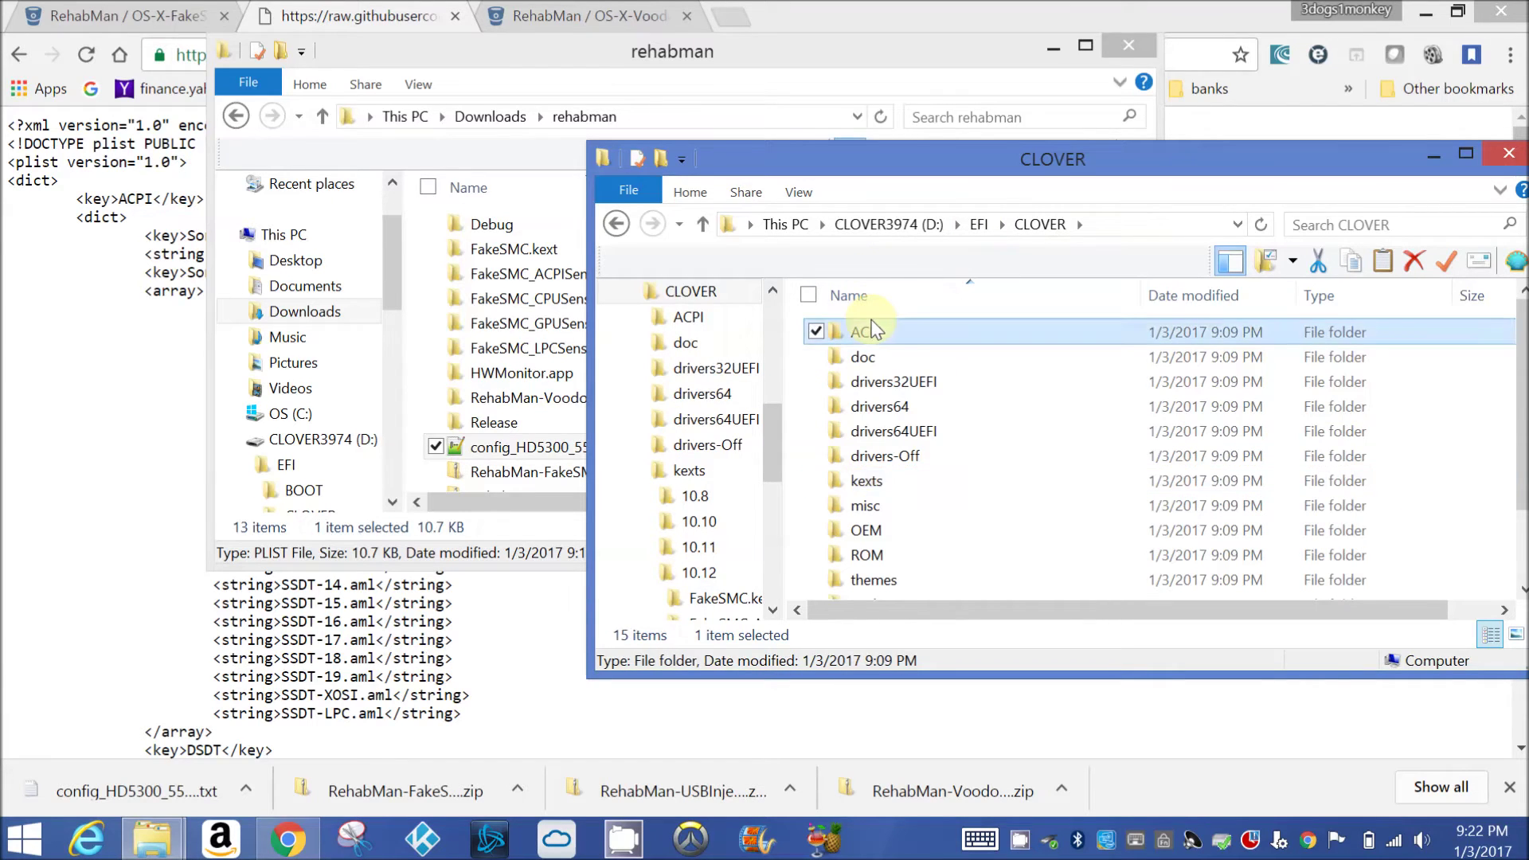
pyautogui.doubleClick(884, 358)
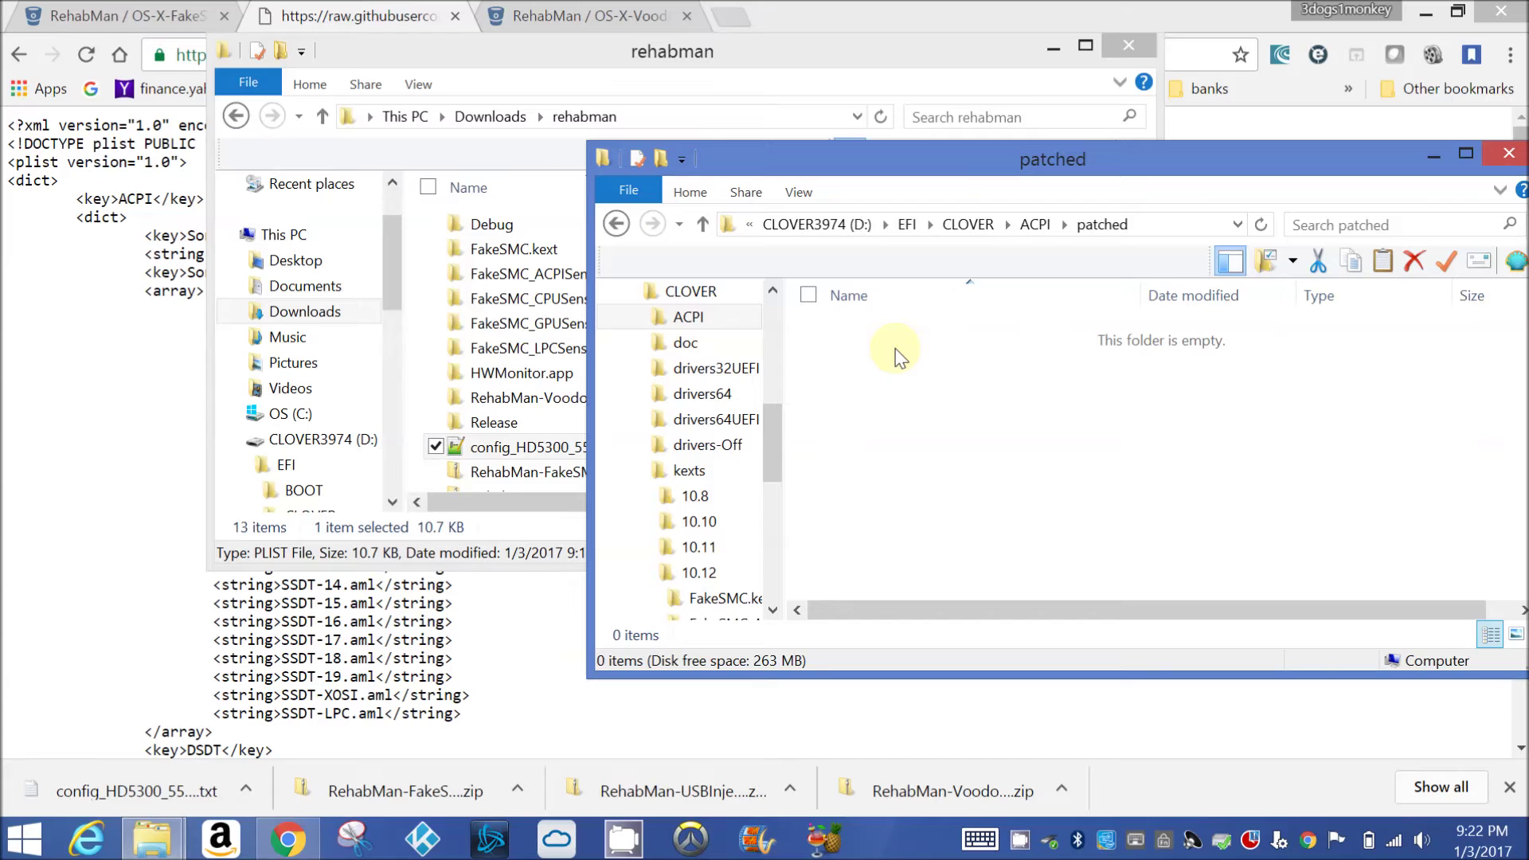
pyautogui.hotkey('alt', 'Tab')
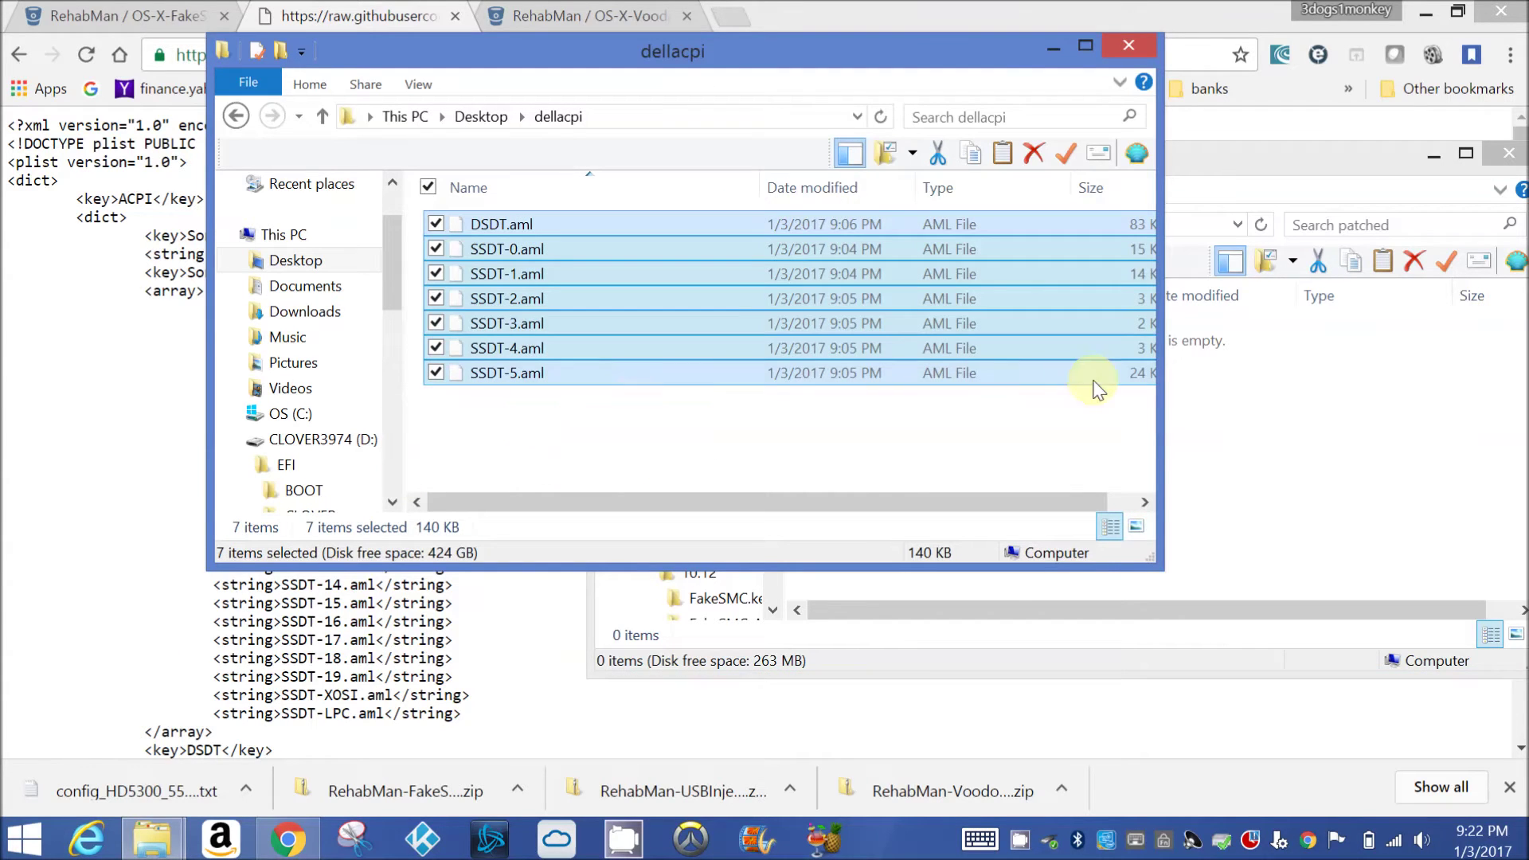
pyautogui.click(1260, 403)
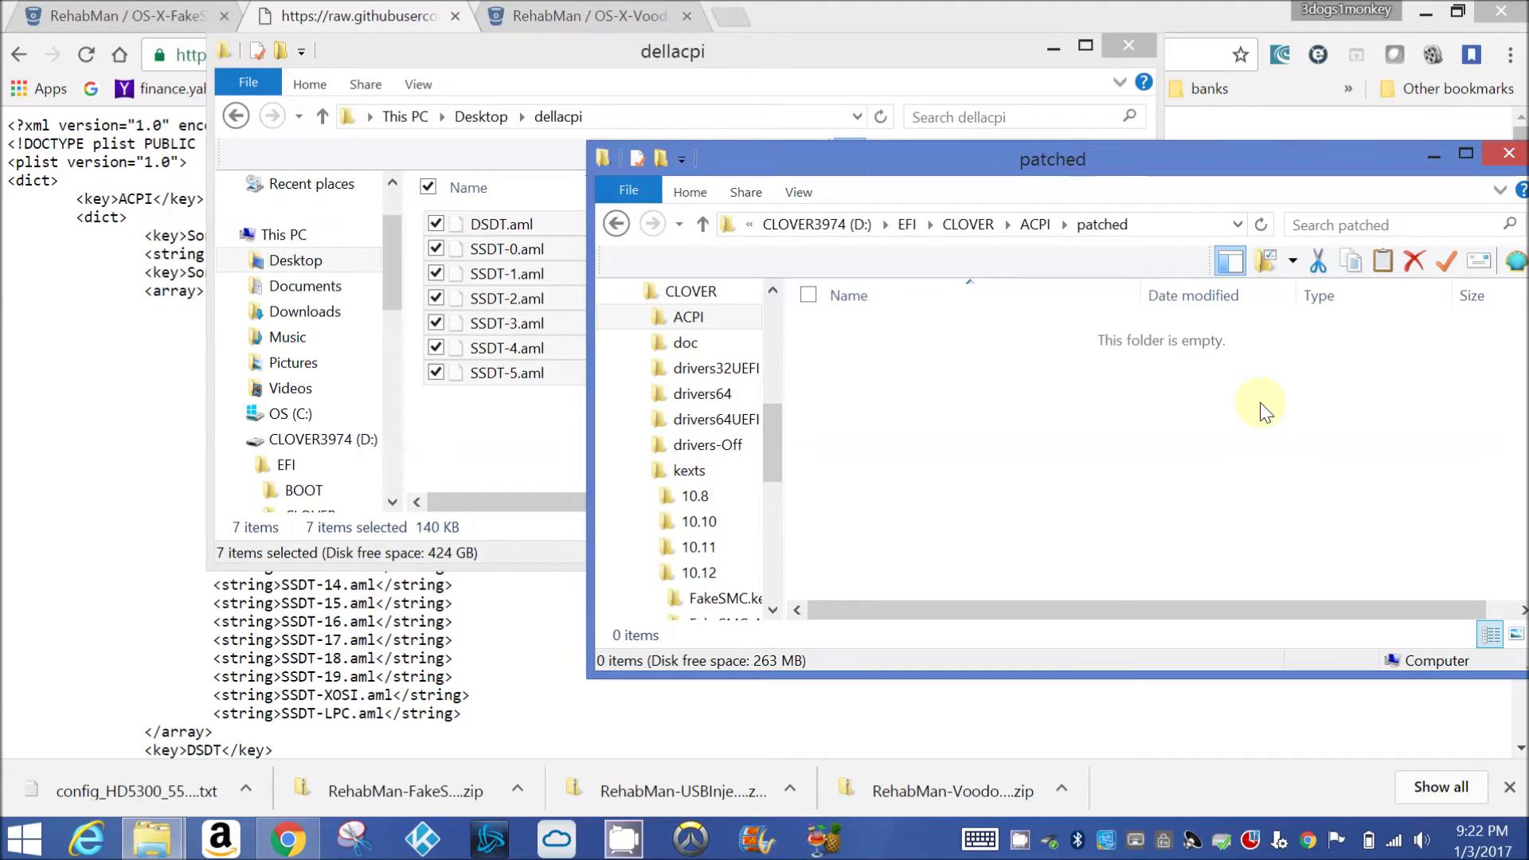
pyautogui.hotkey('ctrl', 'v')
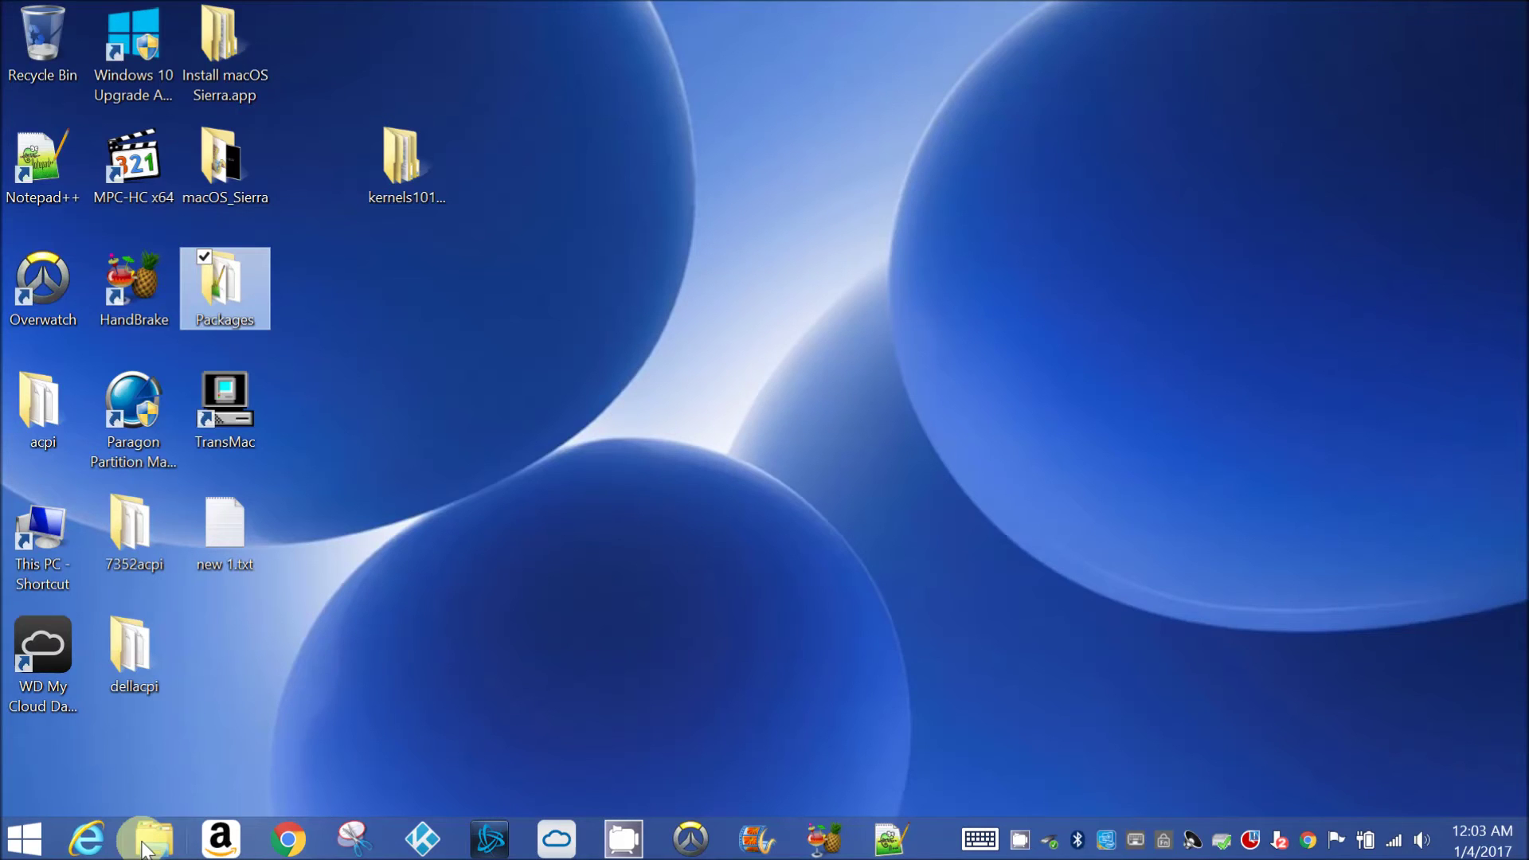
# In D:\EFI\CLOVER, rename the original config.plist to configorg.plist
pyautogui.click(147, 842)
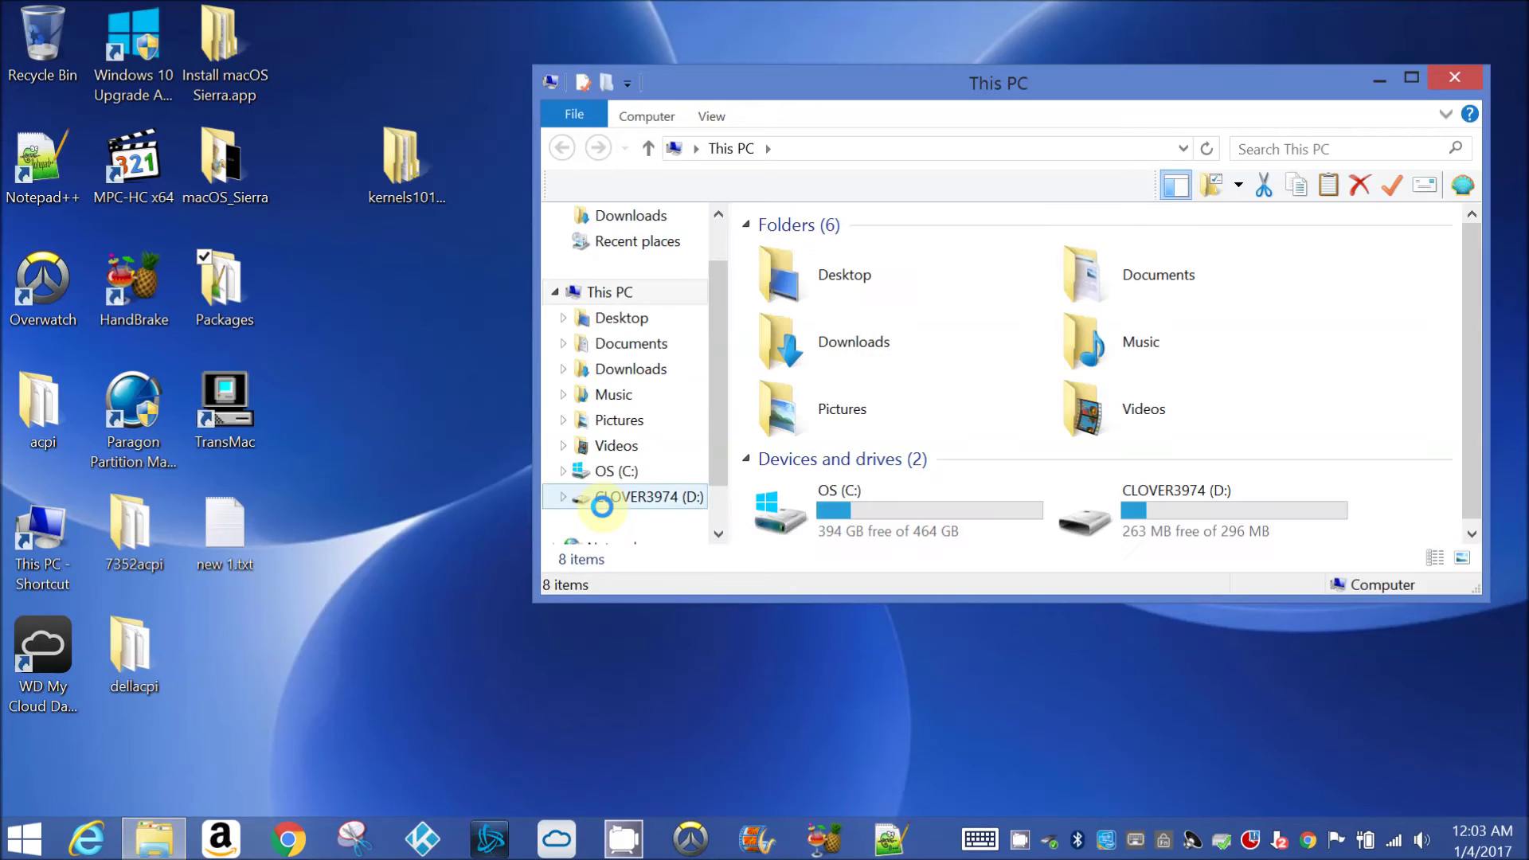
pyautogui.click(643, 500)
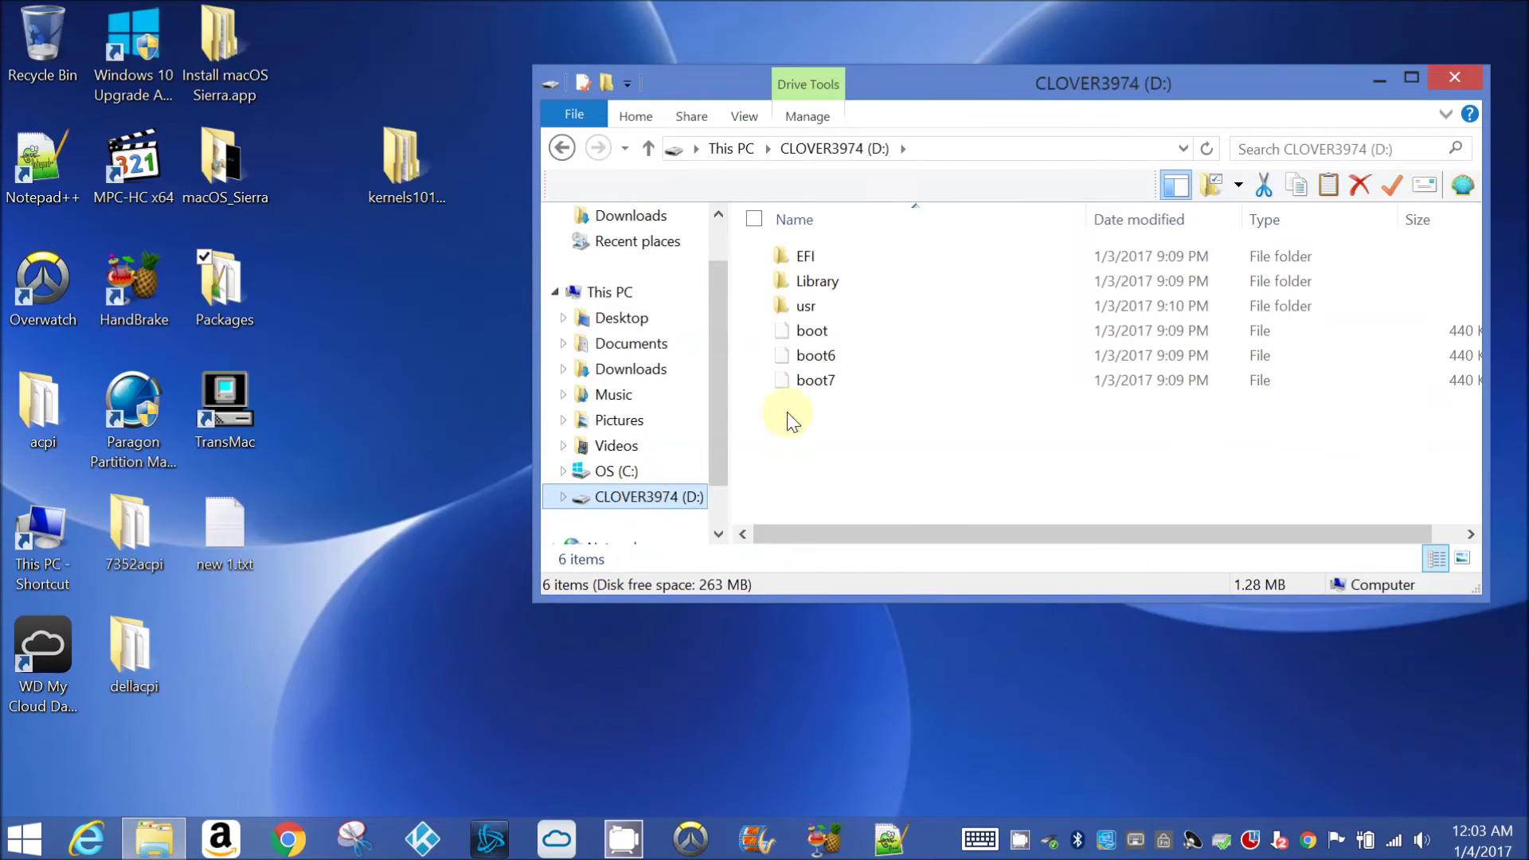
pyautogui.doubleClick(836, 256)
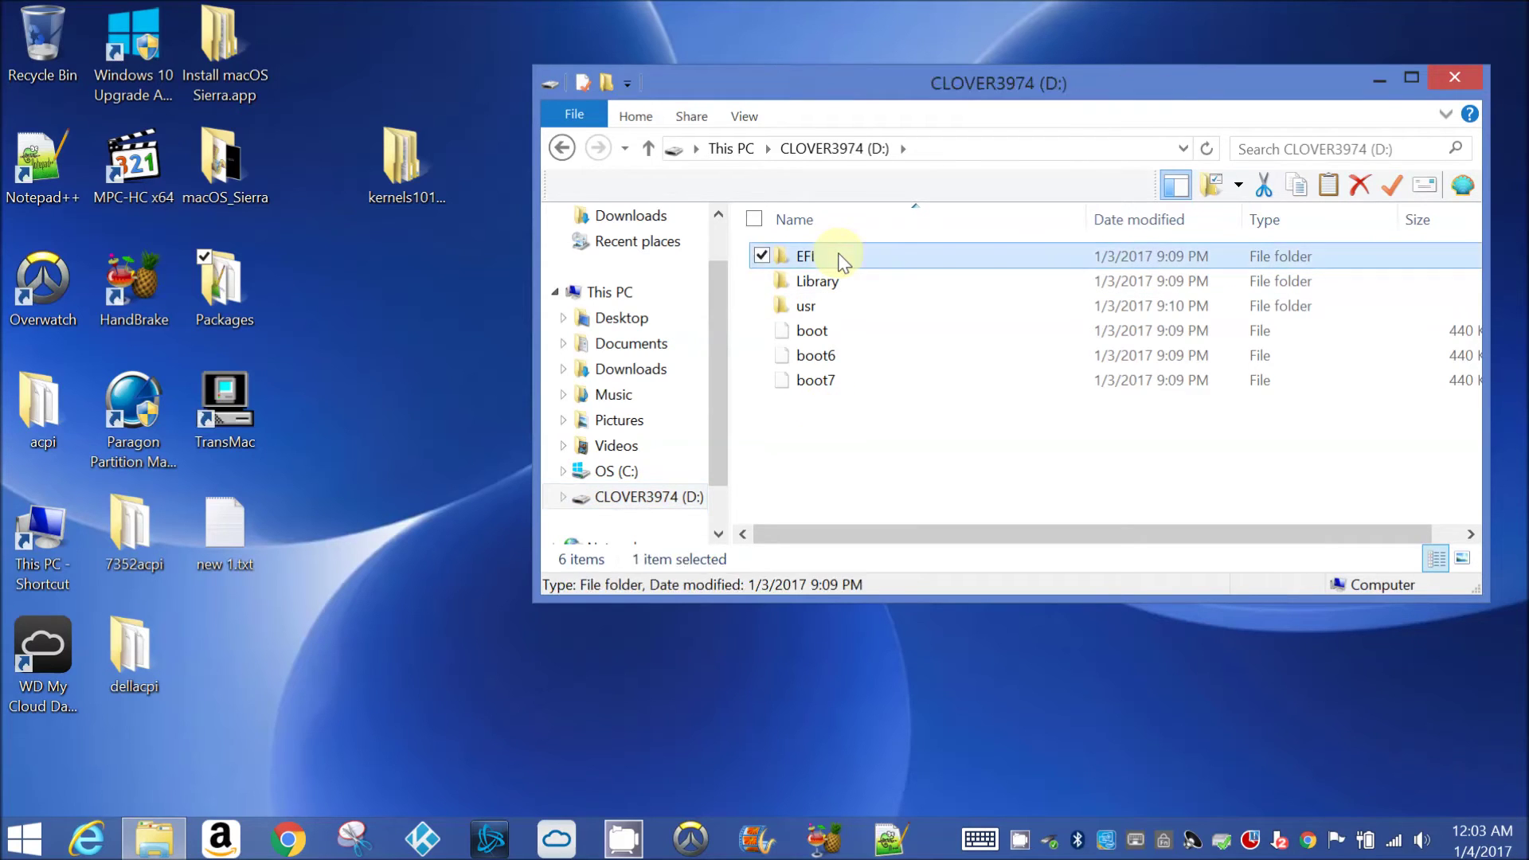
pyautogui.doubleClick(836, 256)
pyautogui.click(842, 494)
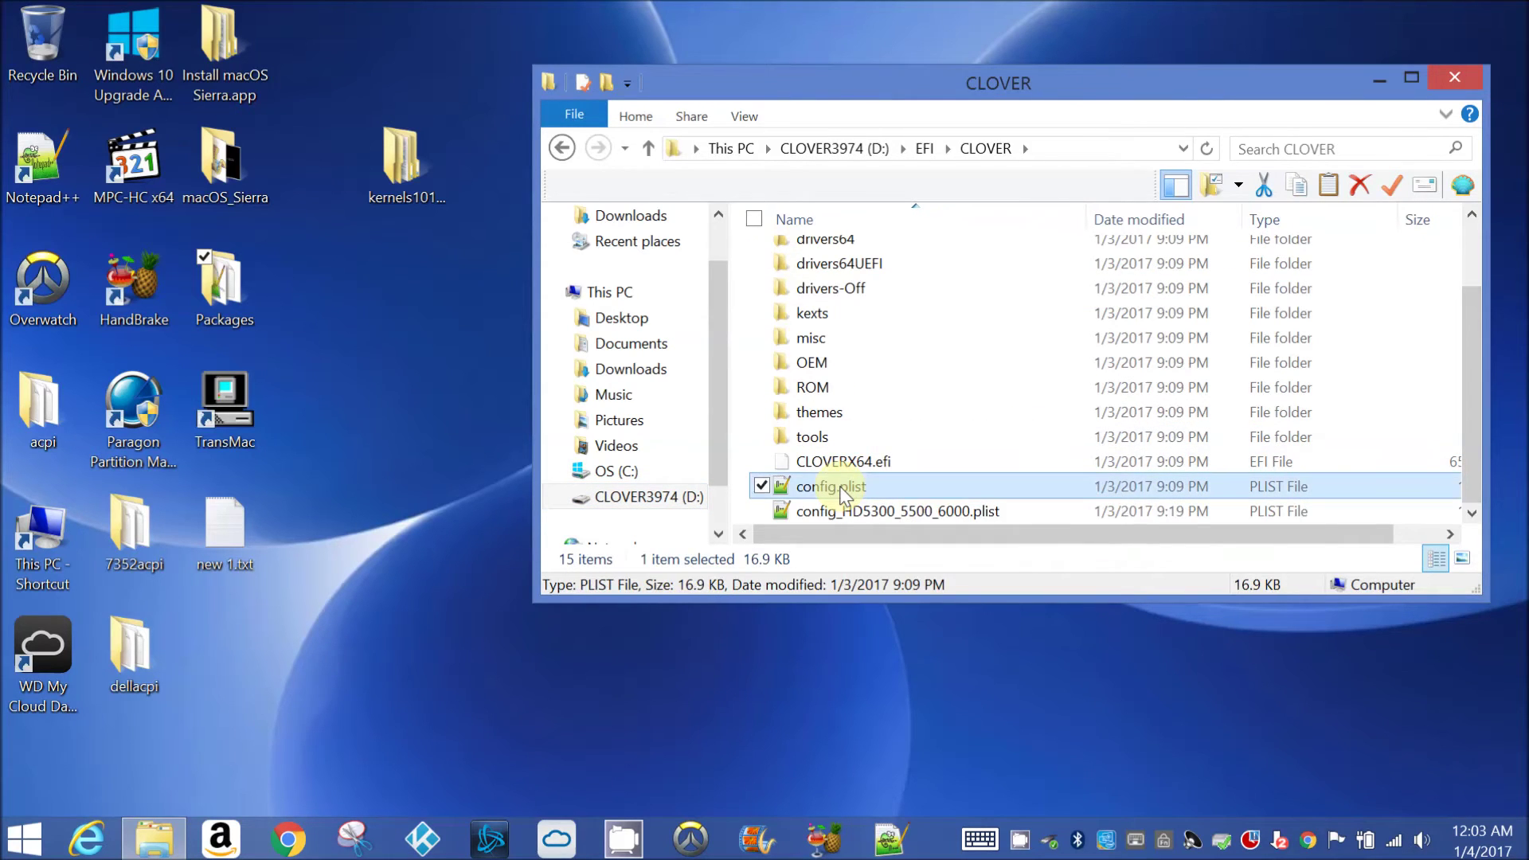
pyautogui.click(838, 490)
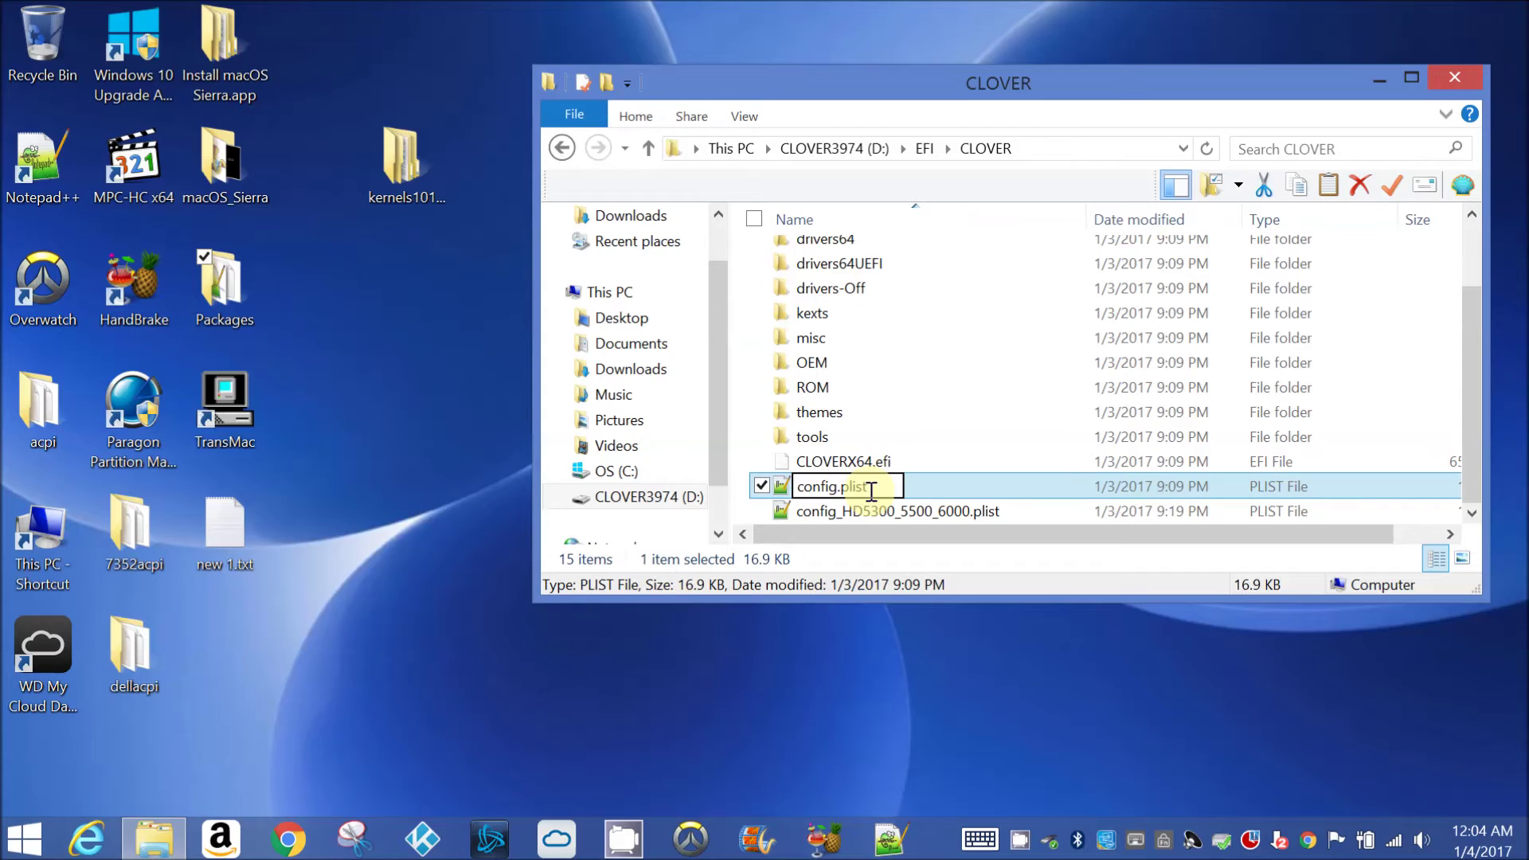
pyautogui.write('org')
pyautogui.press('Return')
# Rename config_HD5300_5500_6000.plist to config.plist
pyautogui.click(851, 510)
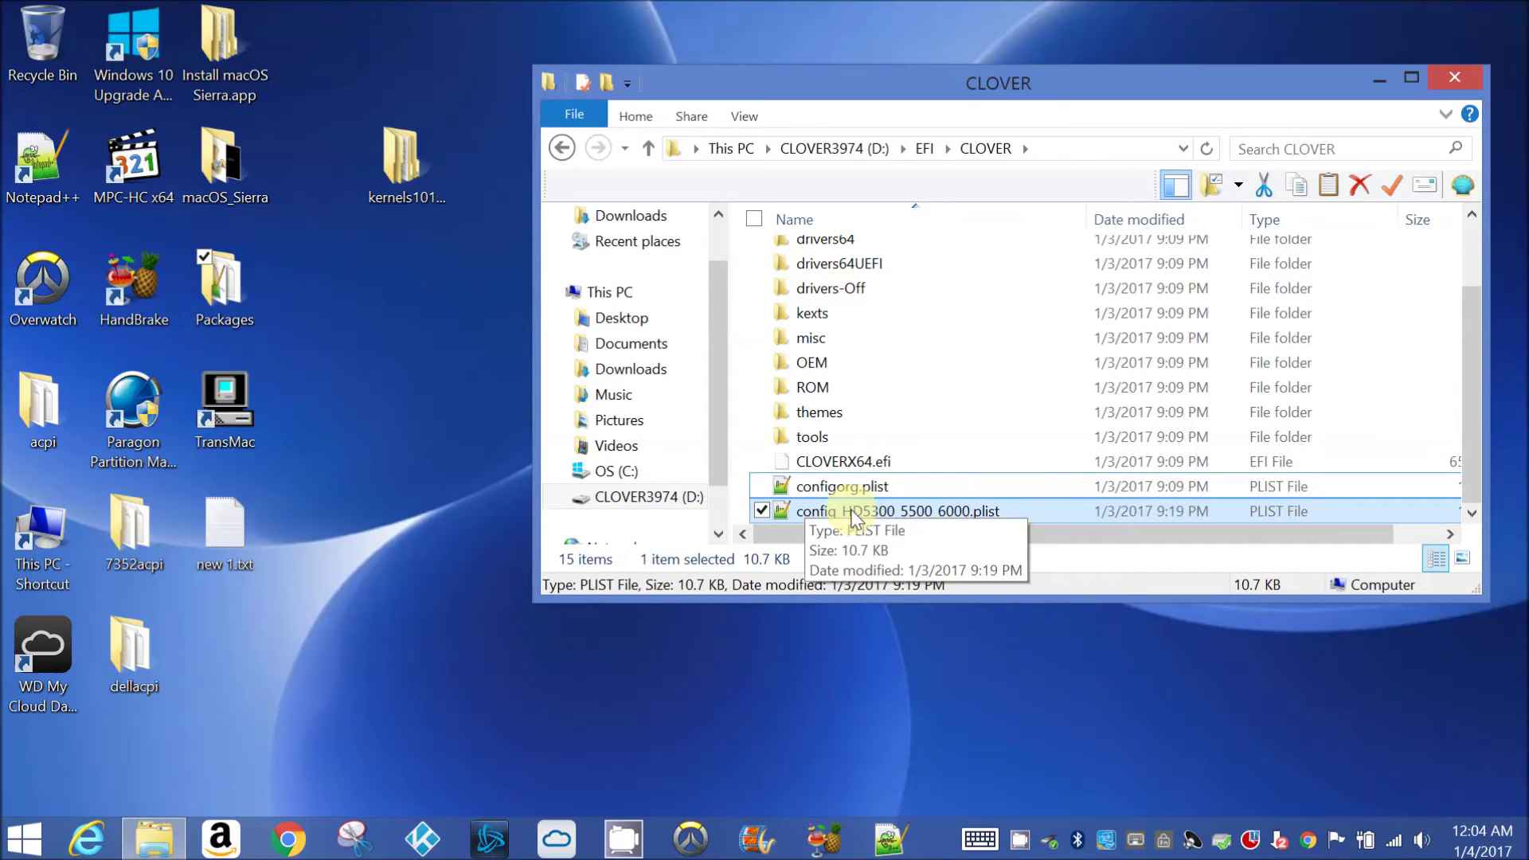
pyautogui.rightClick(851, 508)
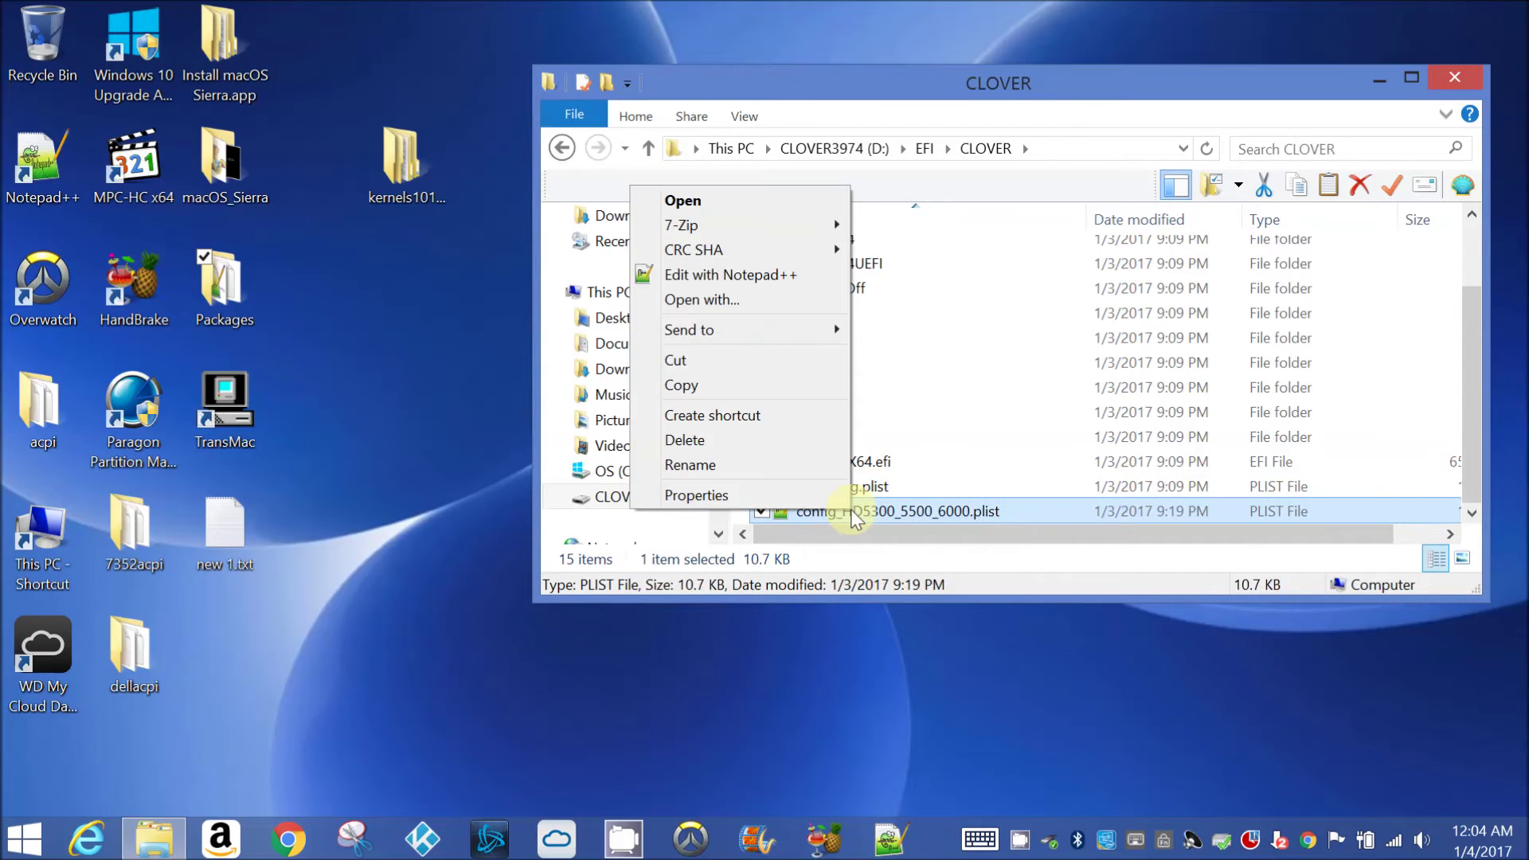
pyautogui.click(797, 462)
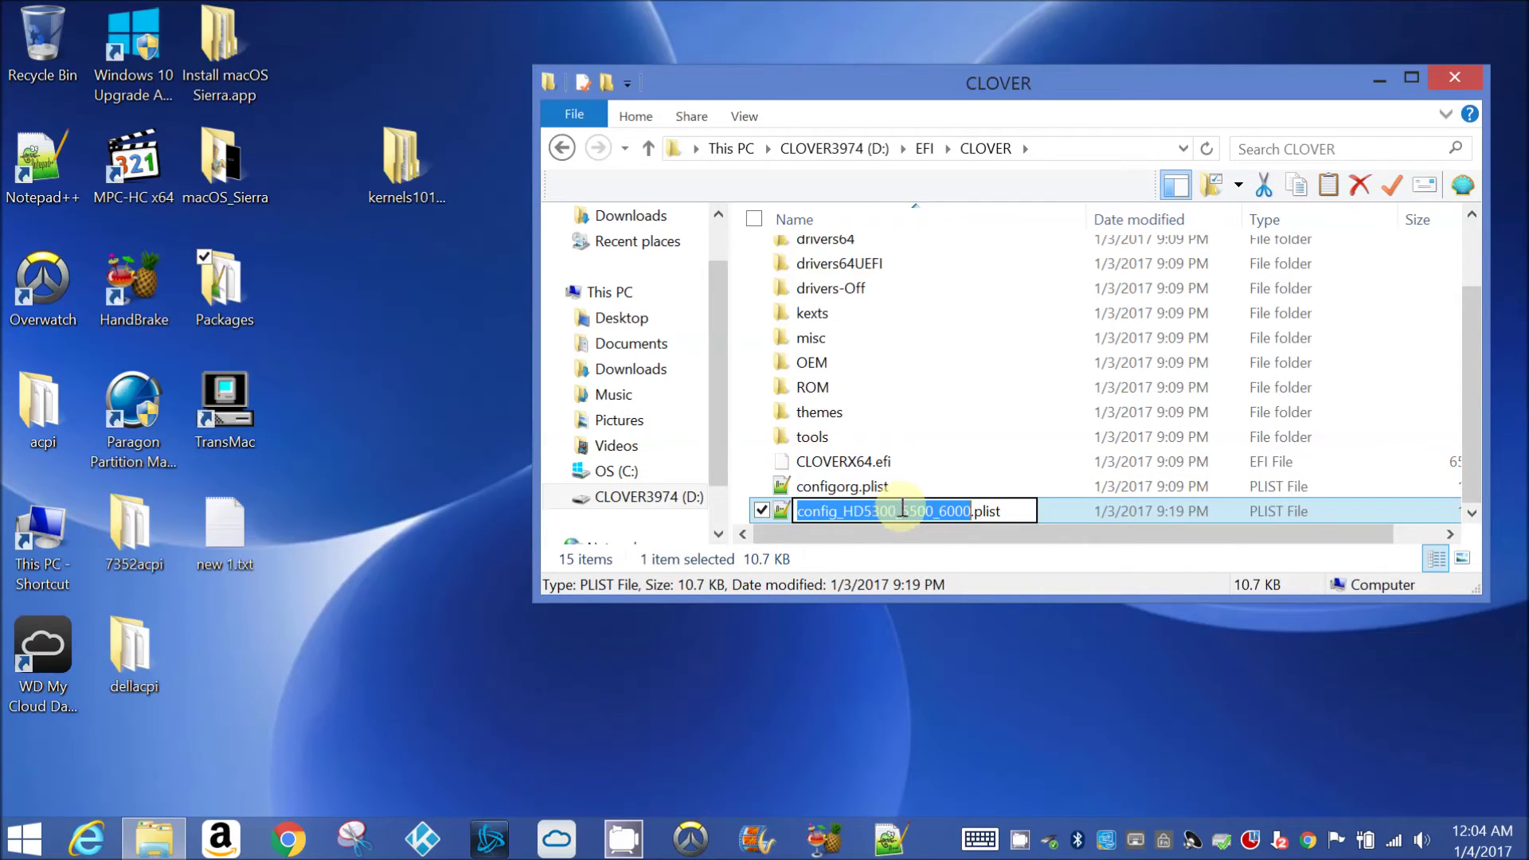
pyautogui.click(897, 511)
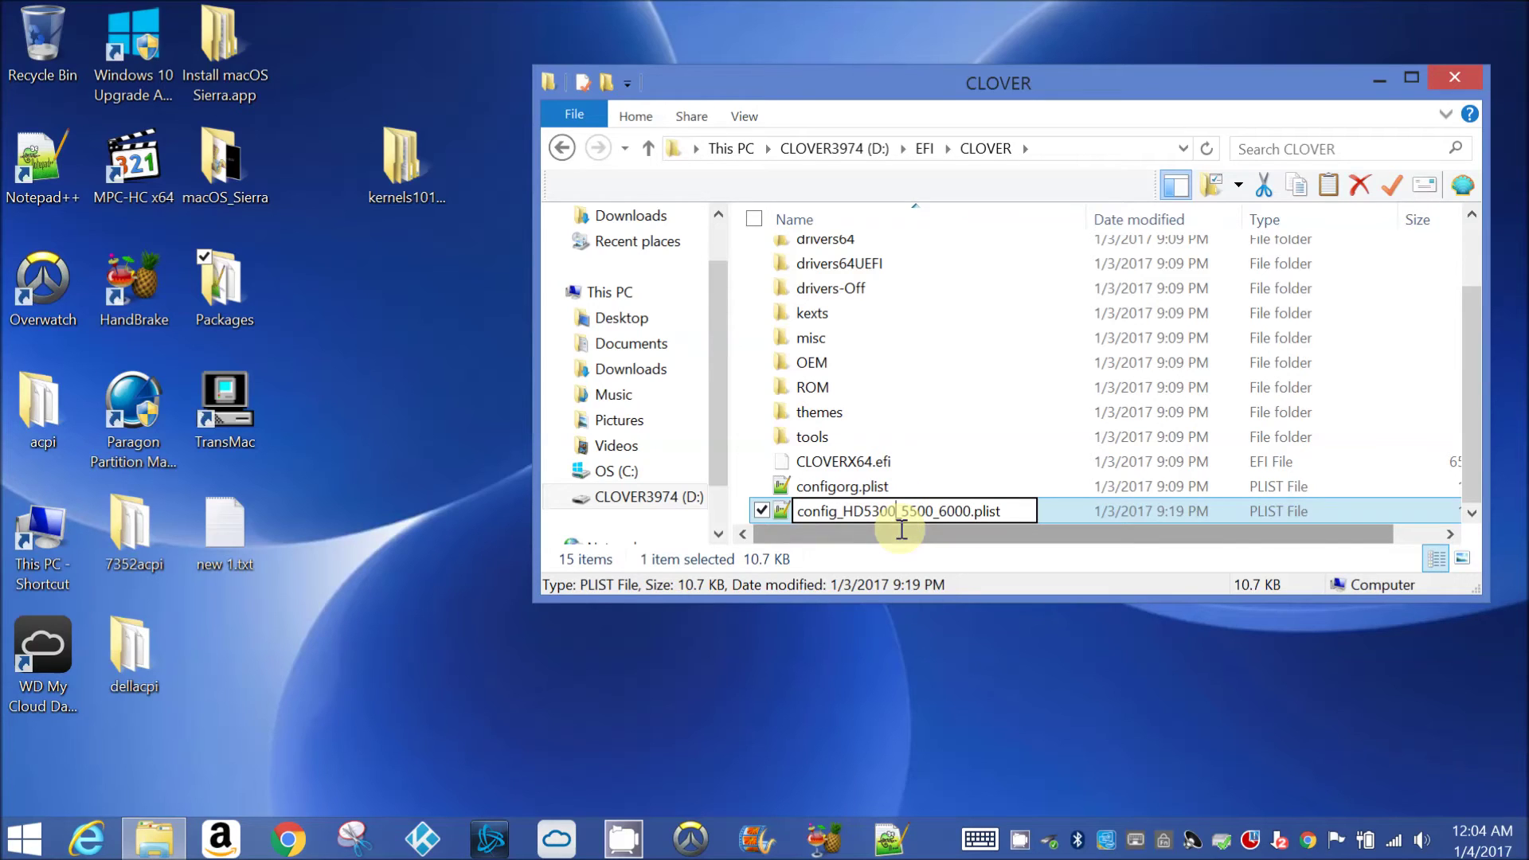
pyautogui.click(971, 510)
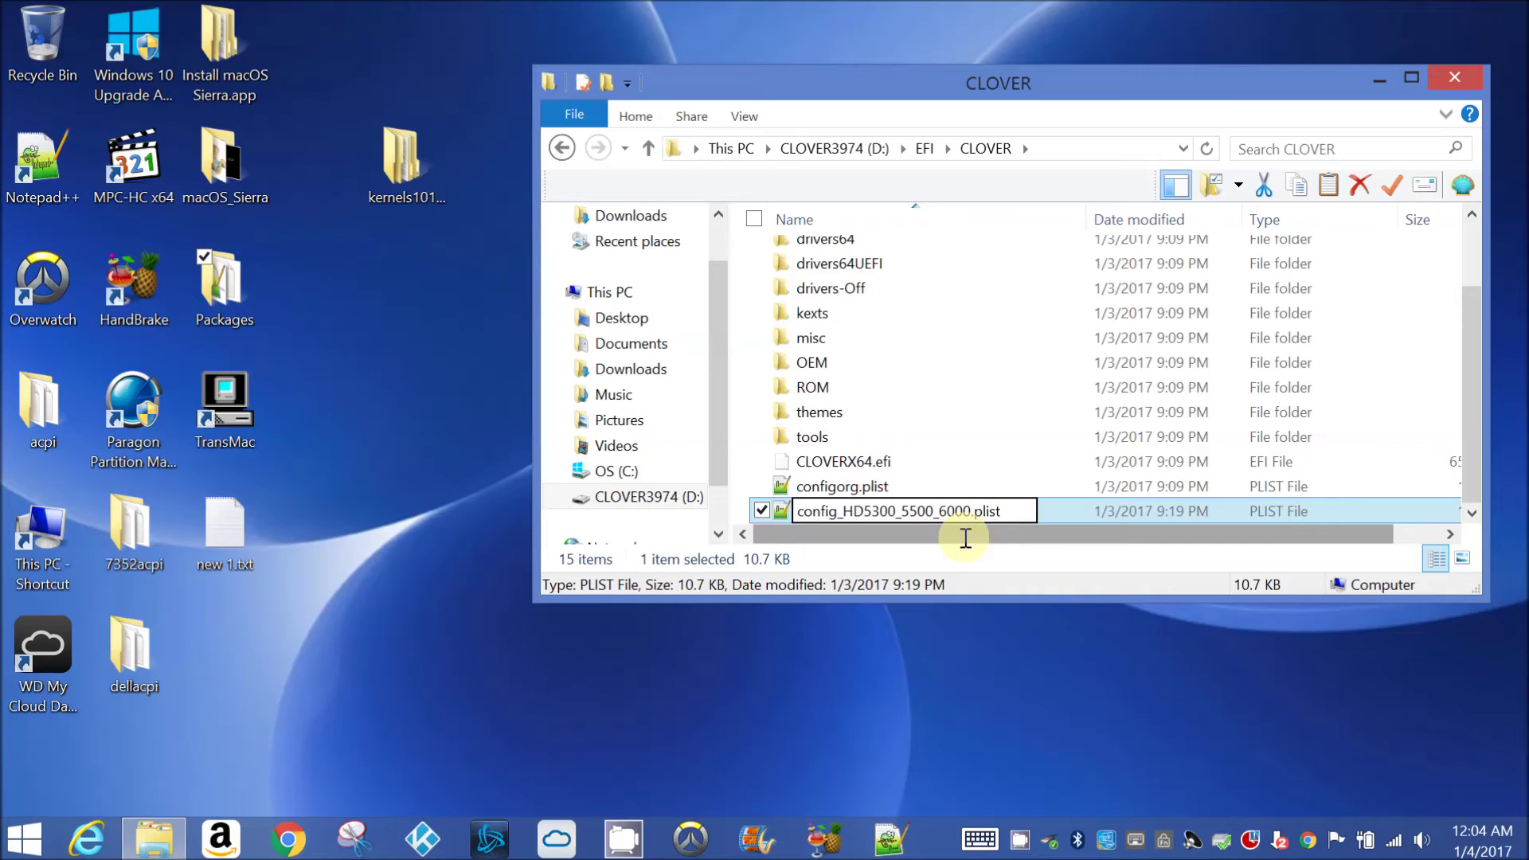
pyautogui.press('BackSpace')
pyautogui.press('BackSpace')
pyautogui.press('BackSpace')
pyautogui.press('BackSpace')
pyautogui.press('BackSpace')
pyautogui.press('BackSpace')
pyautogui.press('BackSpace')
pyautogui.press('BackSpace')
pyautogui.press('BackSpace')
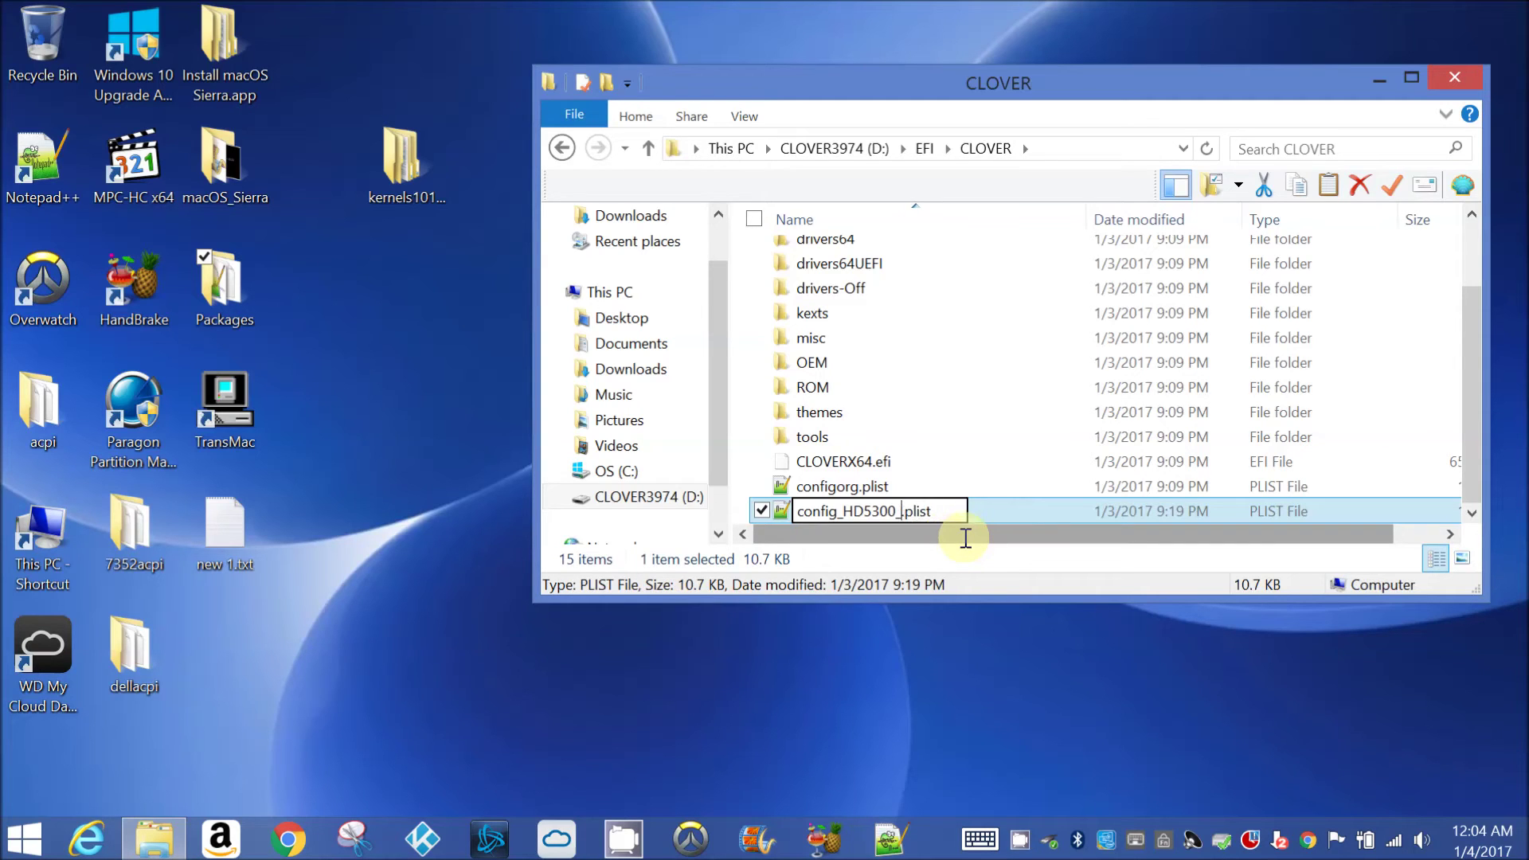
pyautogui.press('BackSpace')
pyautogui.press('BackSpace')
pyautogui.press('BackSpace')
pyautogui.press('BackSpace')
pyautogui.press('BackSpace')
pyautogui.press('BackSpace')
pyautogui.press('BackSpace')
pyautogui.press('BackSpace')
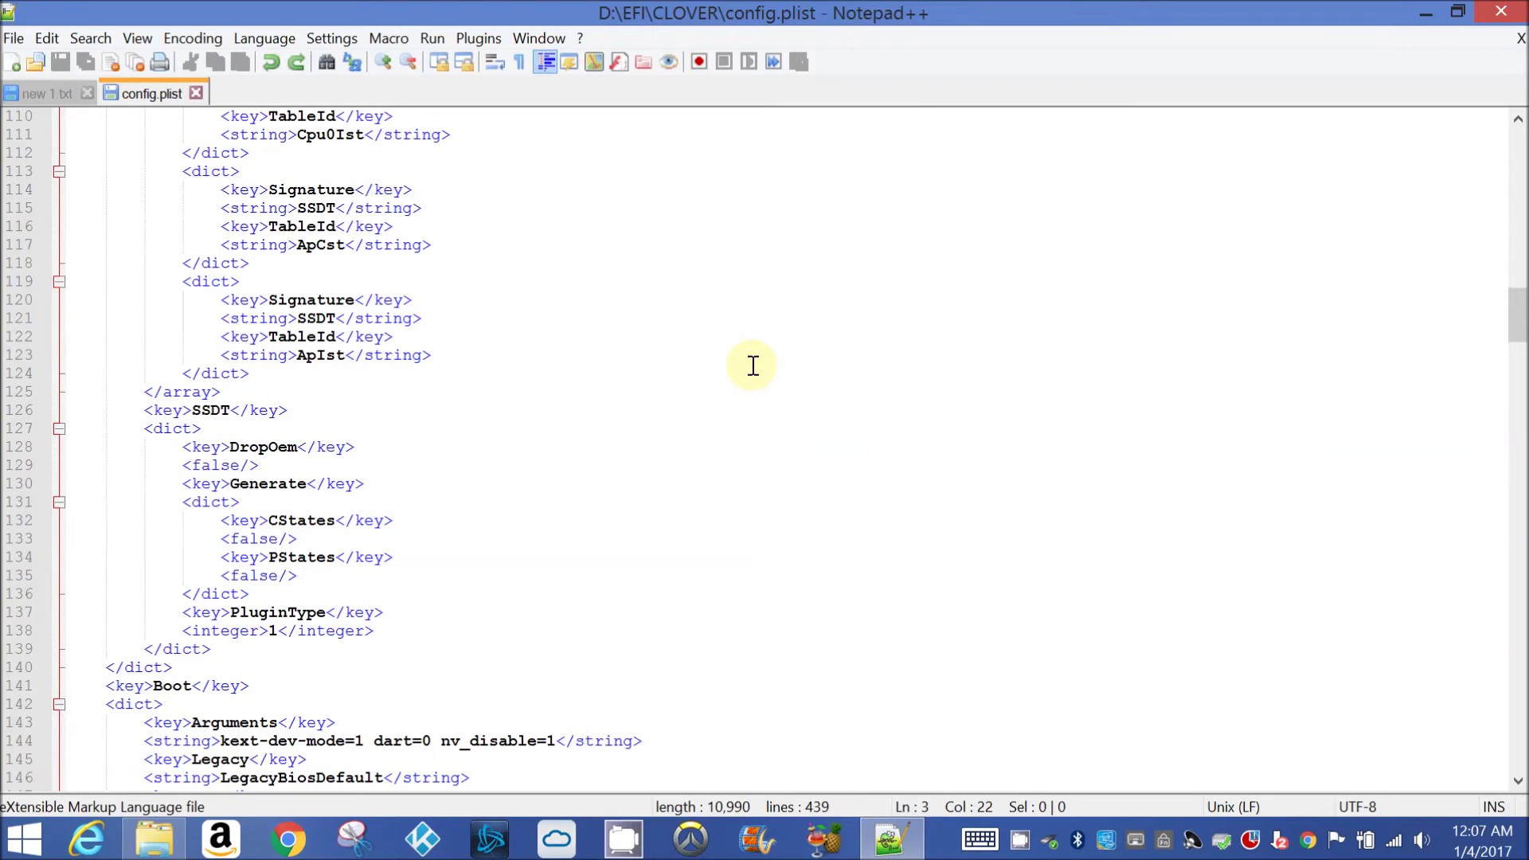
# Replace nv_disable=1 with -v so Boot Arguments read kext-dev-mode=1 dart=0 -v
pyautogui.scroll(-2, 752, 366)
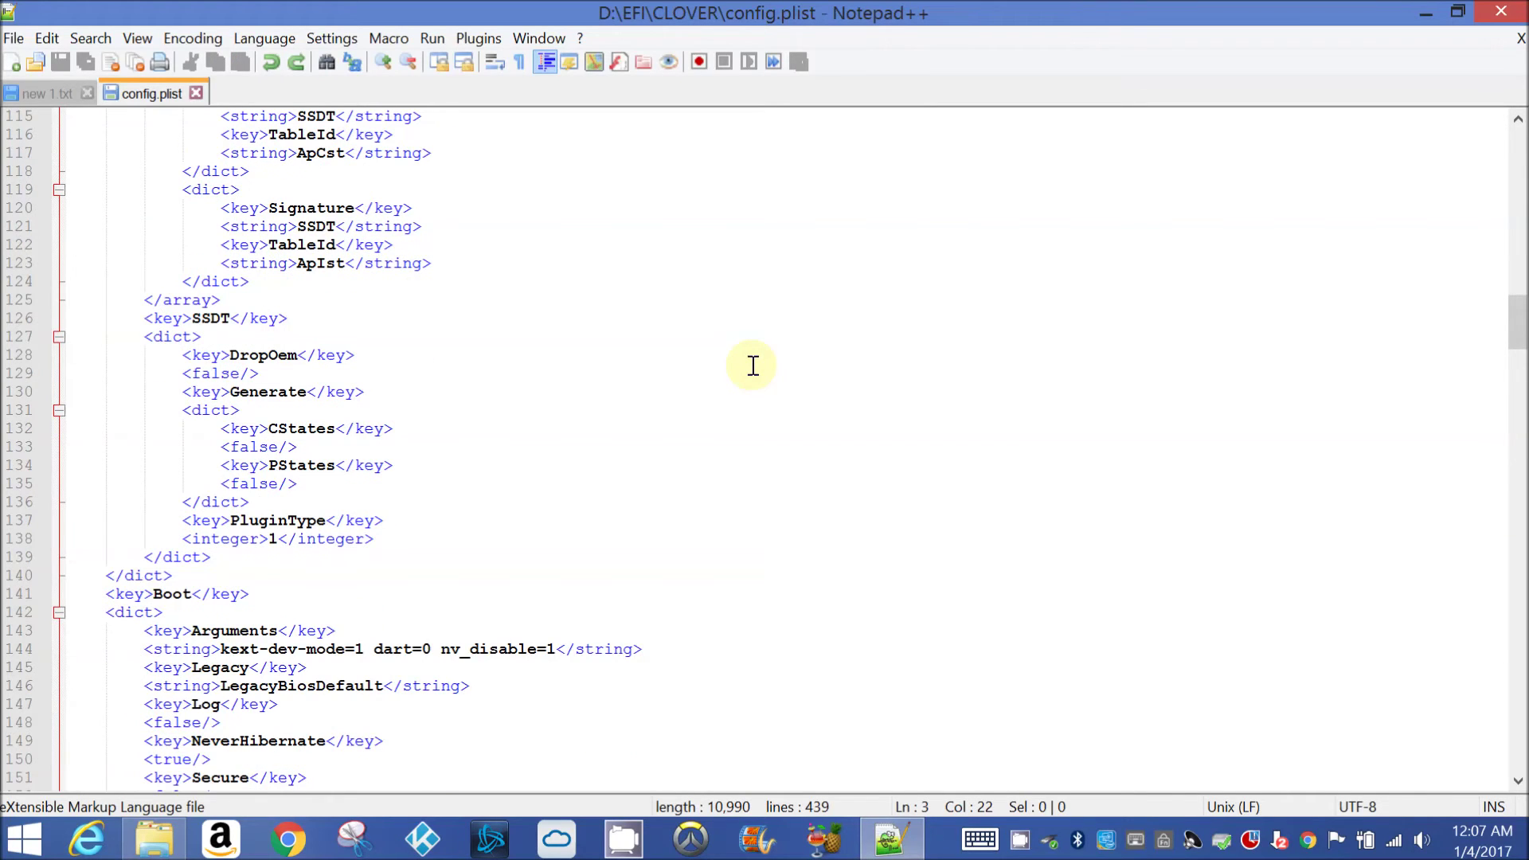
pyautogui.scroll(-2, 498, 549)
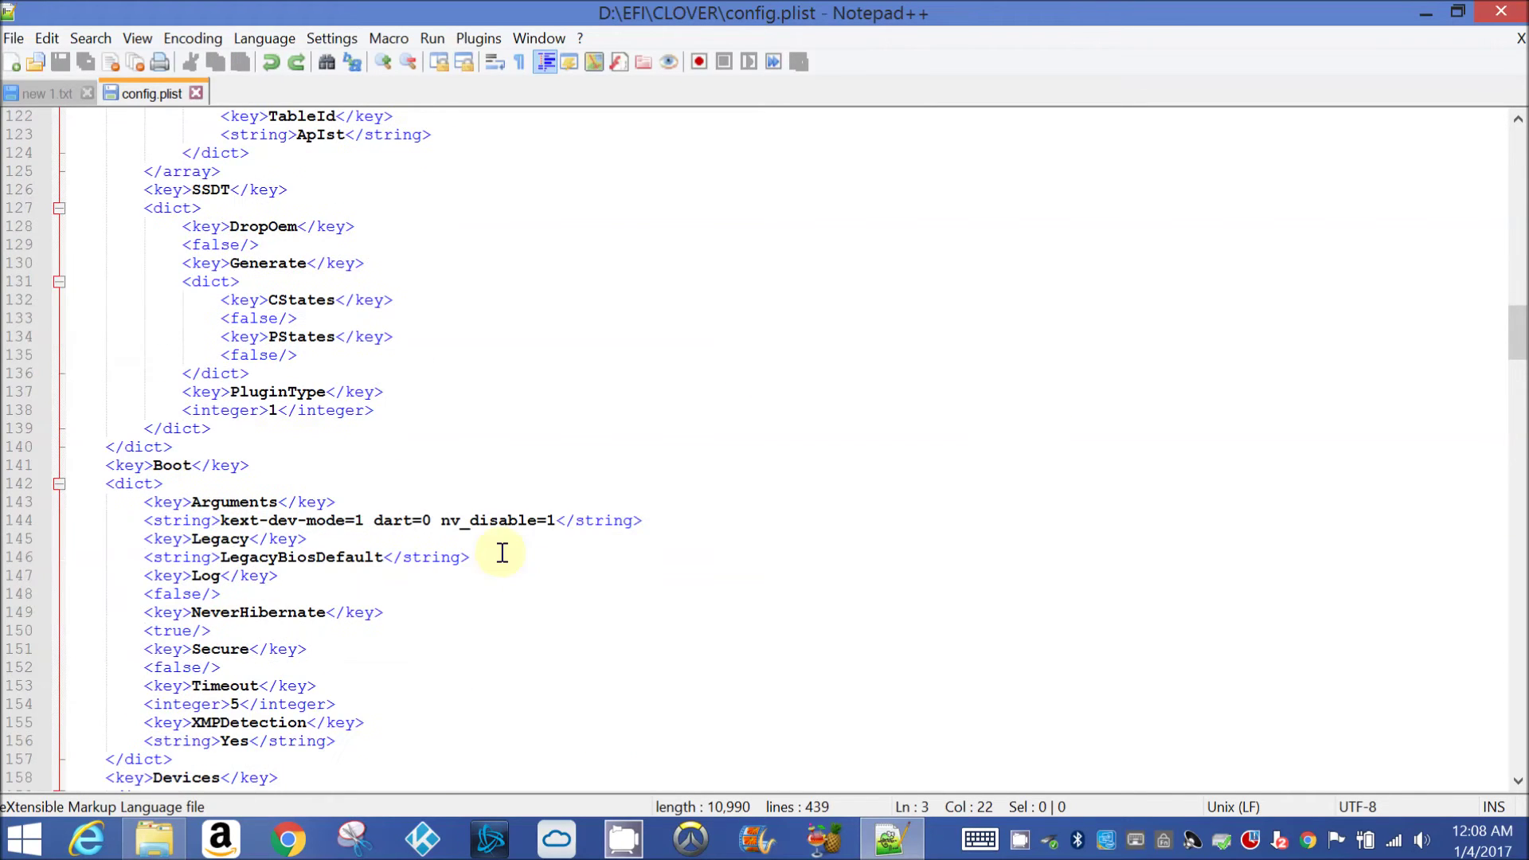
pyautogui.click(557, 520)
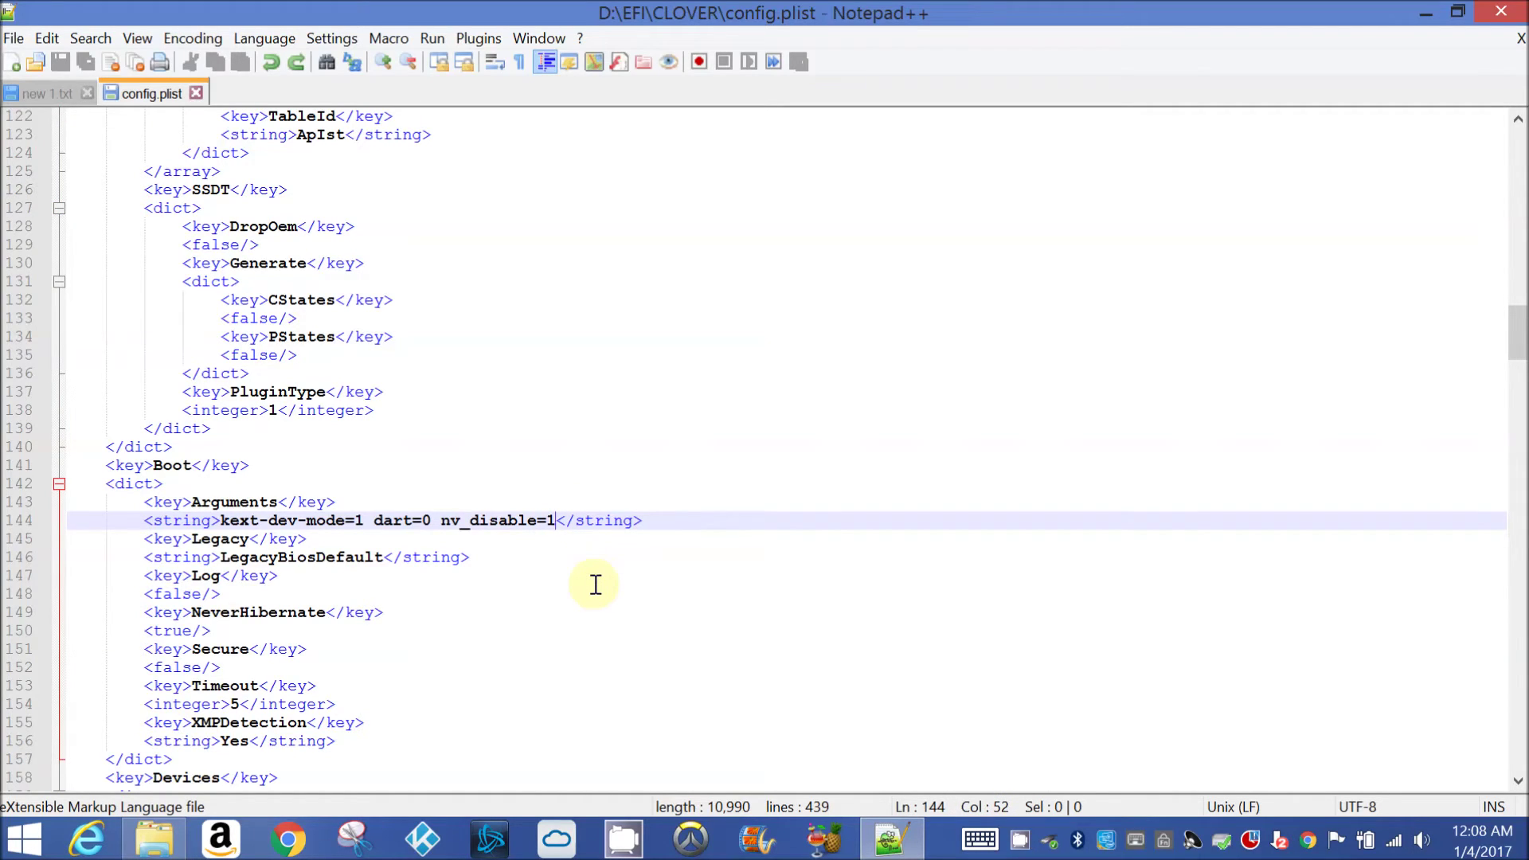
pyautogui.press('BackSpace')
pyautogui.press('BackSpace')
pyautogui.press('BackSpace')
pyautogui.press('BackSpace')
pyautogui.press('BackSpace')
pyautogui.press('BackSpace')
pyautogui.press('BackSpace')
pyautogui.press('BackSpace')
pyautogui.press('BackSpace')
pyautogui.press('BackSpace')
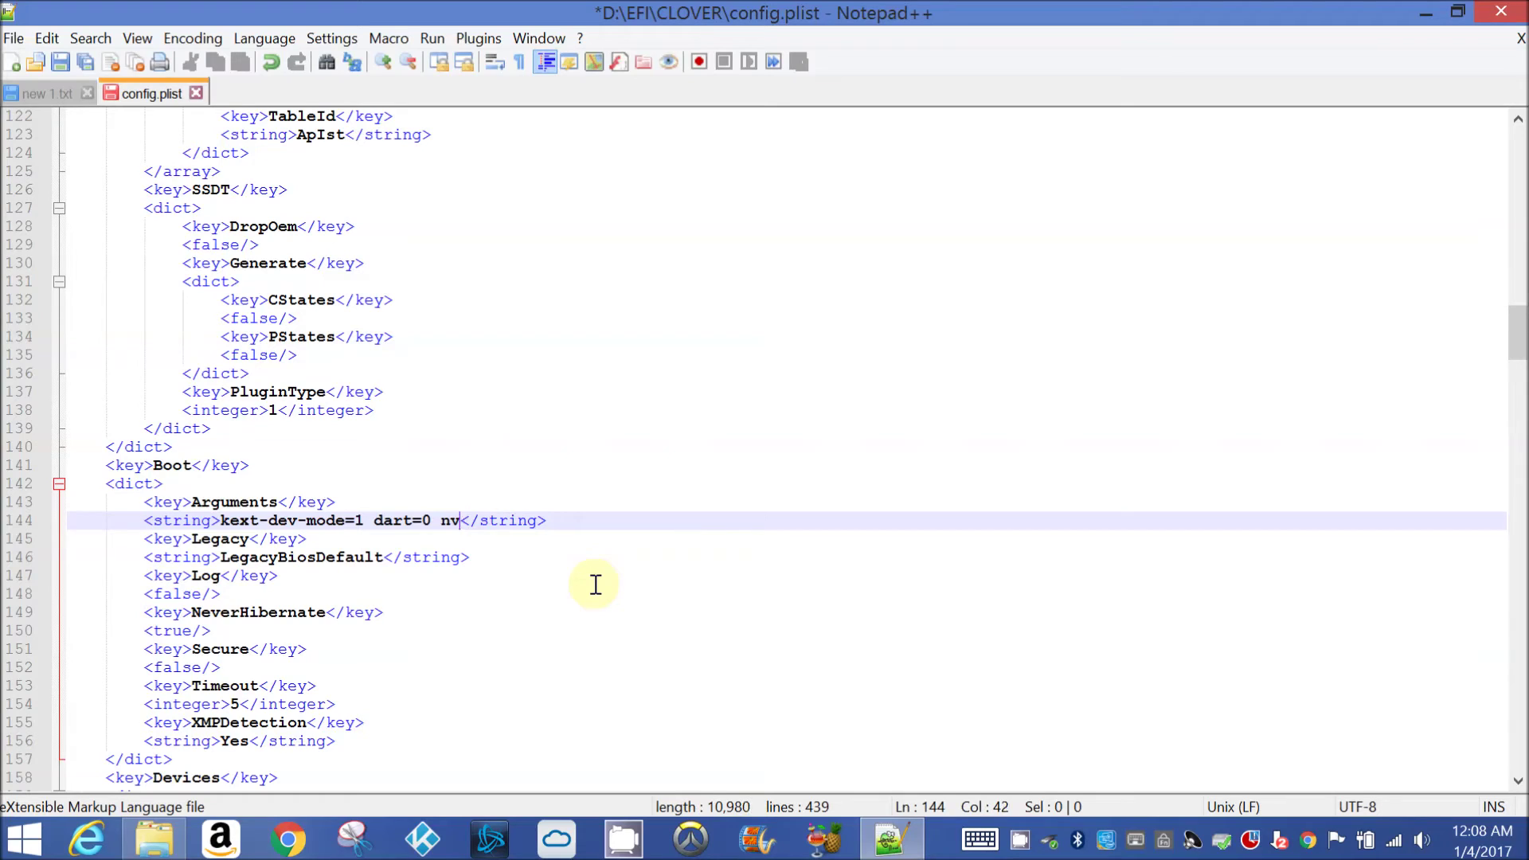
pyautogui.press('BackSpace')
pyautogui.press('BackSpace')
pyautogui.write('-v')
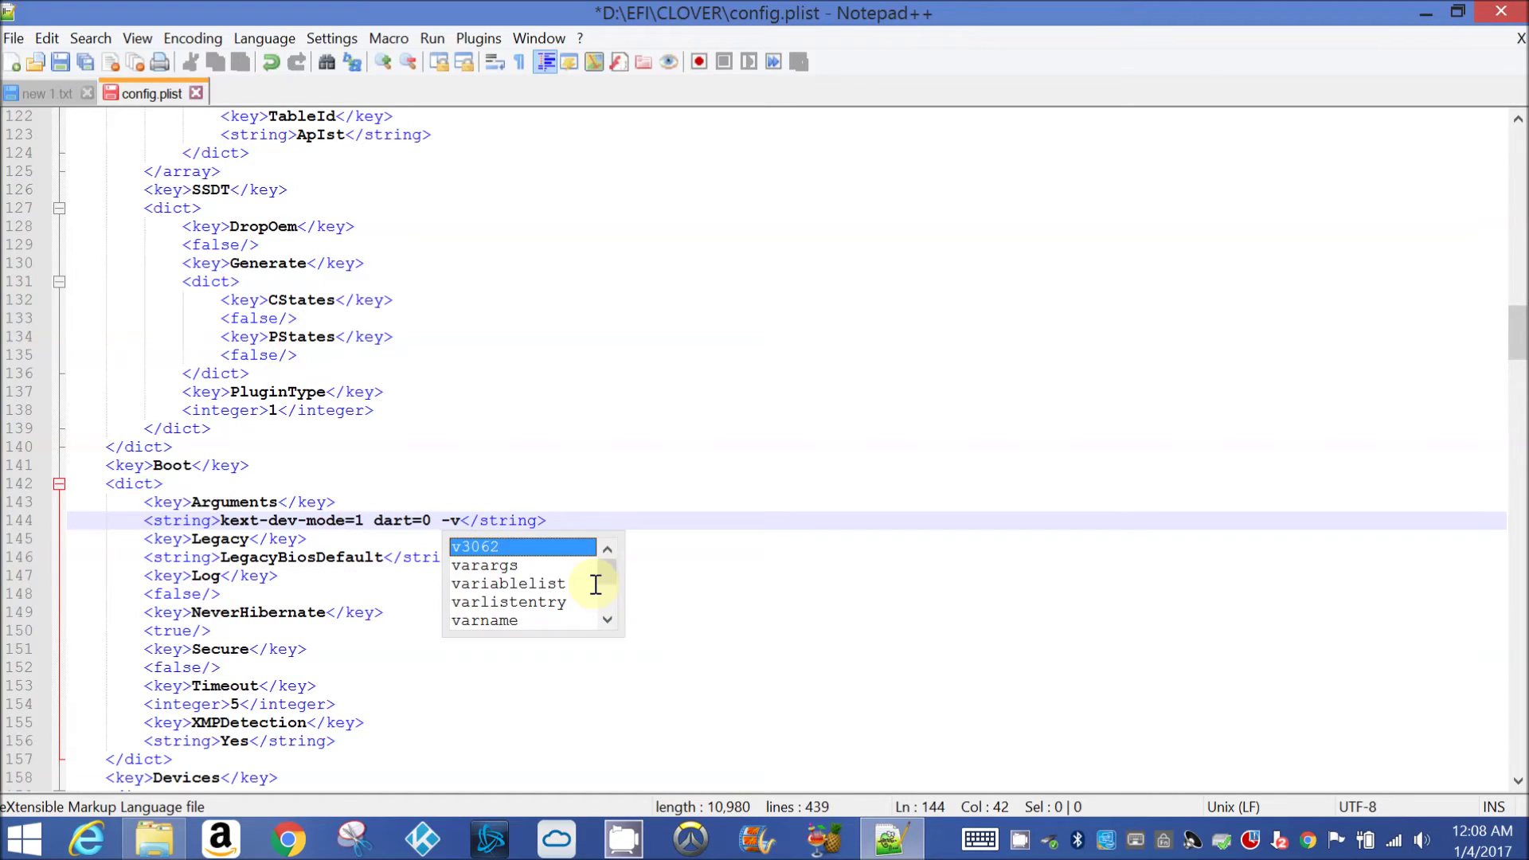
pyautogui.click(716, 500)
pyautogui.click(627, 526)
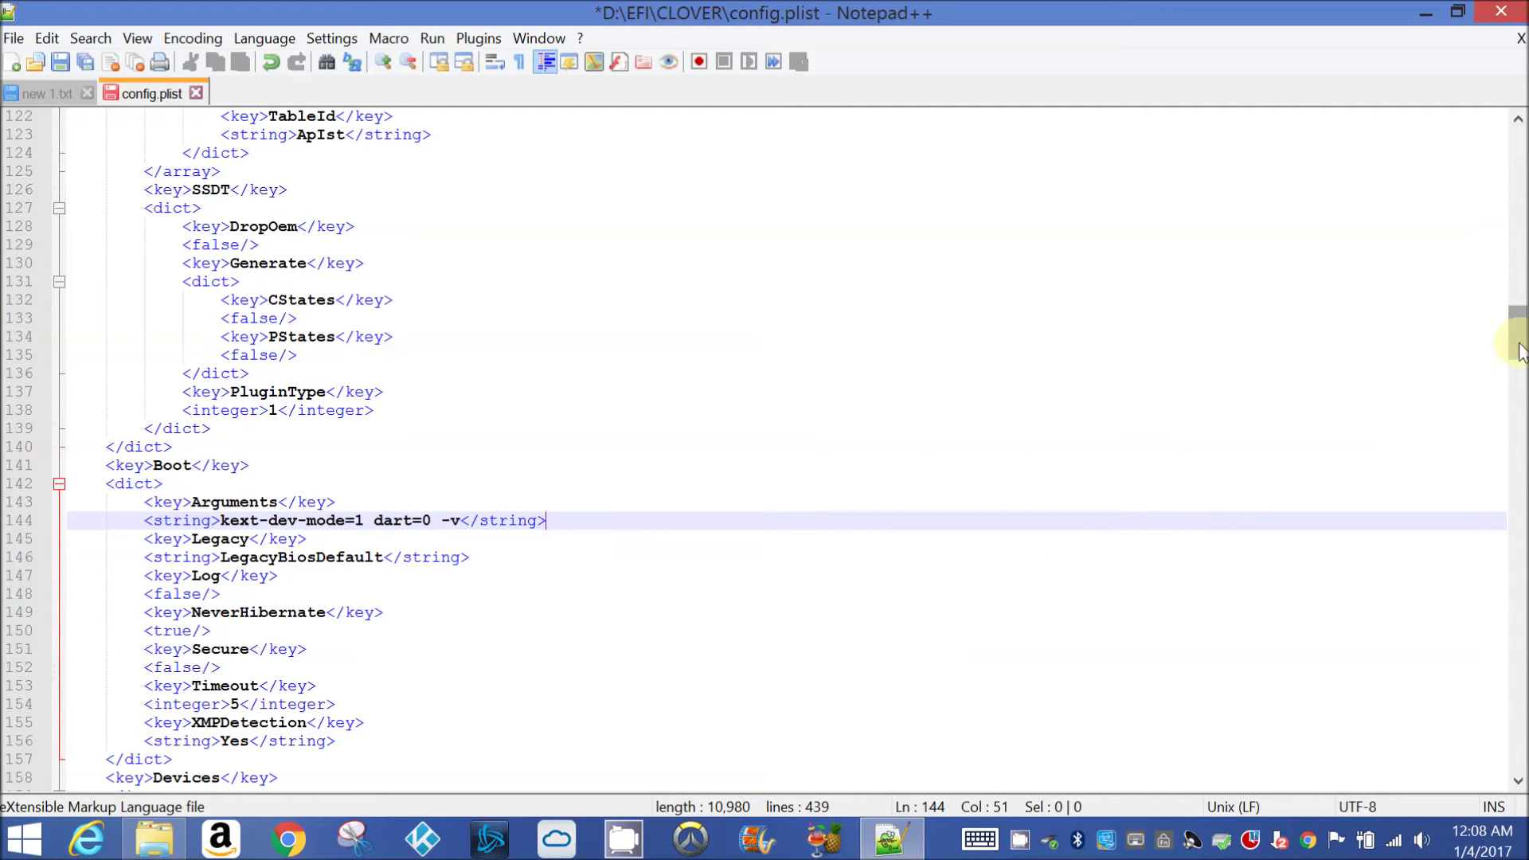
pyautogui.moveTo(1519, 348); pyautogui.dragTo(1518, 470)
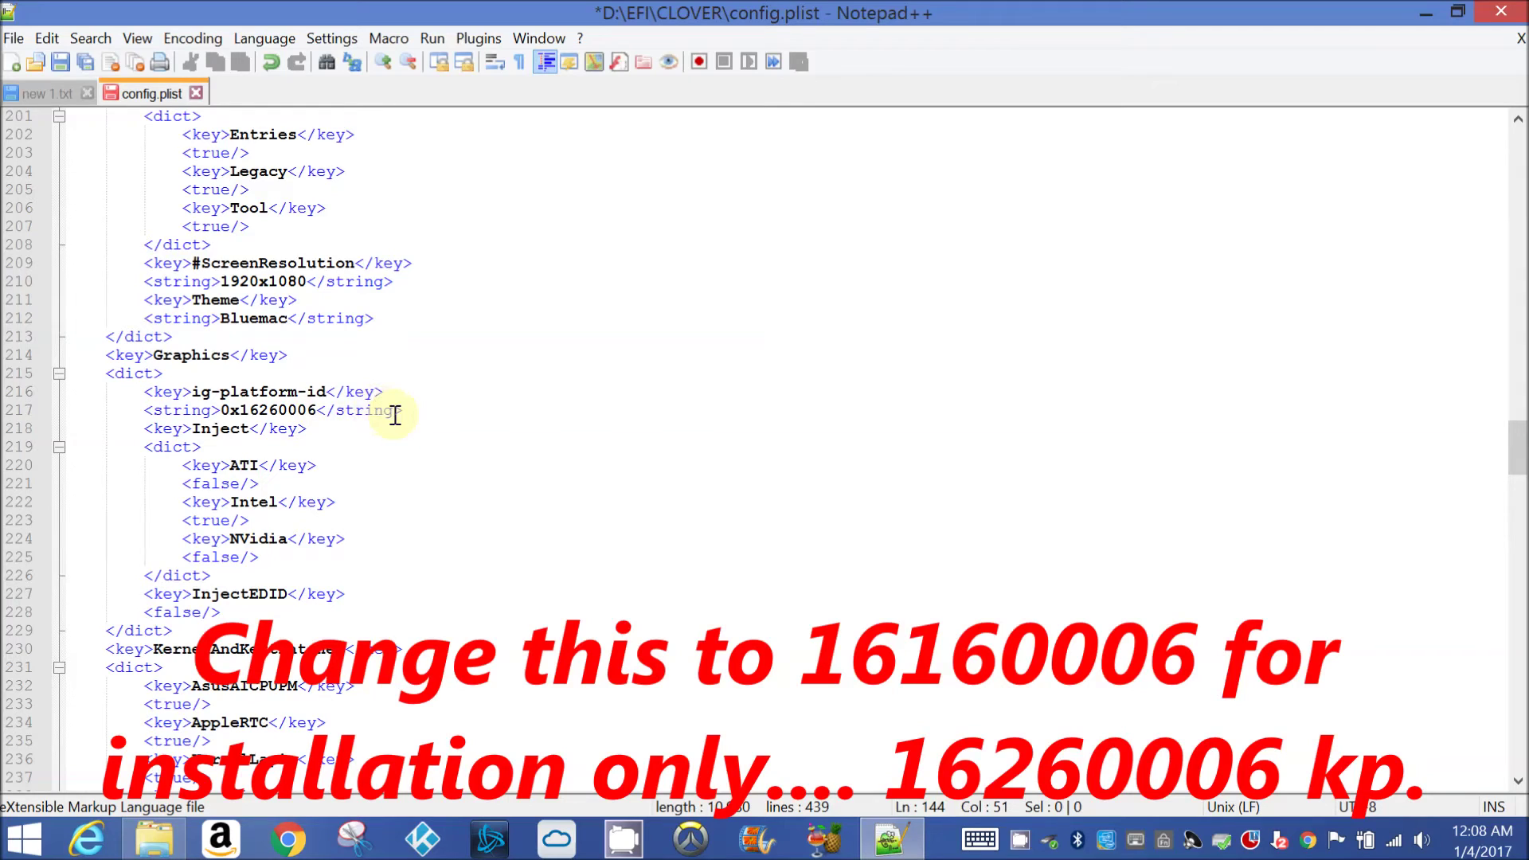
# Delete the # before ScreenResolution on line 209 to enable 1920x1080
pyautogui.click(202, 263)
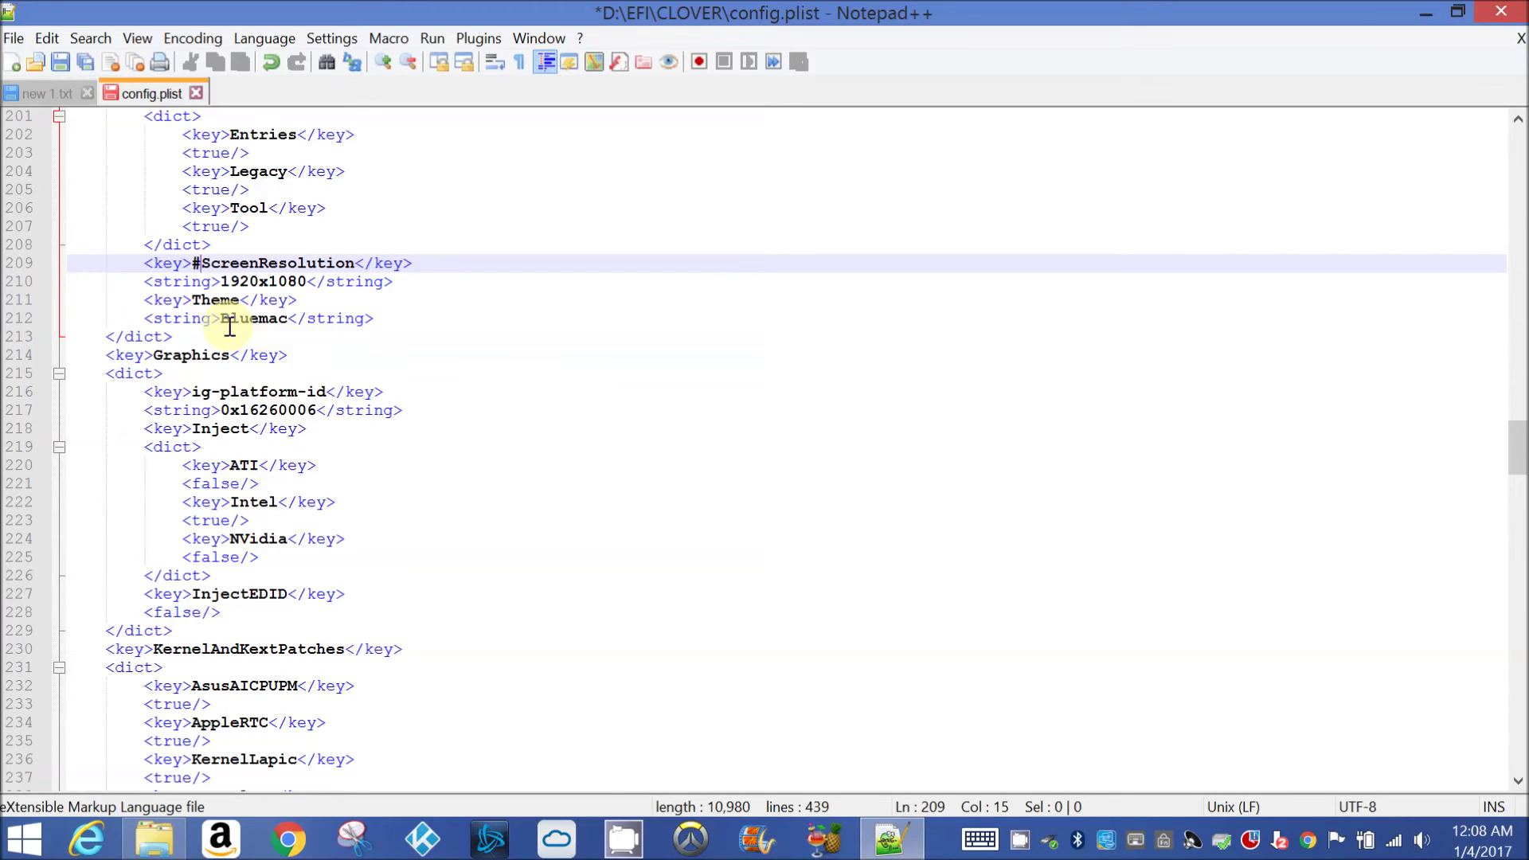
pyautogui.press('BackSpace')
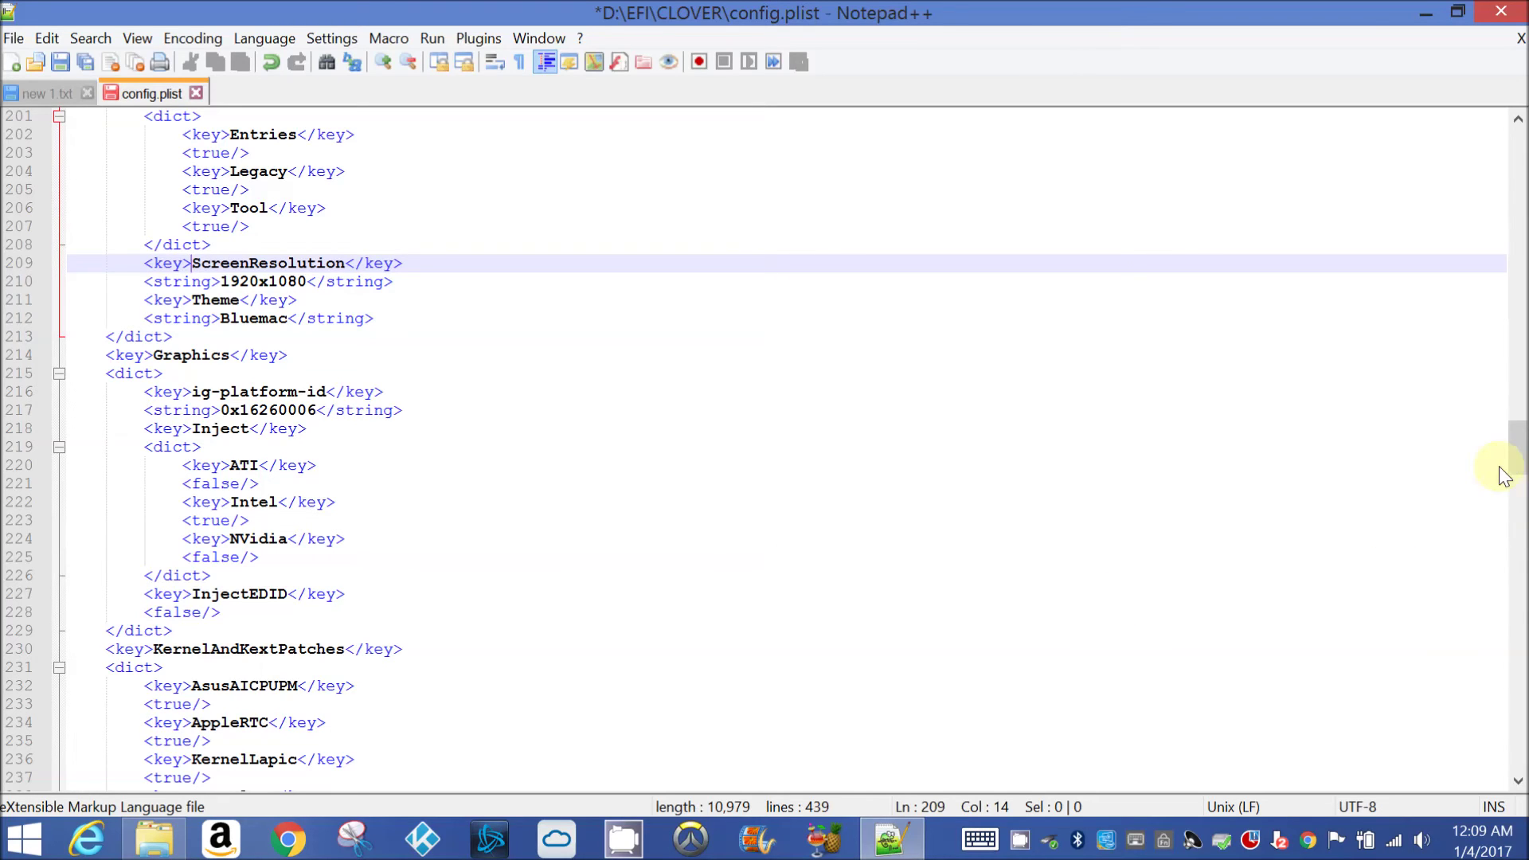
pyautogui.scroll(-9, 1039, 583)
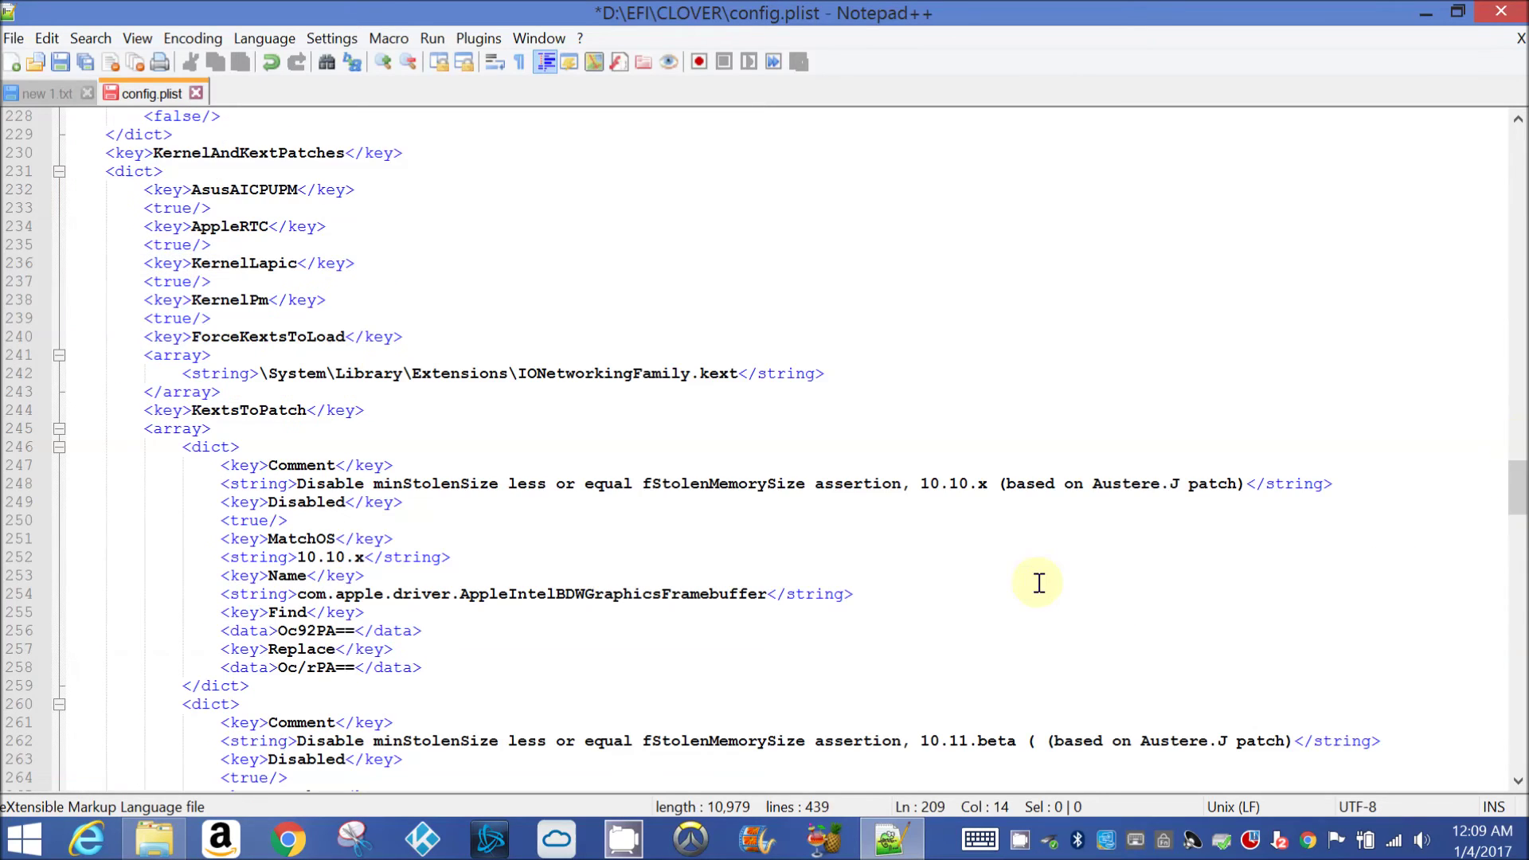
# Change Disabled from true to false on line 250 for the 10.10.x minStolenSize patch
pyautogui.click(271, 517)
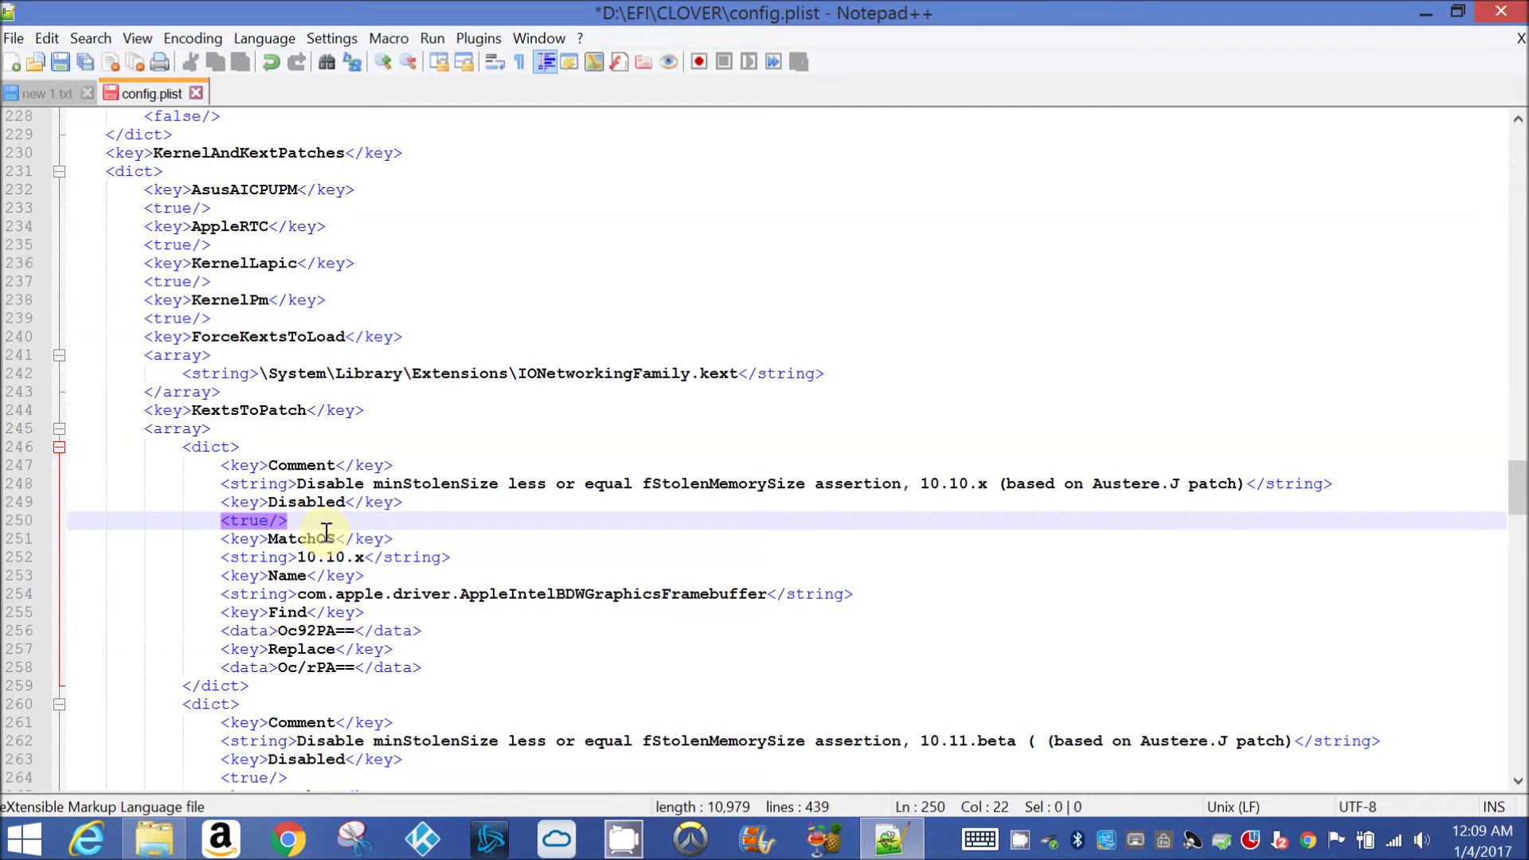
pyautogui.press('Delete')
pyautogui.write('e')
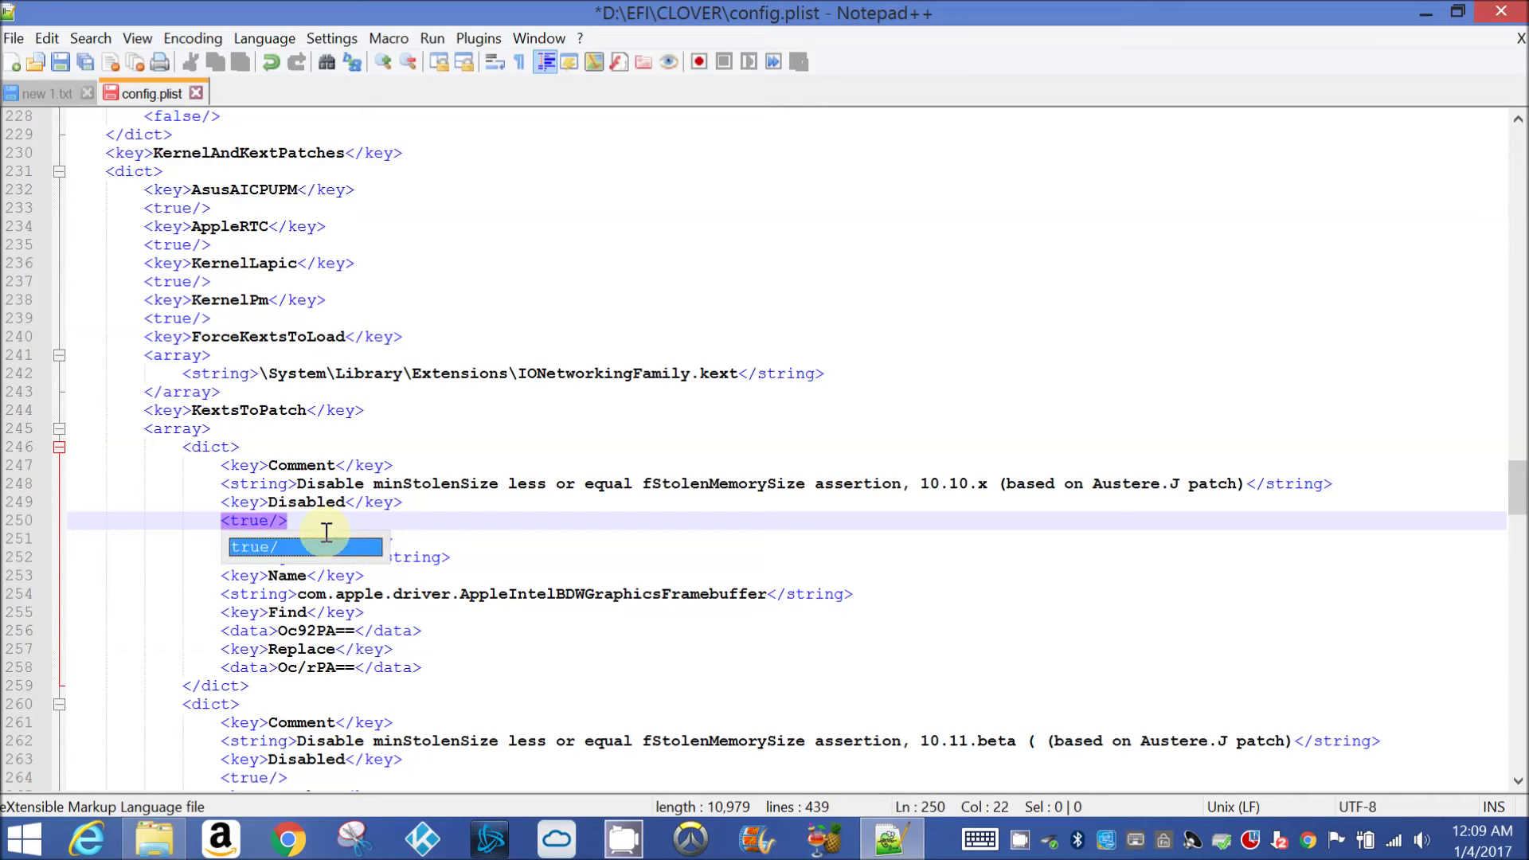
pyautogui.click(729, 522)
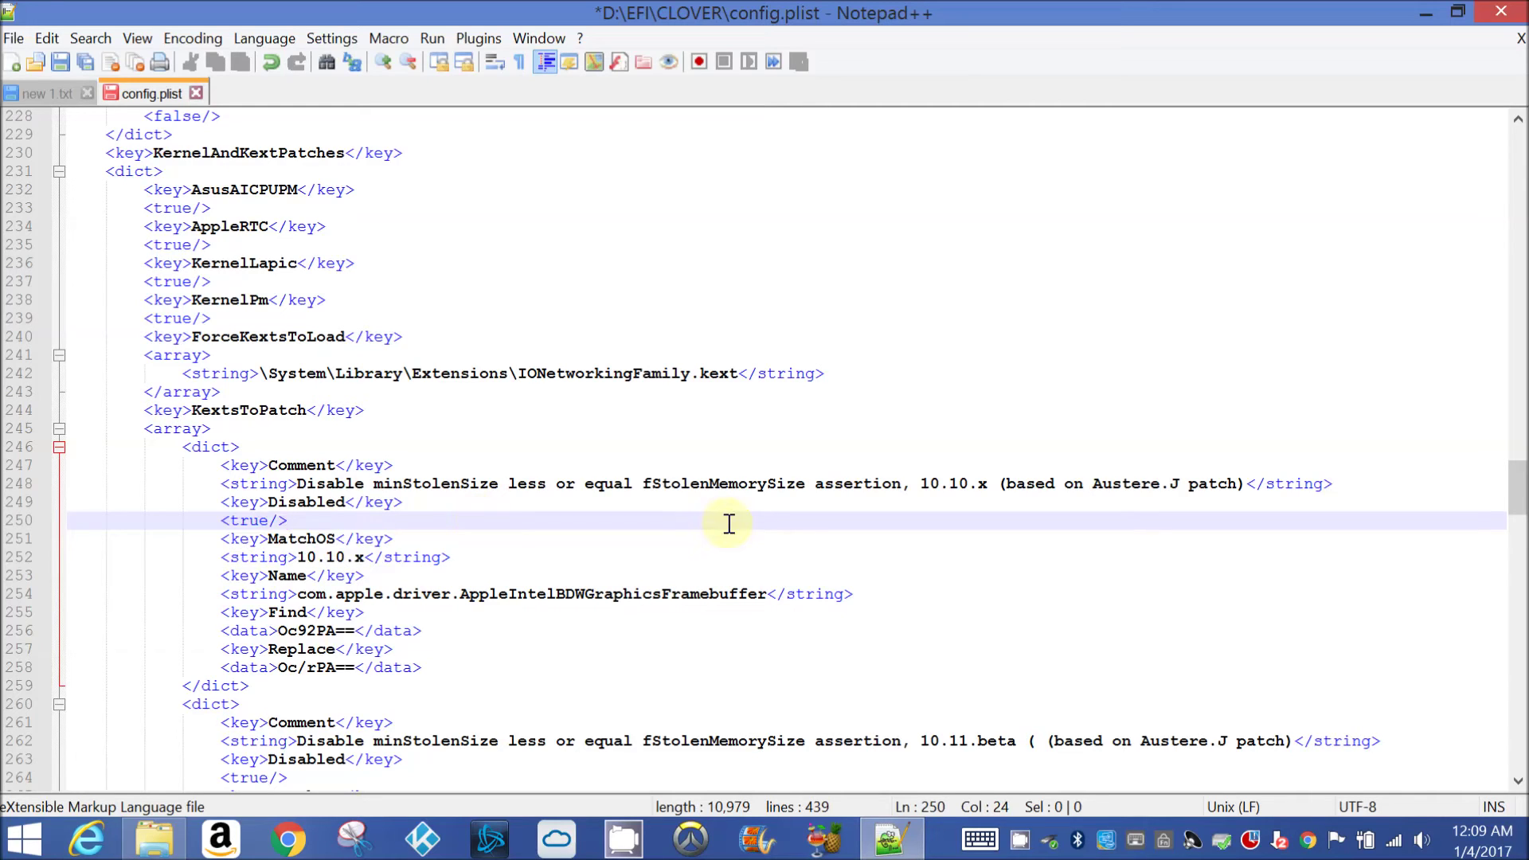
pyautogui.click(269, 526)
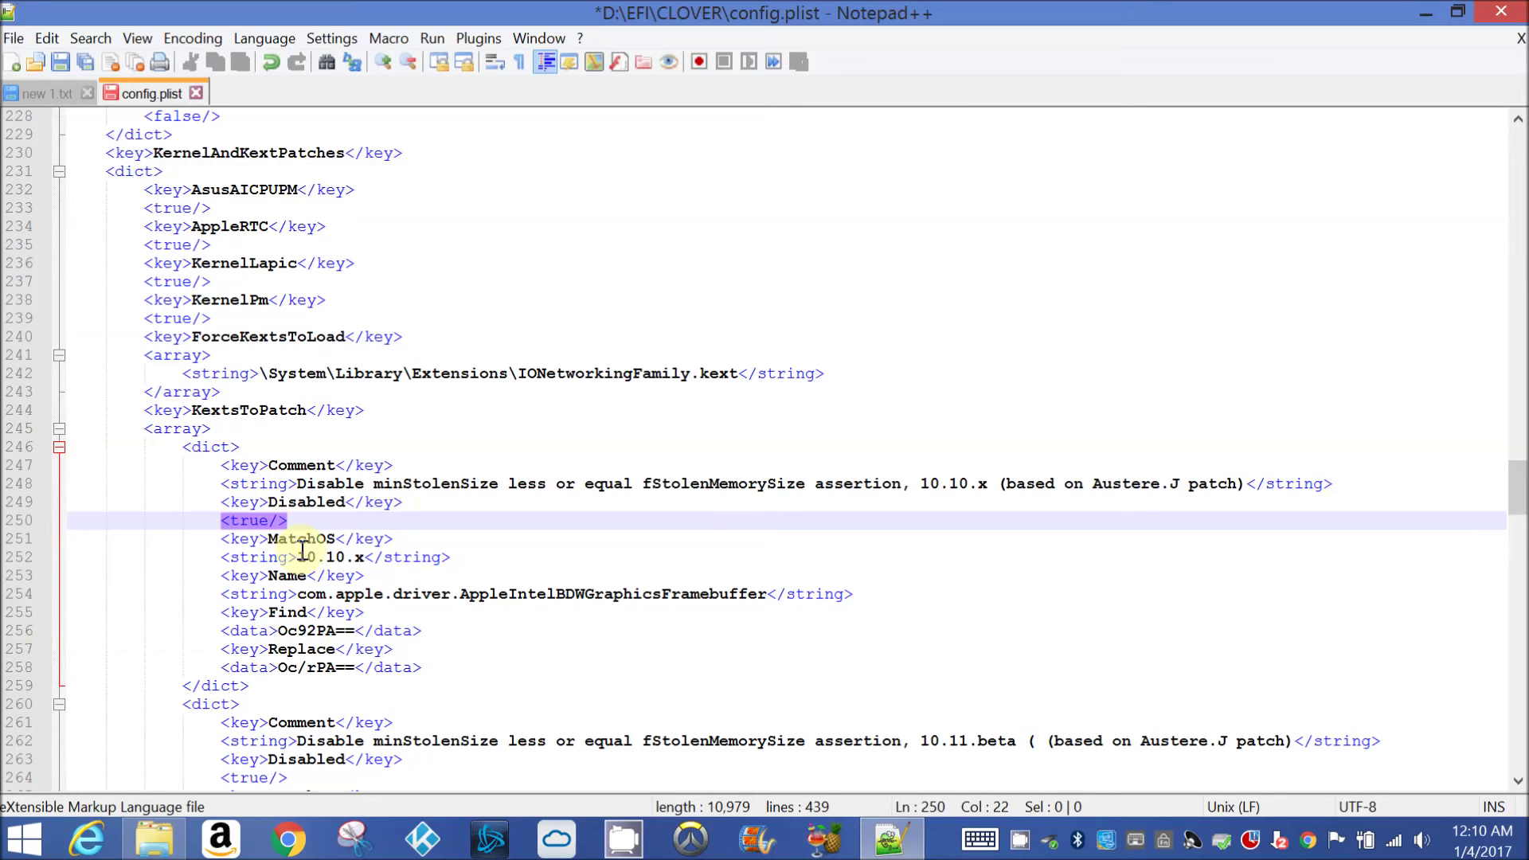
pyautogui.press('BackSpace')
pyautogui.press('BackSpace')
pyautogui.press('BackSpace')
pyautogui.press('BackSpace')
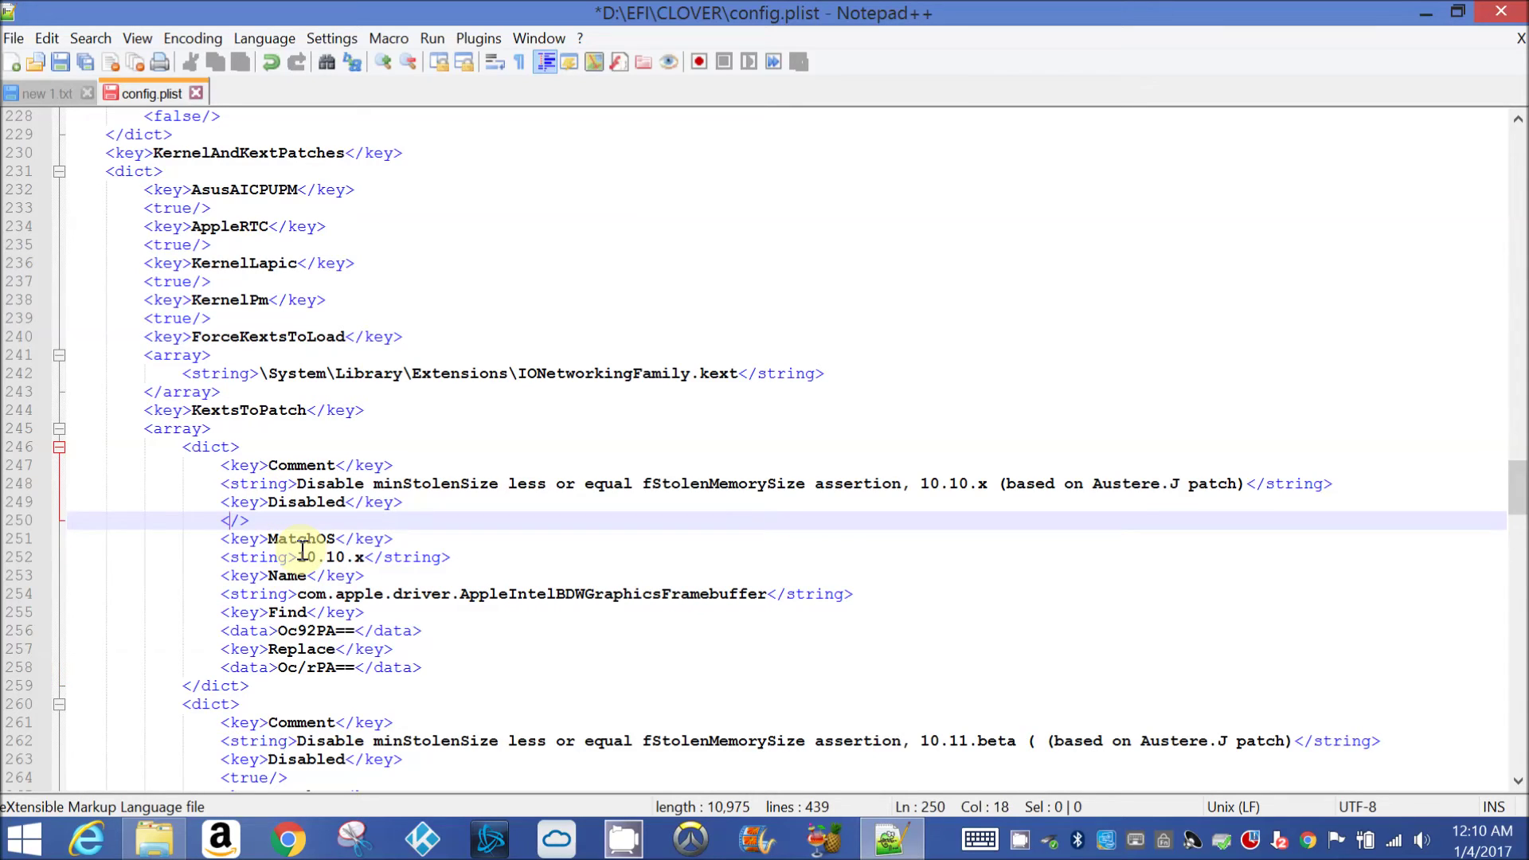
pyautogui.write('false')
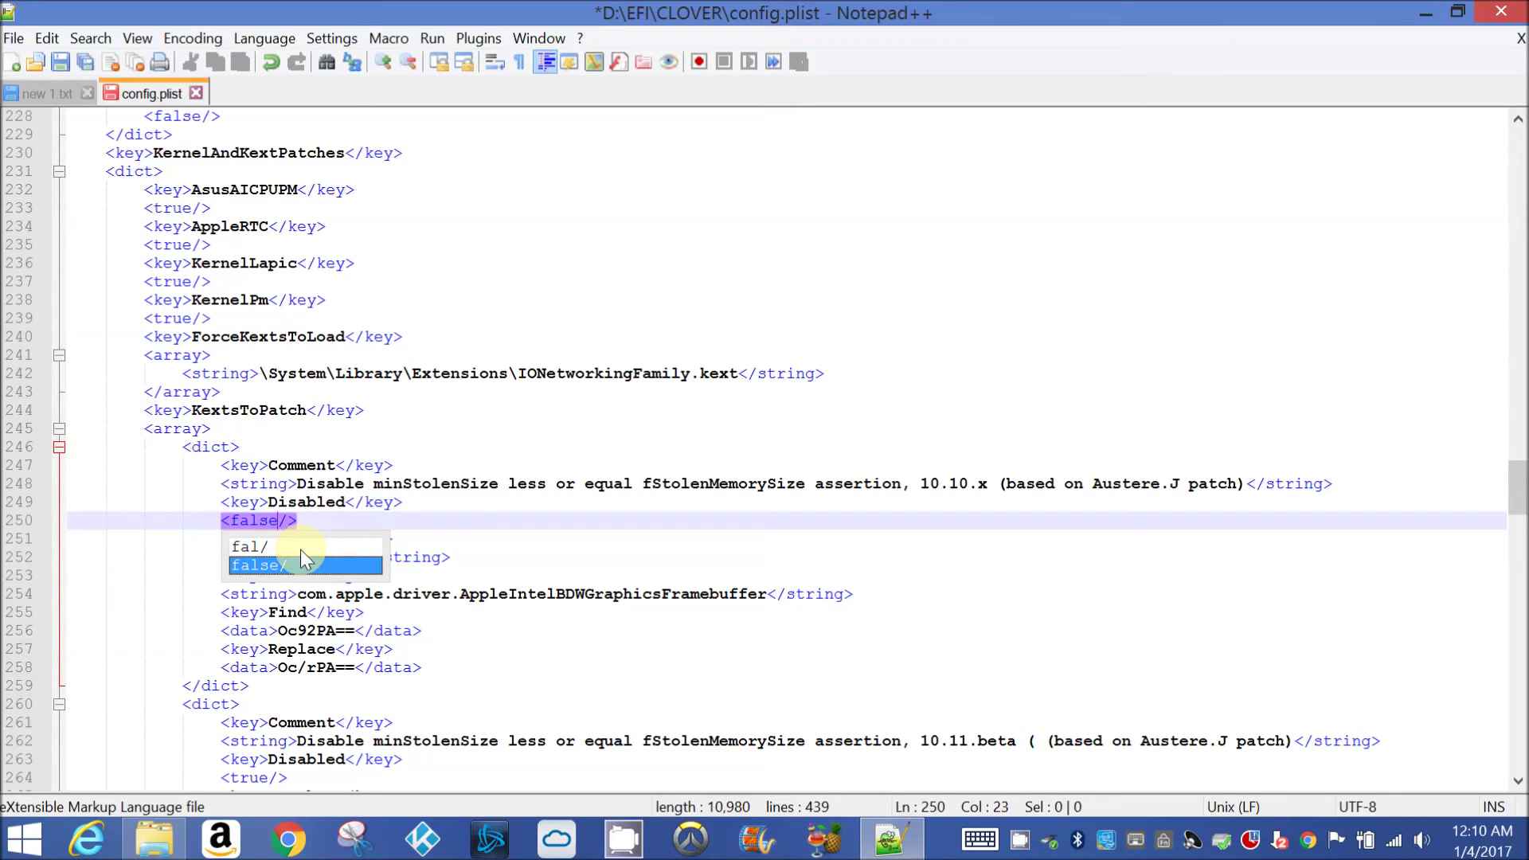
pyautogui.click(505, 540)
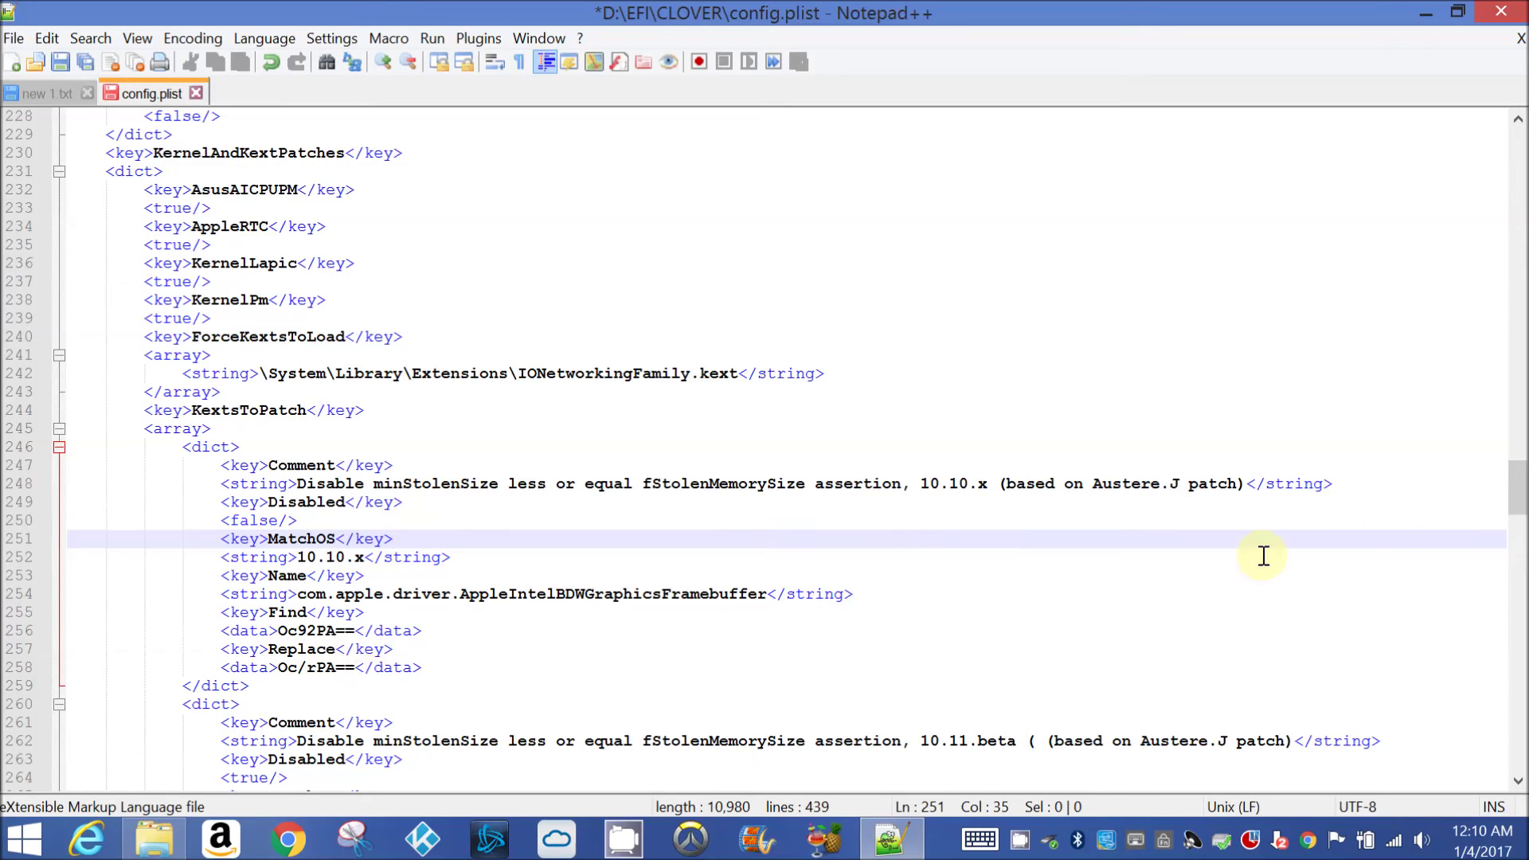
pyautogui.moveTo(1517, 506); pyautogui.dragTo(1517, 567)
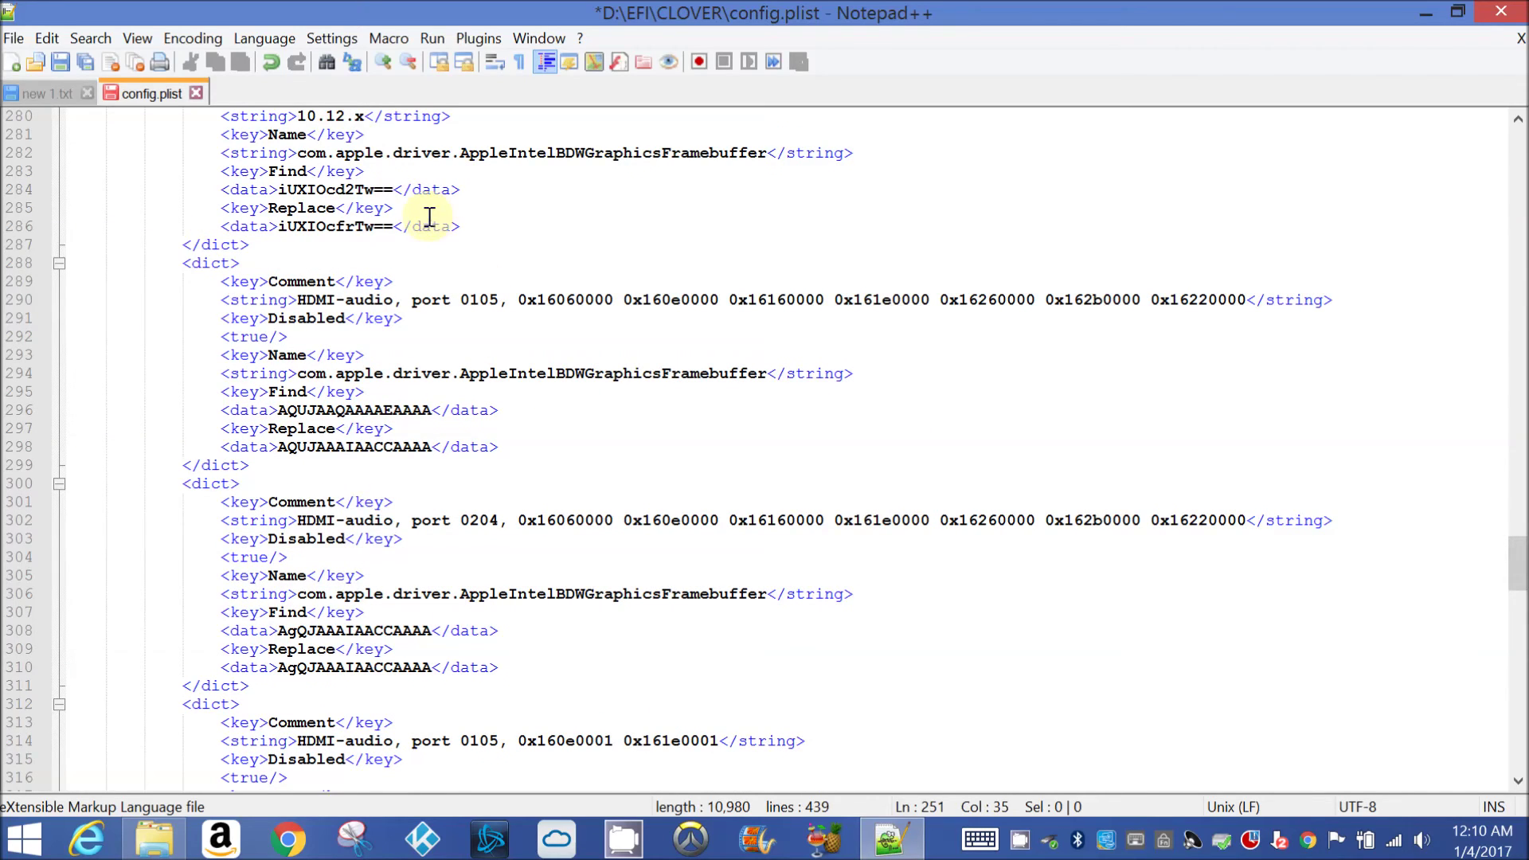
# Set Disabled to false for the 10.12.0 minStolenSize patch on line 278
pyautogui.scroll(2, 433, 231)
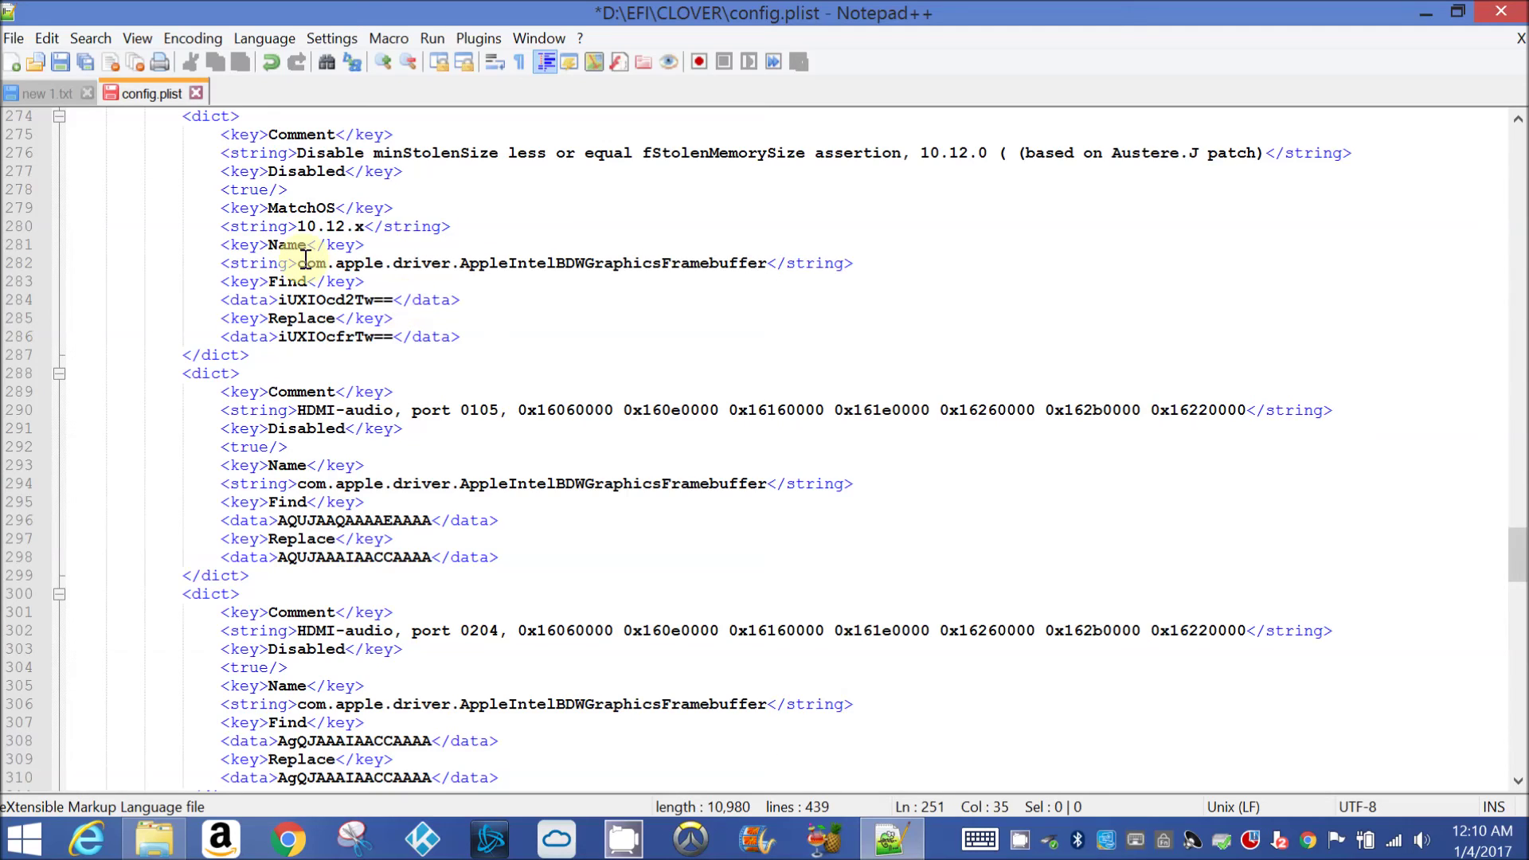
pyautogui.click(270, 191)
pyautogui.press('BackSpace')
pyautogui.press('BackSpace')
pyautogui.press('BackSpace')
pyautogui.press('BackSpace')
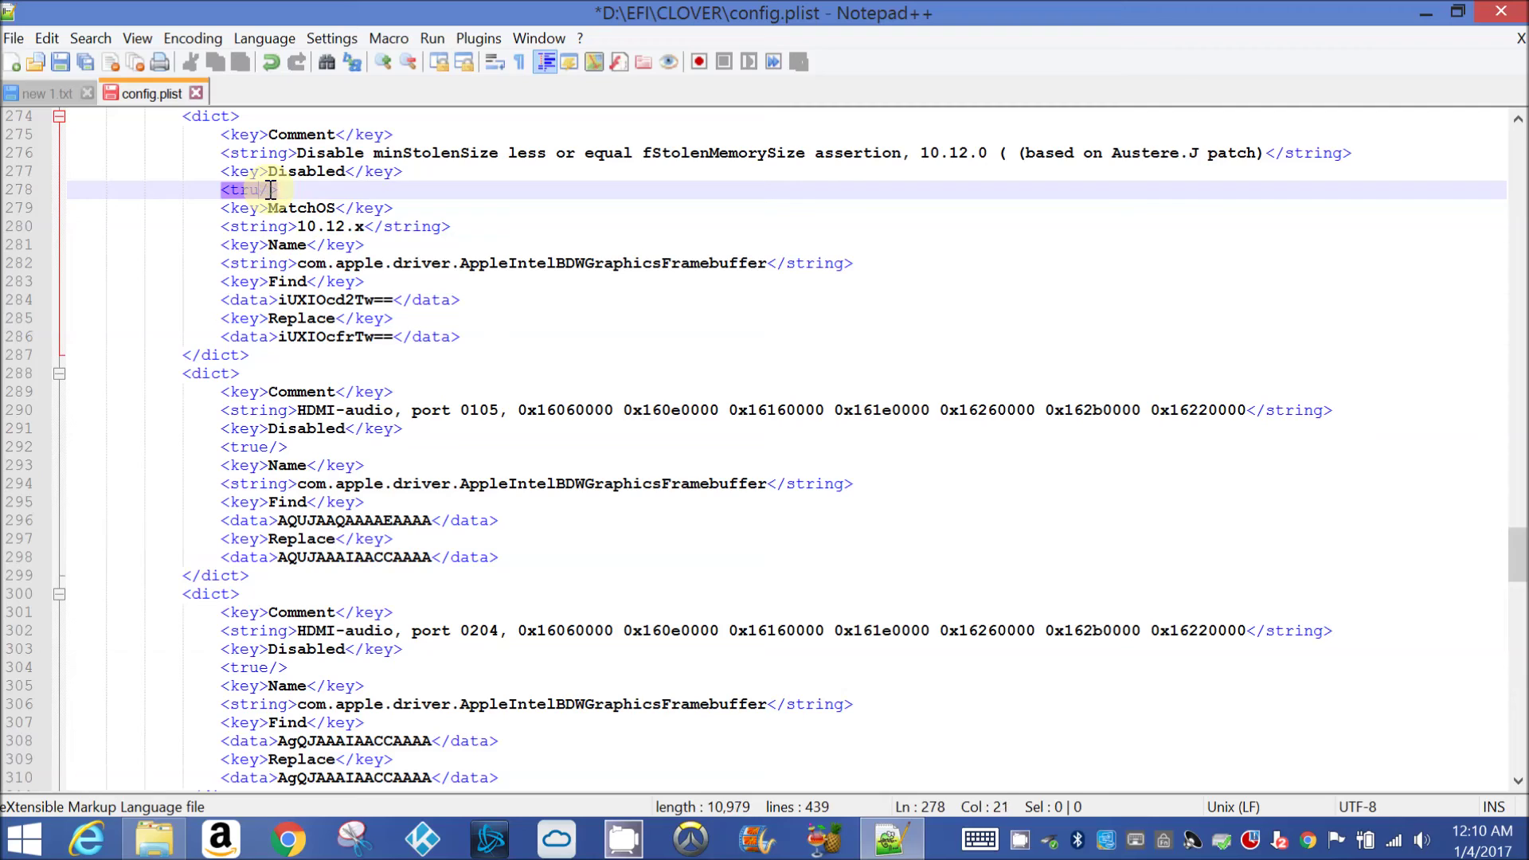
pyautogui.write('fase')
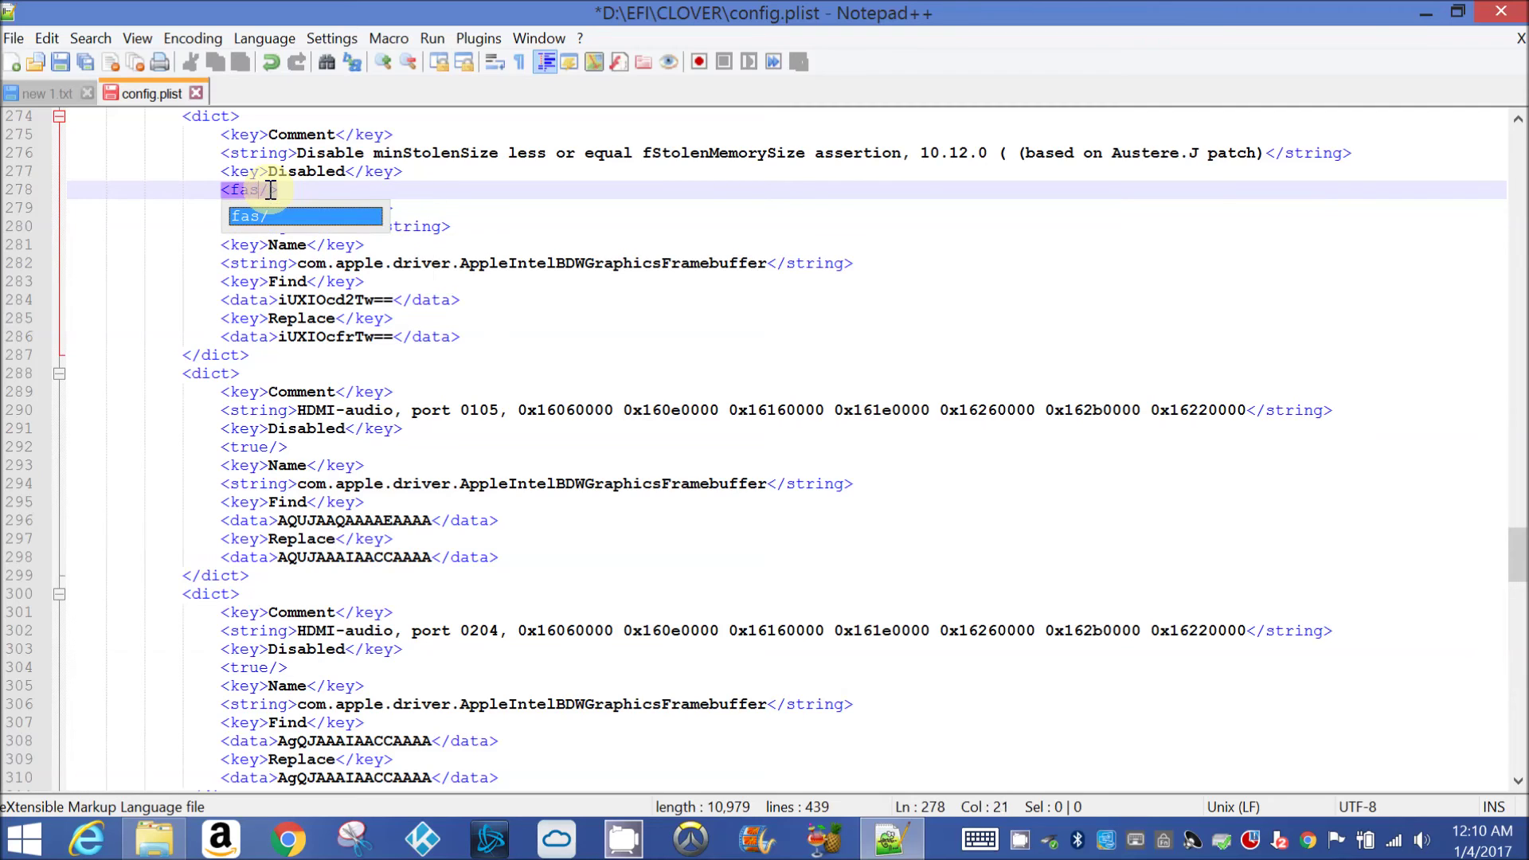
pyautogui.press('BackSpace')
pyautogui.press('BackSpace')
pyautogui.write('lse')
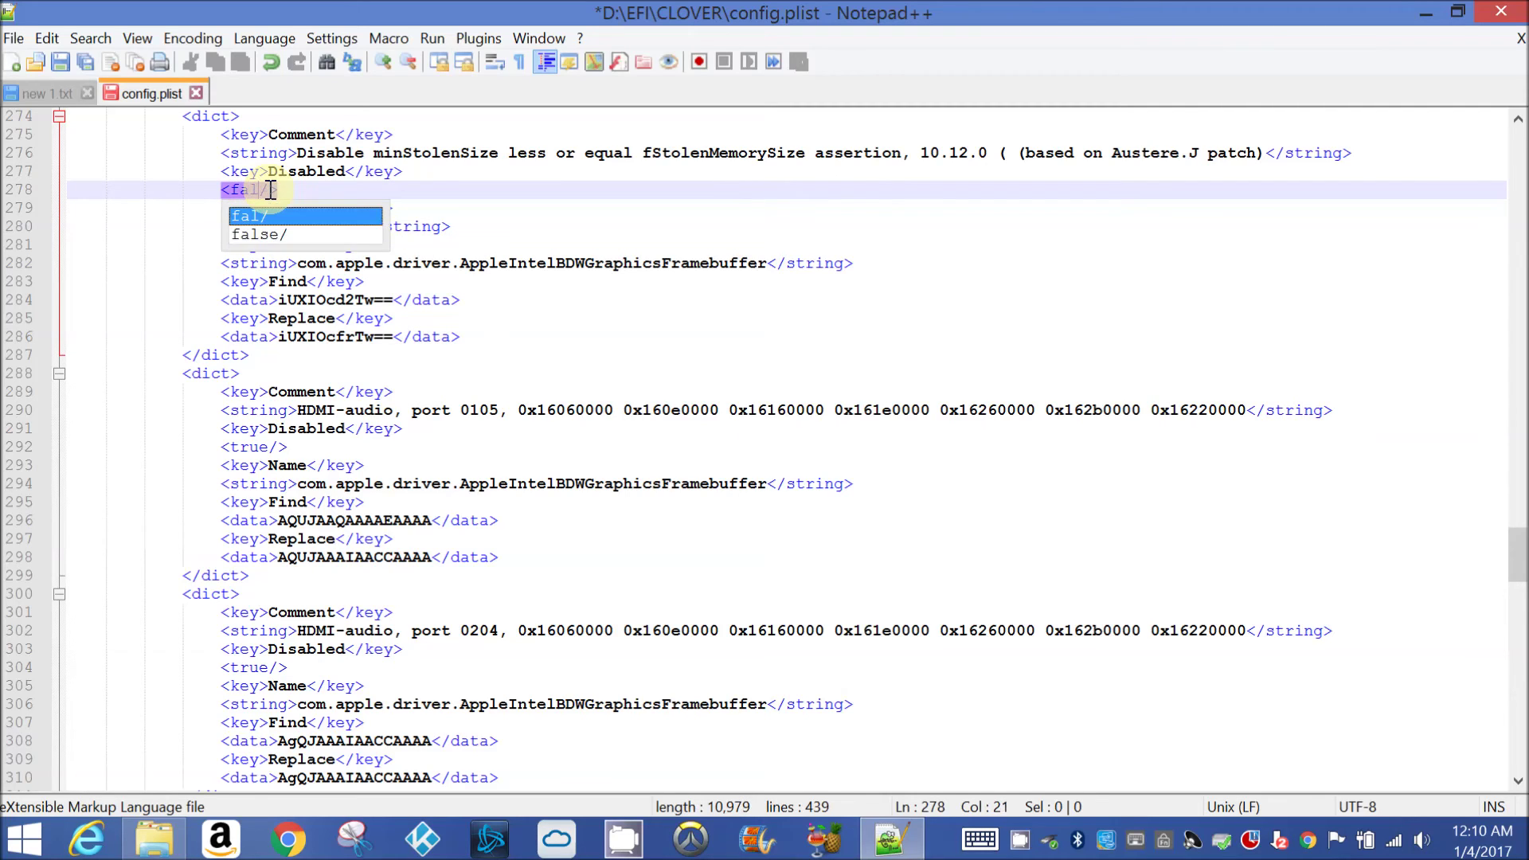
pyautogui.click(580, 179)
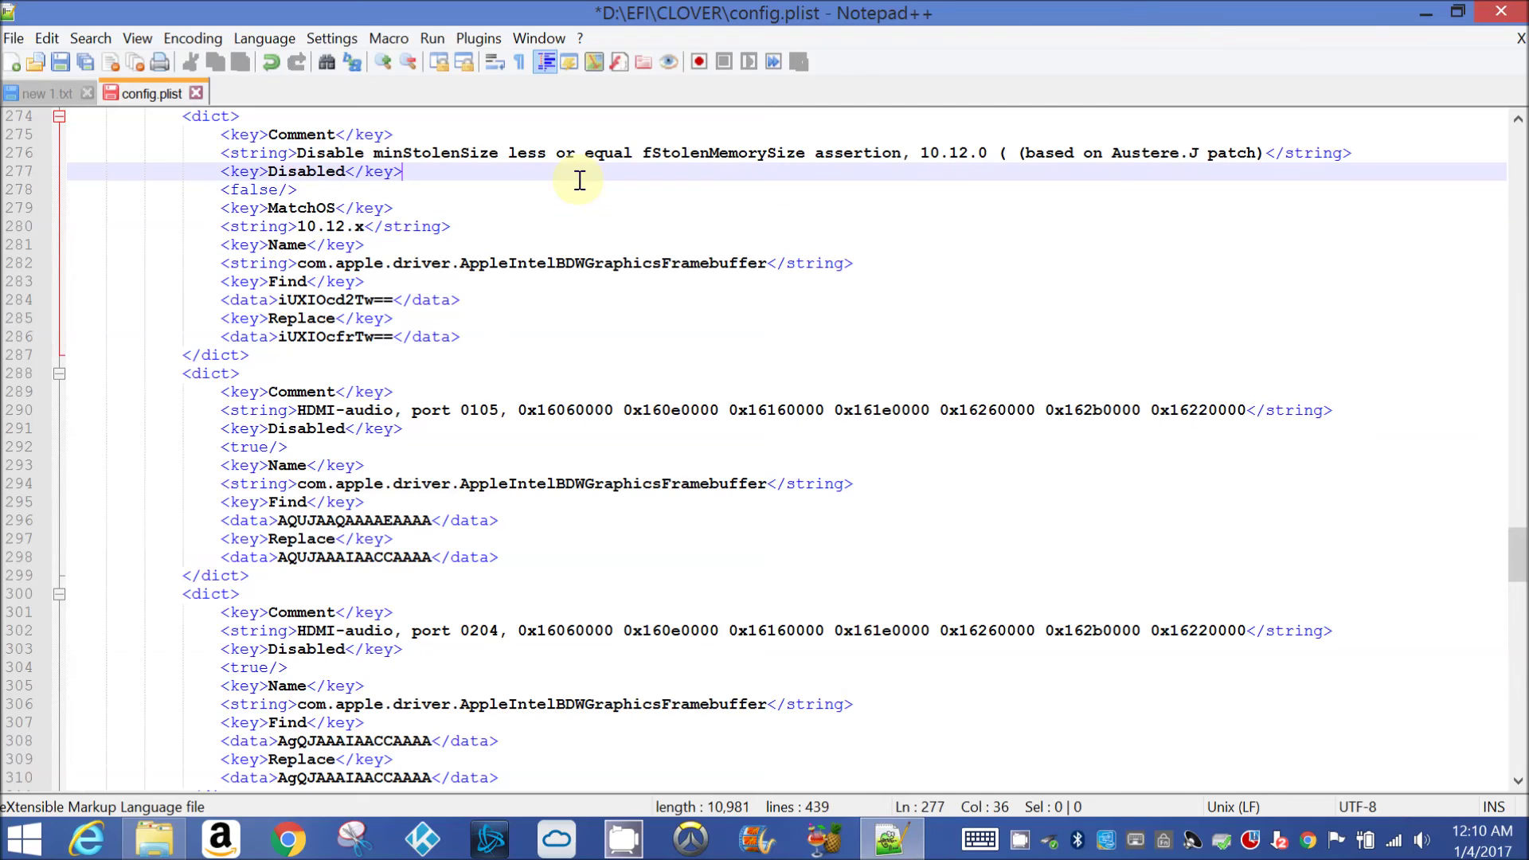
pyautogui.scroll(2, 580, 180)
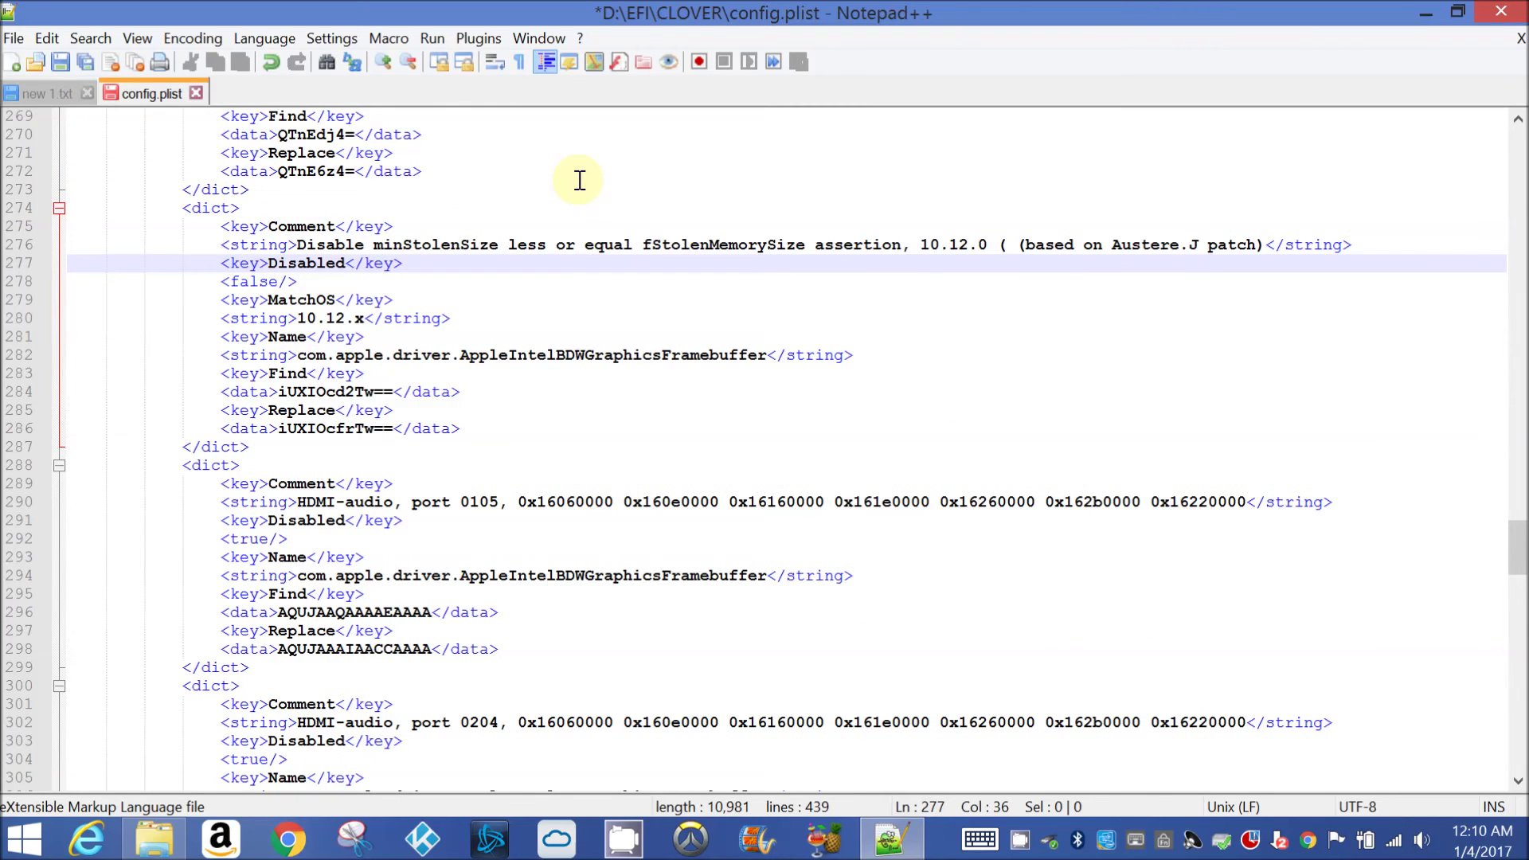
pyautogui.scroll(1, 579, 180)
pyautogui.scroll(1, 580, 180)
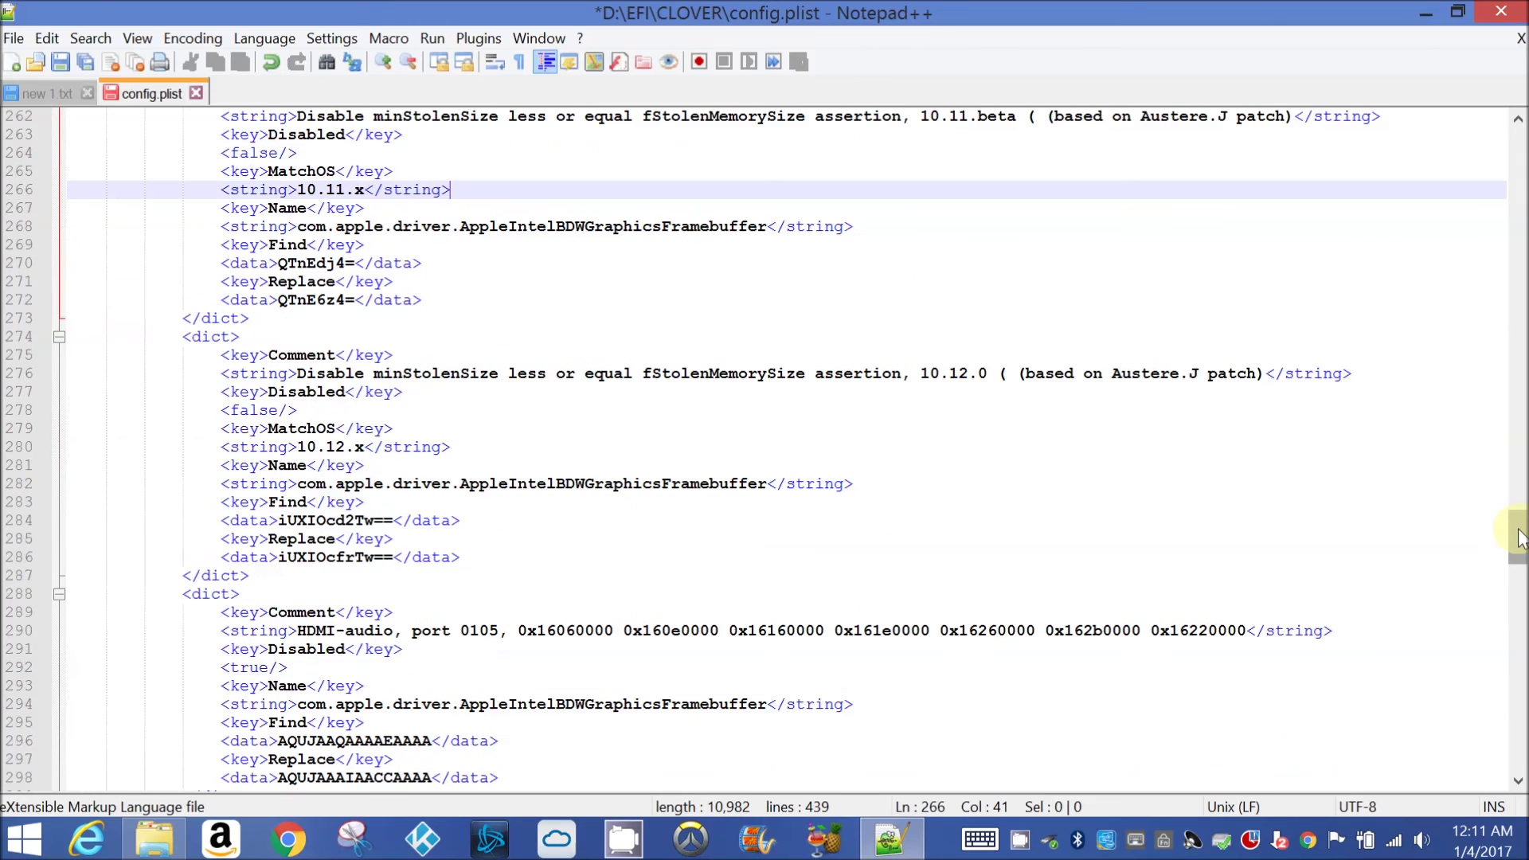
pyautogui.moveTo(1517, 538); pyautogui.dragTo(1520, 721)
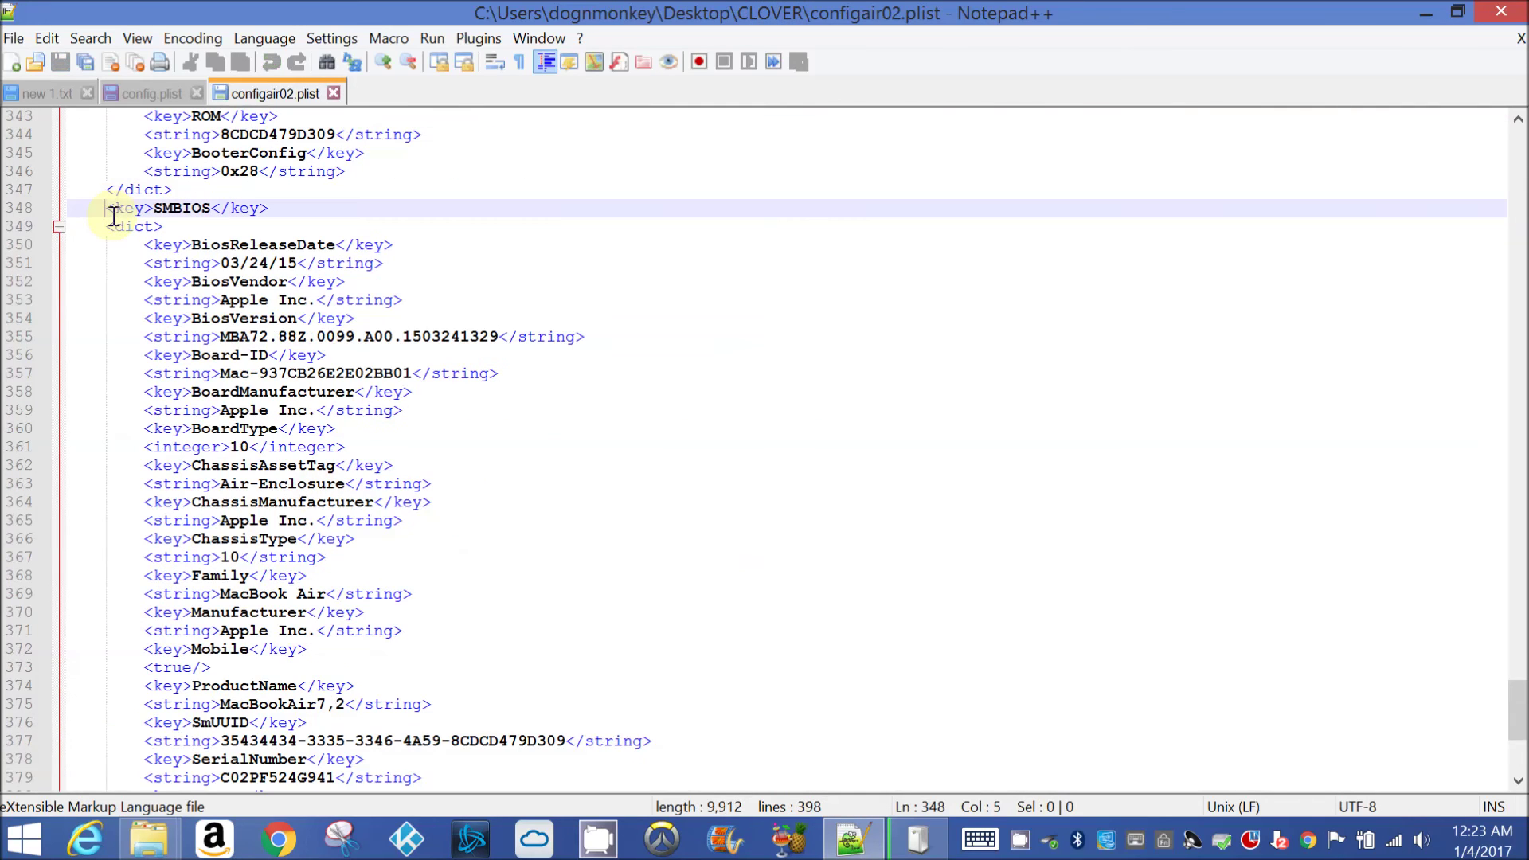
# Copy the SMBIOS key and dict from configair02.plist, then return to config.plist
pyautogui.click(112, 208)
pyautogui.keyDown('shift'); pyautogui.click(291, 540); pyautogui.keyUp('shift')
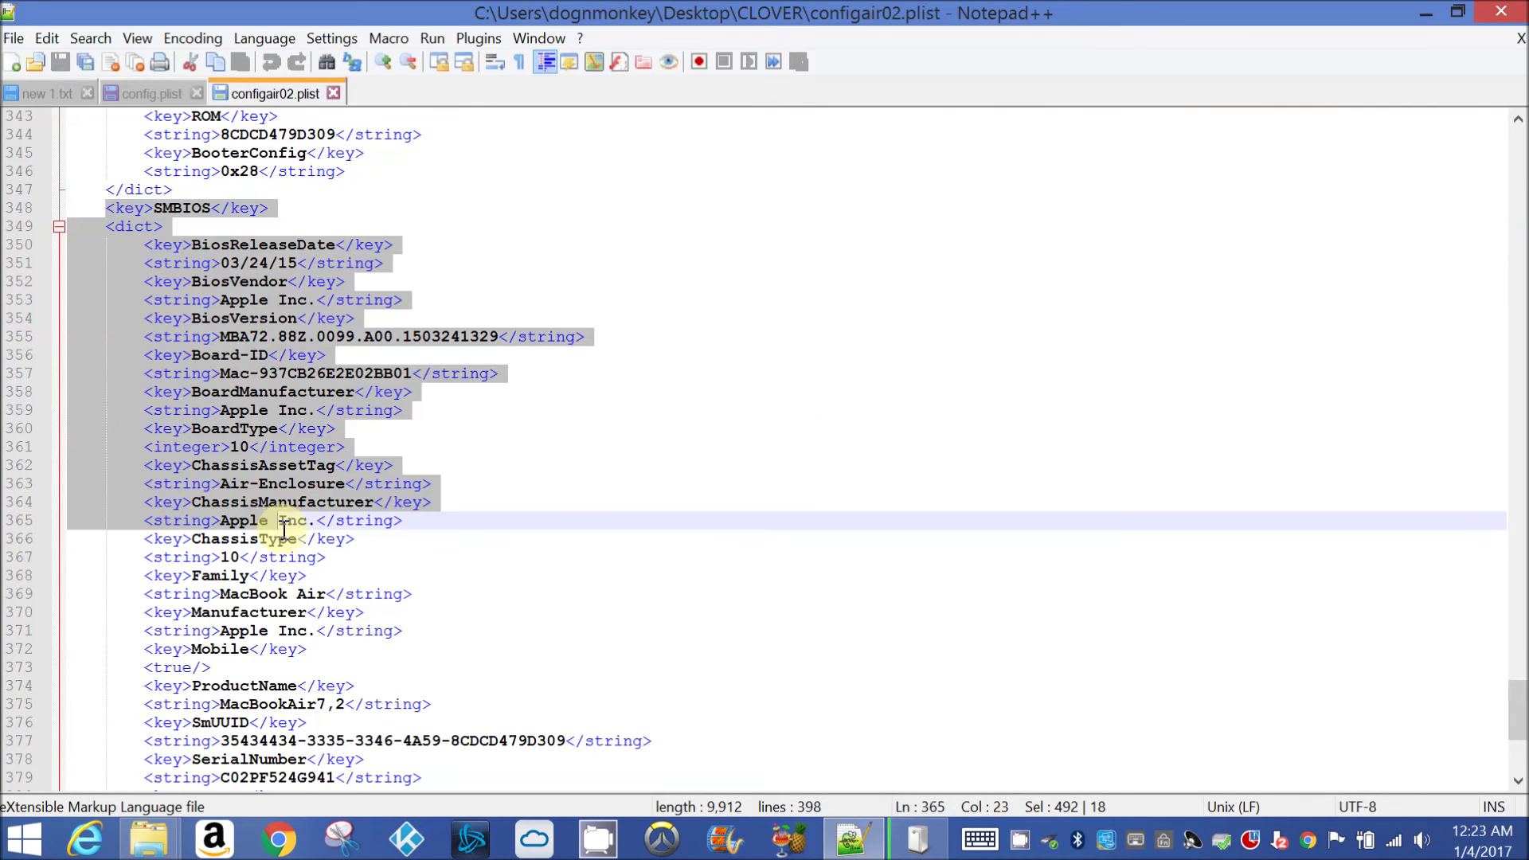
pyautogui.scroll(-4, 292, 539)
pyautogui.moveTo(291, 539); pyautogui.dragTo(330, 647)
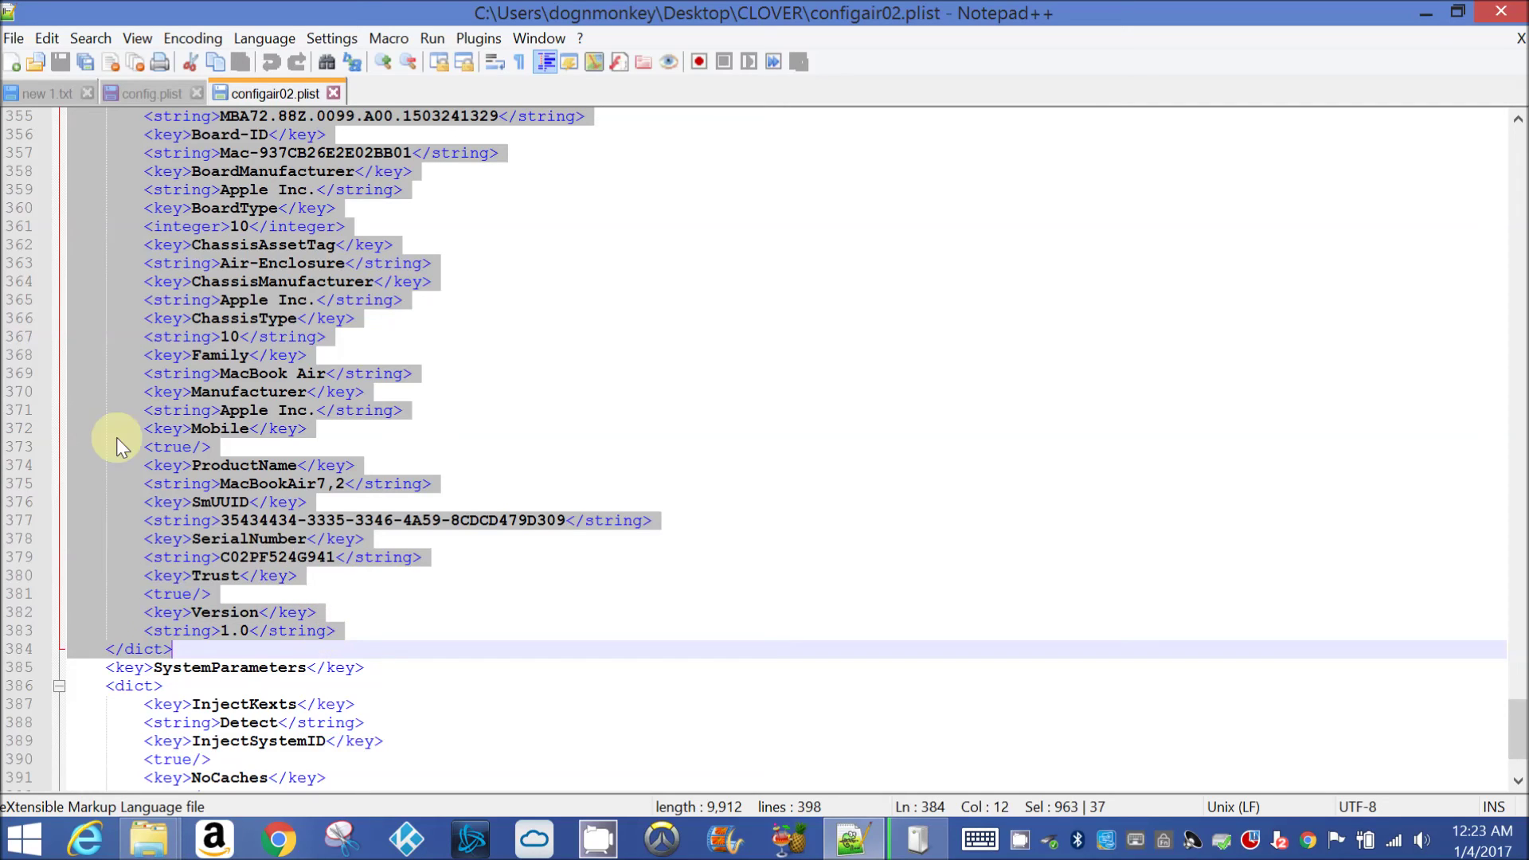
pyautogui.rightClick(122, 362)
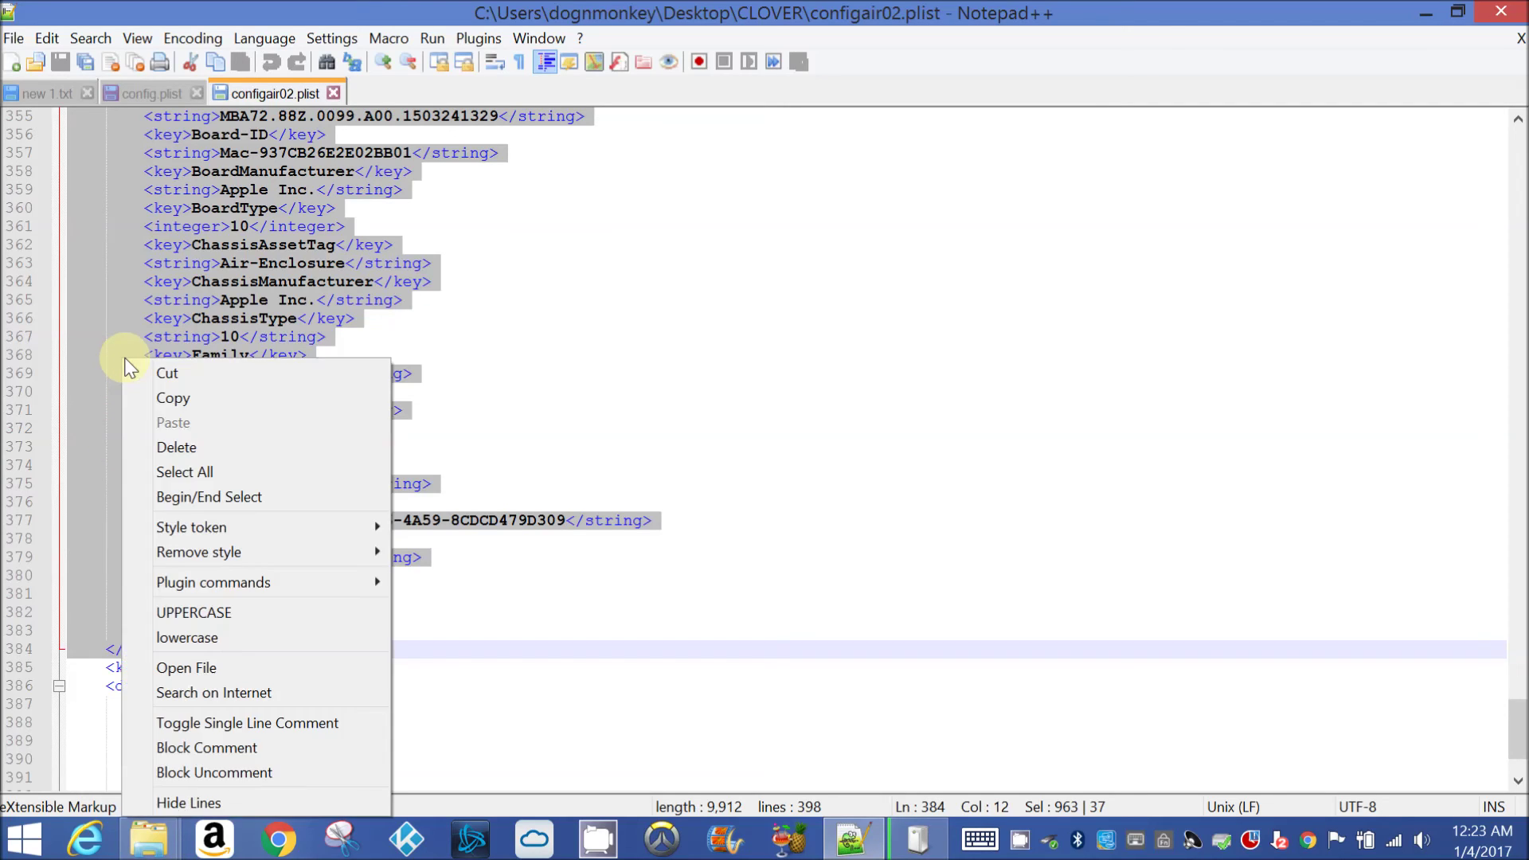
pyautogui.click(183, 403)
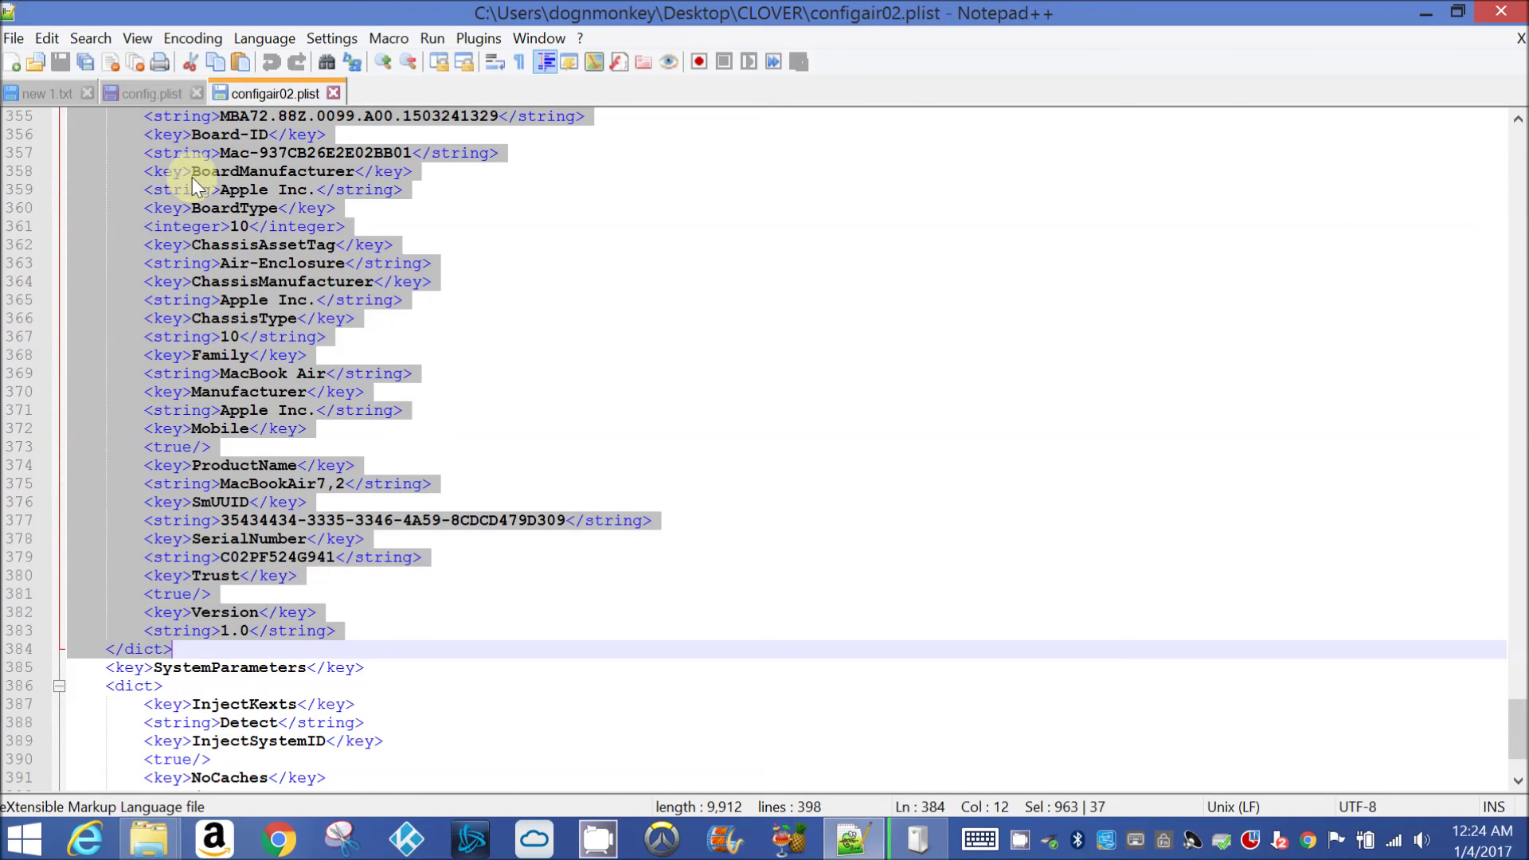
pyautogui.click(166, 93)
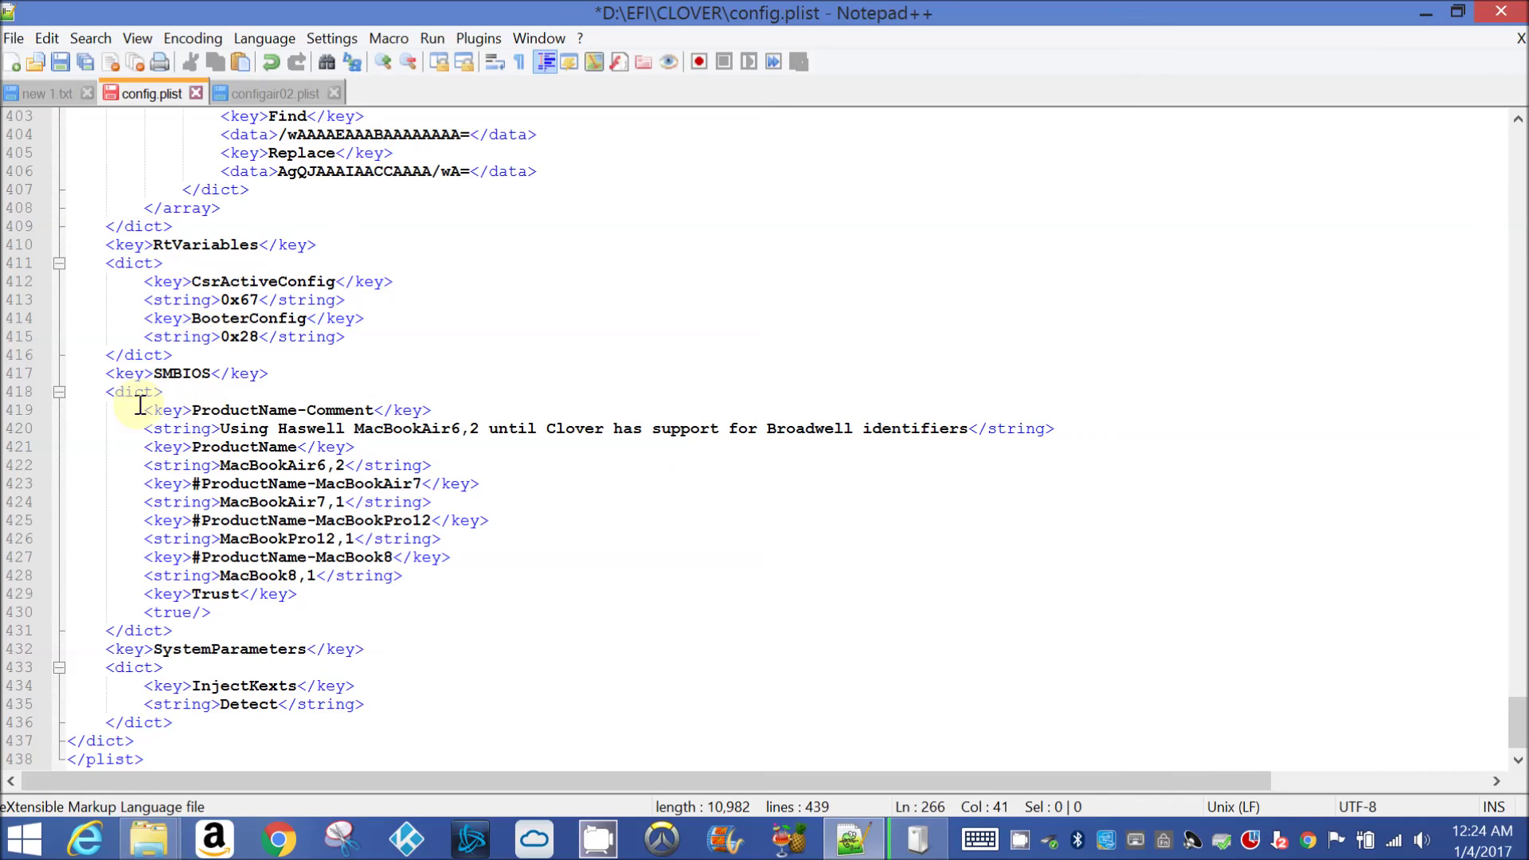
# Paste the copied MacBookAir7,2 block over config.plist's old SMBIOS lines 417–431
pyautogui.click(108, 374)
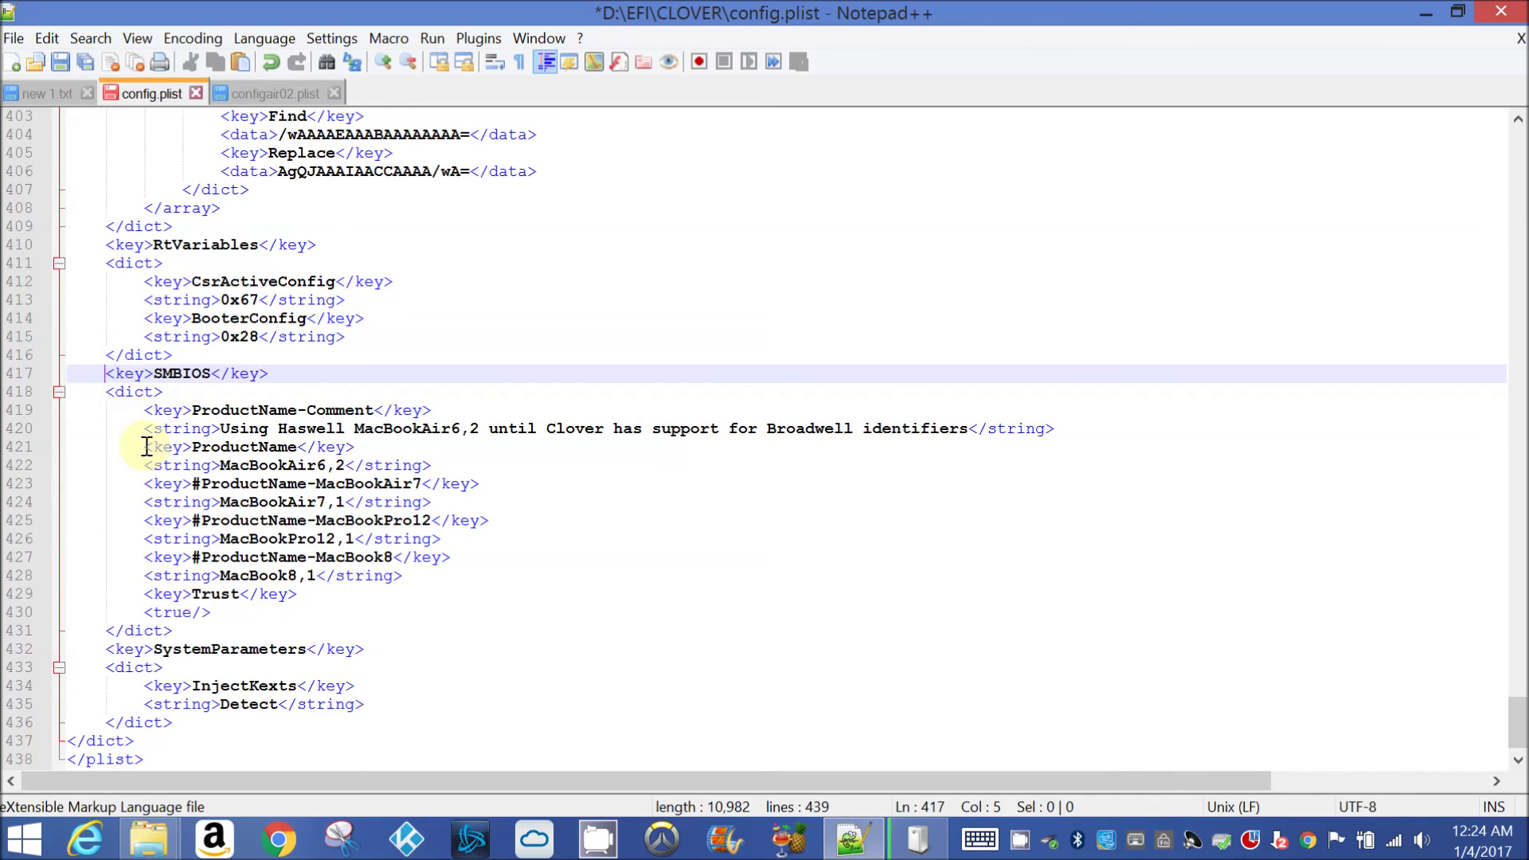
pyautogui.keyDown('shift'); pyautogui.click(230, 614); pyautogui.keyUp('shift')
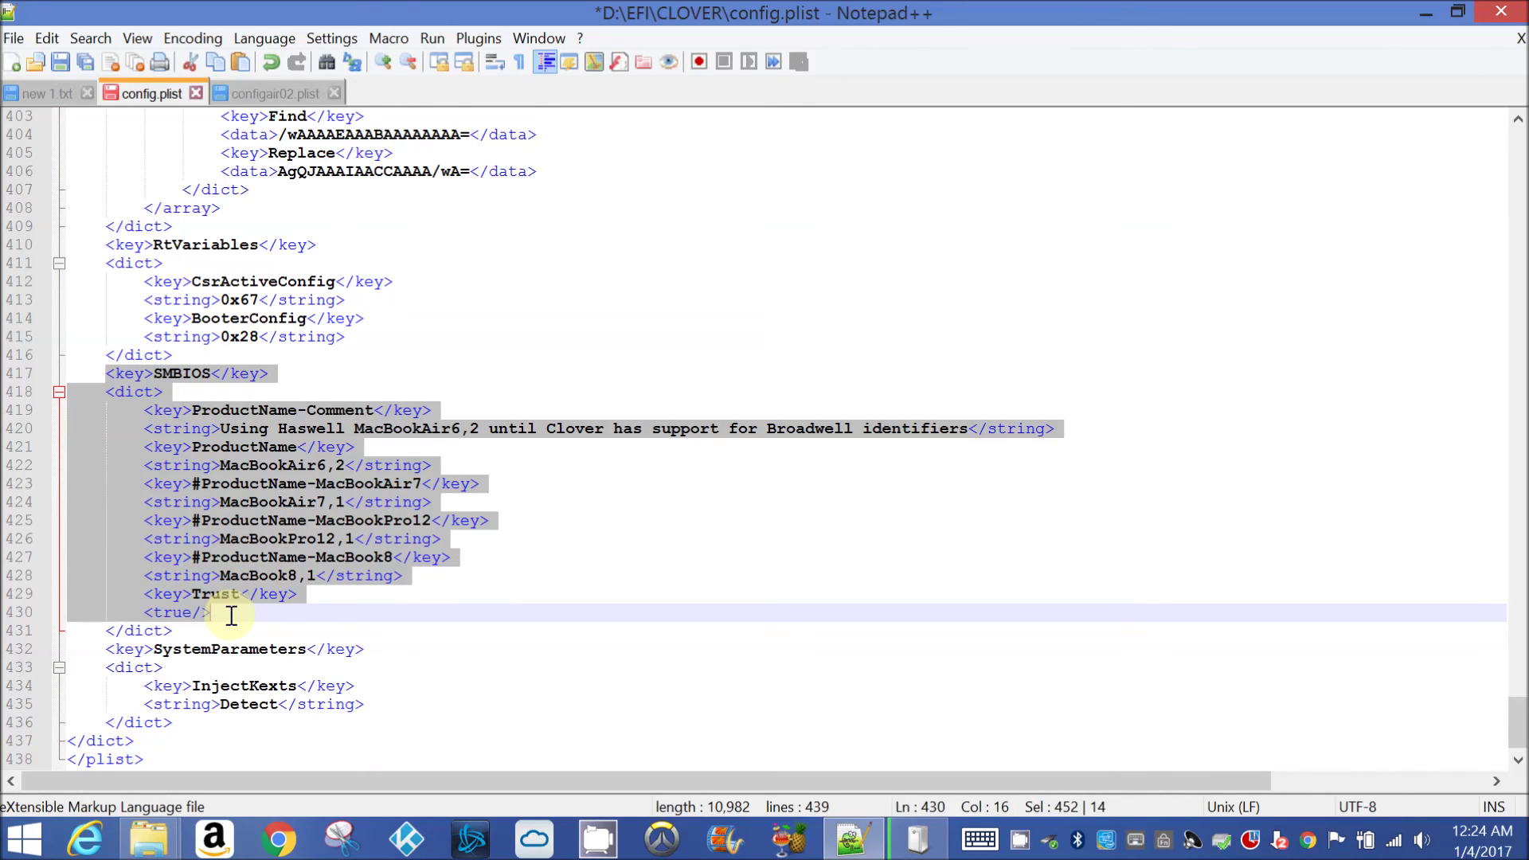
pyautogui.keyDown('shift'); pyautogui.click(237, 630); pyautogui.keyUp('shift')
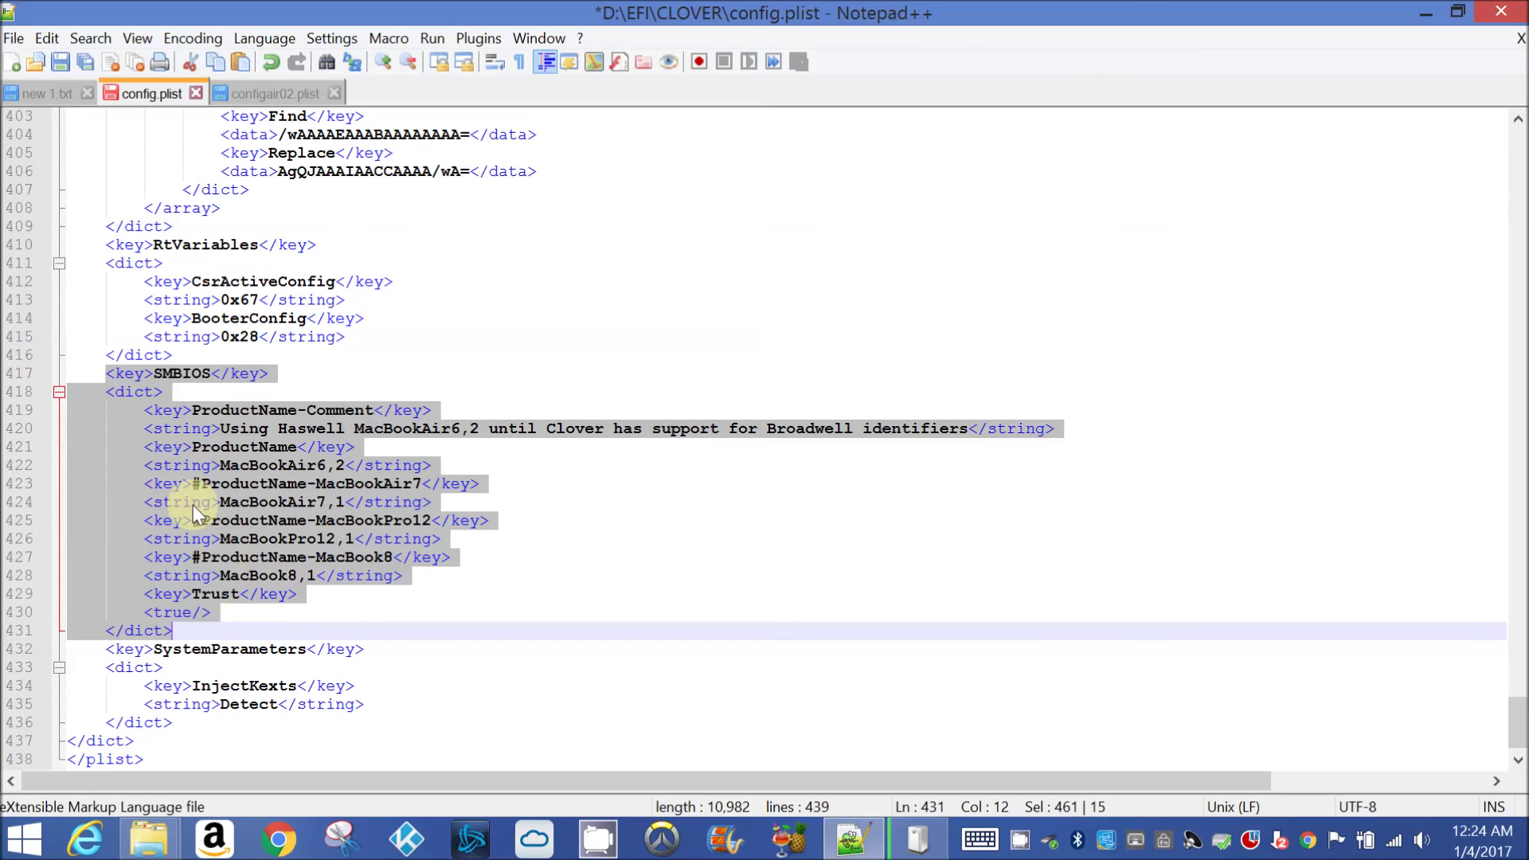
pyautogui.rightClick(175, 450)
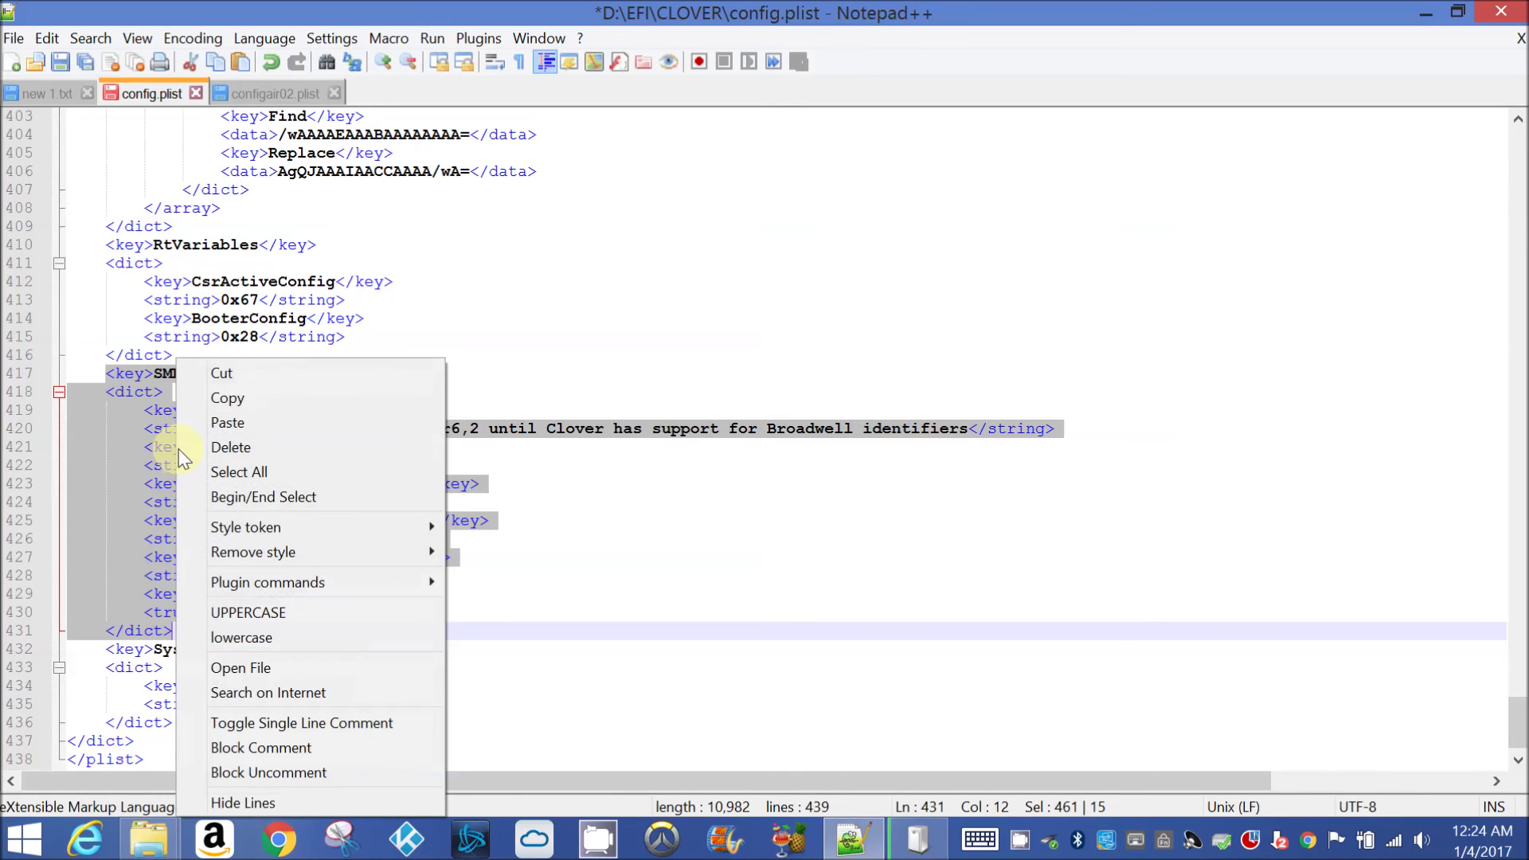
pyautogui.click(227, 423)
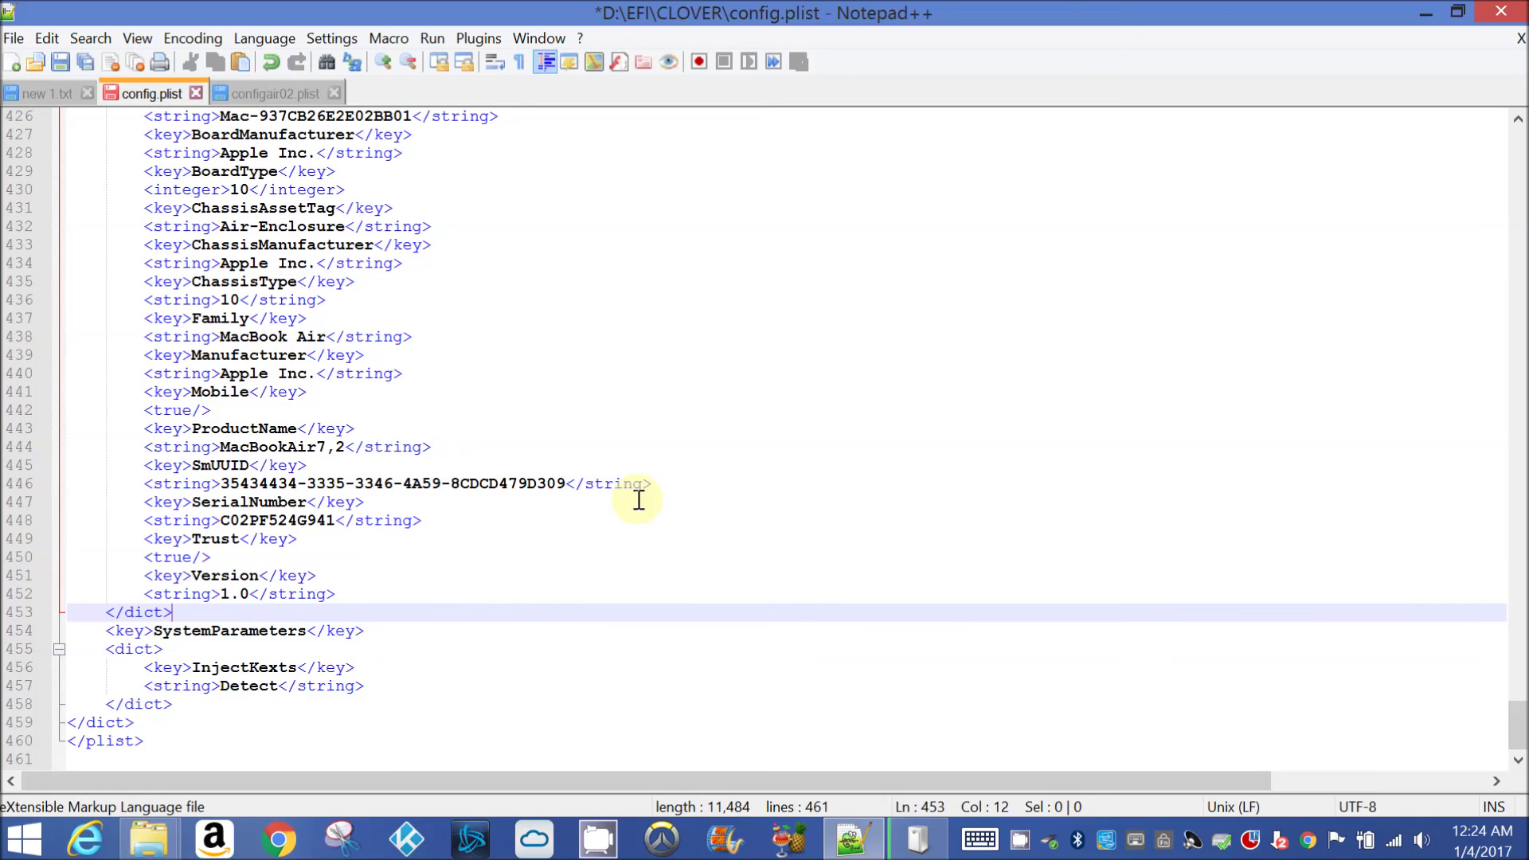
# Save config.plist
pyautogui.scroll(10, 638, 499)
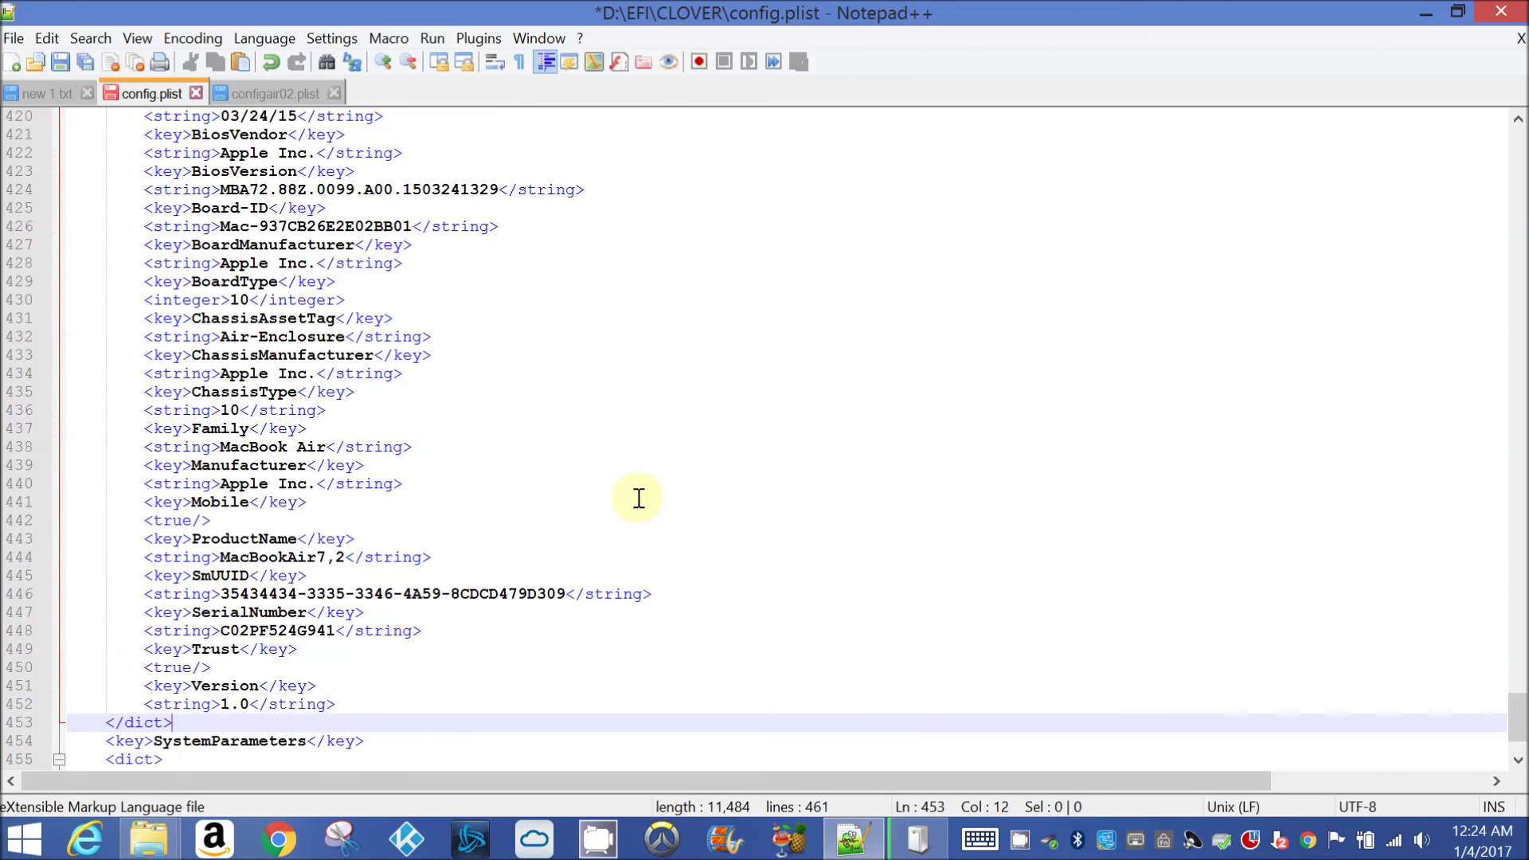
pyautogui.hotkey('ctrl', 's')
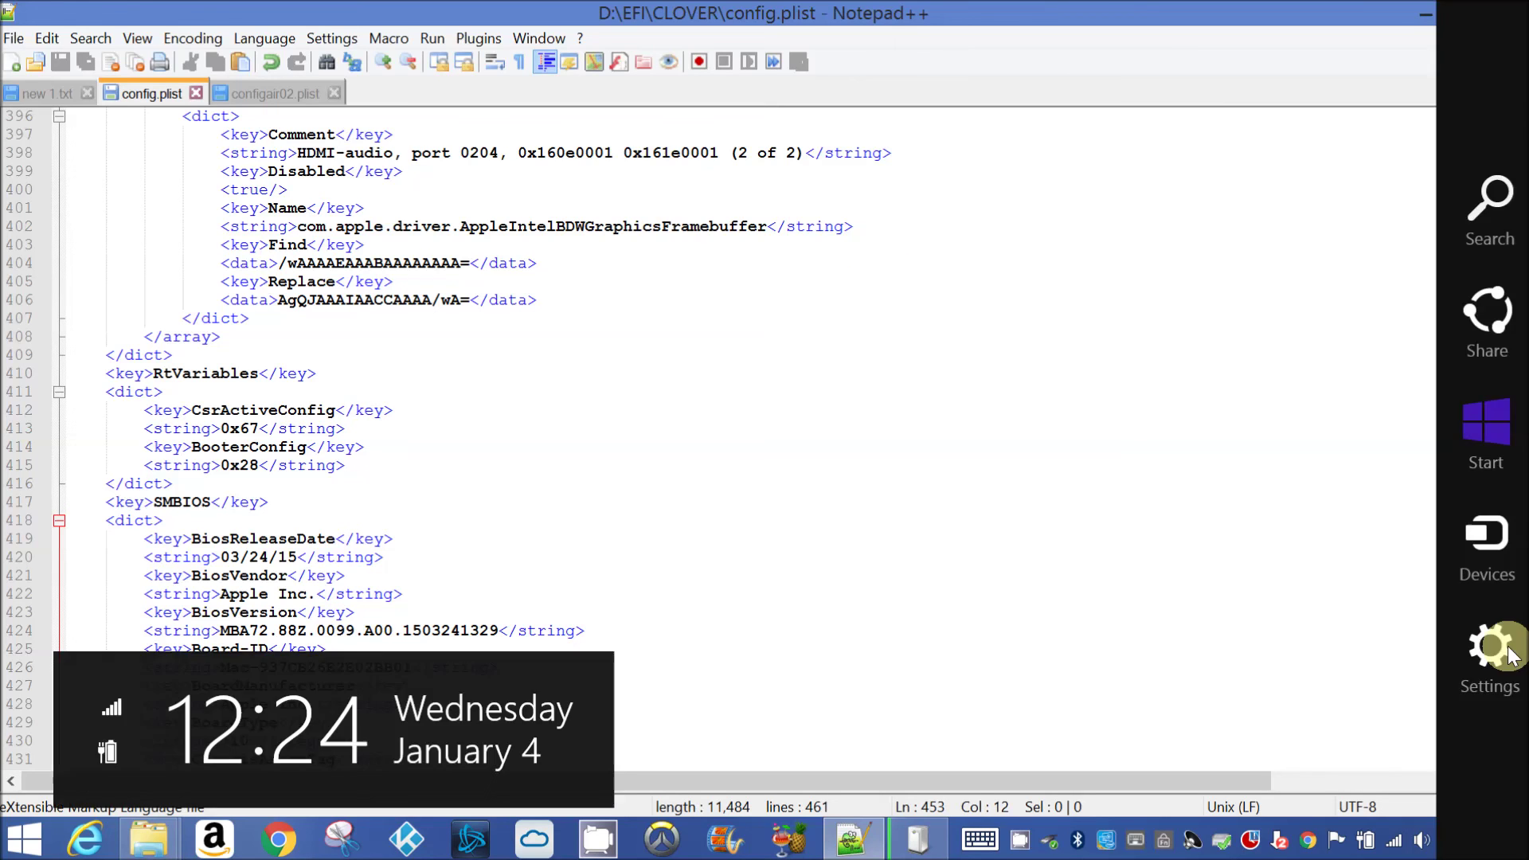
pyautogui.scroll(-10, 1143, 581)
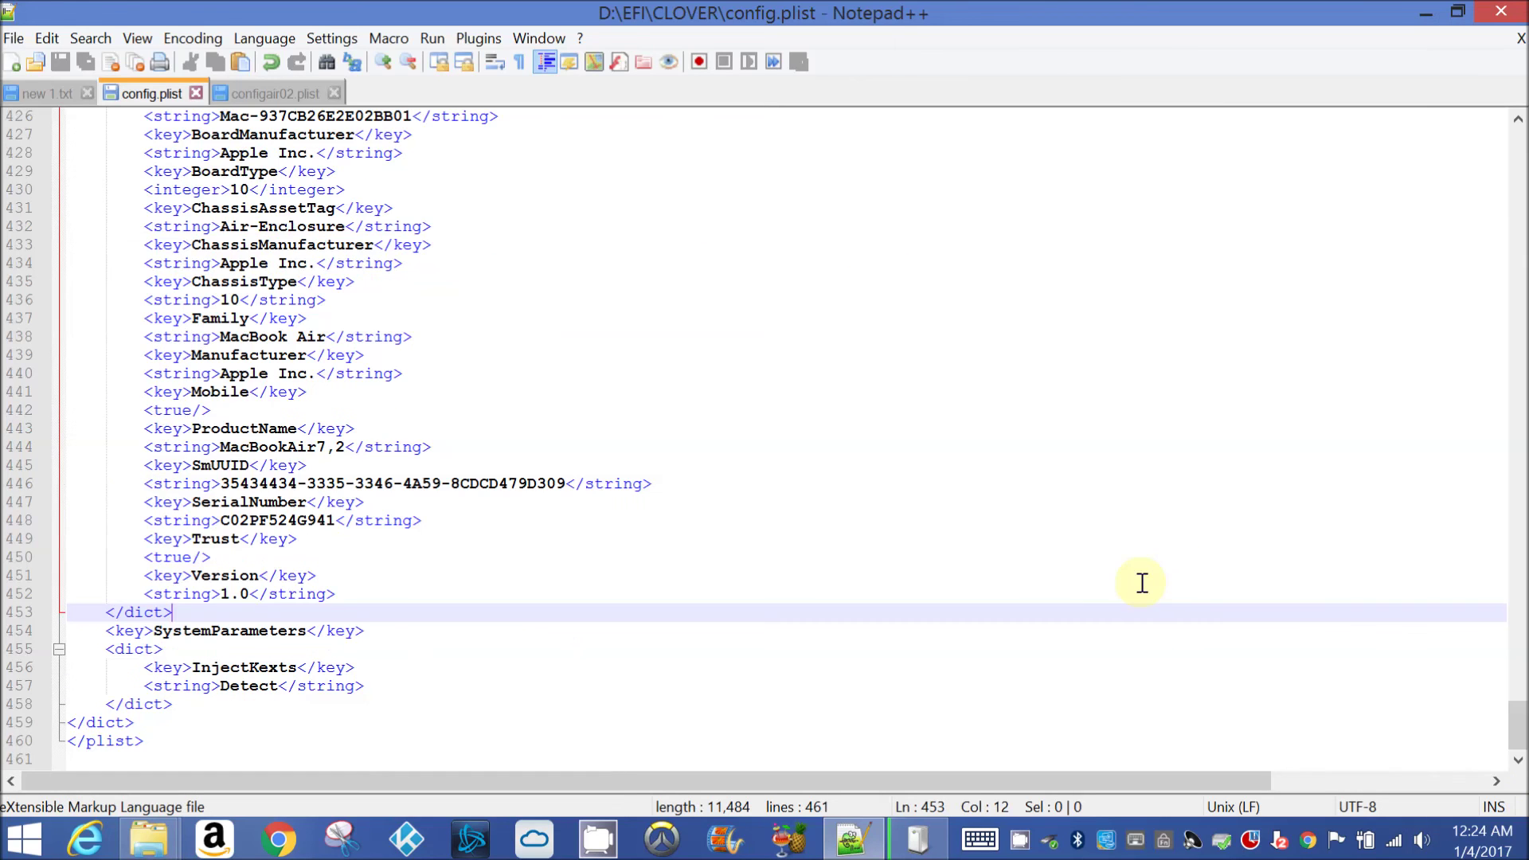
pyautogui.click(293, 90)
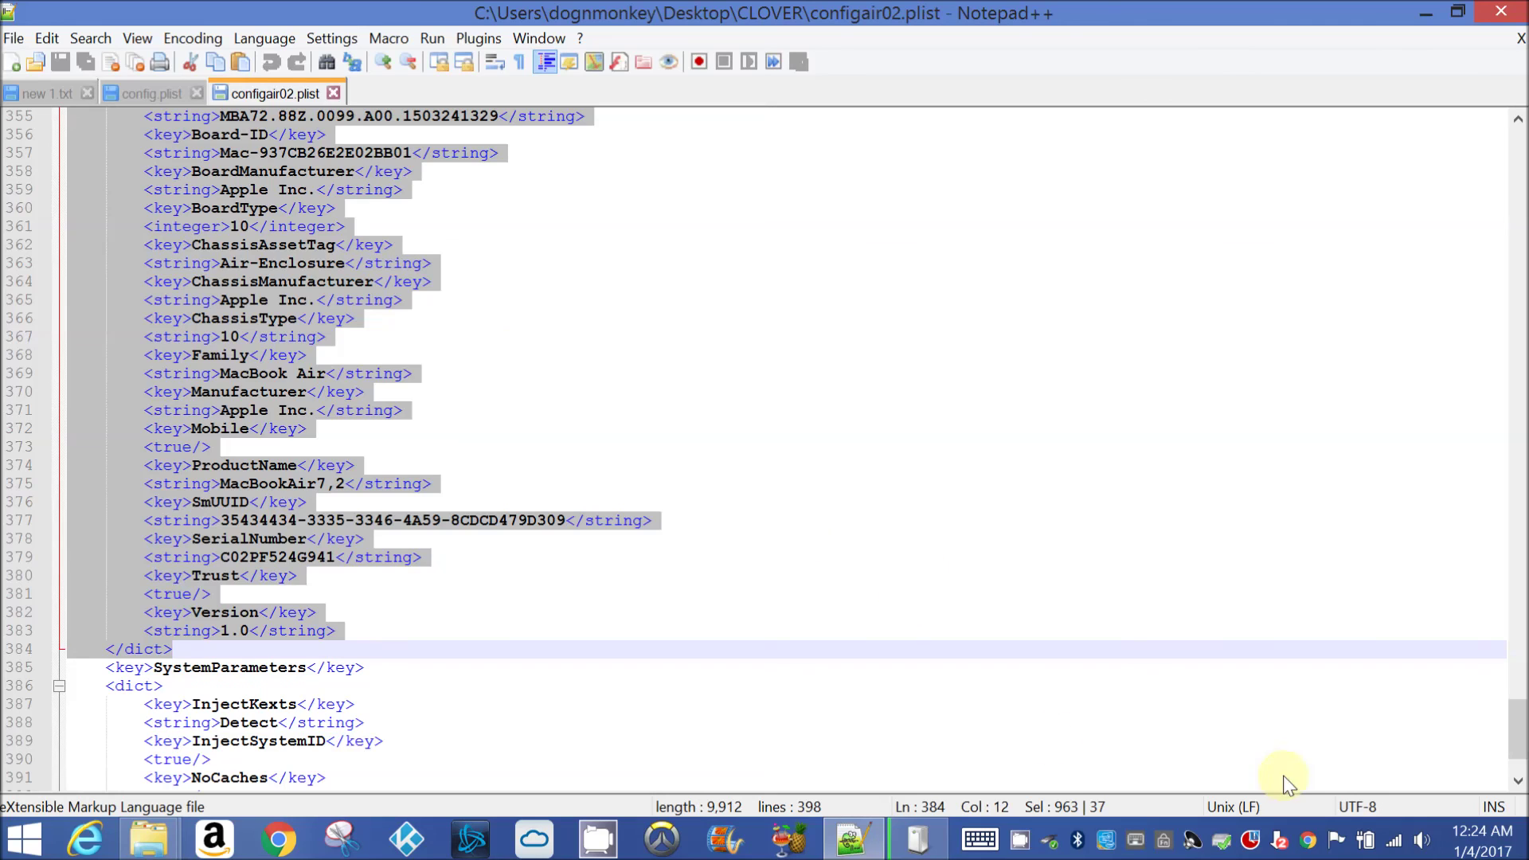
# Copy the NoCaches key and its <true/> value from configair02.plist
pyautogui.moveTo(144, 778); pyautogui.dragTo(227, 709)
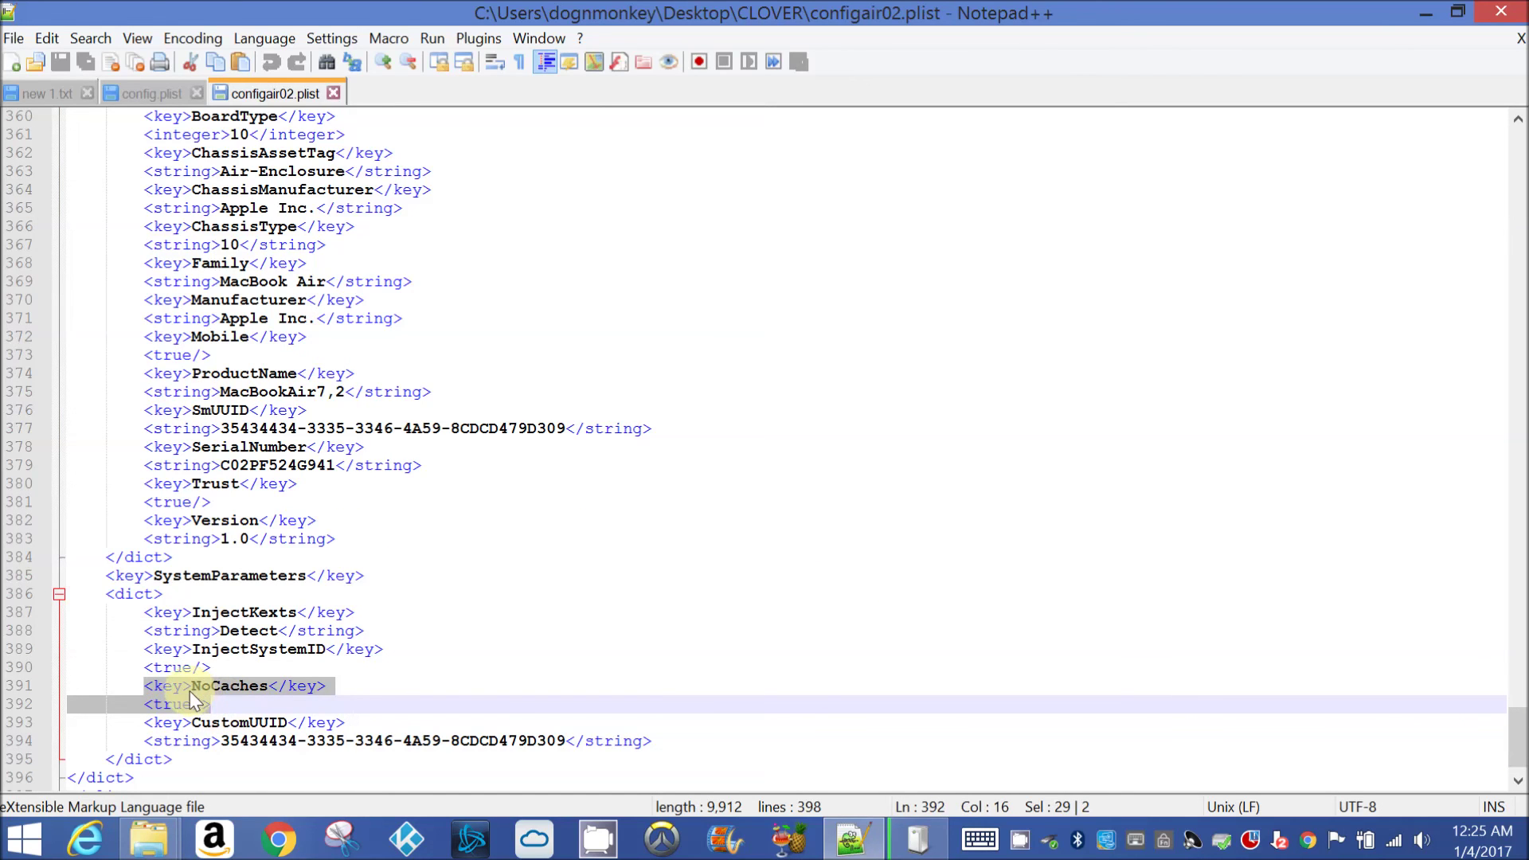
pyautogui.rightClick(191, 693)
pyautogui.click(300, 271)
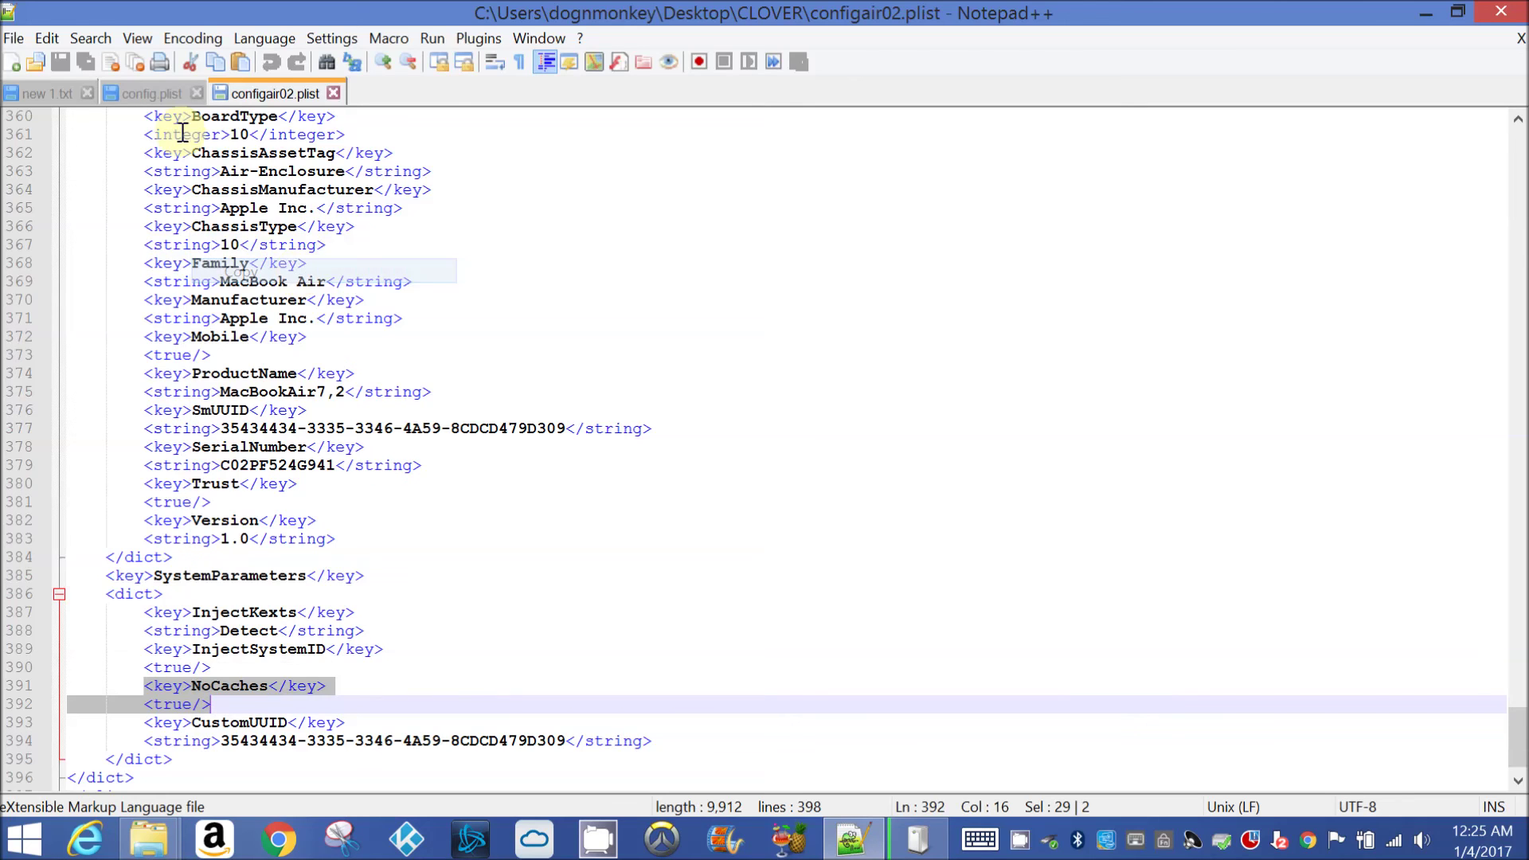
# Paste the NoCaches true entry on a new line after Detect in config.plist and save
pyautogui.click(152, 94)
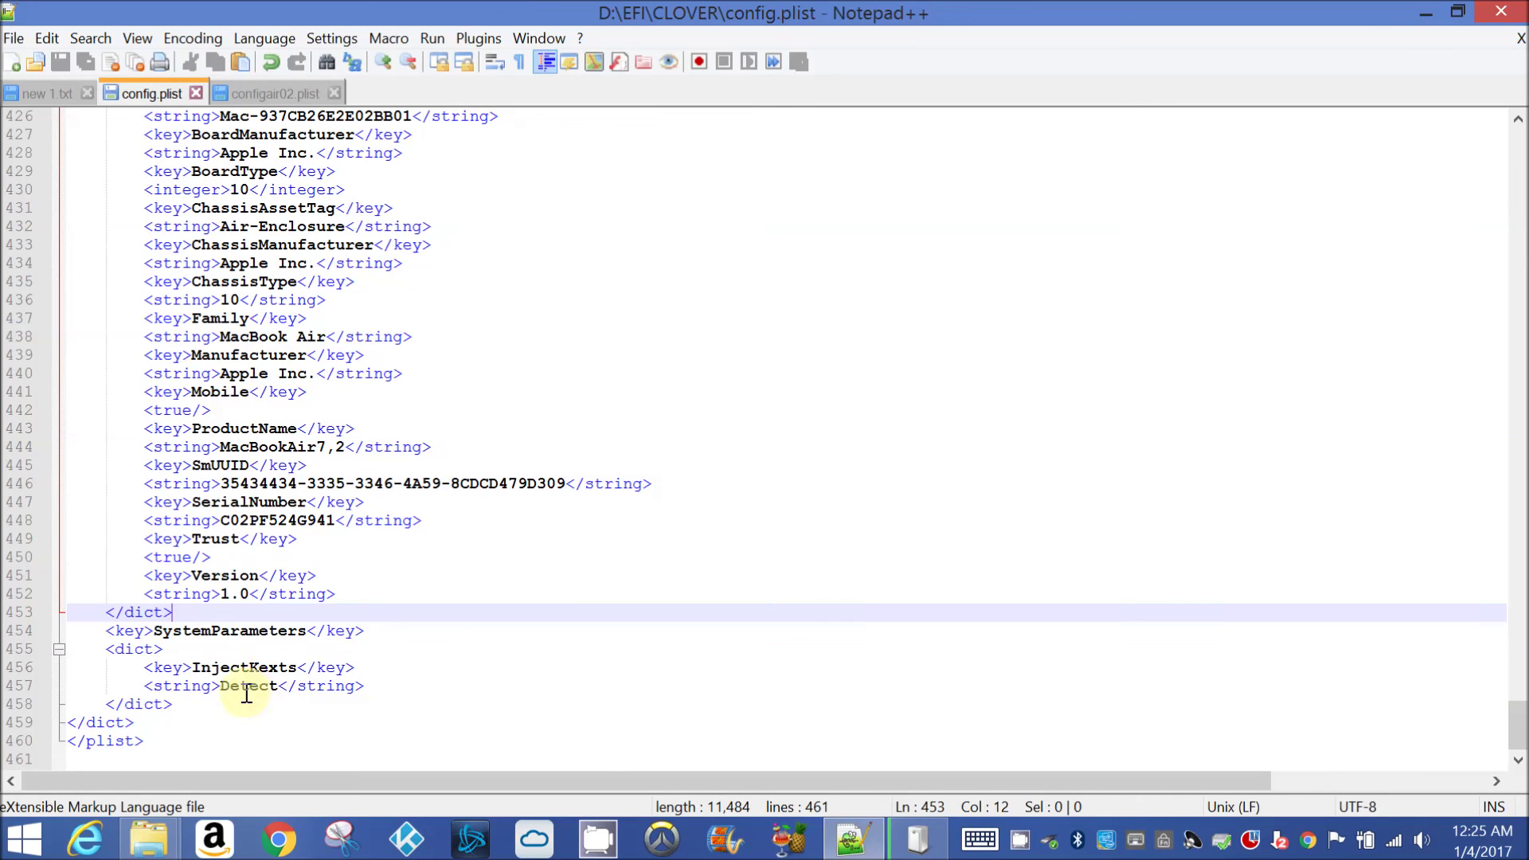
pyautogui.click(397, 685)
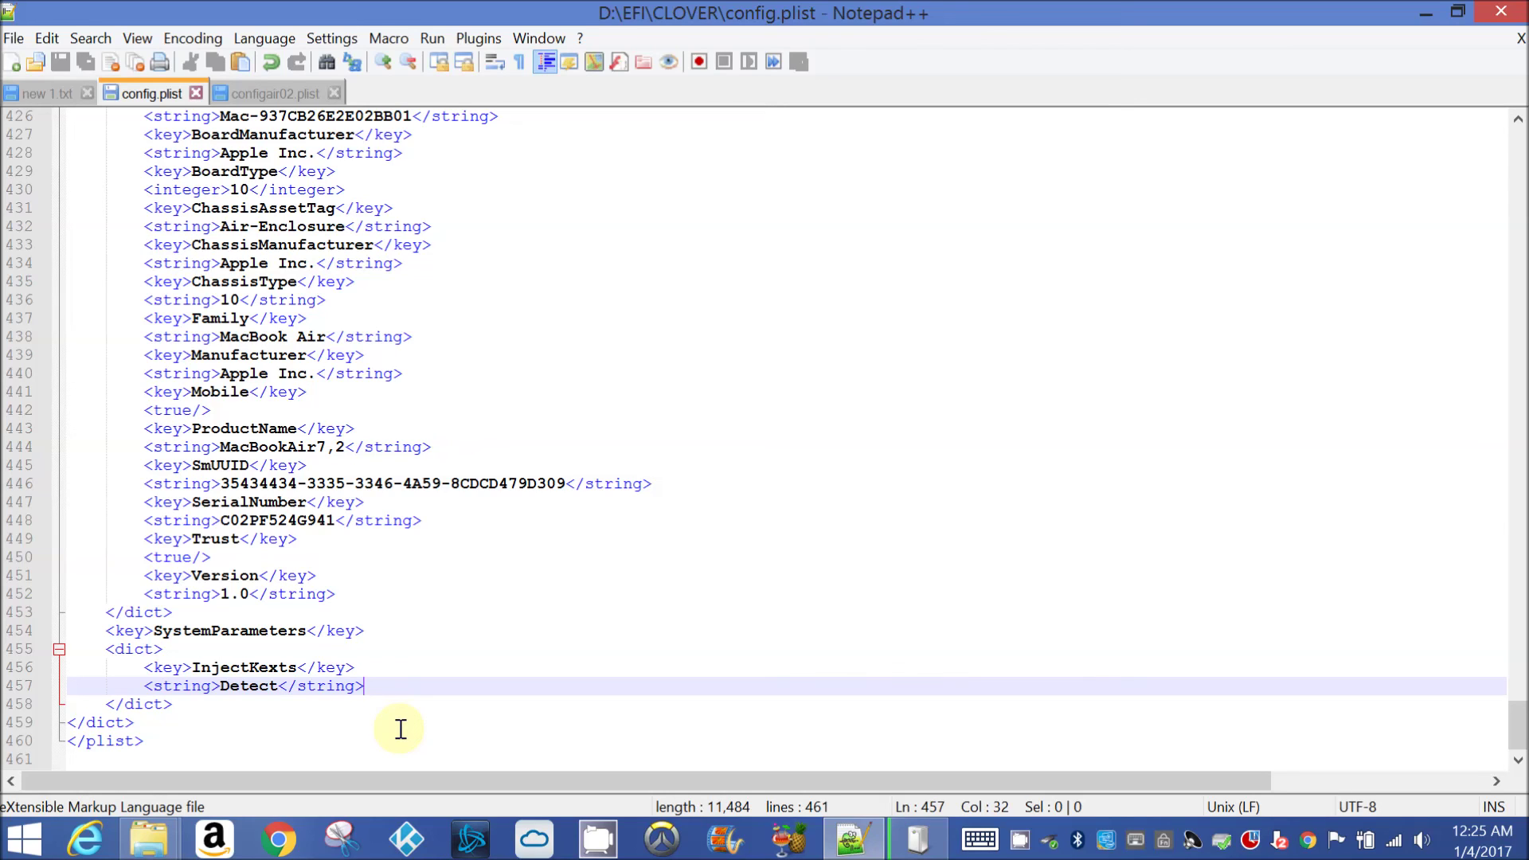
pyautogui.press('Return')
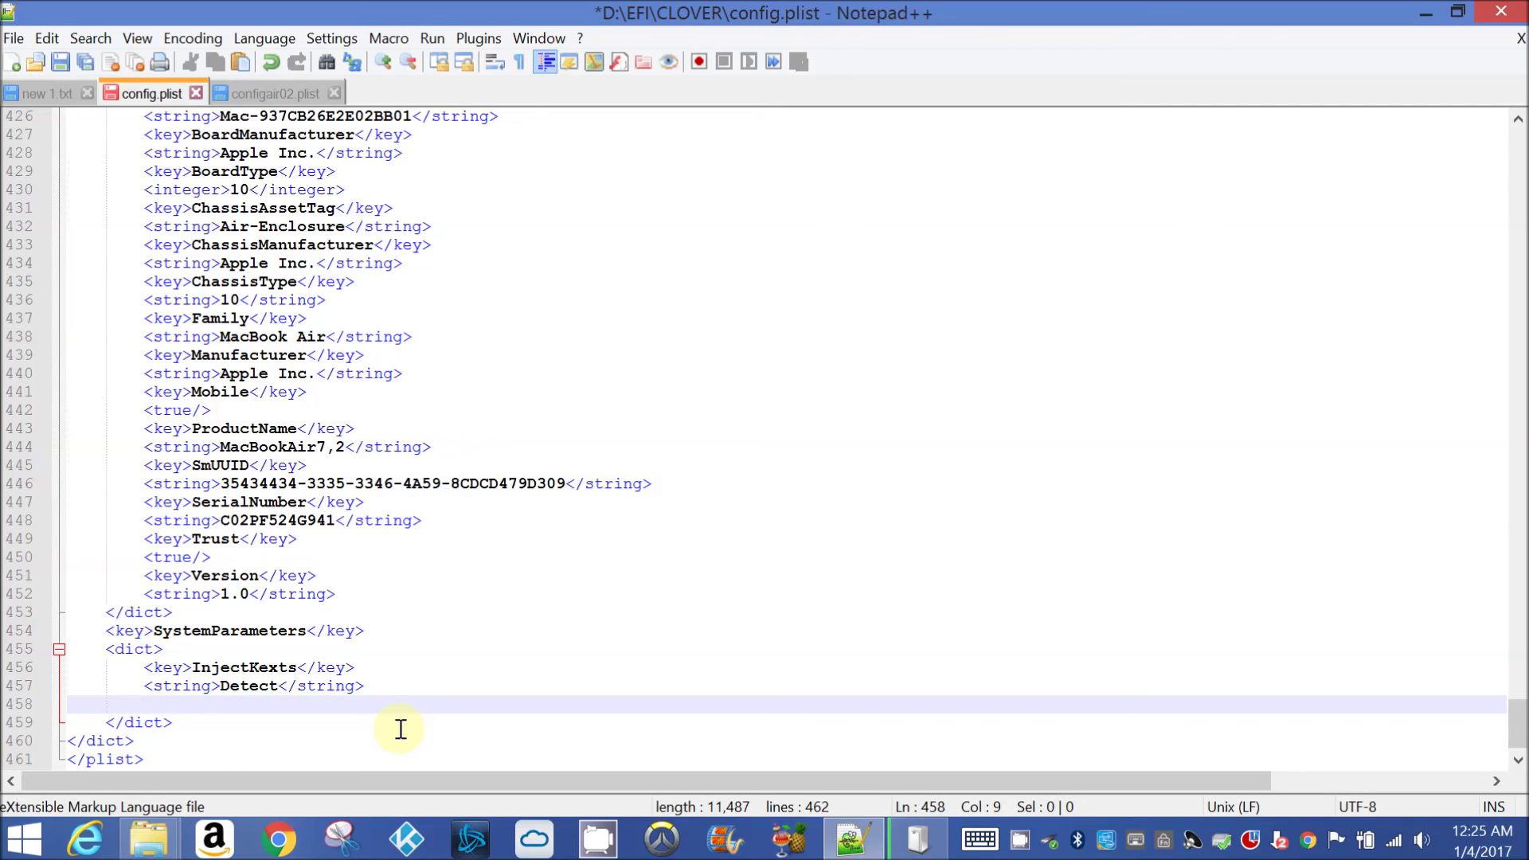
pyautogui.hotkey('ctrl', 'v')
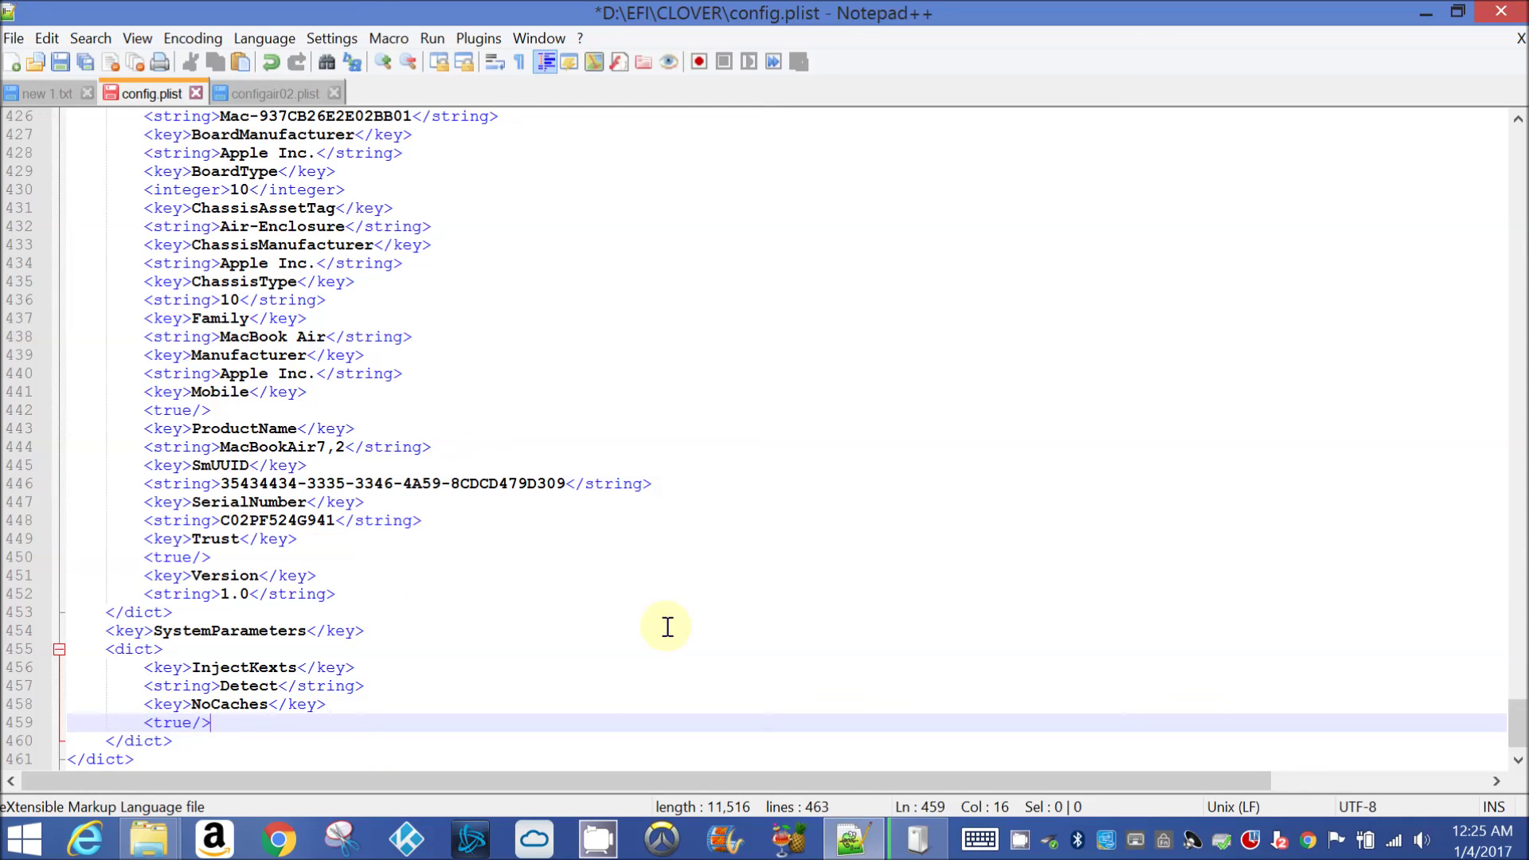
pyautogui.hotkey('ctrl', 's')
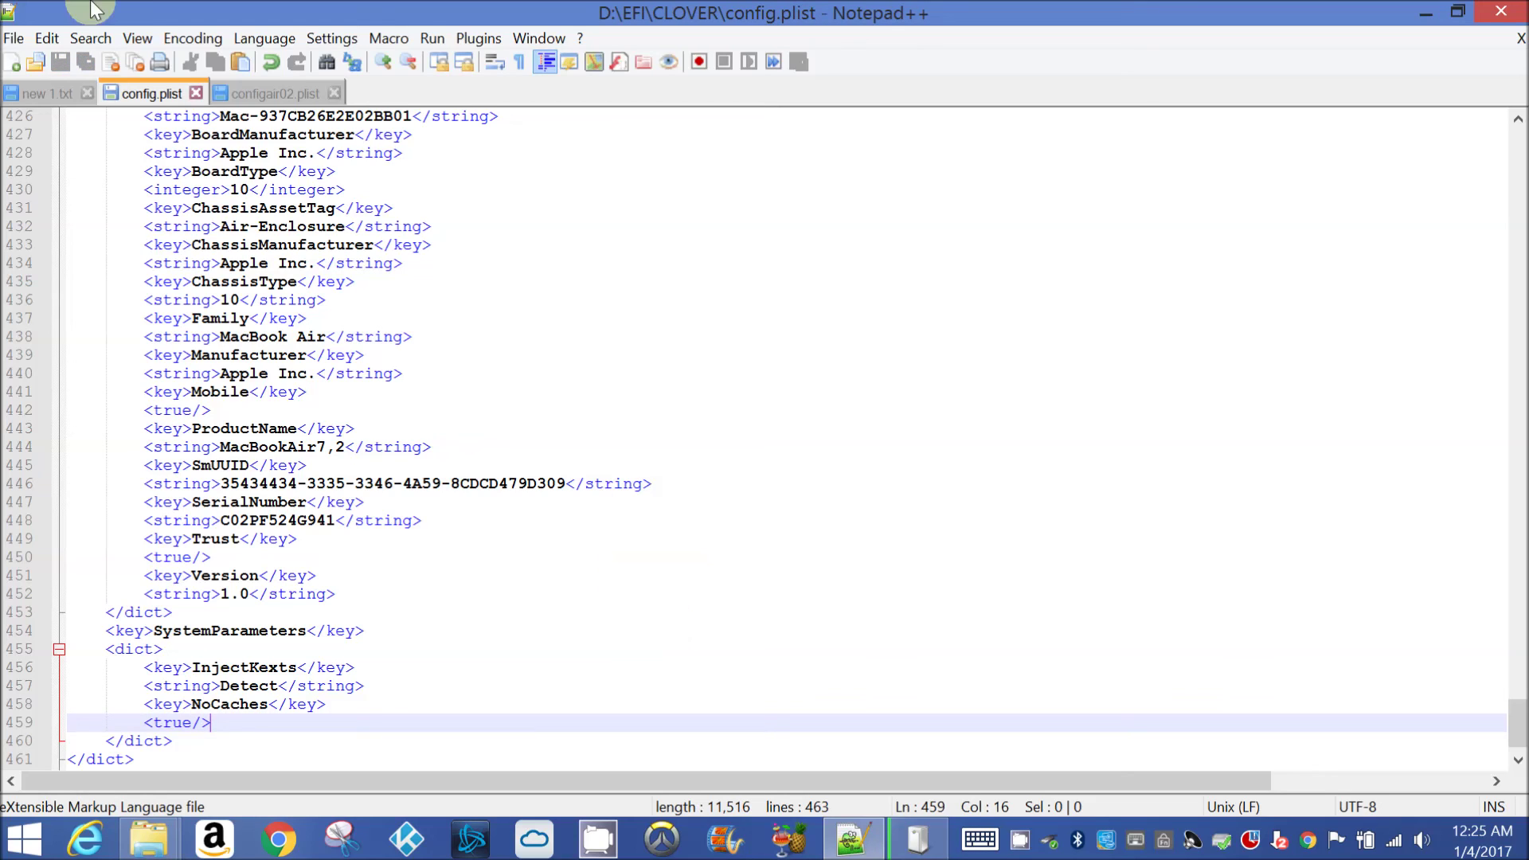